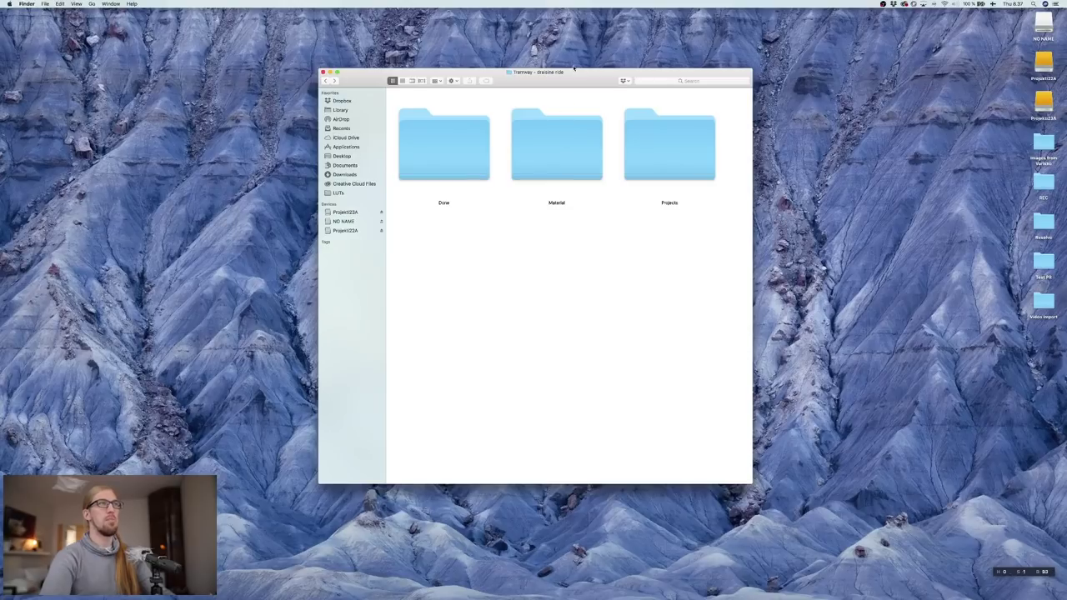
Step: Review the Done, Material and Projects folders of the tramway draisine ride project and open the Material folder
{"action": "left_click_drag", "start_coordinate": [574, 69], "coordinate": [577, 72]}
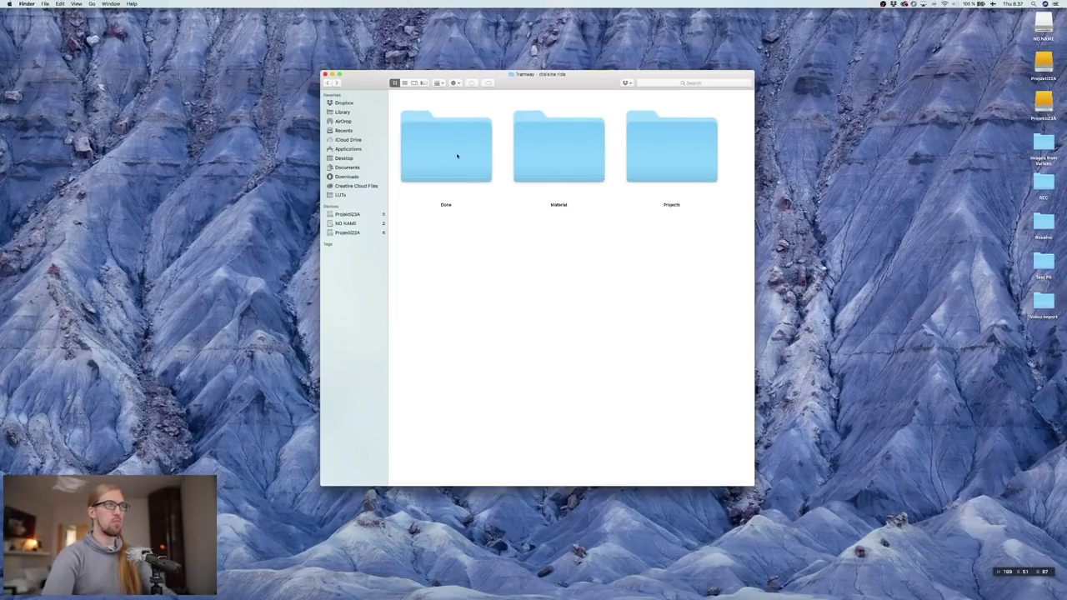
{"action": "left_click", "coordinate": [557, 155]}
{"action": "left_click", "coordinate": [681, 138]}
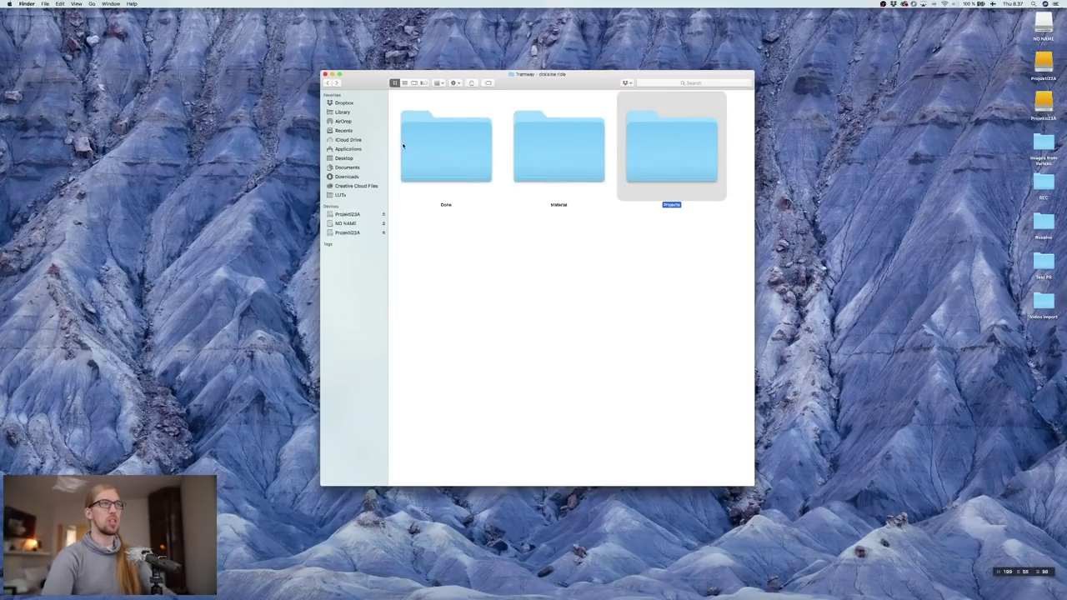
{"action": "left_click", "coordinate": [437, 141]}
{"action": "double_click", "coordinate": [554, 151]}
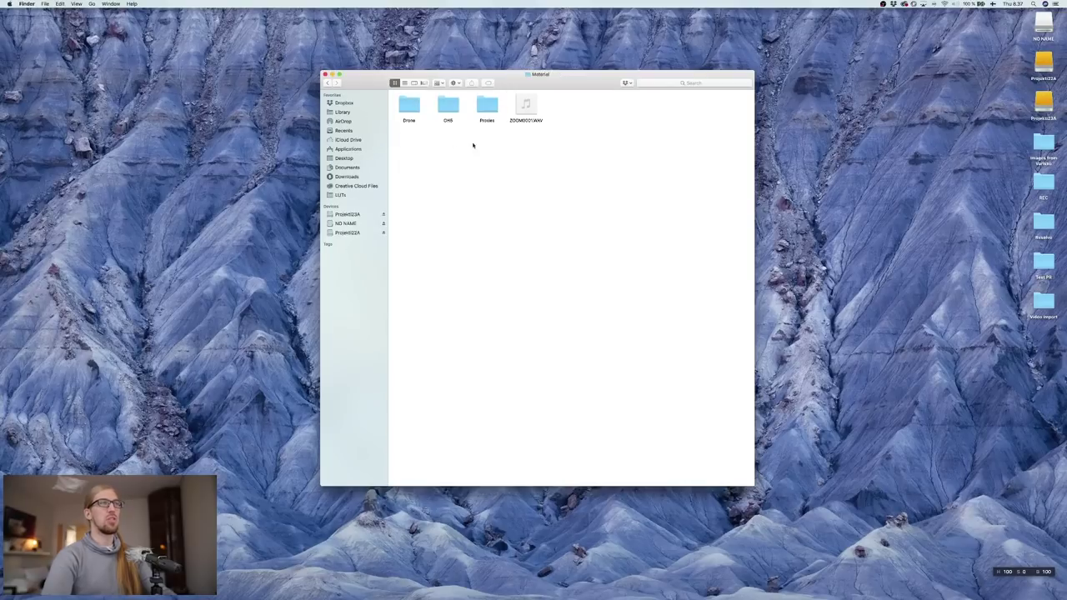
Step: Examine the Drone, GH5 and Proxies folders and the ZOOM0001.WAV recording inside the Material folder
{"action": "left_click", "coordinate": [408, 105]}
{"action": "left_click", "coordinate": [445, 106]}
{"action": "left_click", "coordinate": [400, 106]}
{"action": "left_click", "coordinate": [526, 105]}
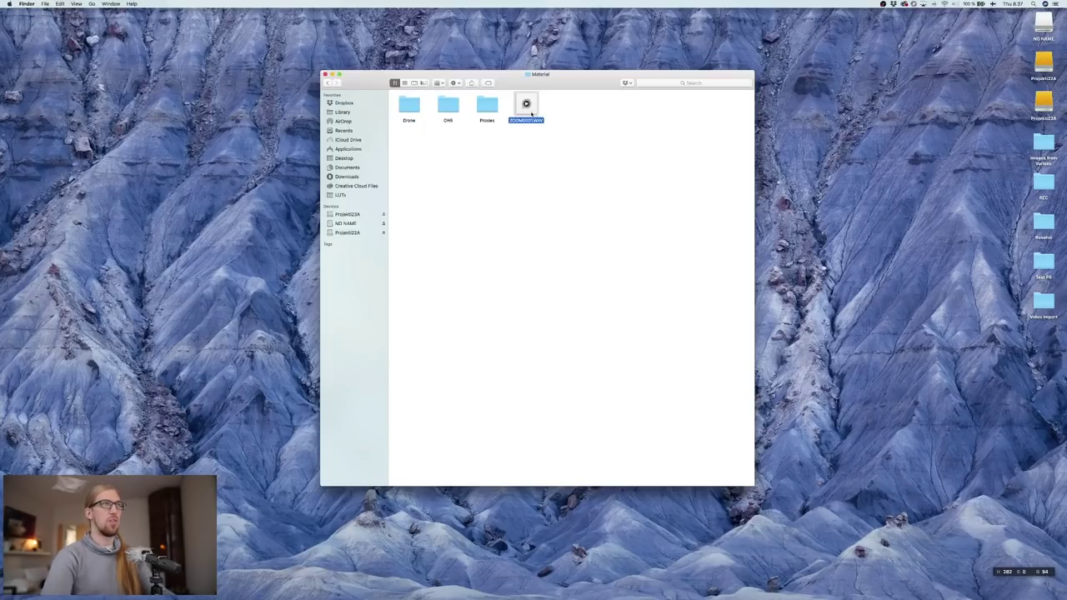
{"action": "mouse_move", "coordinate": [531, 109]}
{"action": "double_click", "coordinate": [488, 105]}
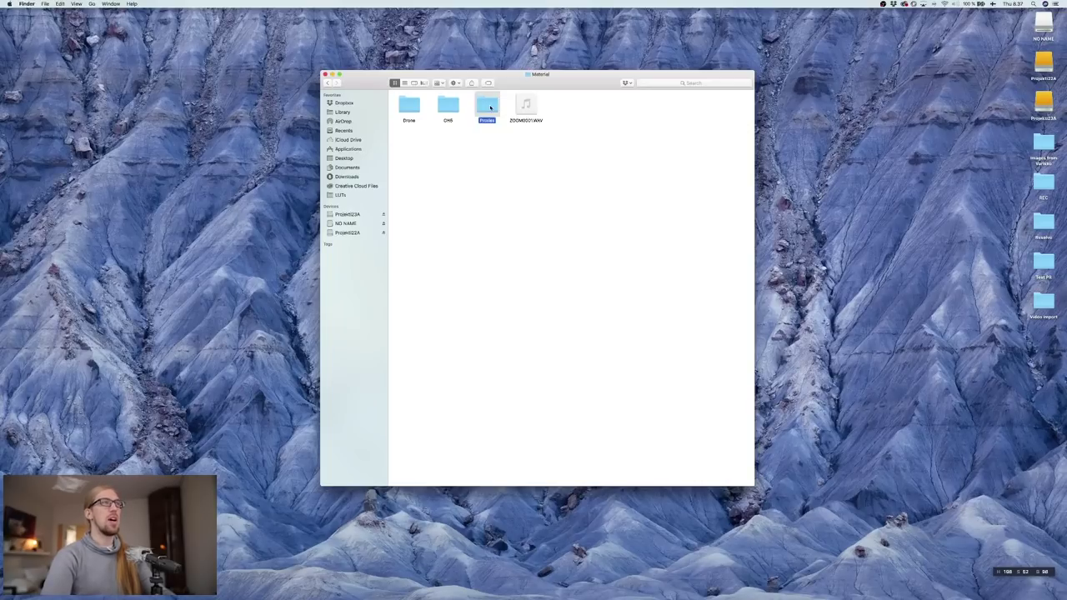
{"action": "left_click", "coordinate": [328, 81]}
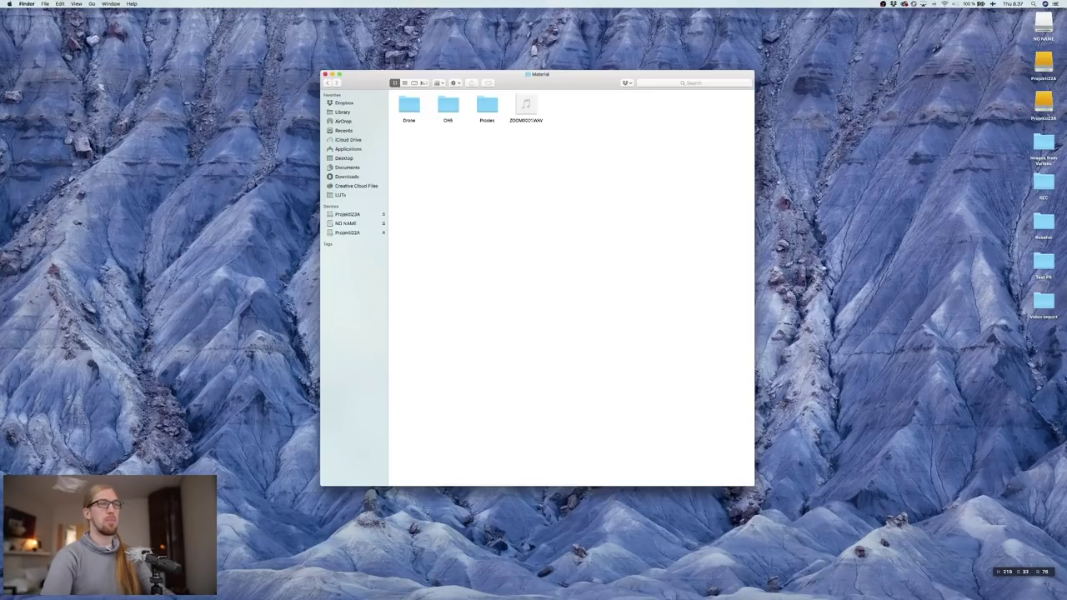
Step: Switch to Premiere Pro and set up a new project named Draisine ride, stored in the Projects folder
{"action": "left_click", "coordinate": [527, 582]}
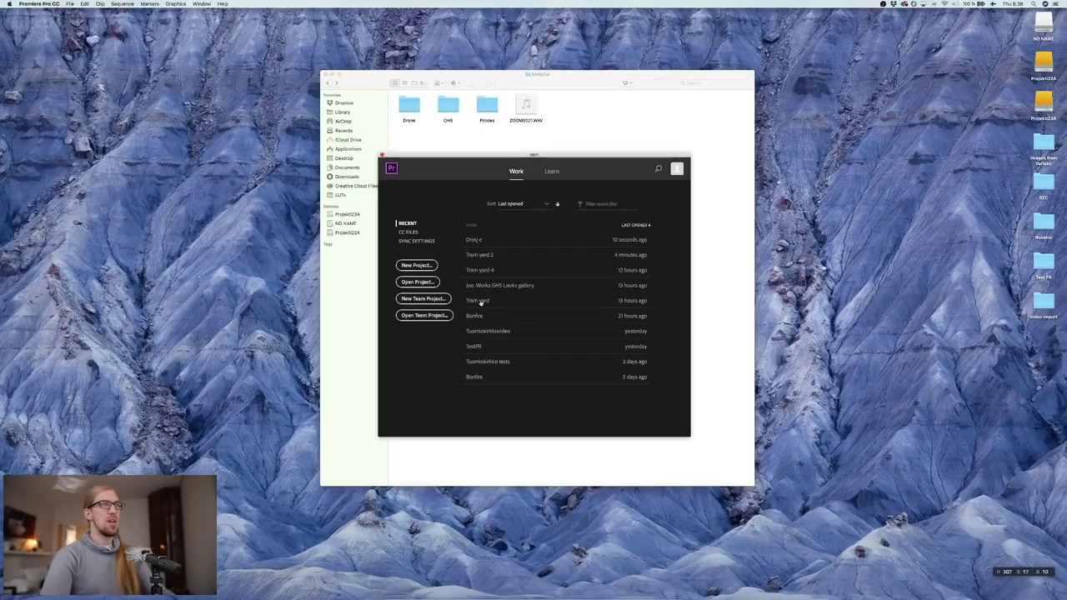
{"action": "left_click", "coordinate": [417, 265]}
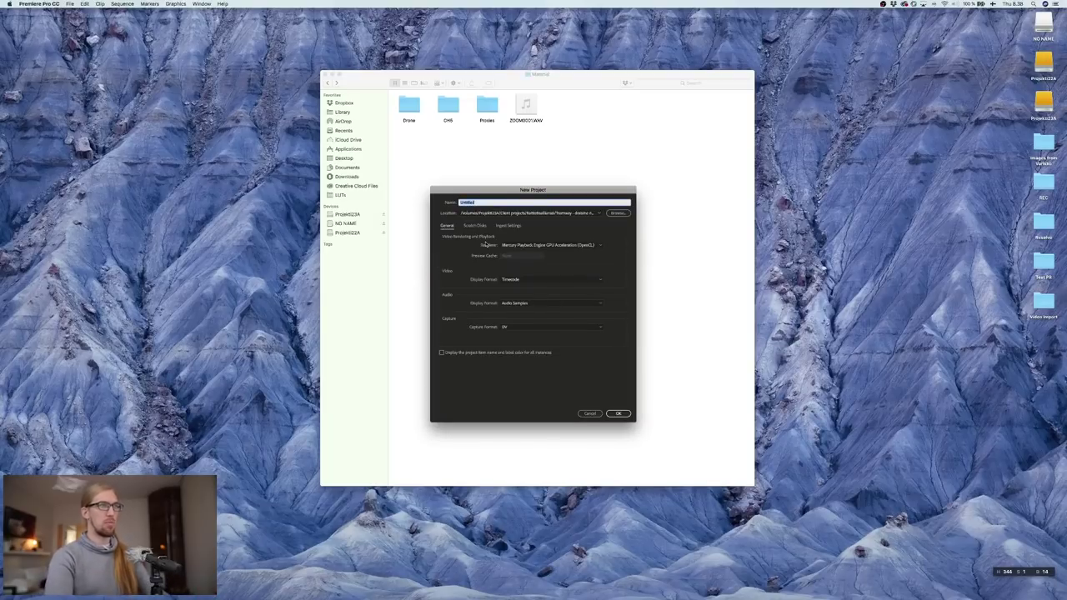
{"action": "type", "text": "Draisine ride"}
{"action": "left_click", "coordinate": [618, 212]}
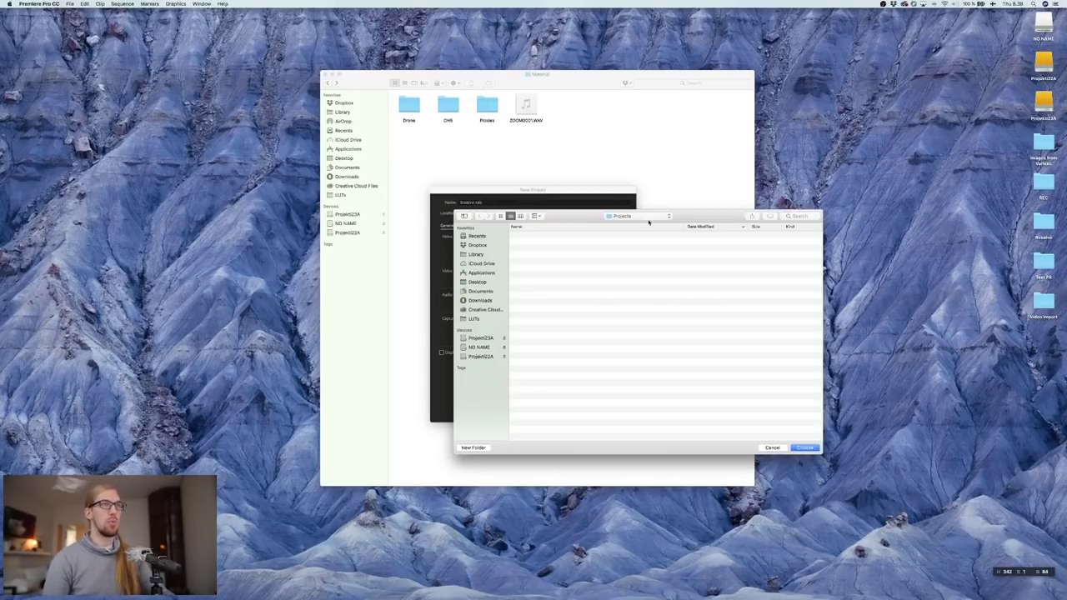
{"action": "left_click", "coordinate": [648, 219]}
{"action": "left_click", "coordinate": [649, 220]}
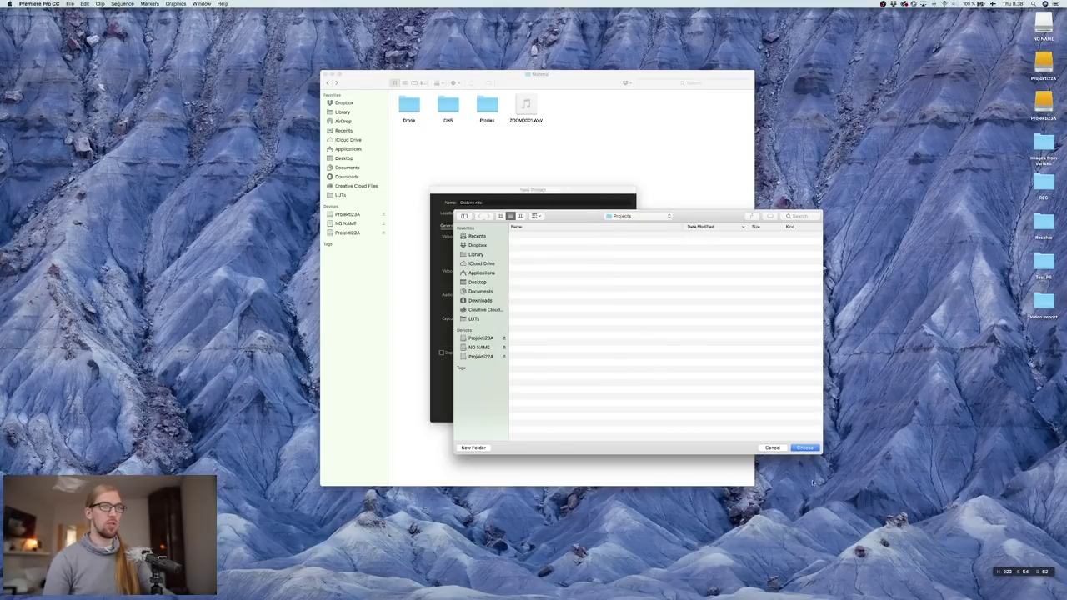
{"action": "left_click", "coordinate": [803, 448]}
Step: Check the new project's scratch disk locations and create the project with its current general settings
{"action": "left_click", "coordinate": [474, 226]}
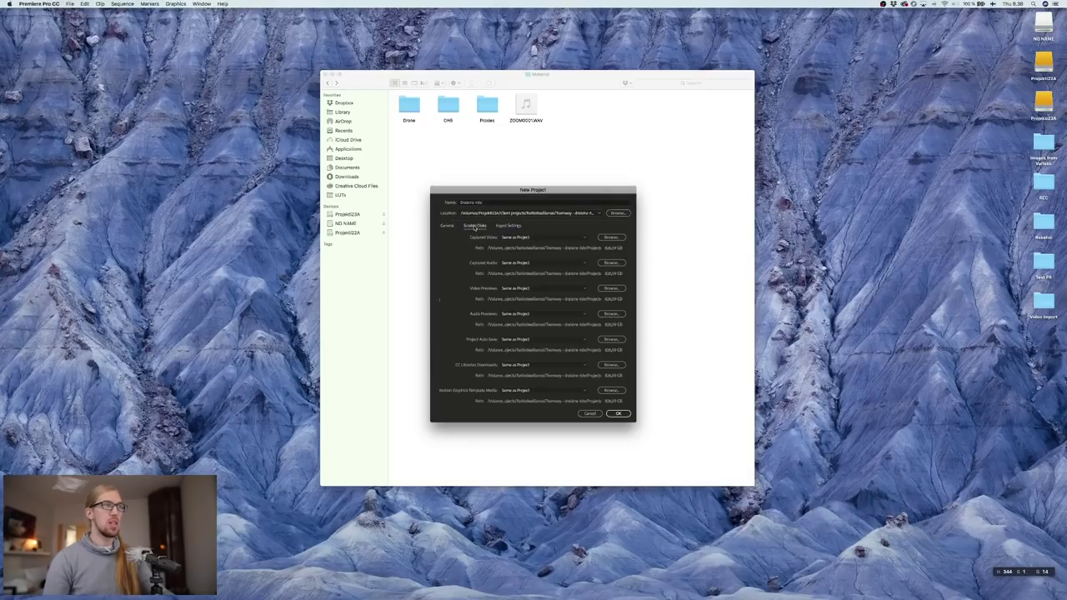
{"action": "left_click", "coordinate": [450, 227]}
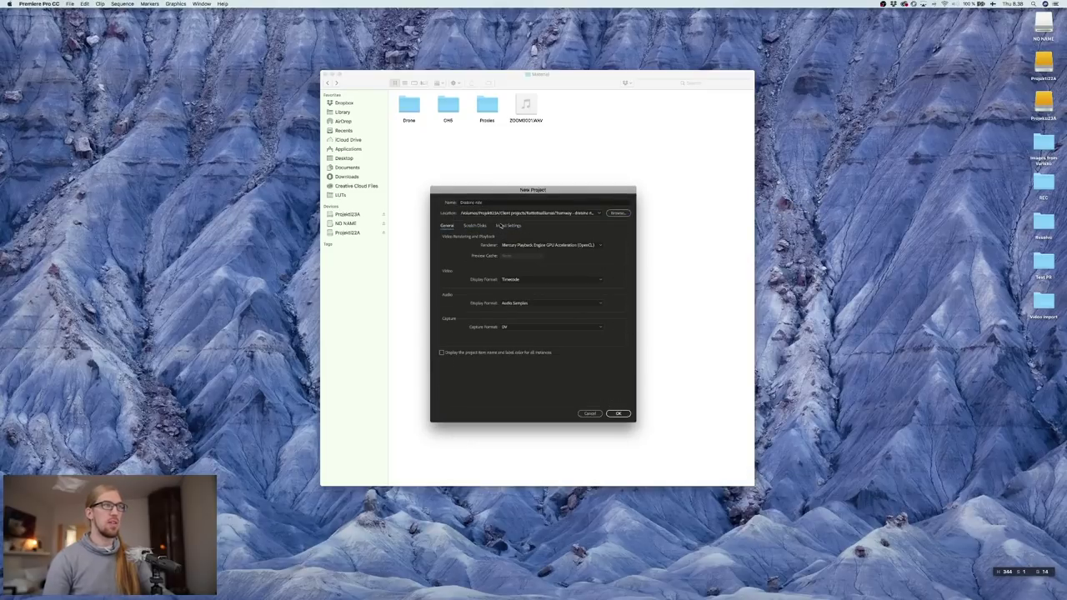
{"action": "left_click", "coordinate": [618, 416]}
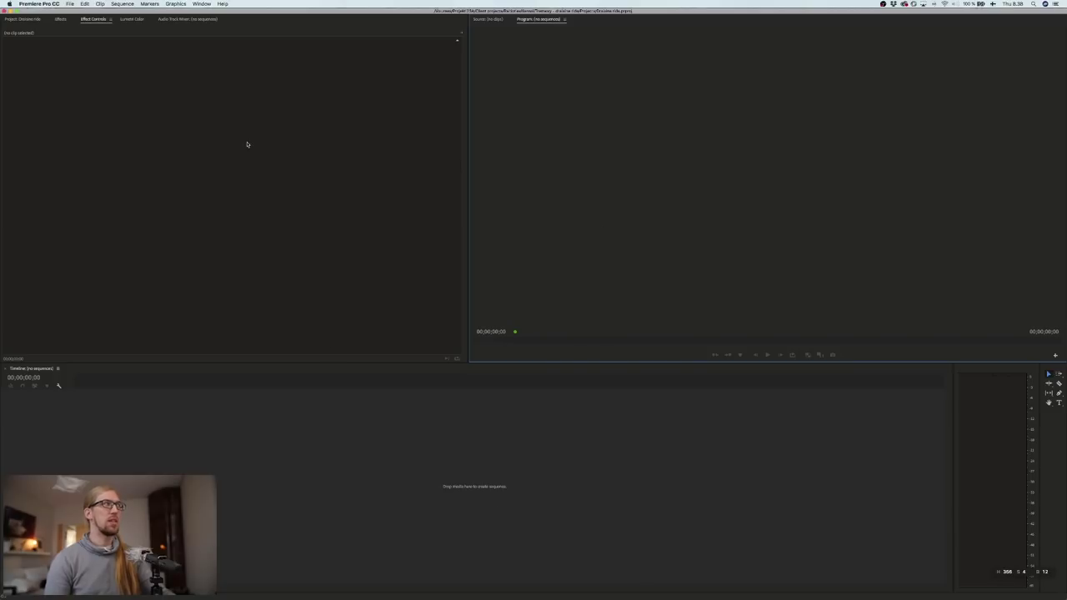
Step: Import the Drone and GH5 folders and the ZOOM0001.WAV recording from the Material folder into the project
{"action": "left_click", "coordinate": [22, 19]}
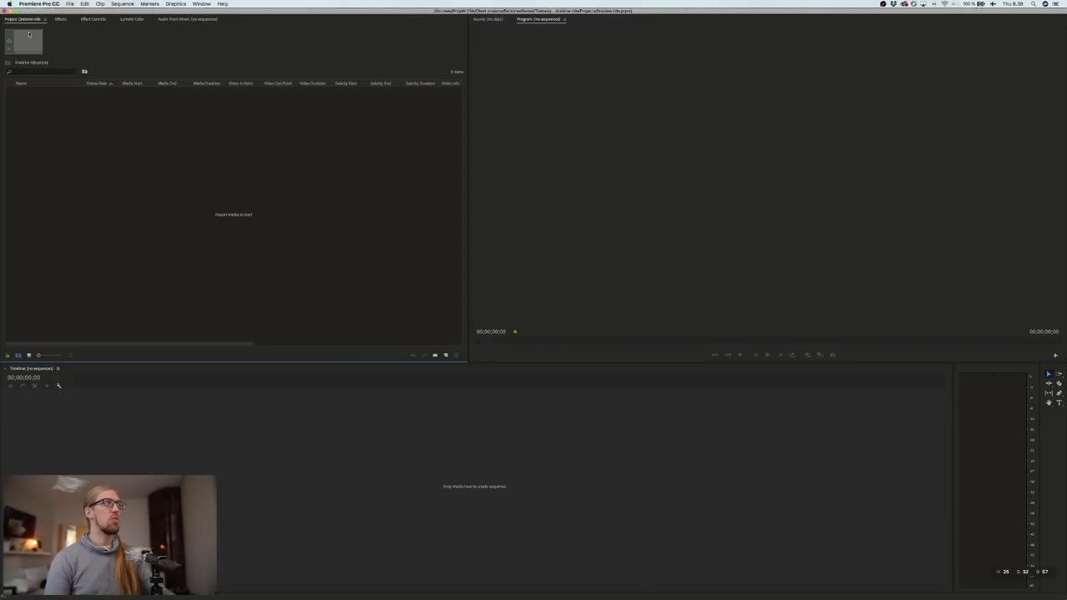
{"action": "right_click", "coordinate": [88, 168]}
{"action": "left_click", "coordinate": [118, 218]}
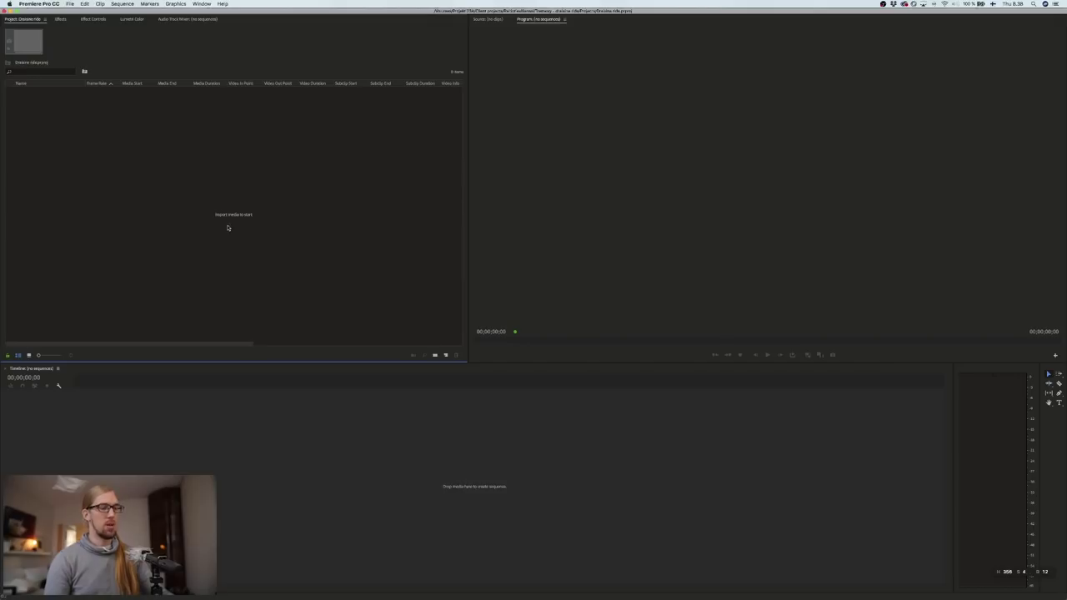
{"action": "left_click", "coordinate": [531, 102]}
{"action": "left_click", "coordinate": [515, 155]}
{"action": "left_click", "coordinate": [424, 121]}
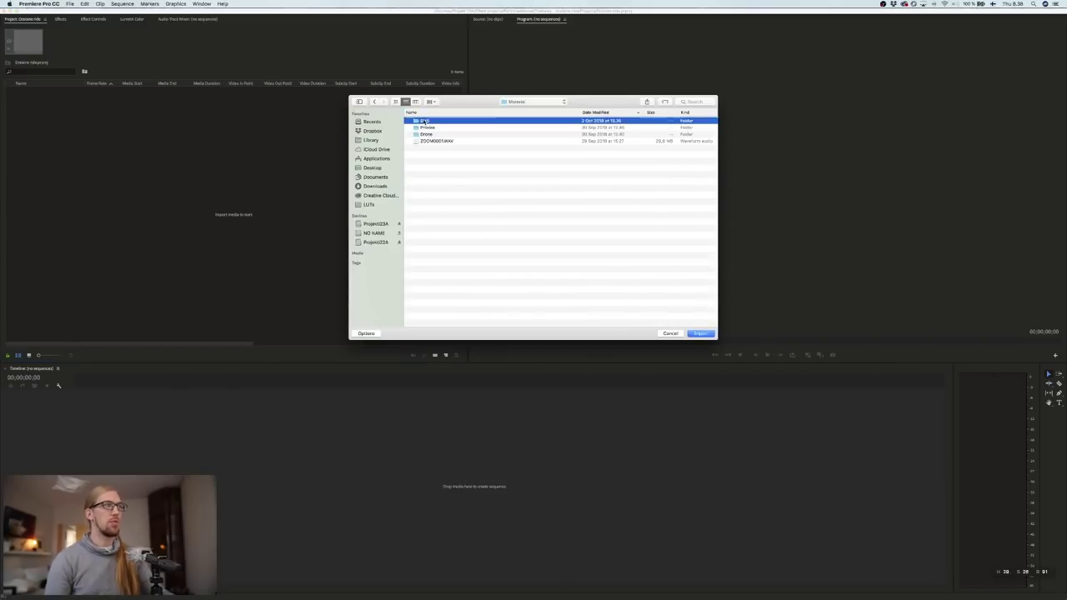
{"action": "key", "text": "Return"}
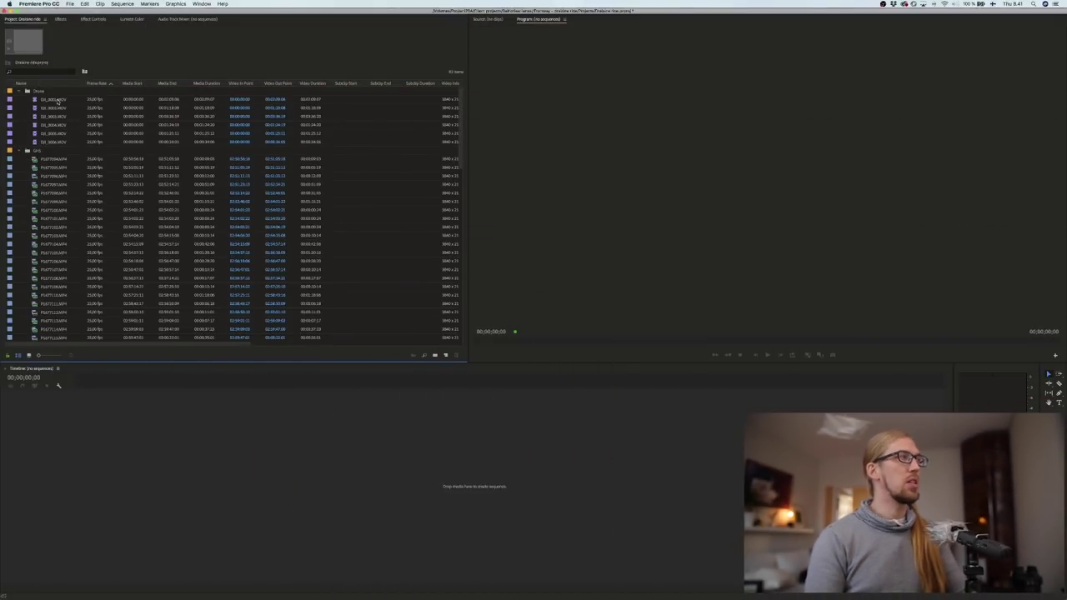
Step: Select all video clips in the Drone and GH5 bins, leaving the GH5 bin itself out of the selection
{"action": "left_click", "coordinate": [57, 101]}
{"action": "scroll", "coordinate": [79, 331], "scroll_direction": "down", "scroll_amount": 10}
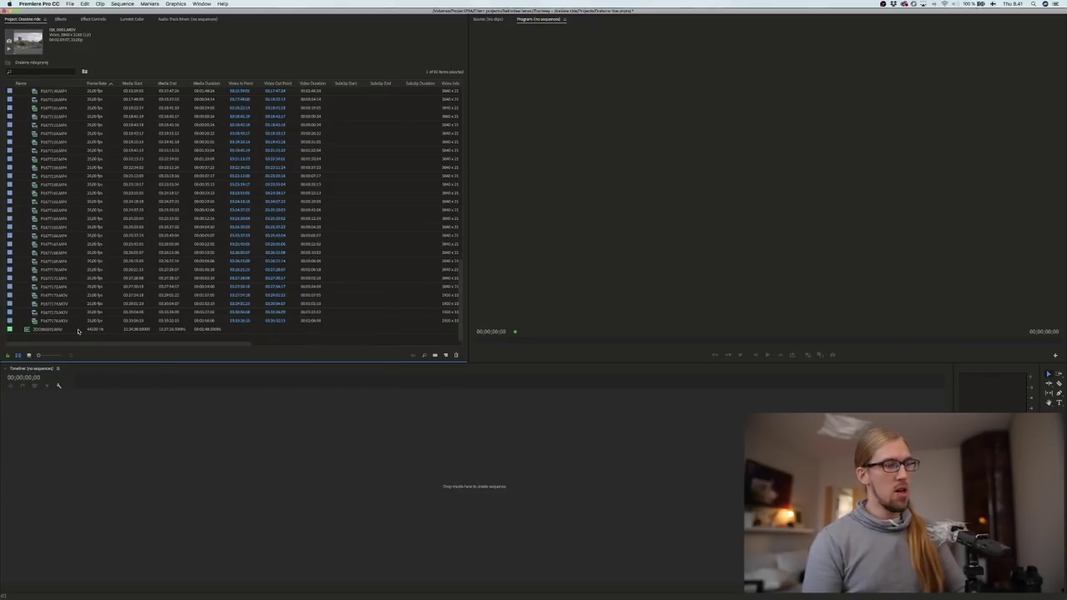
{"action": "left_click", "coordinate": [78, 330], "text": "shift"}
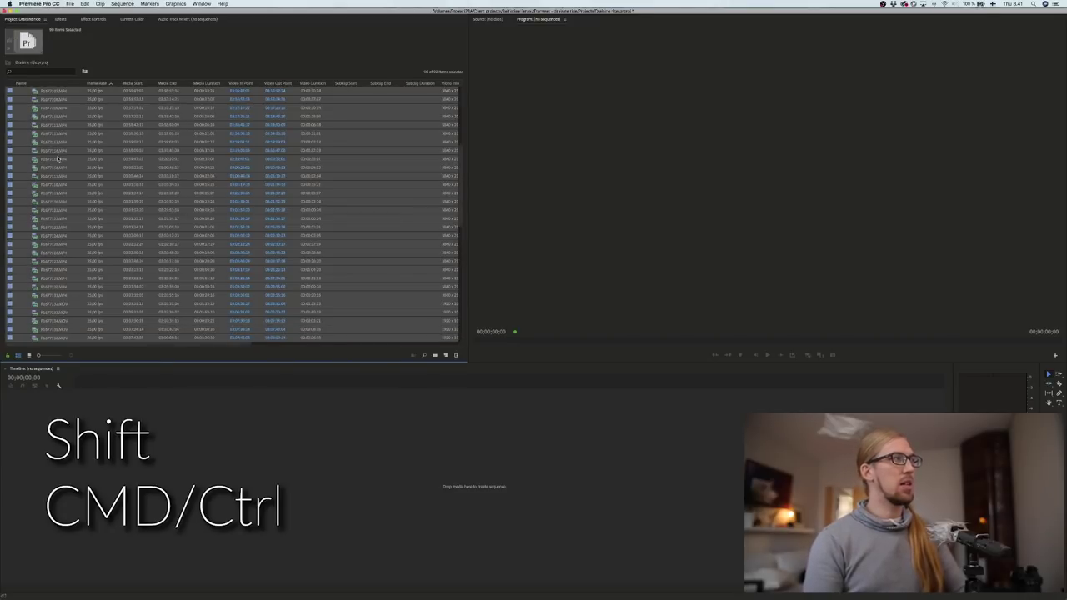
{"action": "scroll", "coordinate": [57, 158], "scroll_direction": "up", "scroll_amount": 10}
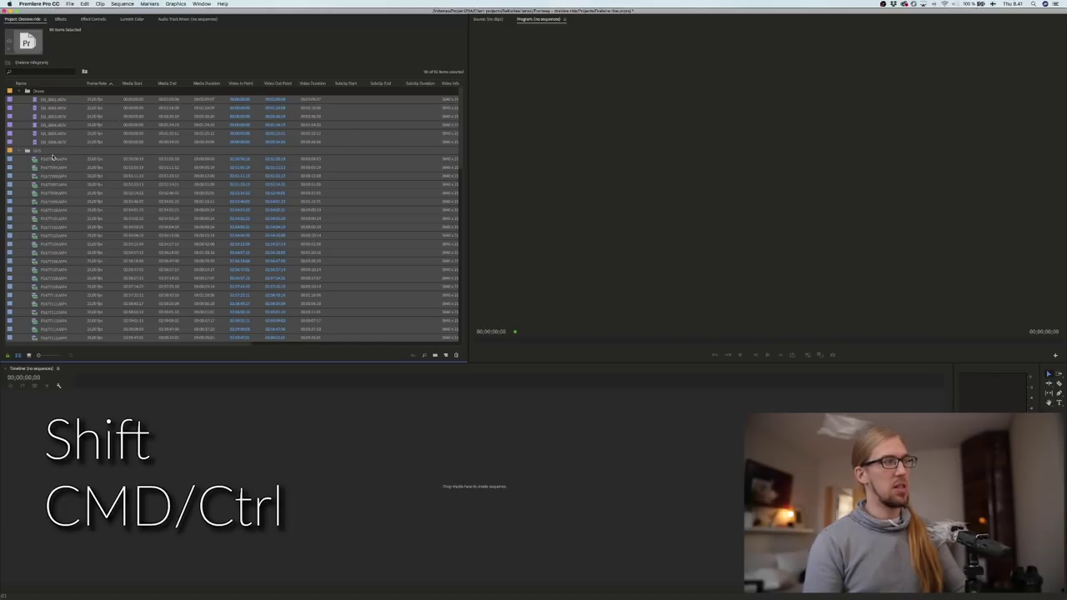
{"action": "left_click", "coordinate": [36, 152], "text": "super"}
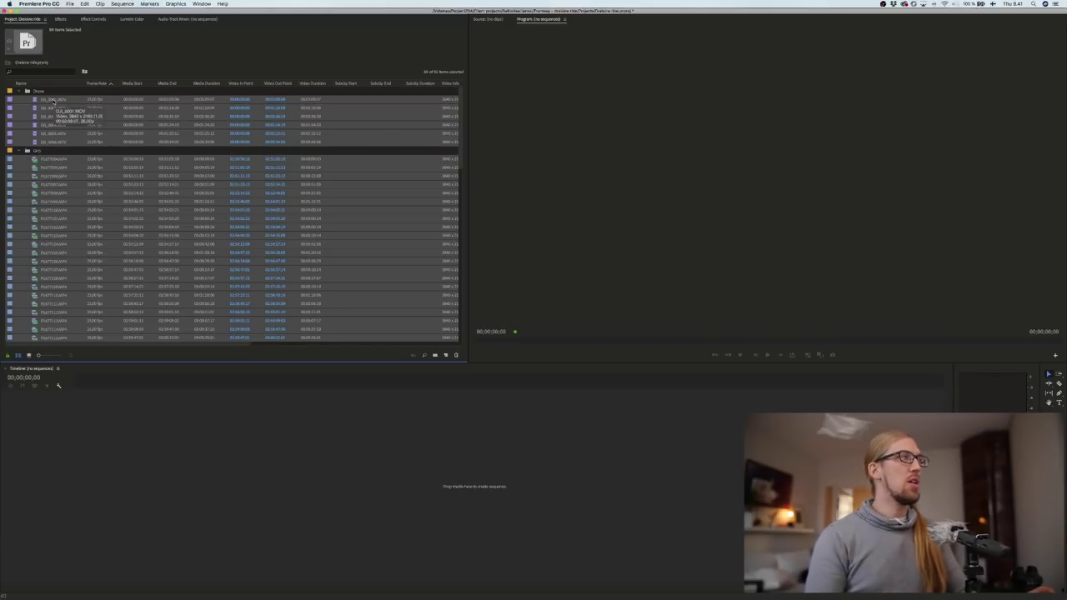
Step: Set up QuickTime ProRes 422 1920x1080 proxies for the selected clips, with Material's Proxies folder as the destination
{"action": "right_click", "coordinate": [62, 106]}
{"action": "mouse_move", "coordinate": [133, 243]}
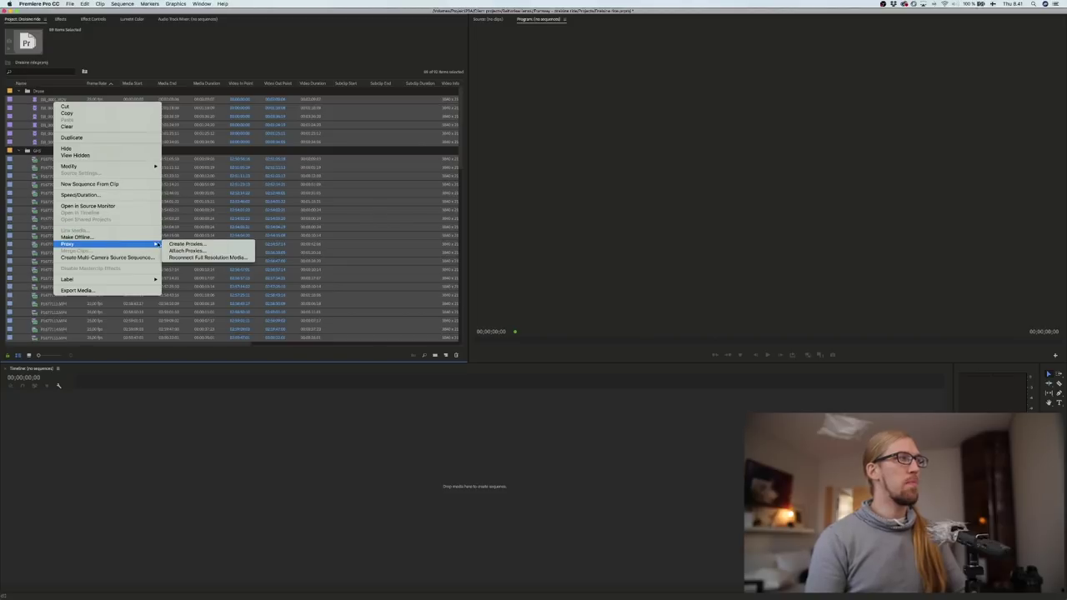
{"action": "left_click", "coordinate": [187, 243]}
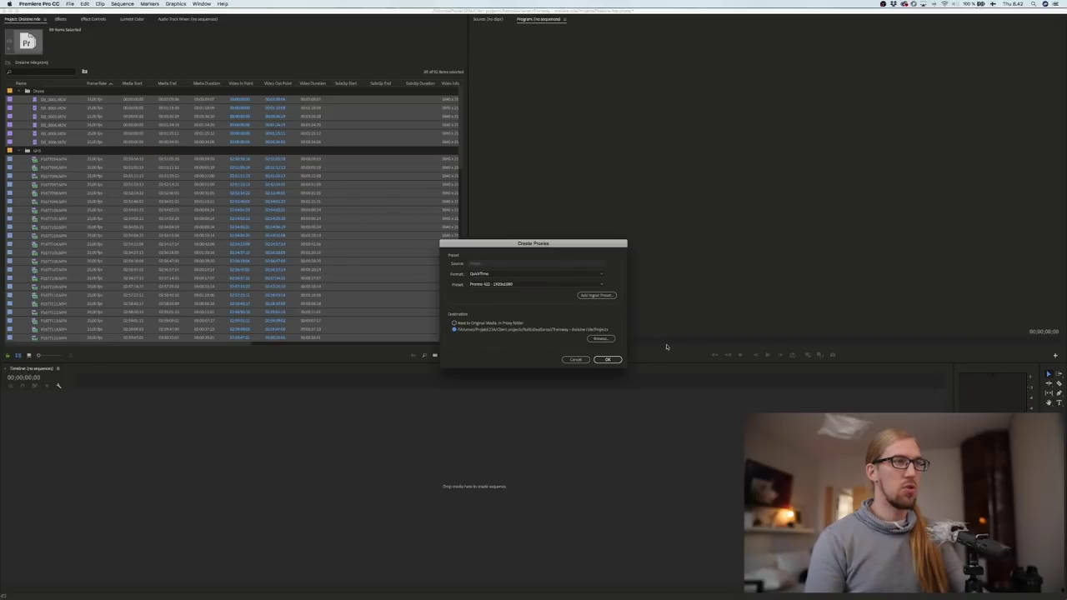
{"action": "left_click", "coordinate": [600, 338]}
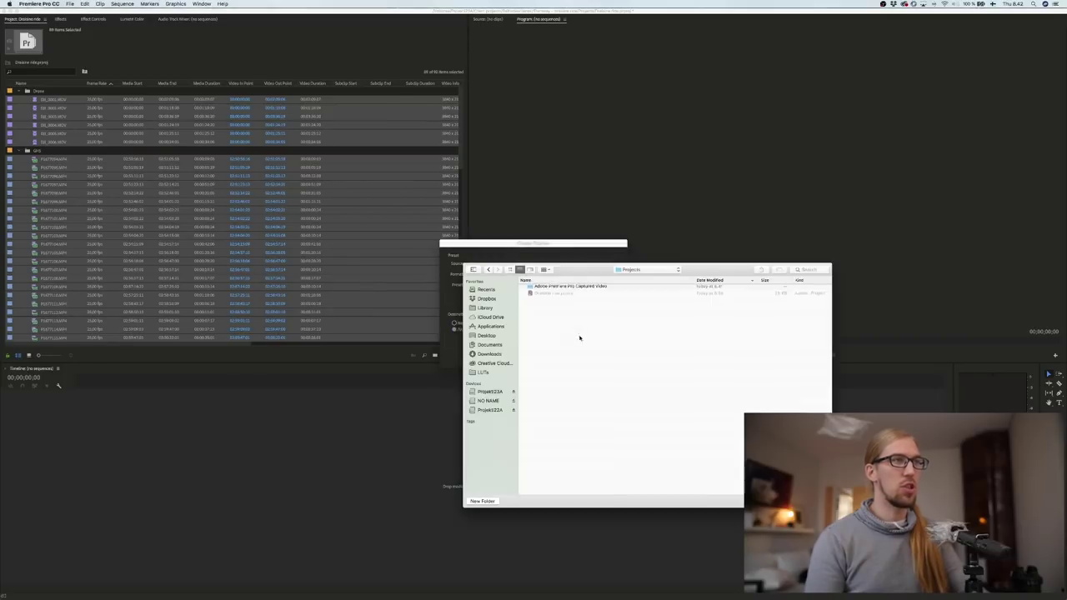
{"action": "left_click", "coordinate": [642, 268]}
{"action": "left_click", "coordinate": [648, 278]}
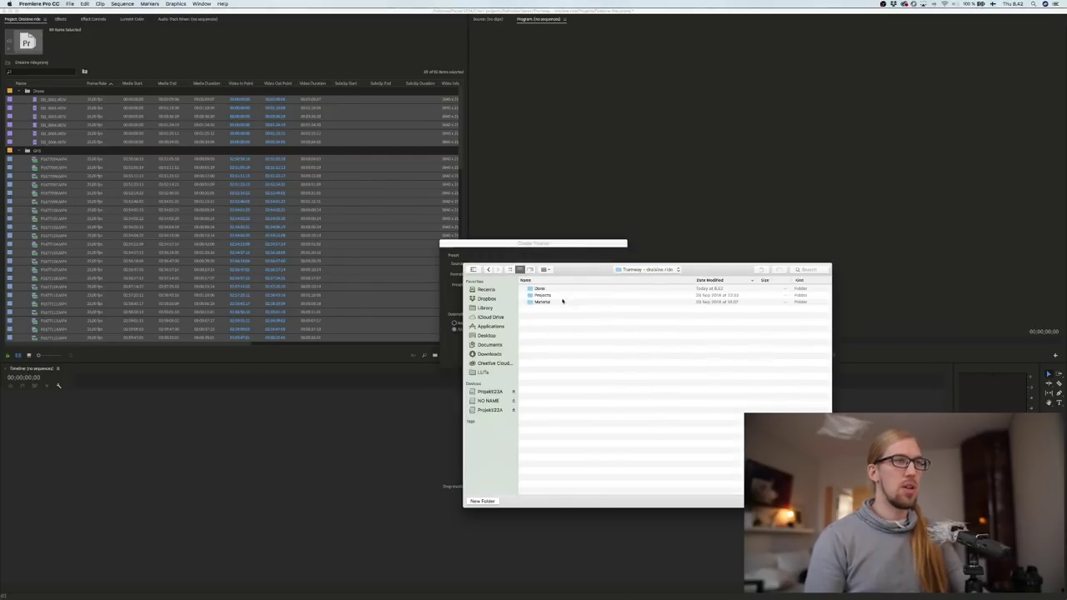
{"action": "double_click", "coordinate": [541, 300]}
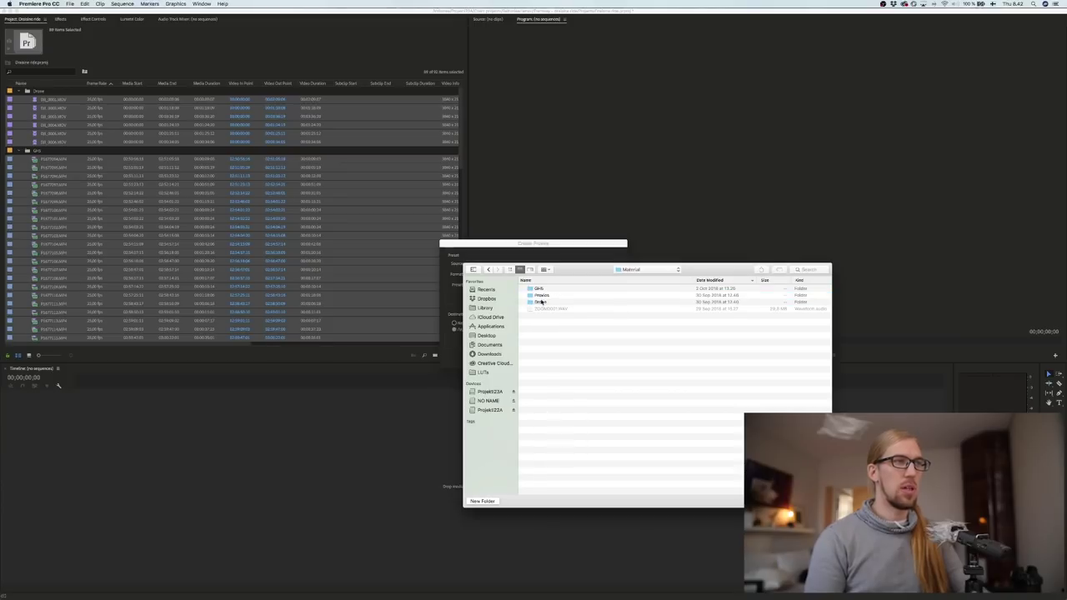
{"action": "double_click", "coordinate": [541, 296]}
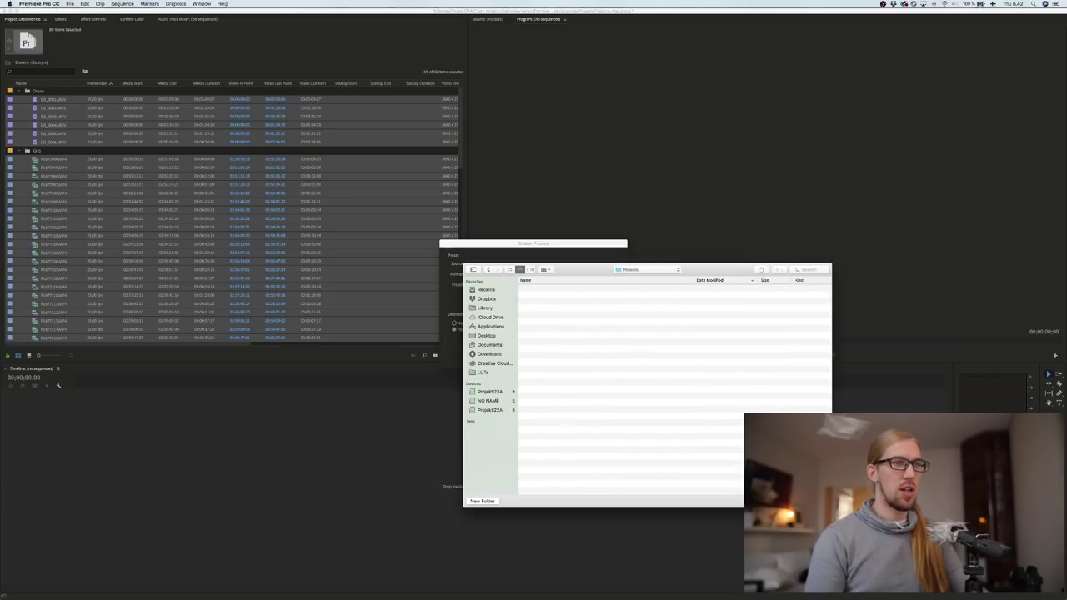
{"action": "key", "text": "Return"}
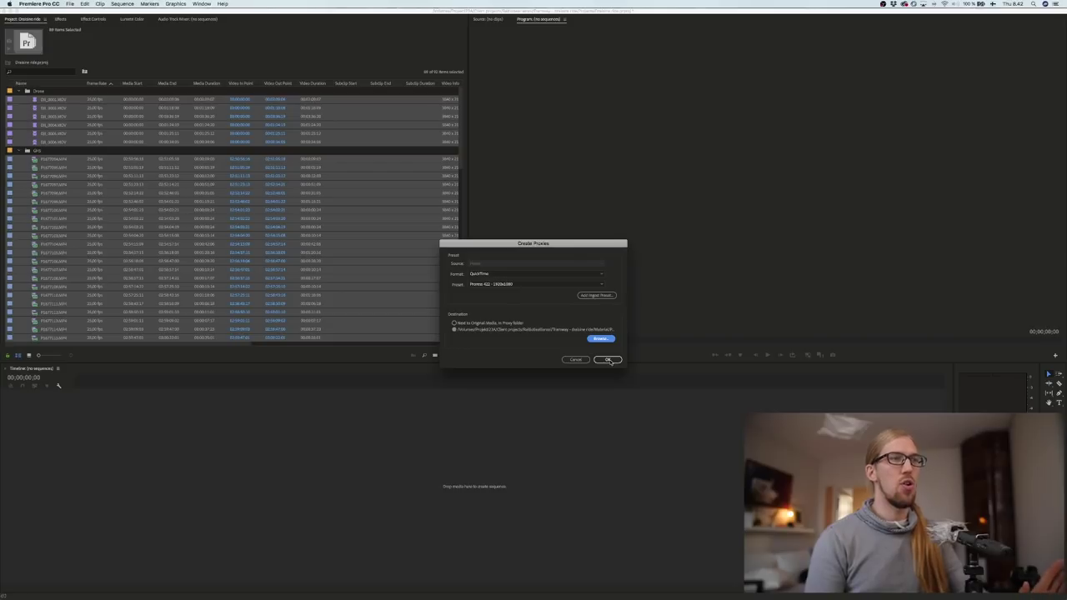
Step: Start the proxy creation job and clear away the Media Encoder feedback survey and window
{"action": "left_click", "coordinate": [609, 359]}
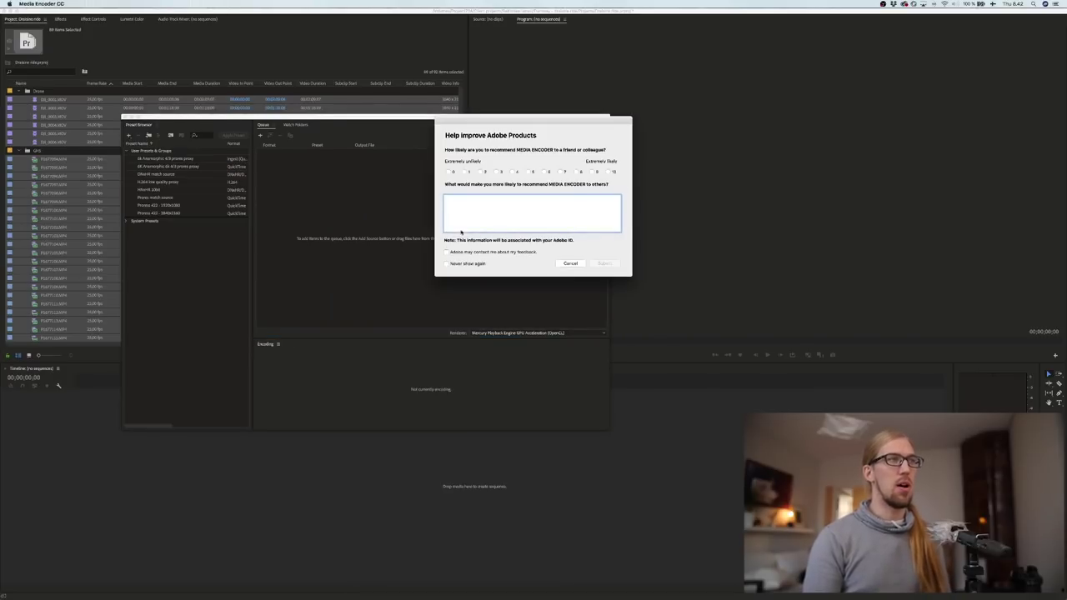
{"action": "left_click", "coordinate": [572, 263]}
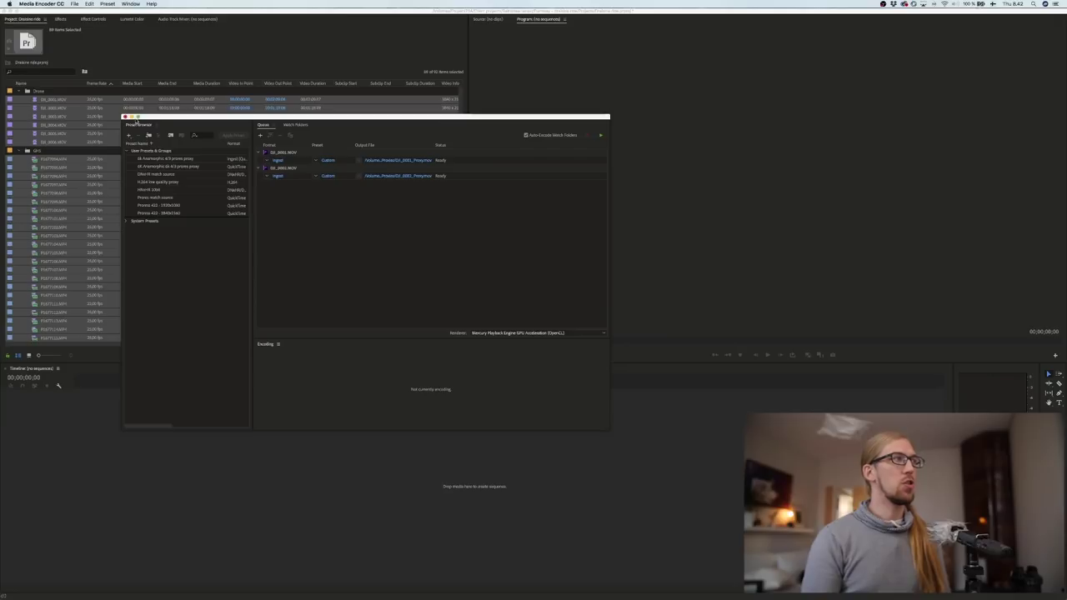
{"action": "left_click", "coordinate": [127, 117]}
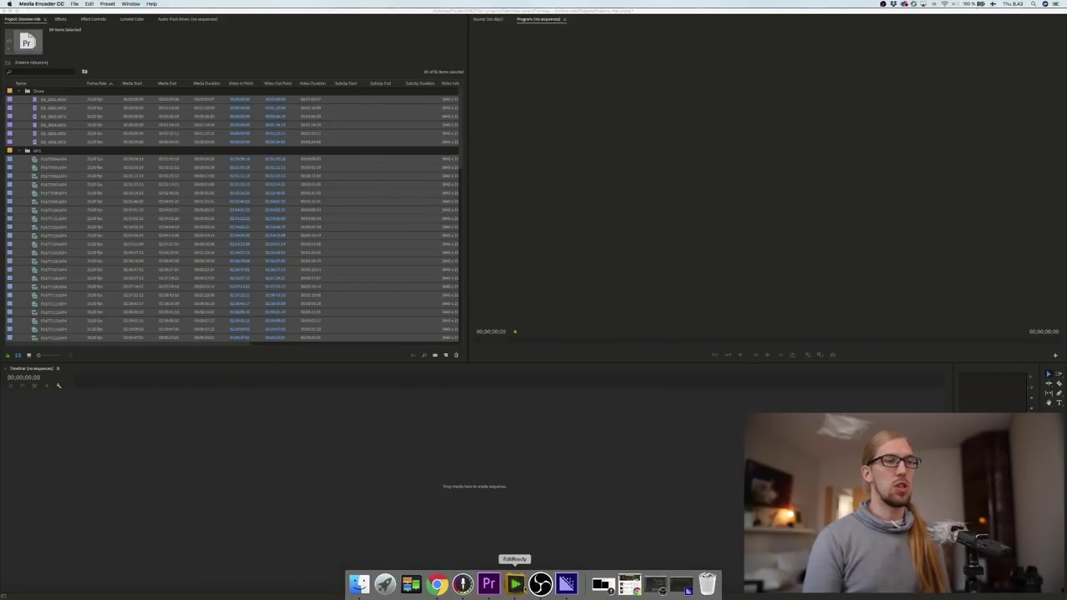
Step: Switch to EditReady, enlarge its window to view the ProRes 422 (Proxy) conversion settings, and put the window away
{"action": "left_click", "coordinate": [515, 583]}
{"action": "left_click_drag", "start_coordinate": [220, 139], "coordinate": [505, 173]}
{"action": "left_click_drag", "start_coordinate": [656, 405], "coordinate": [784, 508]}
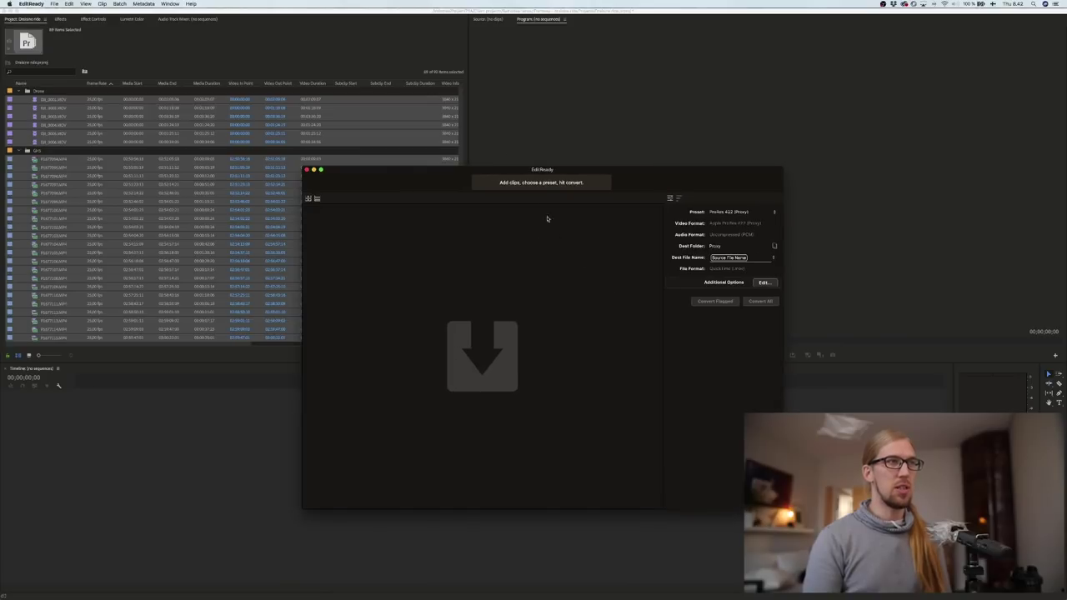
{"action": "left_click_drag", "start_coordinate": [510, 170], "coordinate": [475, 149]}
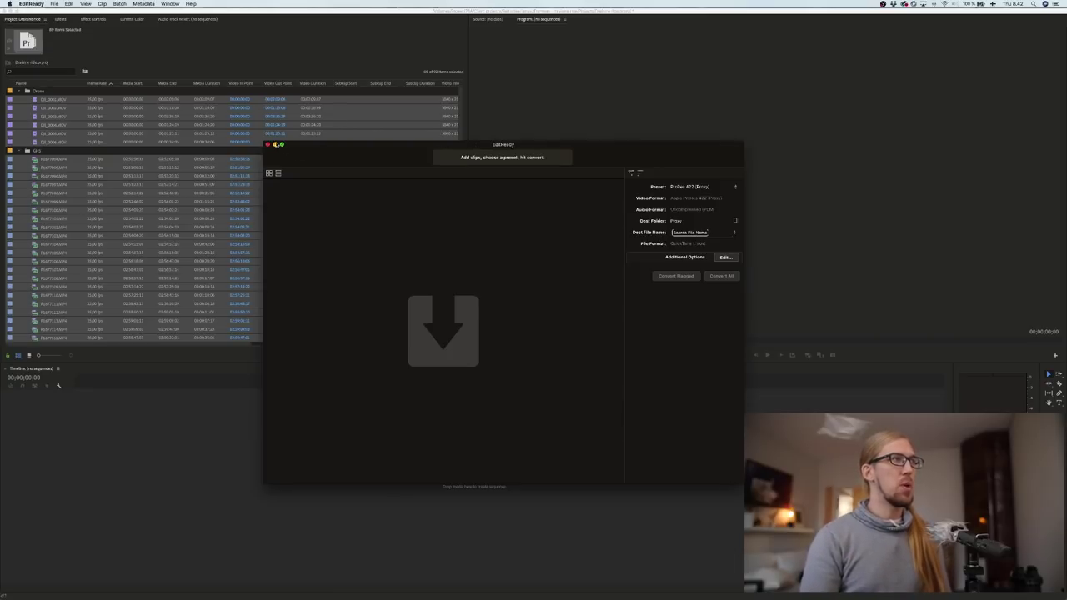
{"action": "left_click", "coordinate": [275, 145]}
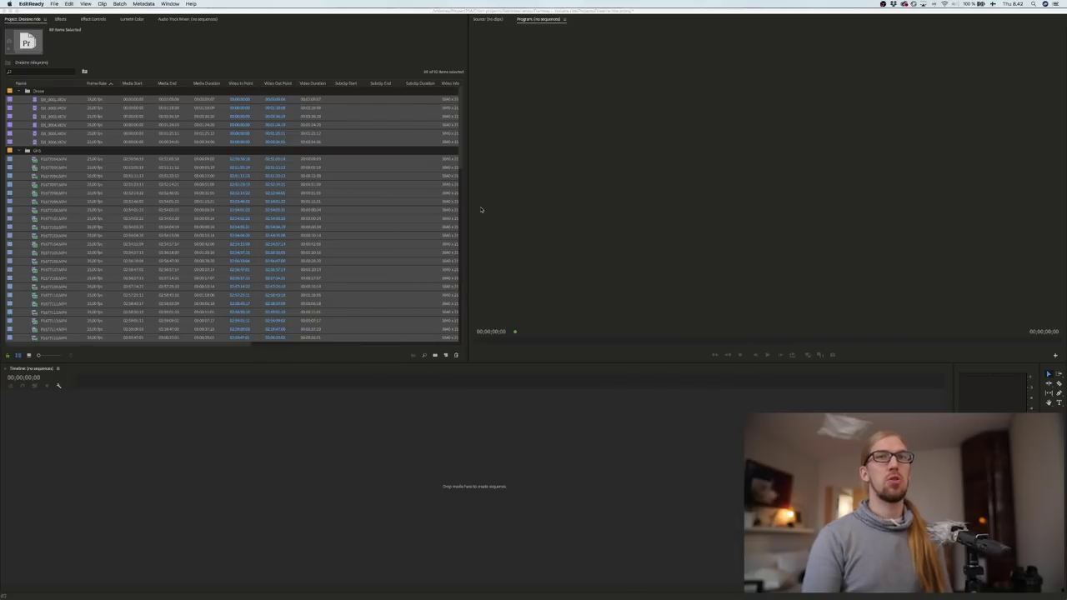
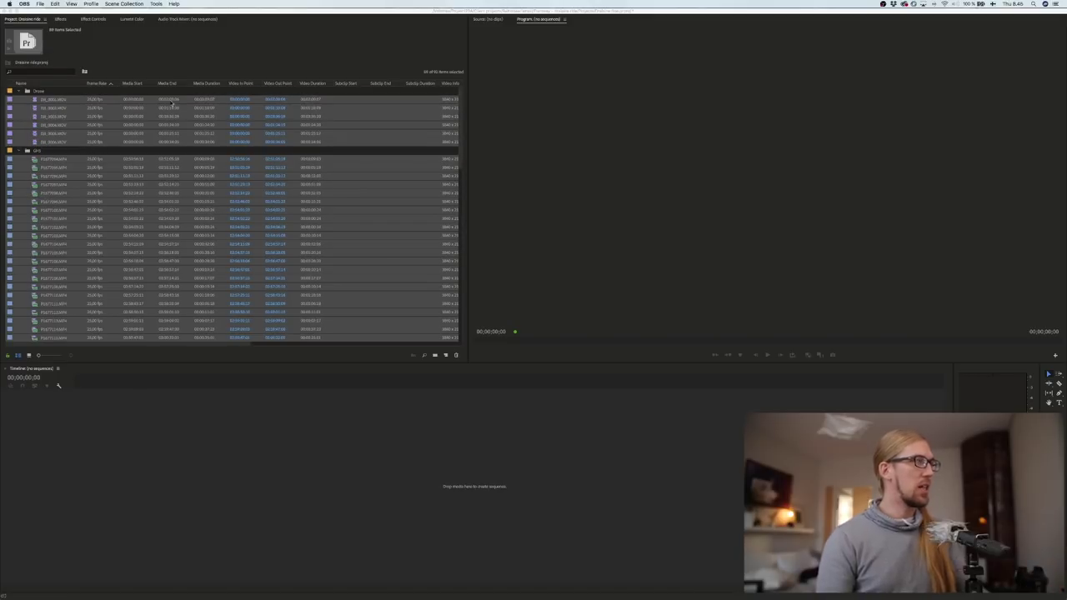
Step: Apply the Simple preset to the project's metadata display
{"action": "right_click", "coordinate": [164, 84]}
{"action": "left_click", "coordinate": [162, 52]}
{"action": "right_click", "coordinate": [215, 85]}
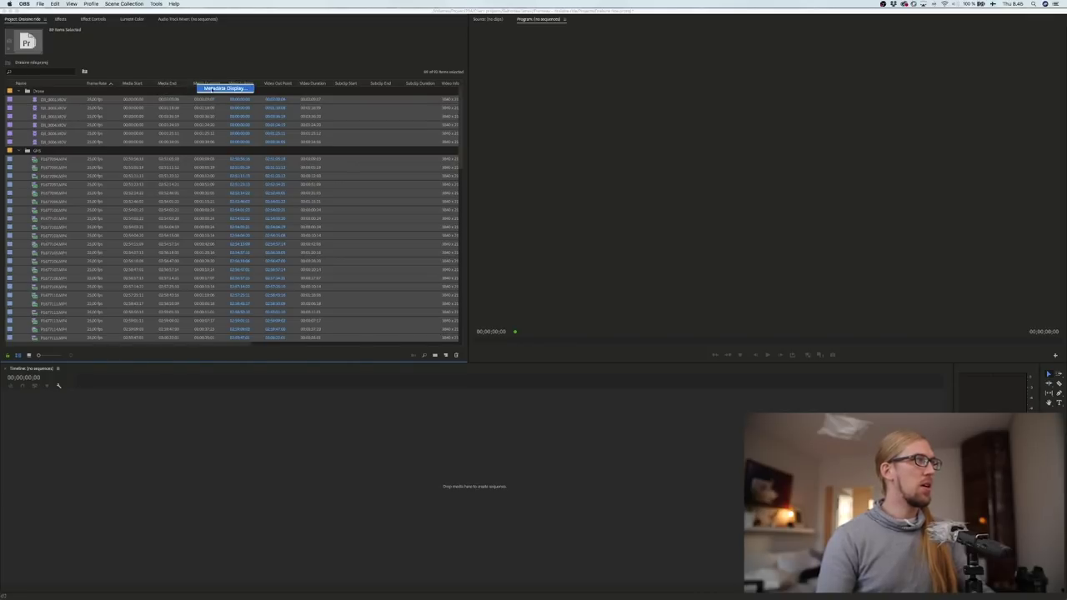
{"action": "left_click", "coordinate": [221, 88]}
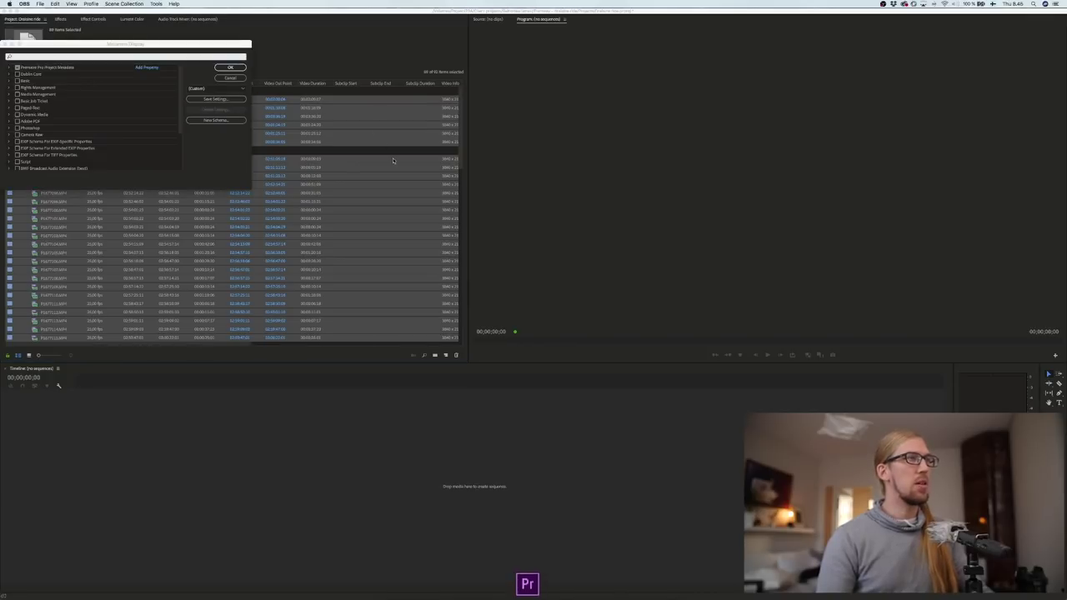
{"action": "left_click", "coordinate": [215, 89]}
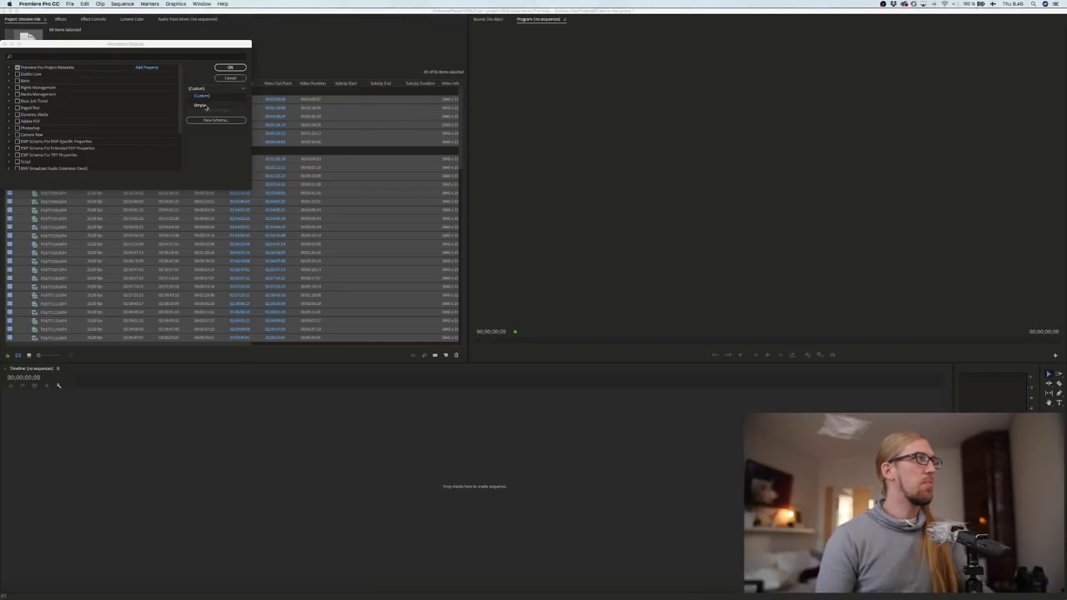
{"action": "left_click", "coordinate": [201, 106]}
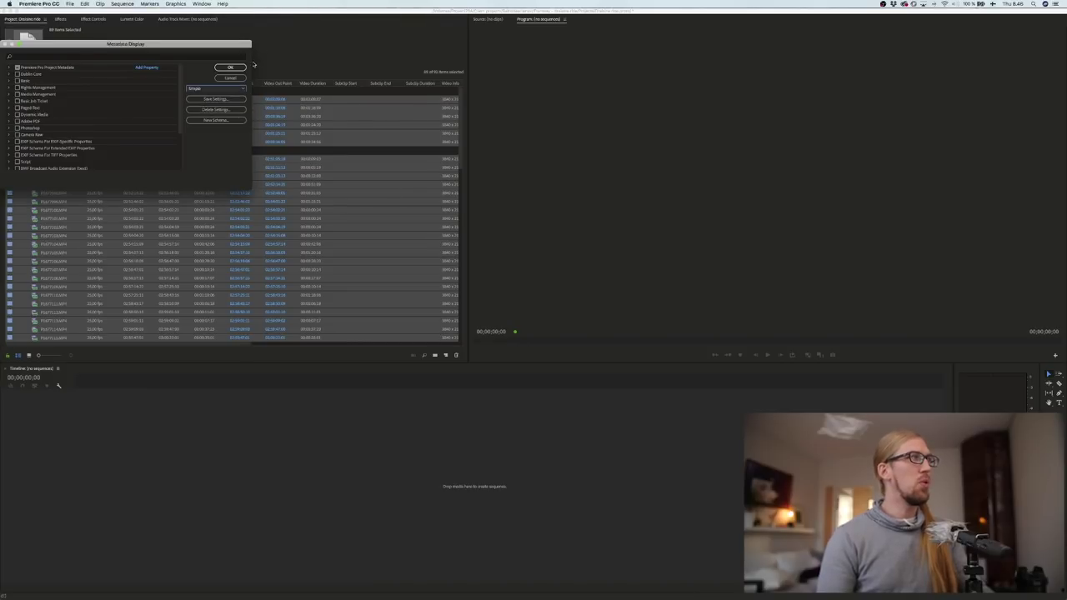
{"action": "left_click", "coordinate": [237, 66]}
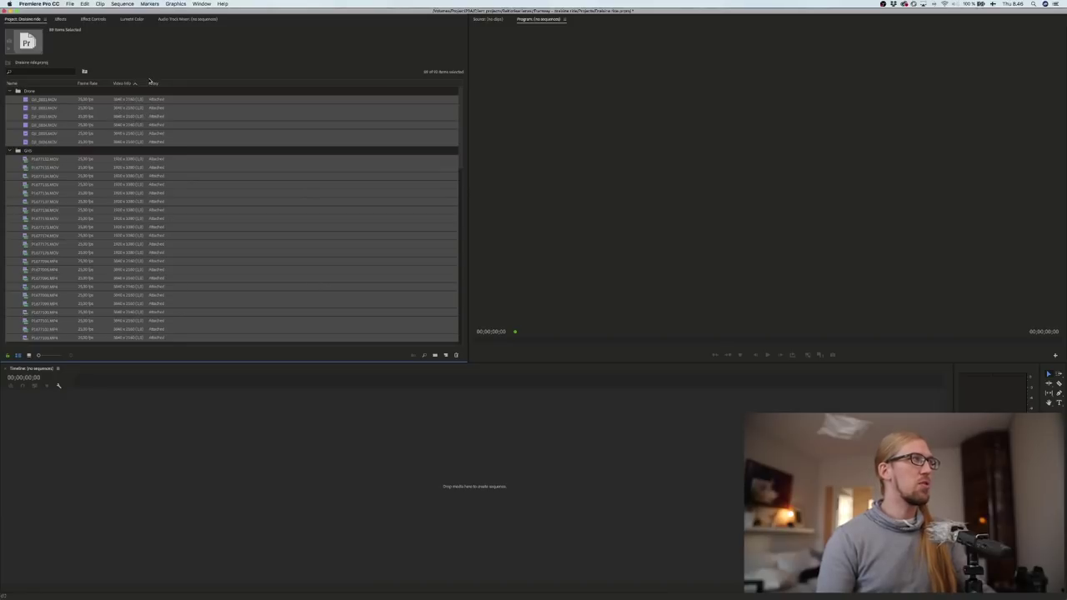
Step: Sort the project items by proxy status and check that column for the Drone and GH5 clips
{"action": "left_click", "coordinate": [154, 84]}
{"action": "left_click", "coordinate": [179, 150]}
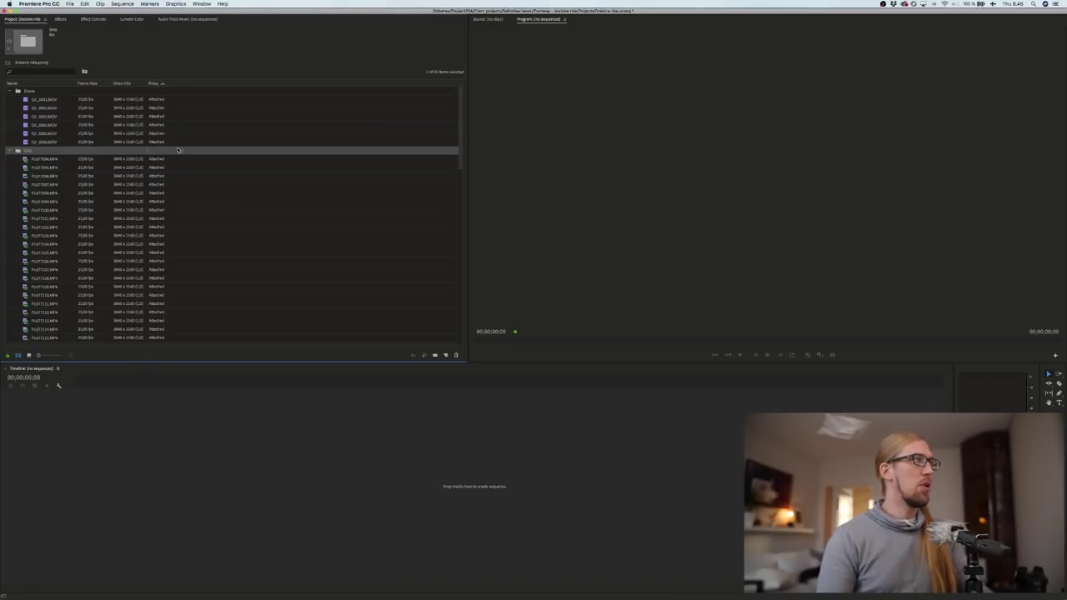
{"action": "scroll", "coordinate": [163, 200], "scroll_direction": "down", "scroll_amount": 10}
{"action": "scroll", "coordinate": [166, 210], "scroll_direction": "up", "scroll_amount": 10}
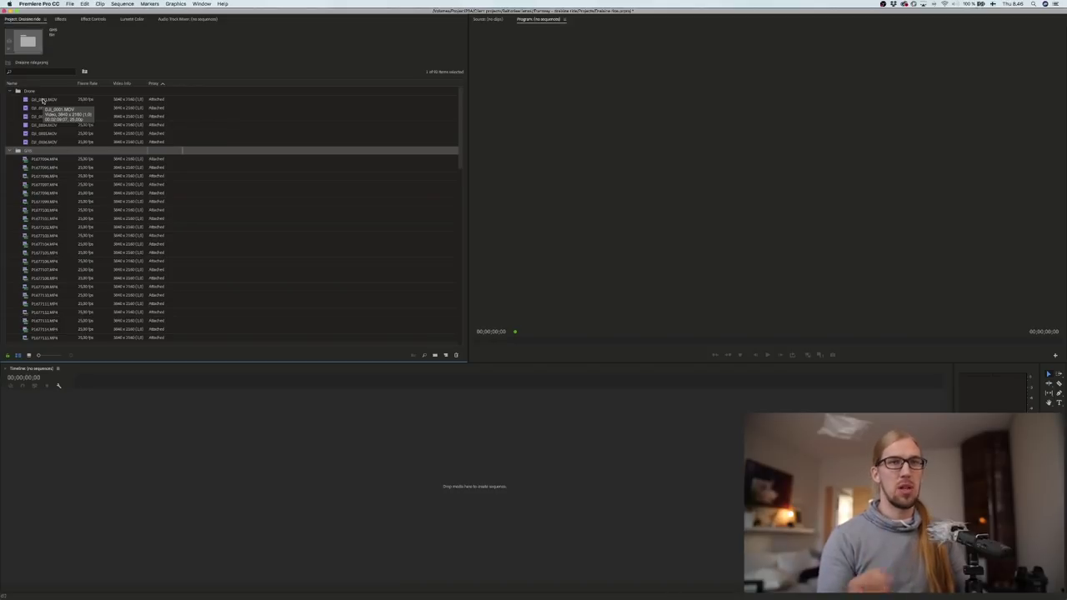
Step: Switch to Chrome, view the top of the Listening Earth SoundCloud page, and put the window away
{"action": "mouse_move", "coordinate": [644, 593]}
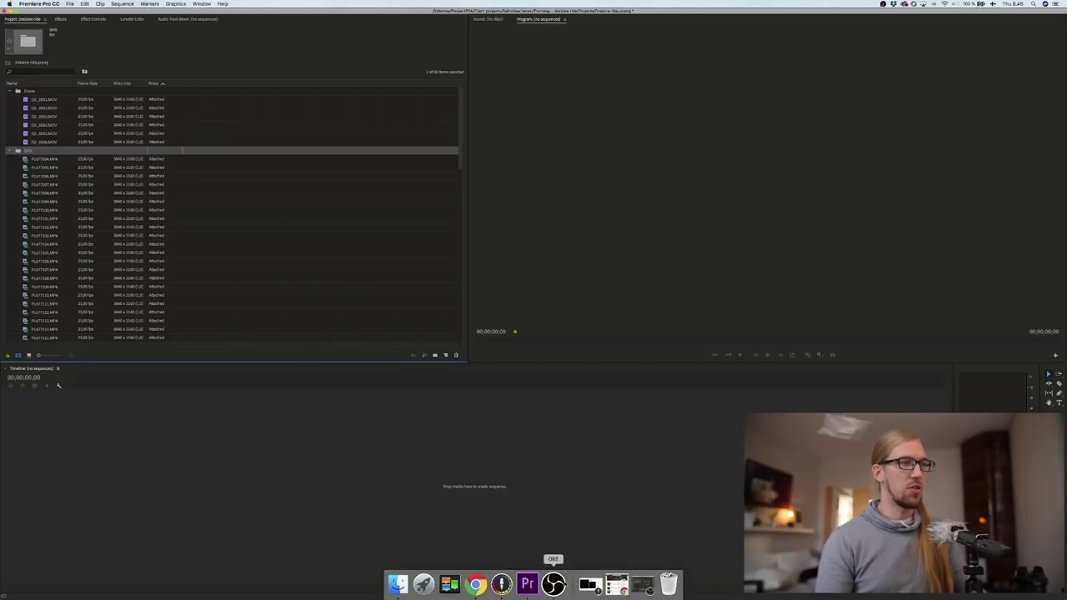
{"action": "left_click", "coordinate": [483, 584]}
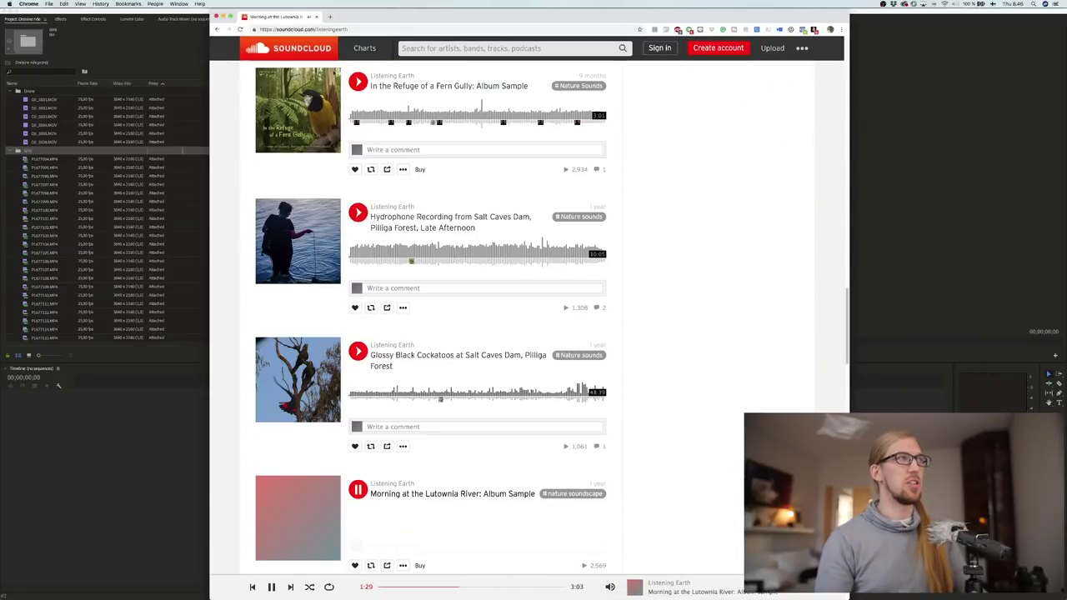
{"action": "scroll", "coordinate": [418, 95], "scroll_direction": "up", "scroll_amount": 10}
{"action": "scroll", "coordinate": [419, 105], "scroll_direction": "up", "scroll_amount": 10}
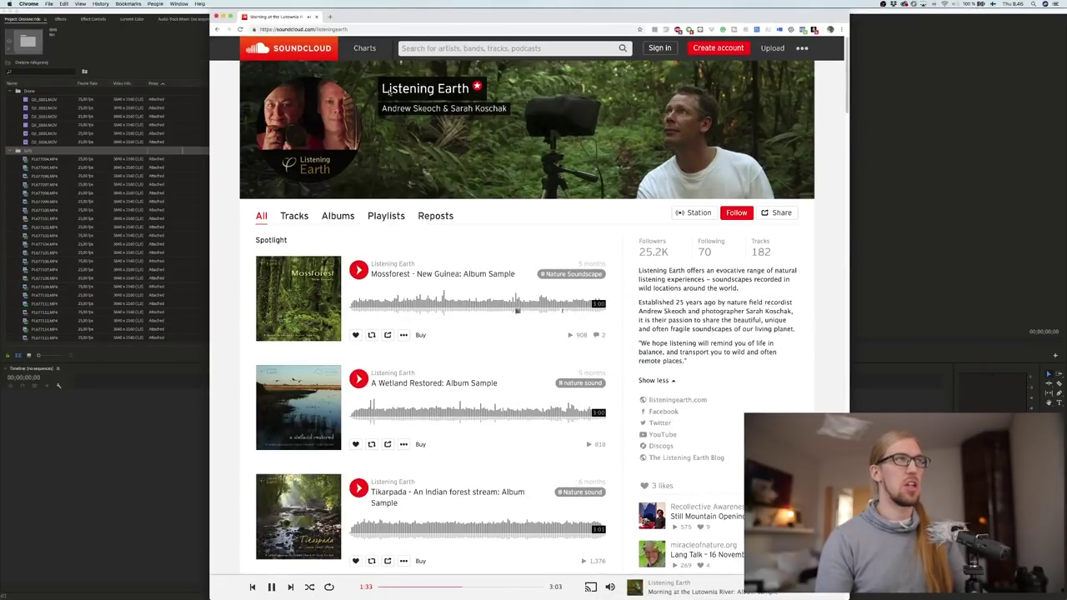
{"action": "left_click", "coordinate": [223, 16]}
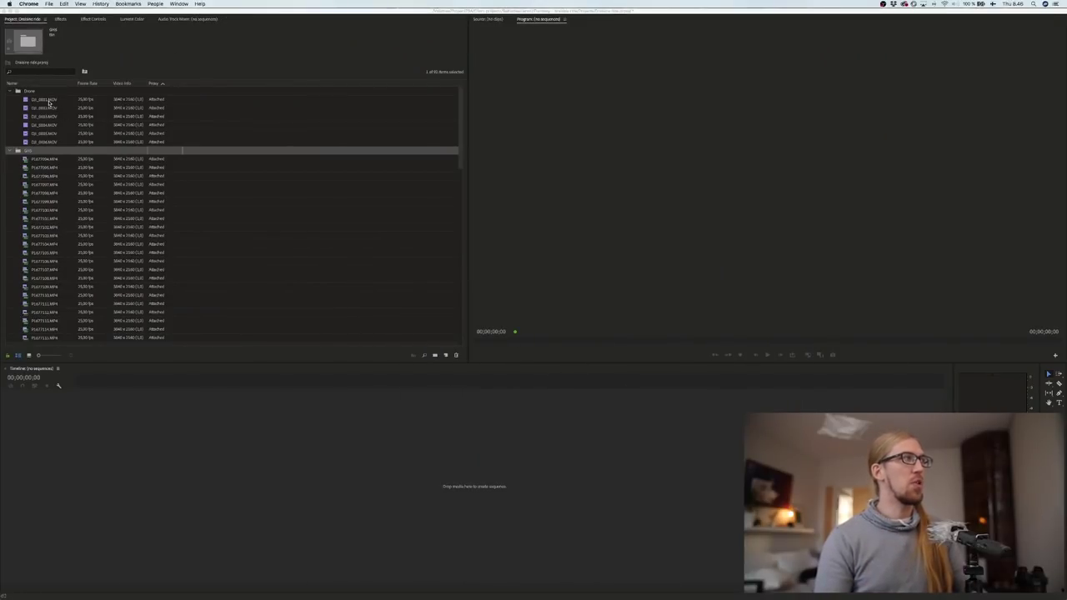
Step: Select all video clips in the Drone and GH5 bins without the GH5 bin itself, and create a sequence from them
{"action": "left_click", "coordinate": [48, 102]}
{"action": "left_click", "coordinate": [48, 102]}
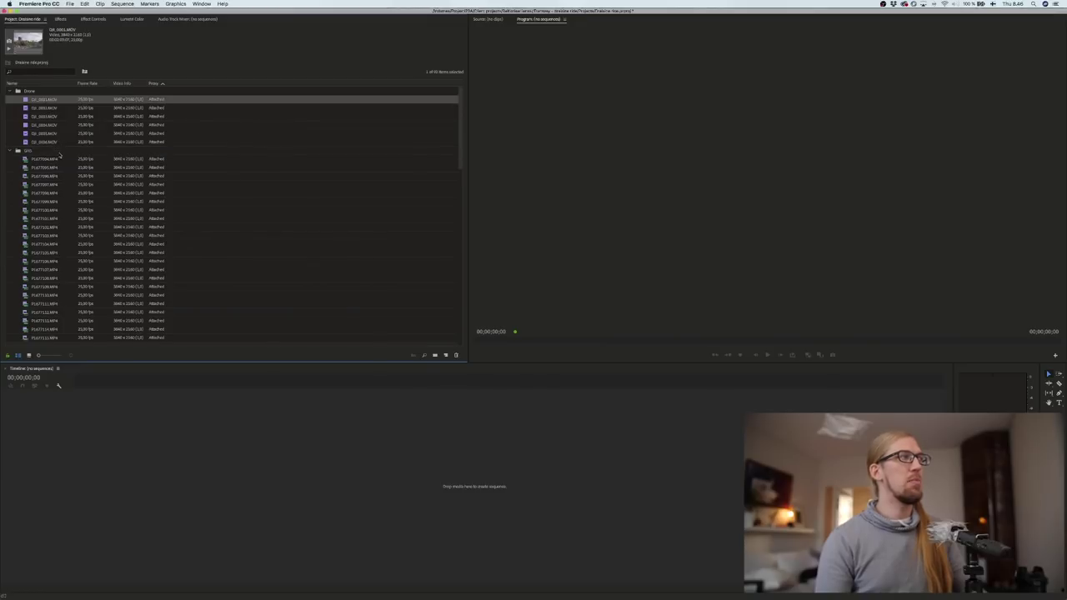
{"action": "scroll", "coordinate": [54, 177], "scroll_direction": "down", "scroll_amount": 10}
{"action": "scroll", "coordinate": [54, 177], "scroll_direction": "down", "scroll_amount": 5}
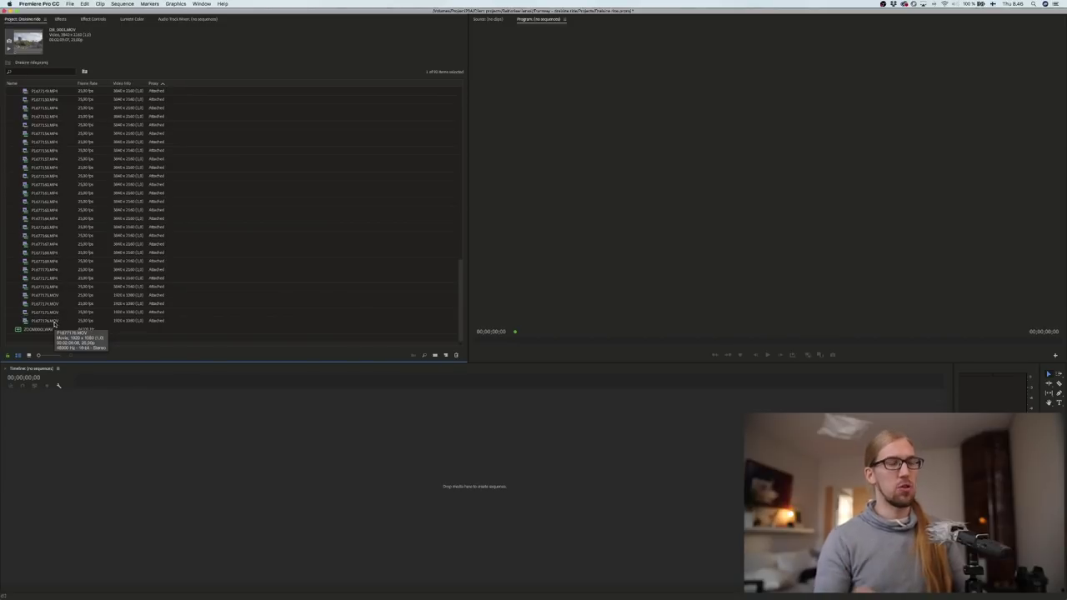
{"action": "scroll", "coordinate": [57, 133], "scroll_direction": "up", "scroll_amount": 15}
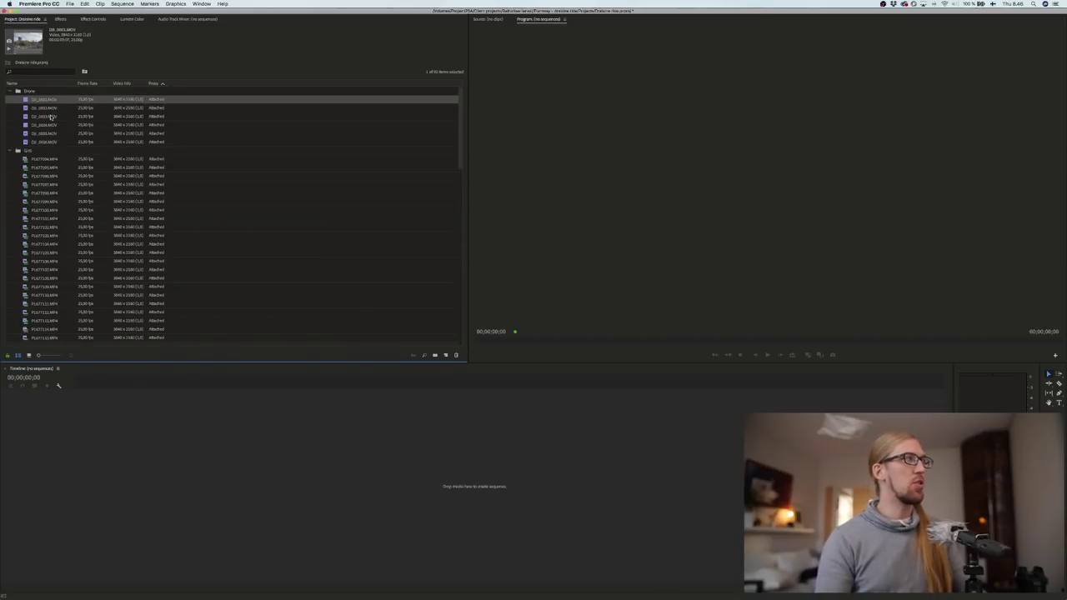
{"action": "left_click", "coordinate": [50, 100]}
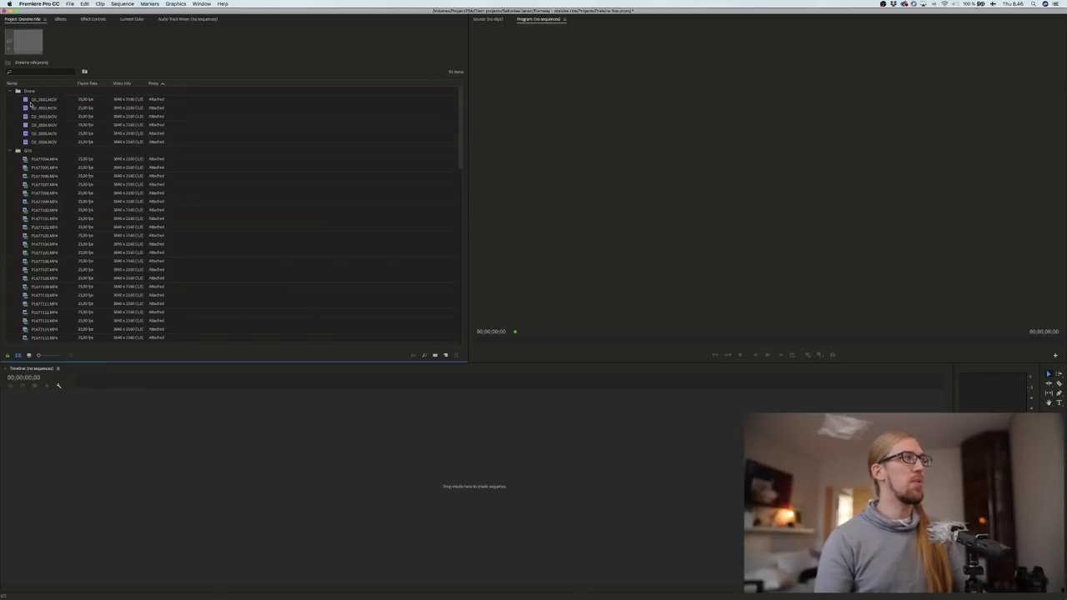
{"action": "scroll", "coordinate": [44, 158], "scroll_direction": "down", "scroll_amount": 15}
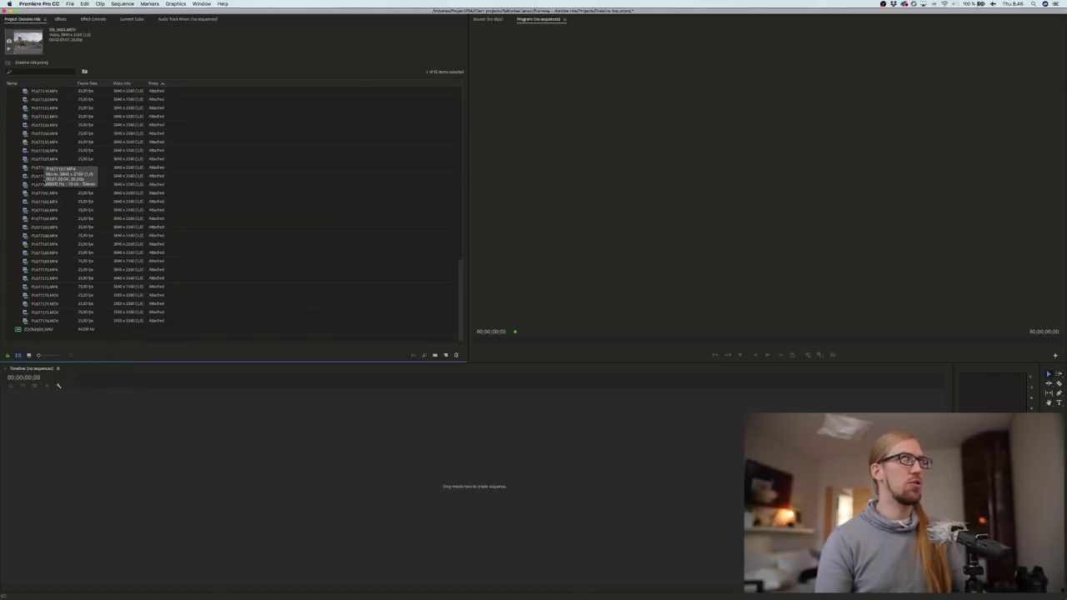
{"action": "key", "text": "shift"}
{"action": "left_click", "coordinate": [42, 329], "text": "shift"}
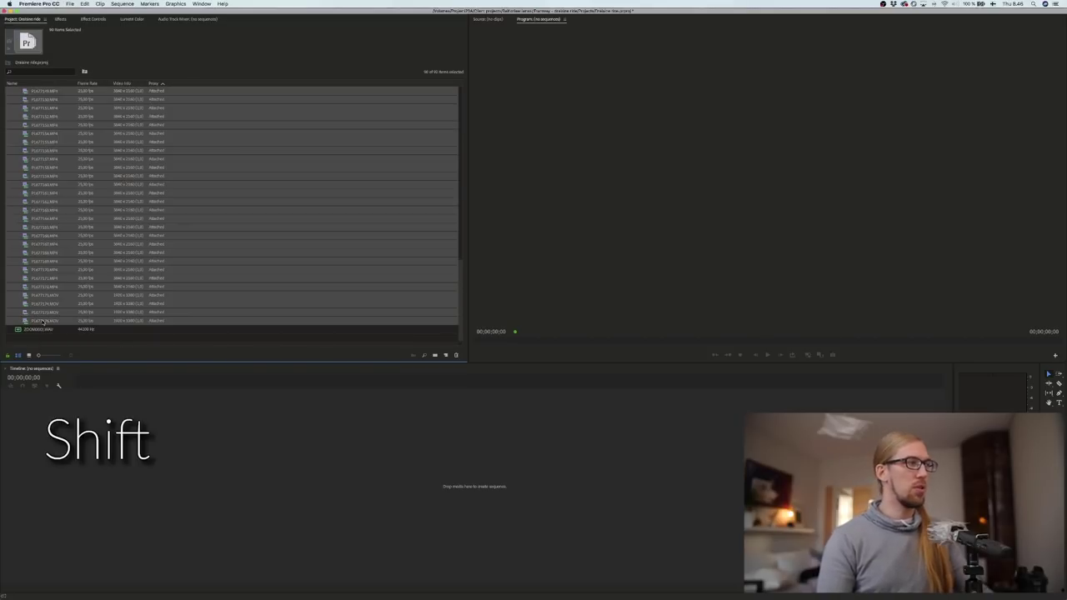
{"action": "scroll", "coordinate": [48, 212], "scroll_direction": "up", "scroll_amount": 15}
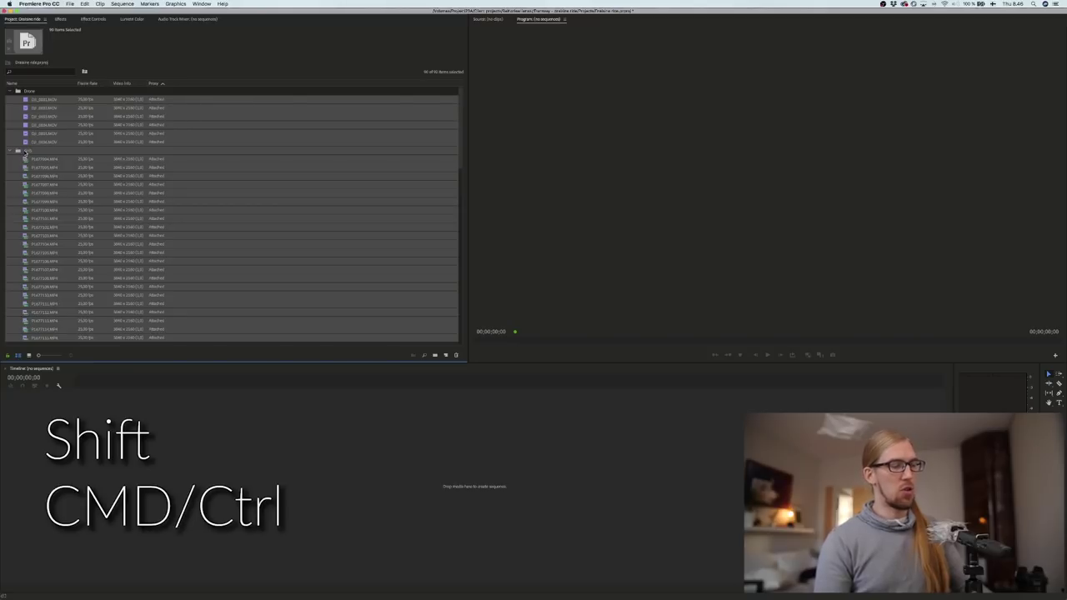
{"action": "left_click", "coordinate": [27, 150], "text": "super"}
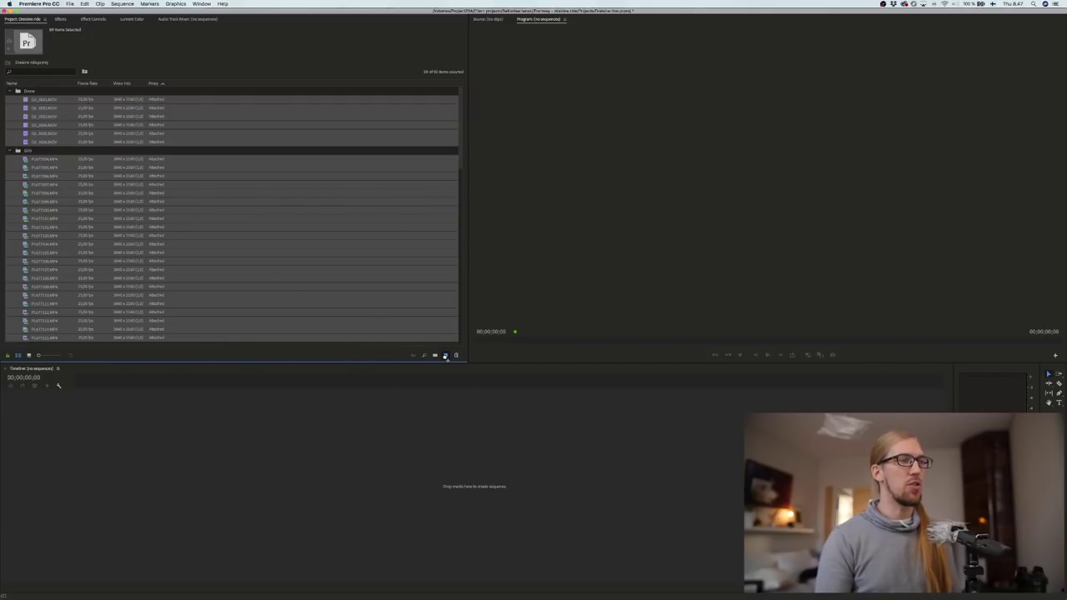
{"action": "left_click_drag", "start_coordinate": [446, 356], "coordinate": [446, 356]}
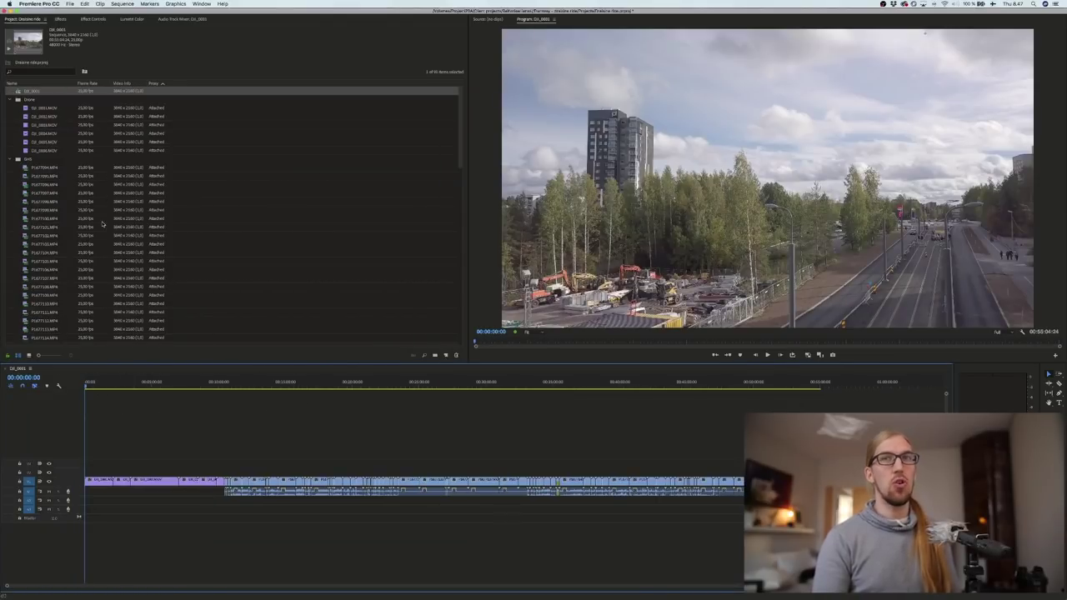
Step: Turn on proxy playback in the Program monitor, scrub through the sequence, and view the available monitor buttons without changing them
{"action": "left_click_drag", "start_coordinate": [93, 383], "coordinate": [125, 389]}
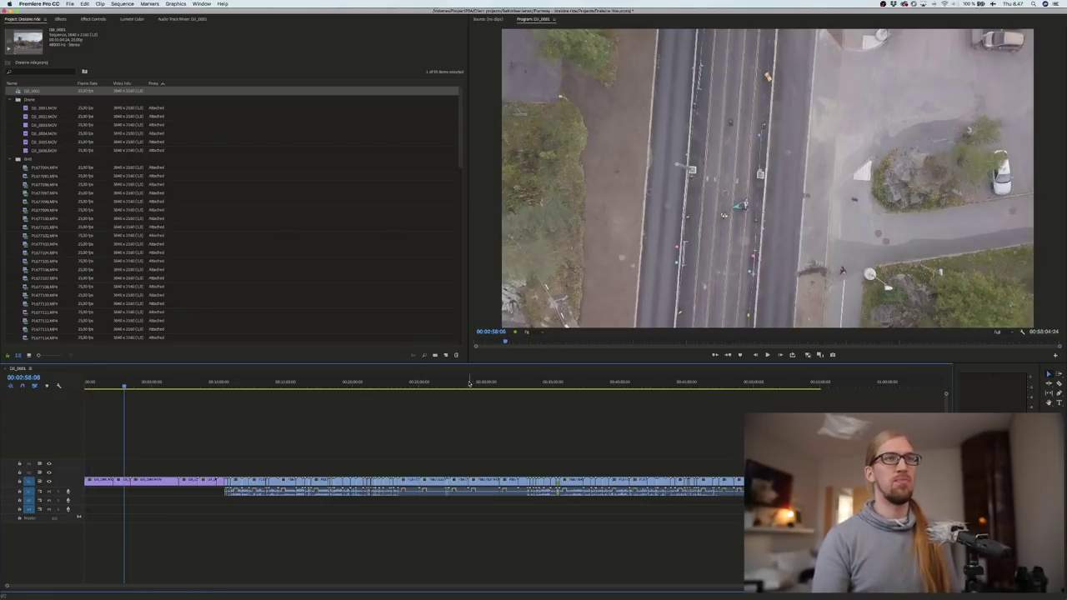
{"action": "left_click", "coordinate": [807, 355]}
{"action": "left_click", "coordinate": [267, 383]}
{"action": "left_click_drag", "start_coordinate": [272, 386], "coordinate": [344, 385]}
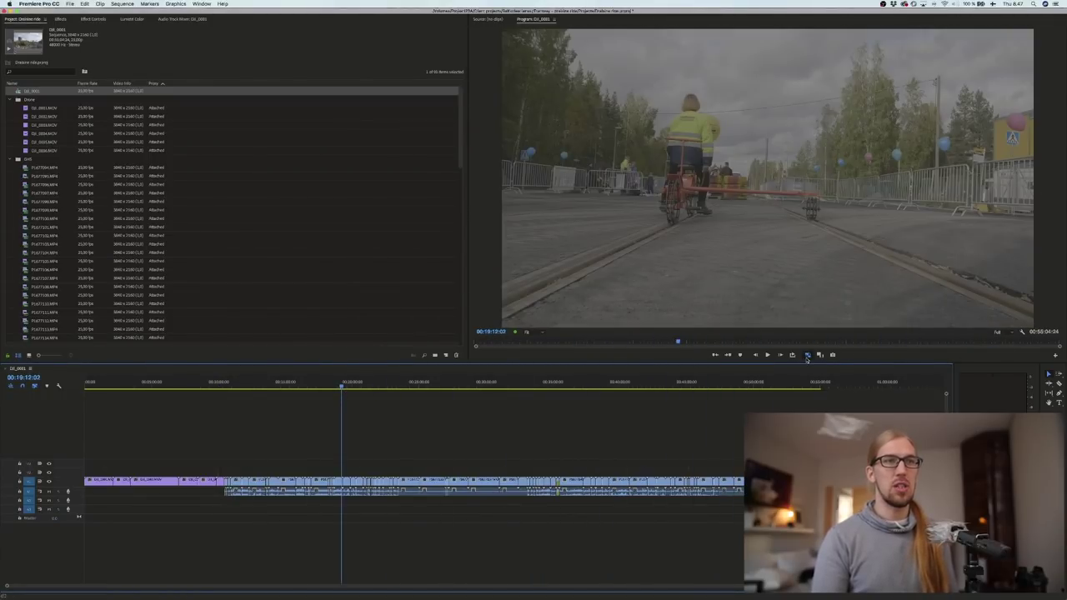
{"action": "left_click", "coordinate": [1056, 355]}
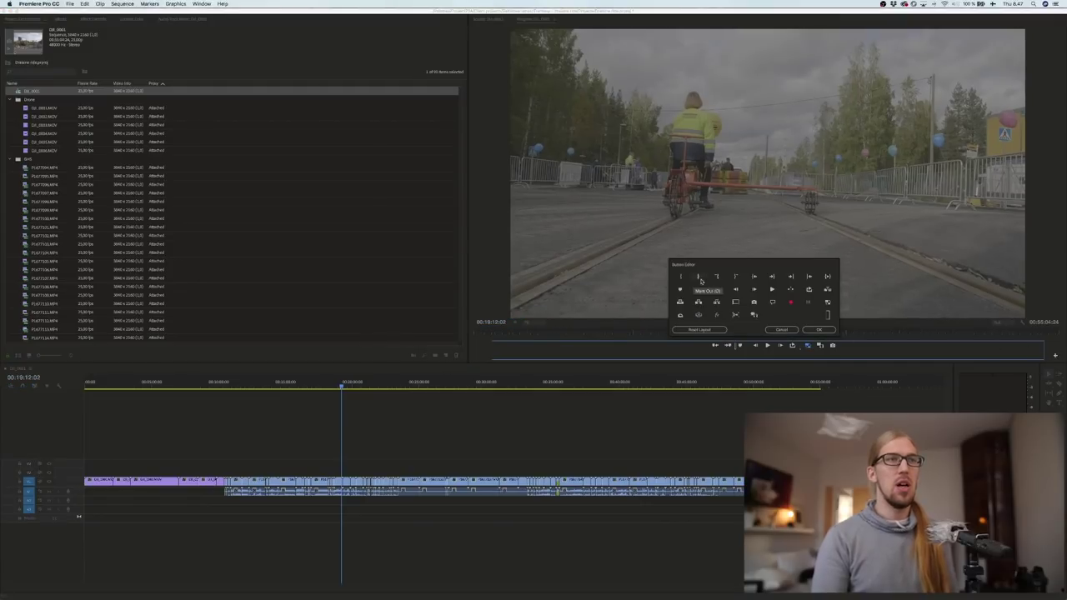
{"action": "left_click", "coordinate": [781, 330]}
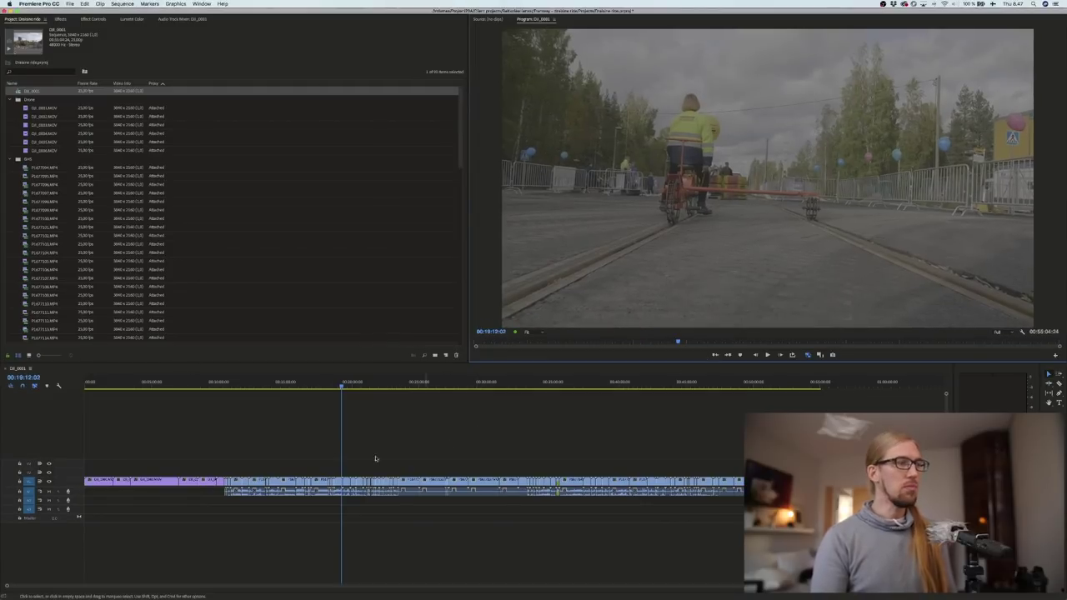
Step: Scale all timeline clips to the frame size, starting from the undersized balloon shot, and scrub to check the picture
{"action": "left_click_drag", "start_coordinate": [147, 387], "coordinate": [484, 408]}
{"action": "key", "text": "space"}
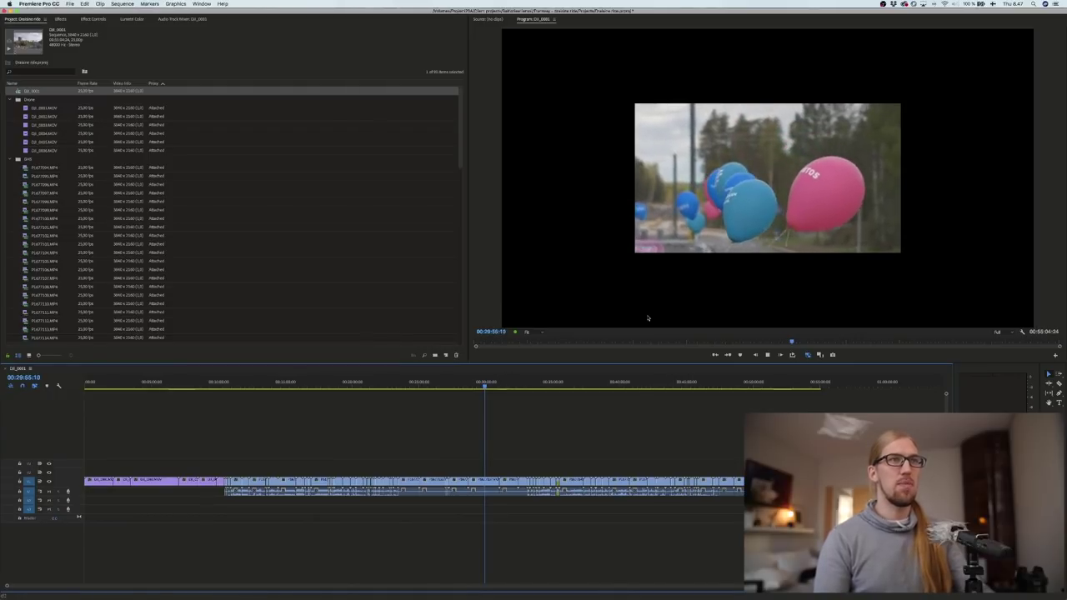
{"action": "left_click_drag", "start_coordinate": [858, 411], "coordinate": [342, 504]}
{"action": "right_click", "coordinate": [435, 481]}
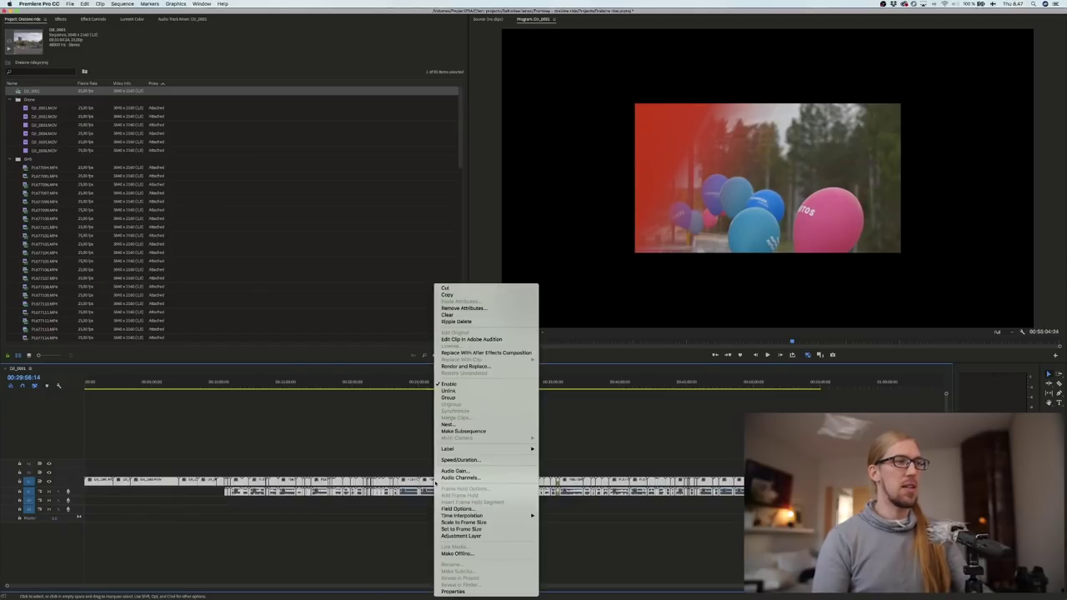
{"action": "left_click", "coordinate": [463, 523]}
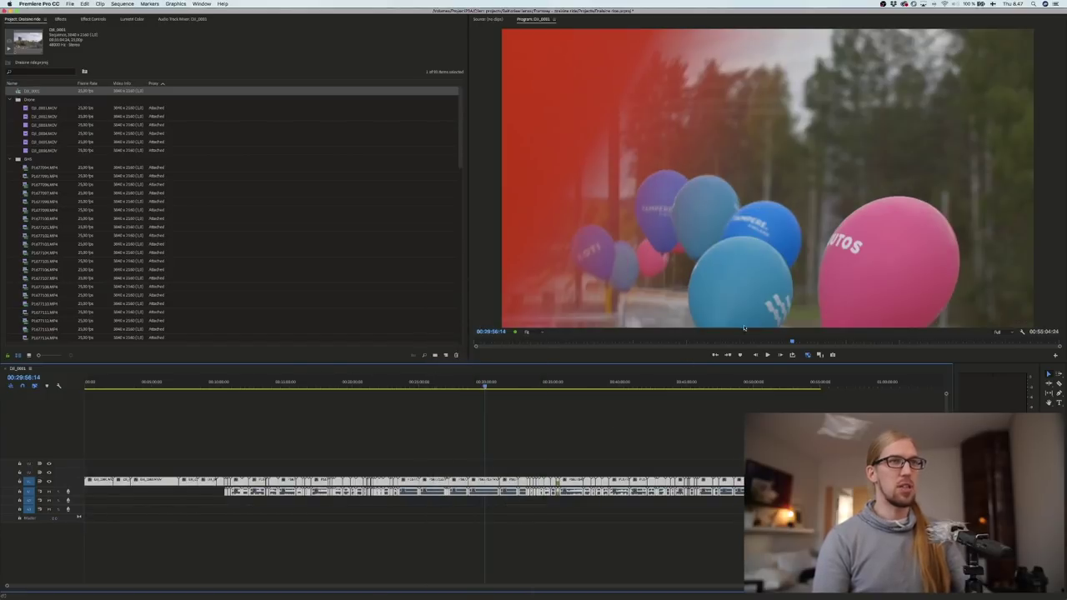
{"action": "left_click", "coordinate": [523, 435]}
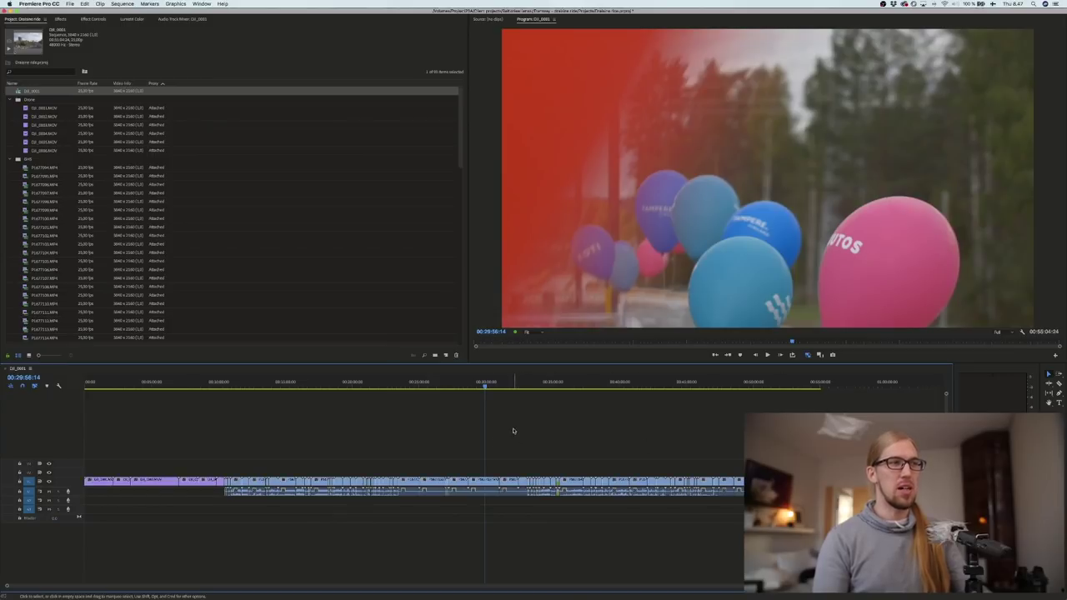
{"action": "left_click_drag", "start_coordinate": [476, 396], "coordinate": [441, 389]}
{"action": "scroll", "coordinate": [468, 428], "scroll_direction": "down", "scroll_amount": 1}
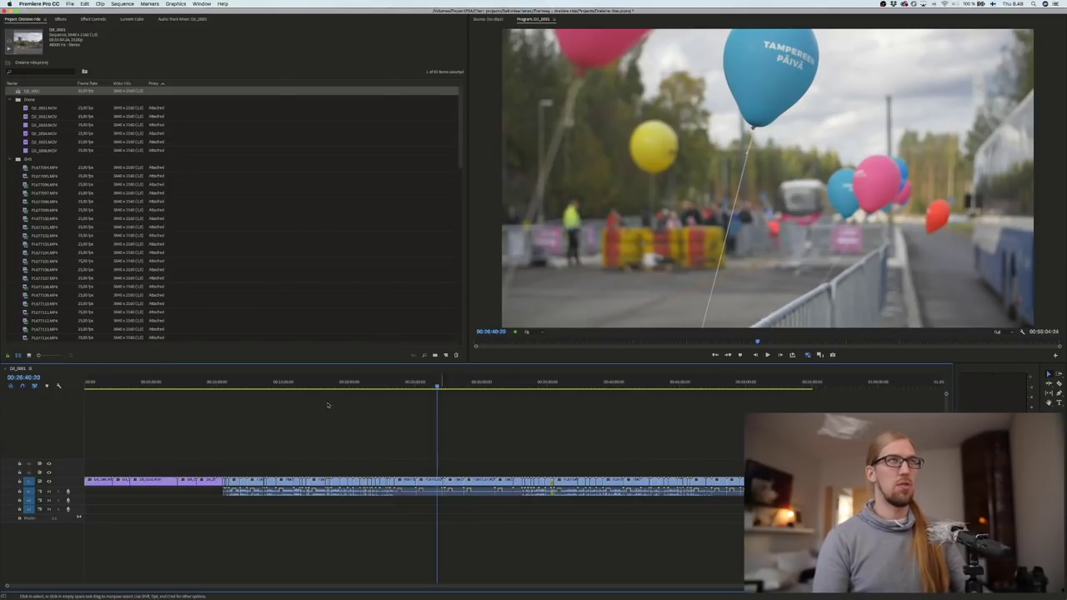
Step: Collapse the Drone and GH5 bins and rename the new sequence as Sorting
{"action": "left_click", "coordinate": [9, 100]}
{"action": "left_click", "coordinate": [10, 108]}
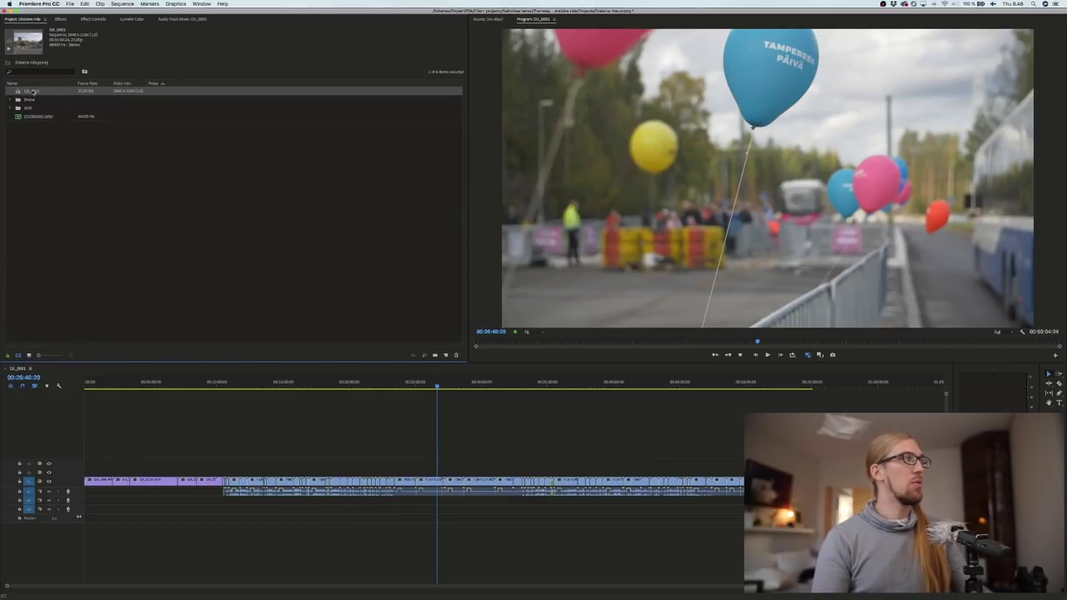
{"action": "left_click", "coordinate": [32, 92]}
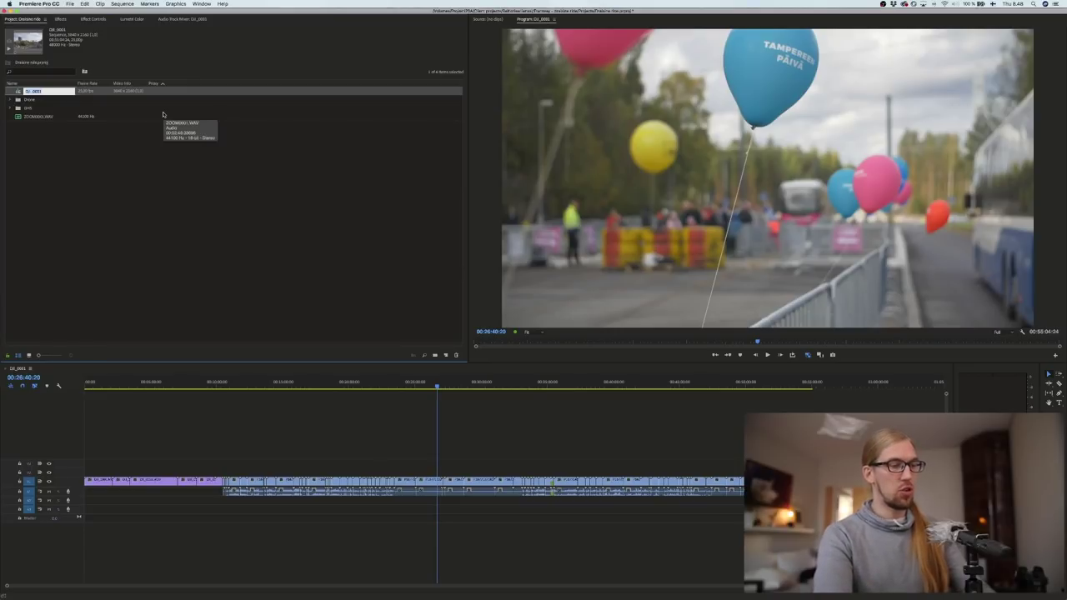
{"action": "type", "text": "Sorting"}
{"action": "key", "text": "Tab"}
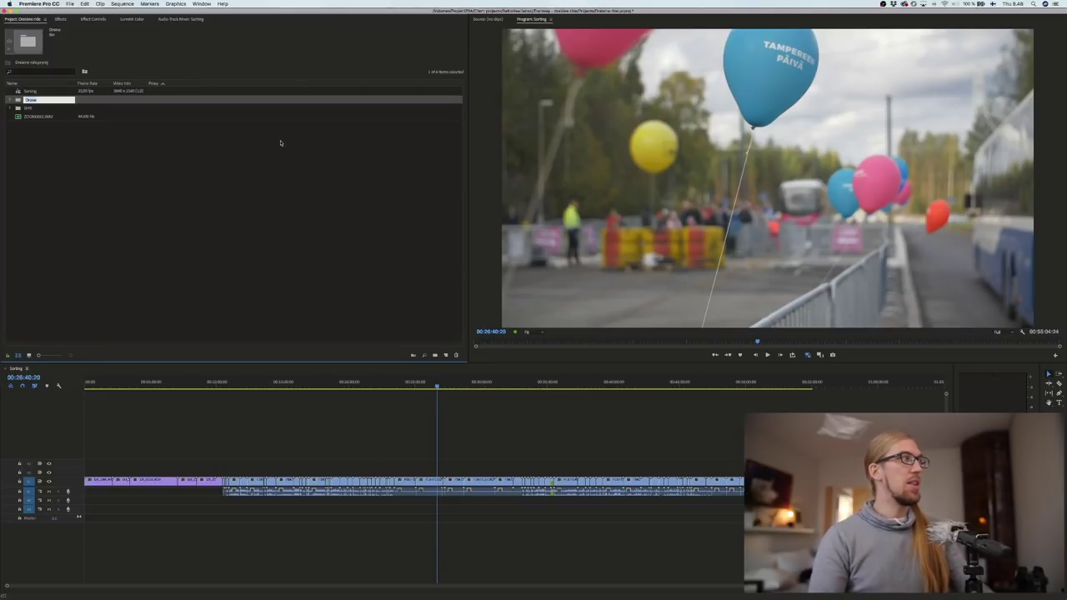
{"action": "left_click", "coordinate": [121, 179]}
Step: Create three new sequences from the Sorting sequence and remove the nested clip from each so they are empty
{"action": "left_click", "coordinate": [28, 93]}
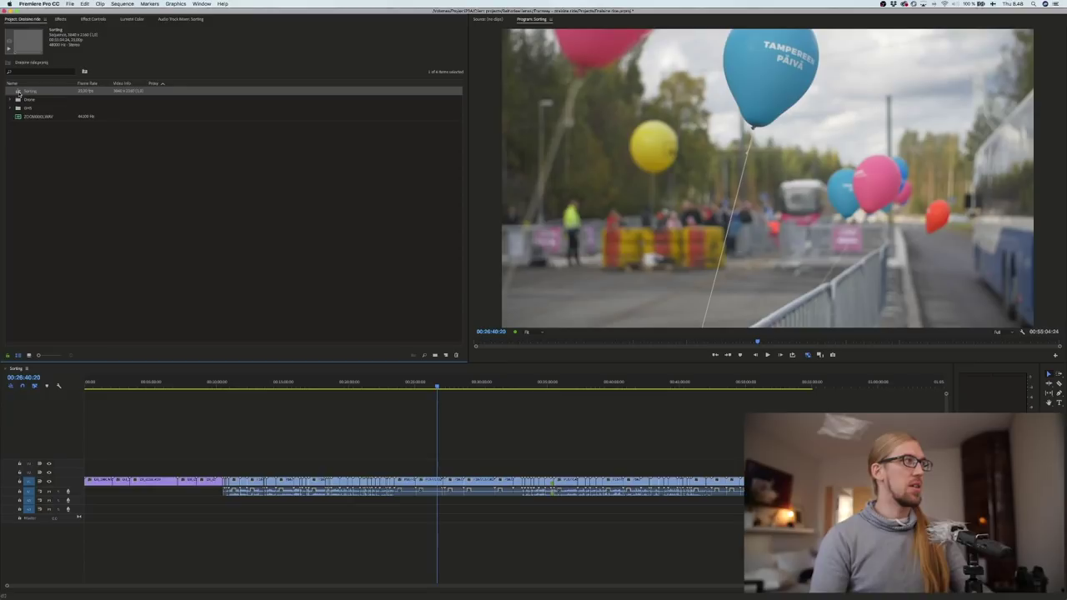
{"action": "left_click_drag", "start_coordinate": [448, 356], "coordinate": [446, 355]}
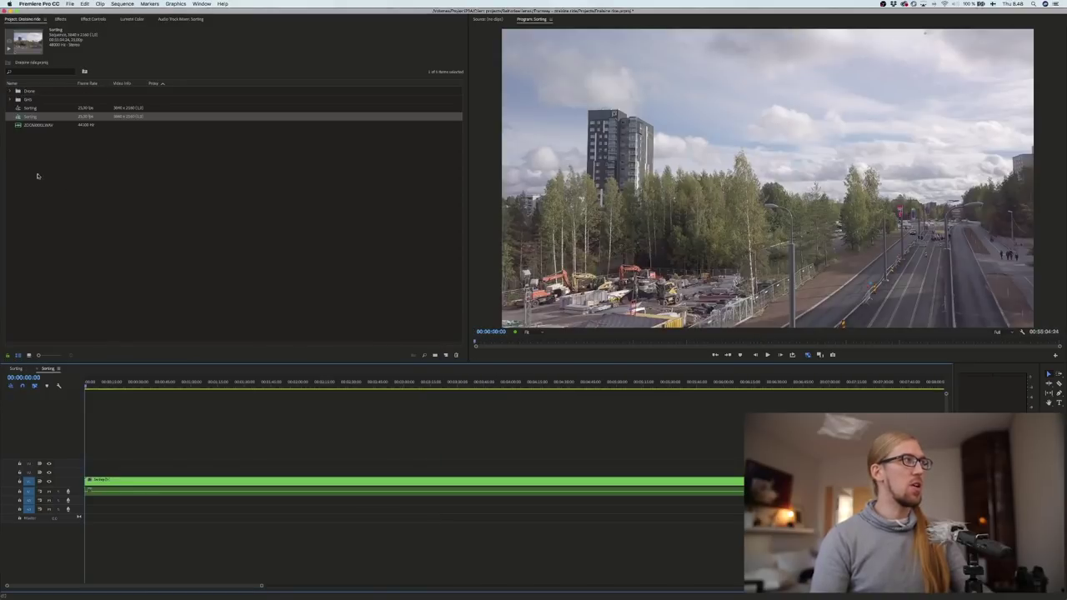
{"action": "left_click_drag", "start_coordinate": [20, 118], "coordinate": [338, 291]}
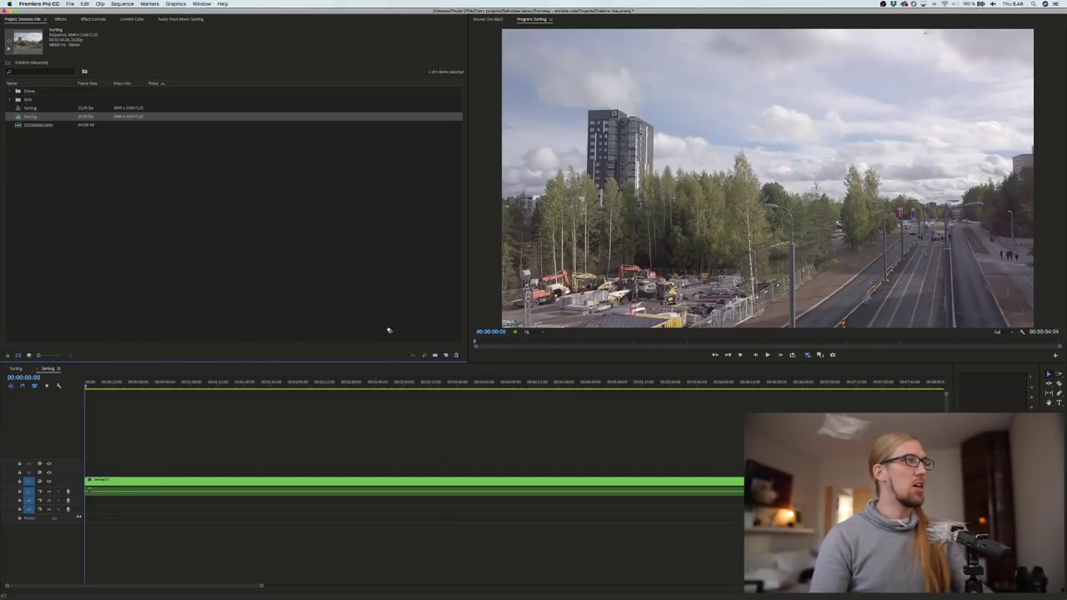
{"action": "left_click_drag", "start_coordinate": [387, 331], "coordinate": [446, 355]}
{"action": "left_click", "coordinate": [19, 126]}
{"action": "left_click", "coordinate": [131, 480]}
{"action": "key", "text": "Delete"}
{"action": "double_click", "coordinate": [19, 119]}
{"action": "key", "text": "super+a"}
{"action": "key", "text": "Delete"}
{"action": "double_click", "coordinate": [19, 126]}
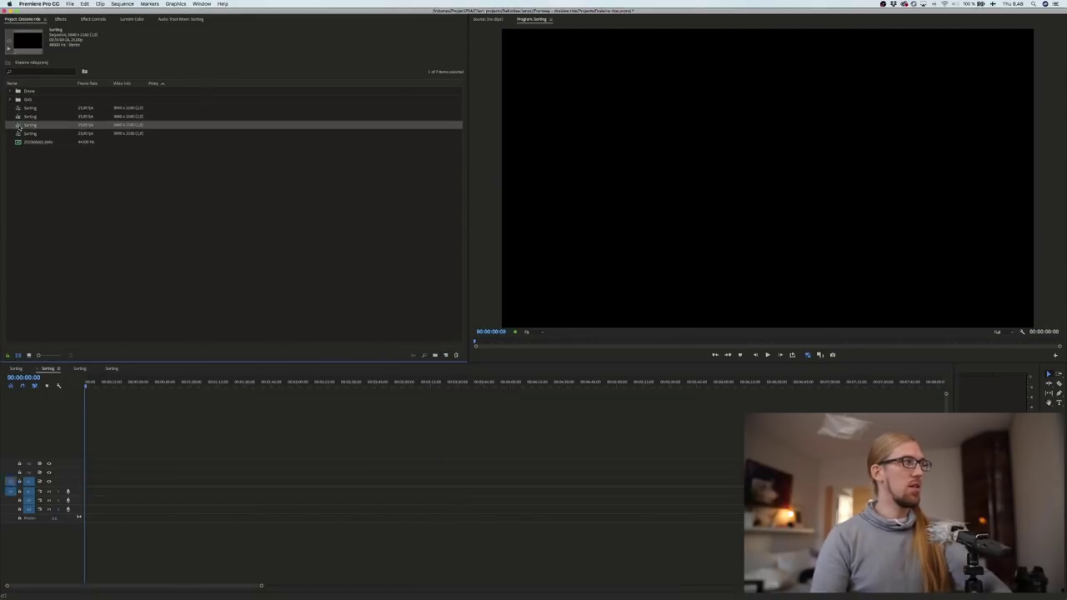
Step: Rename the three empty sequences as Some edit, Archive orginal and Archive graded
{"action": "left_click", "coordinate": [29, 118]}
{"action": "left_click", "coordinate": [29, 119]}
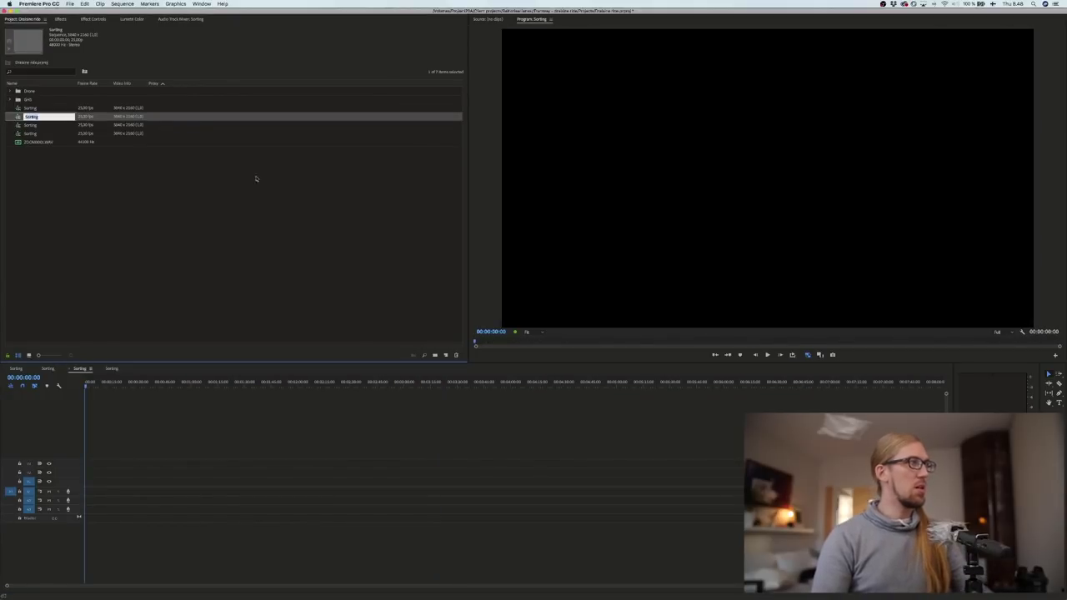
{"action": "type", "text": "Some oth"}
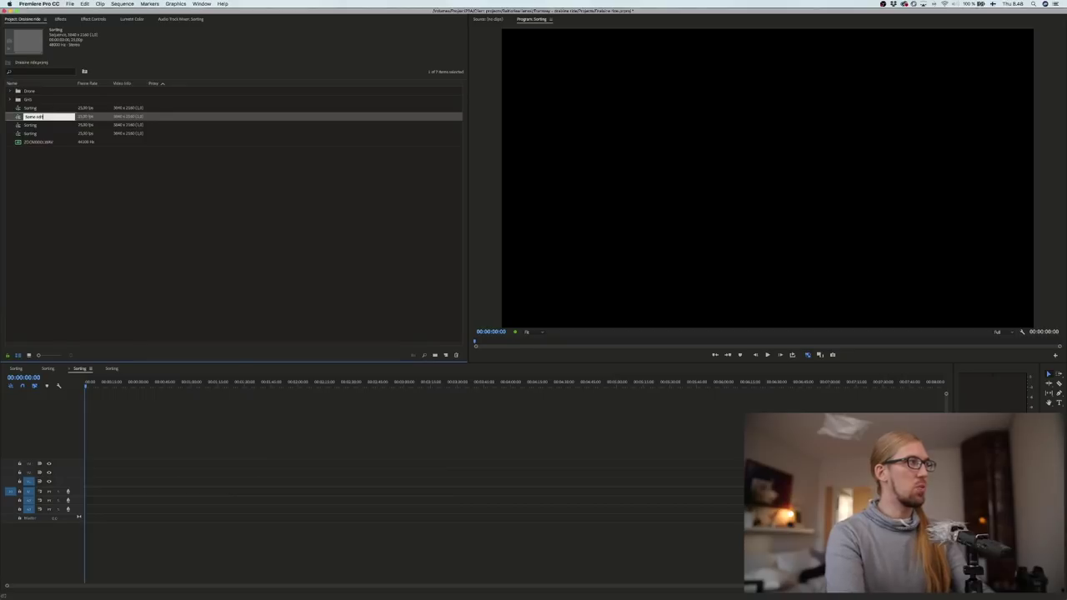
{"action": "key", "text": "Tab"}
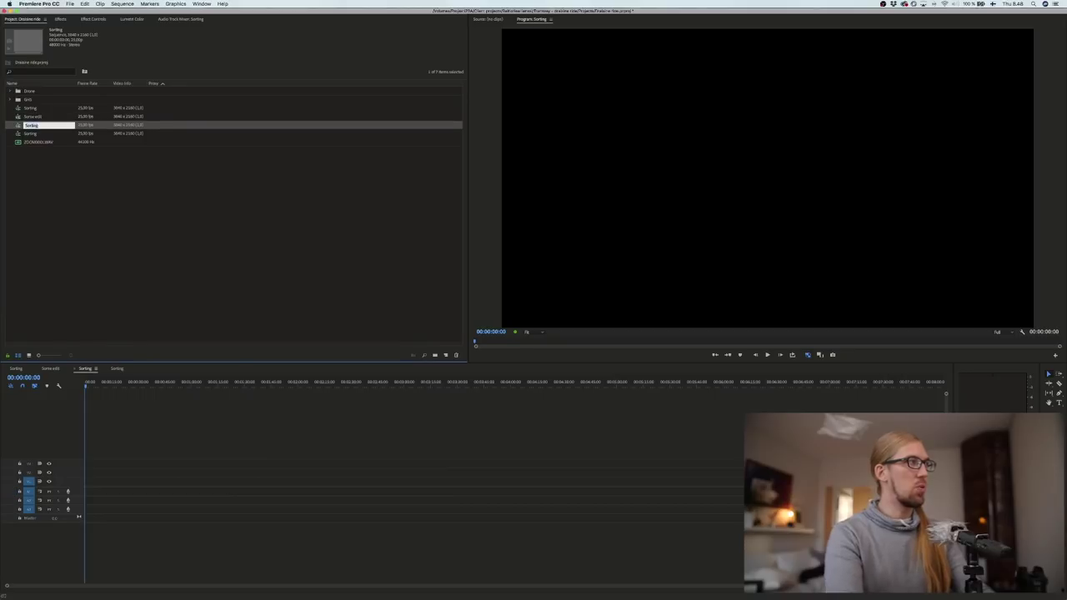
{"action": "mouse_move", "coordinate": [501, 593]}
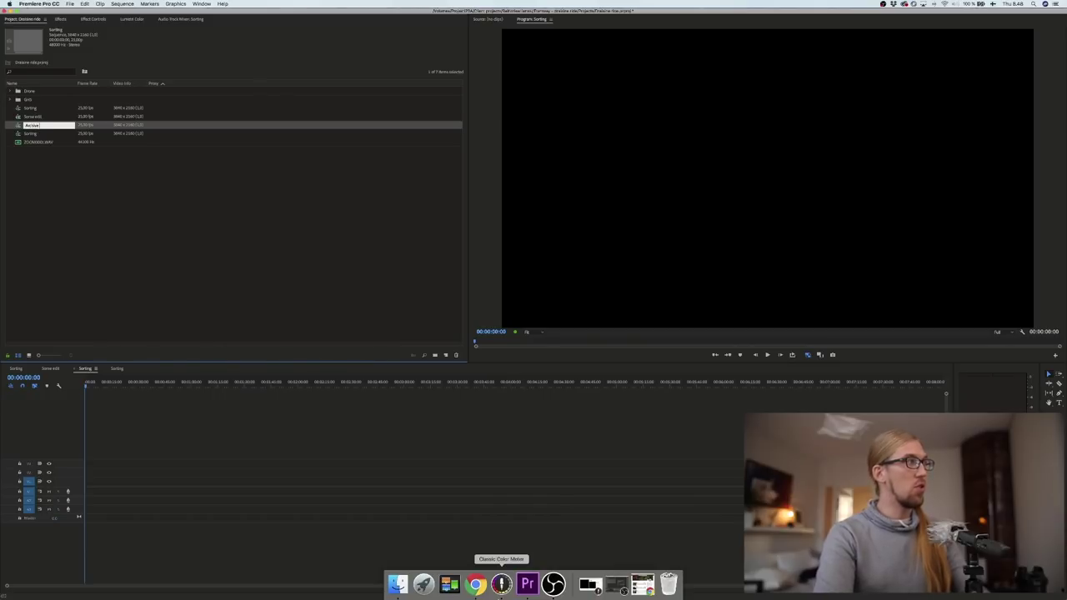
{"action": "key", "text": "Tab"}
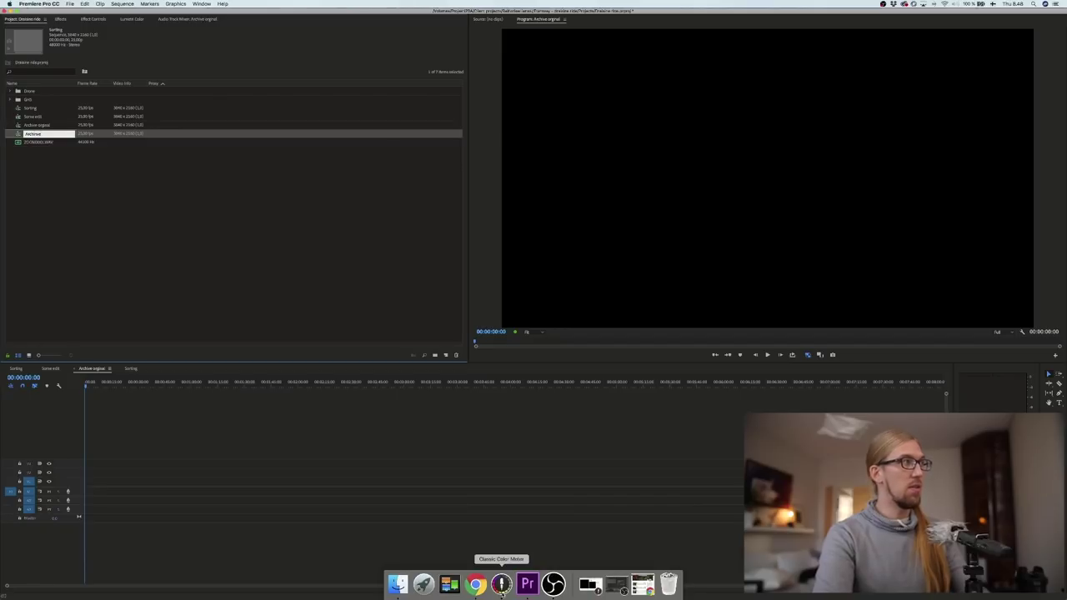
{"action": "key", "text": "Tab"}
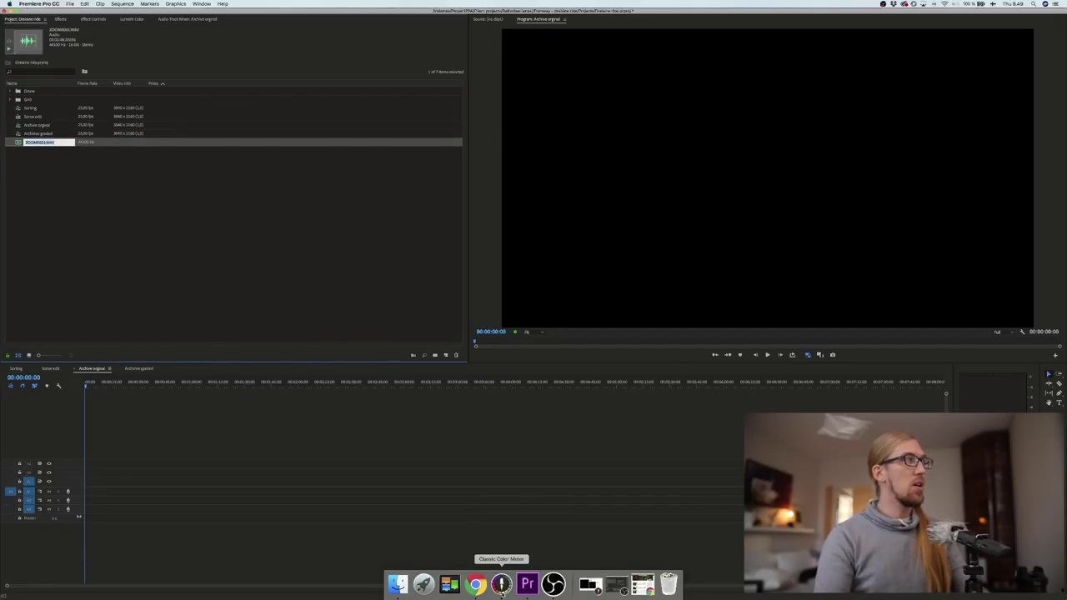
Step: Review the Some edit, Archive orginal and Archive graded sequences in the project list
{"action": "left_click", "coordinate": [28, 118]}
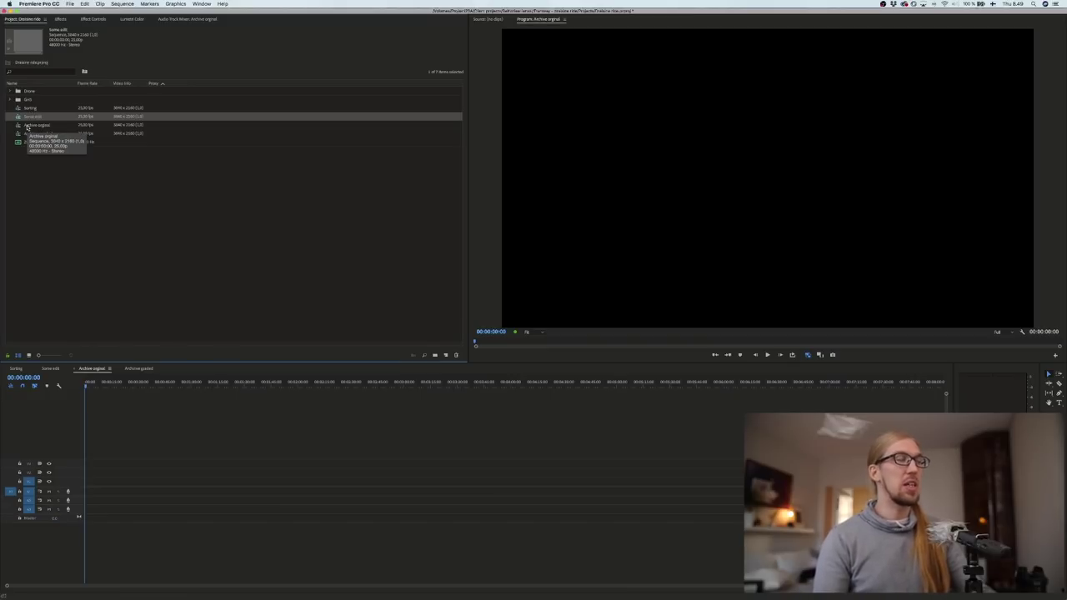
{"action": "left_click", "coordinate": [28, 125]}
{"action": "left_click", "coordinate": [32, 133]}
{"action": "left_click", "coordinate": [32, 127]}
{"action": "left_click", "coordinate": [32, 134]}
{"action": "left_click", "coordinate": [35, 126]}
{"action": "left_click", "coordinate": [35, 135]}
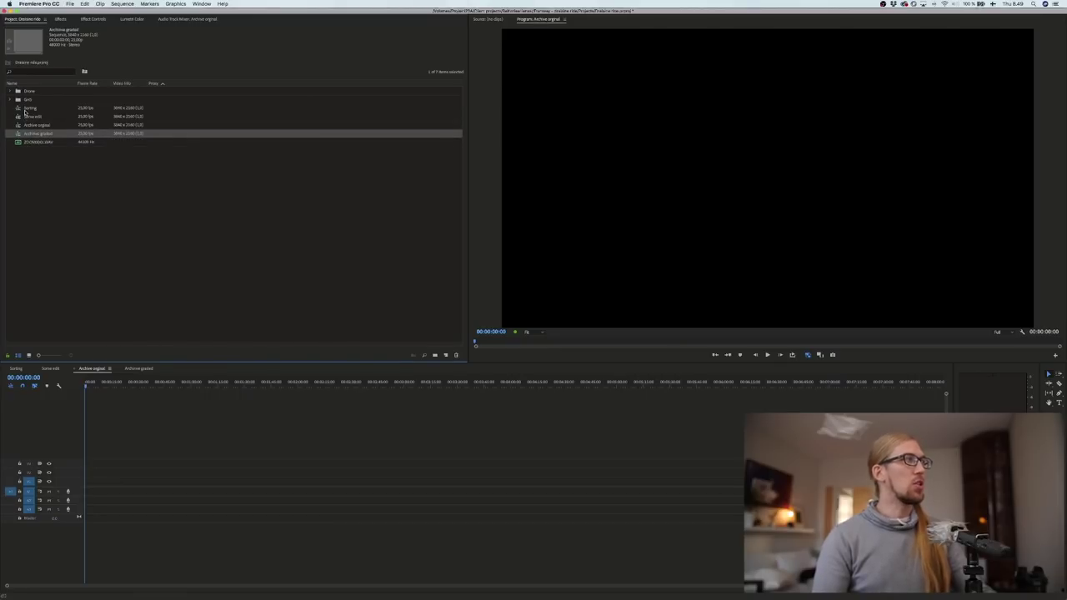
{"action": "left_click", "coordinate": [26, 117]}
Step: Open the Sorting sequence, find the woman's interview clip near 00:40:01:14, and cut and paste it into the Some edit sequence
{"action": "double_click", "coordinate": [33, 107]}
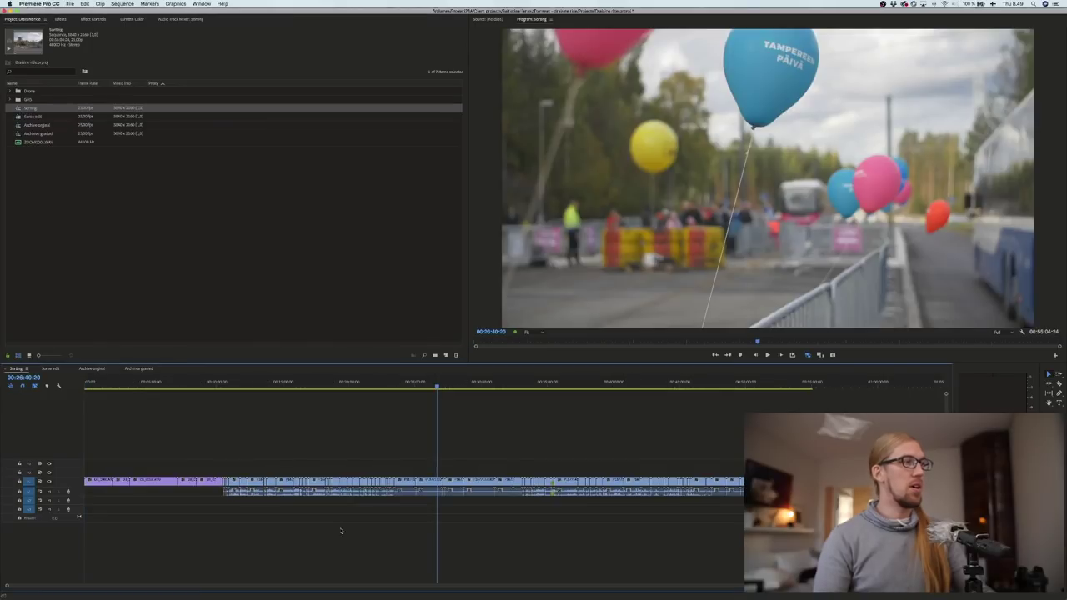
{"action": "left_click_drag", "start_coordinate": [416, 385], "coordinate": [613, 410]}
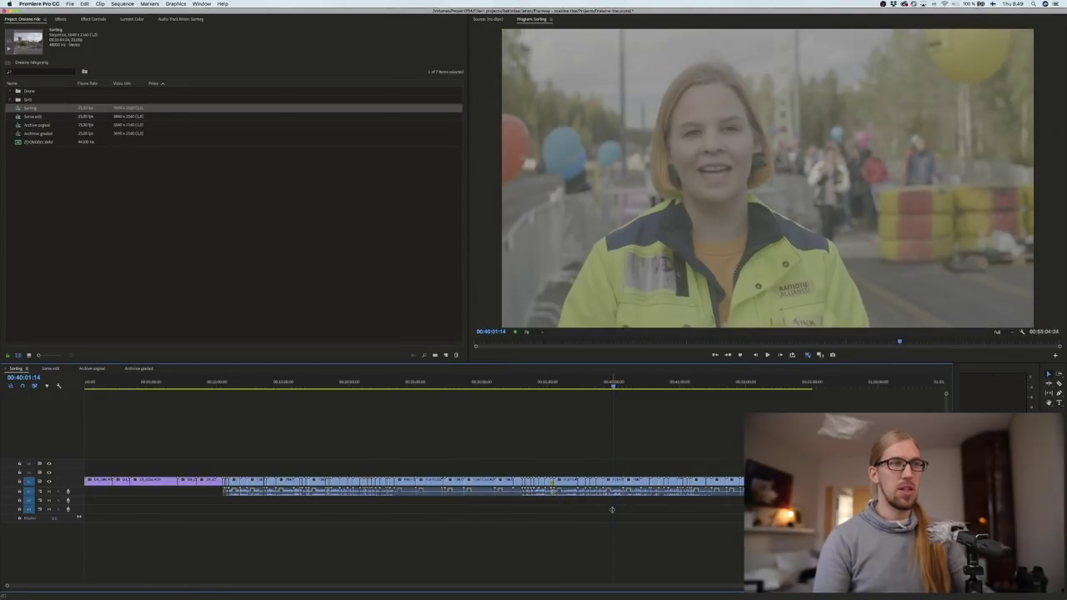
{"action": "left_click", "coordinate": [612, 485]}
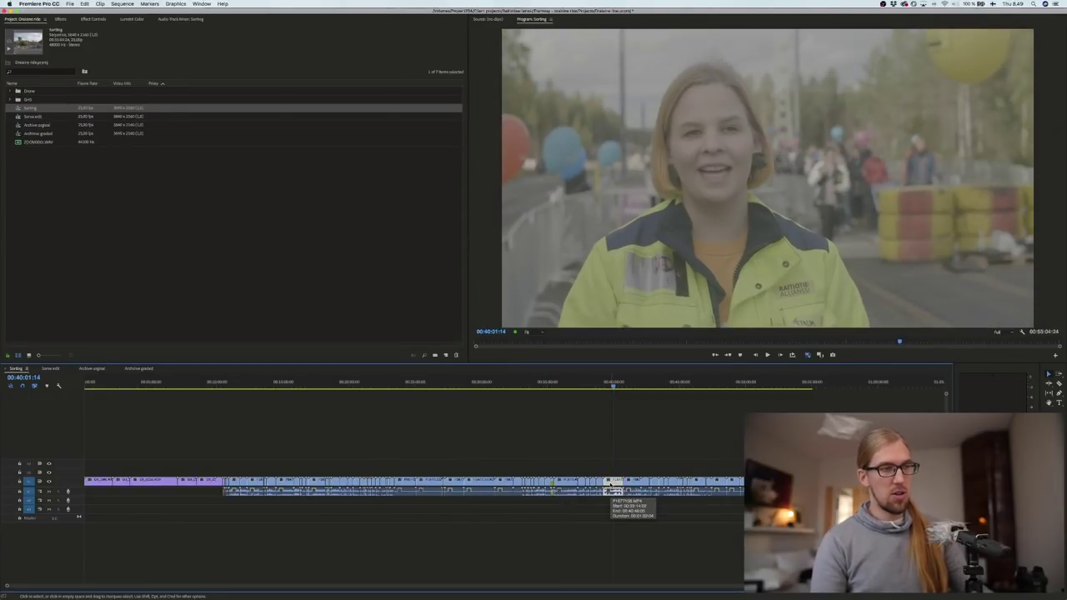
{"action": "key", "text": "BackSpace"}
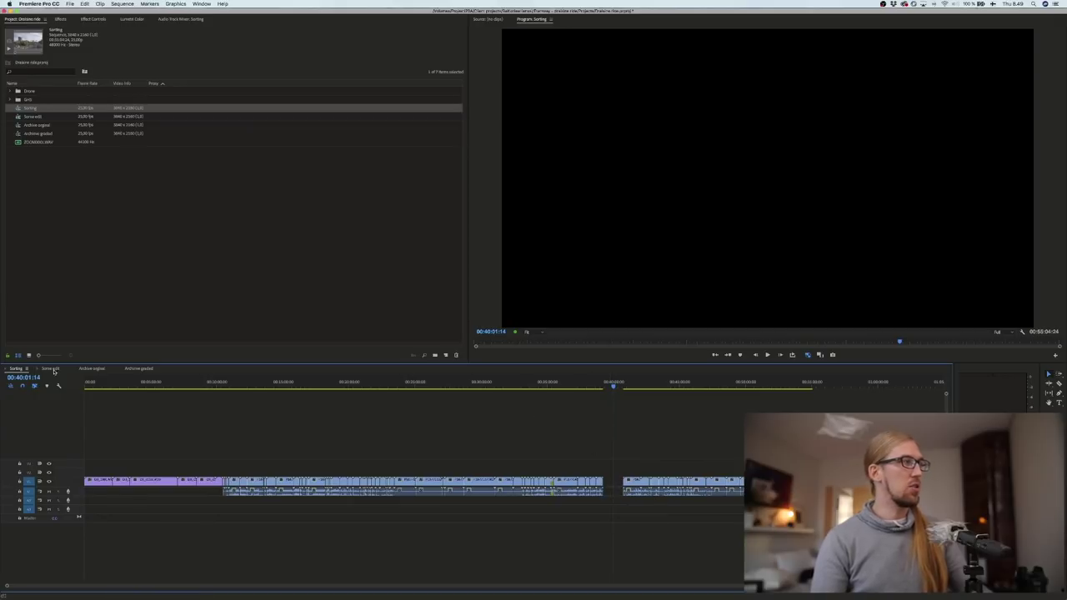
{"action": "left_click", "coordinate": [50, 368]}
{"action": "key", "text": "super+v"}
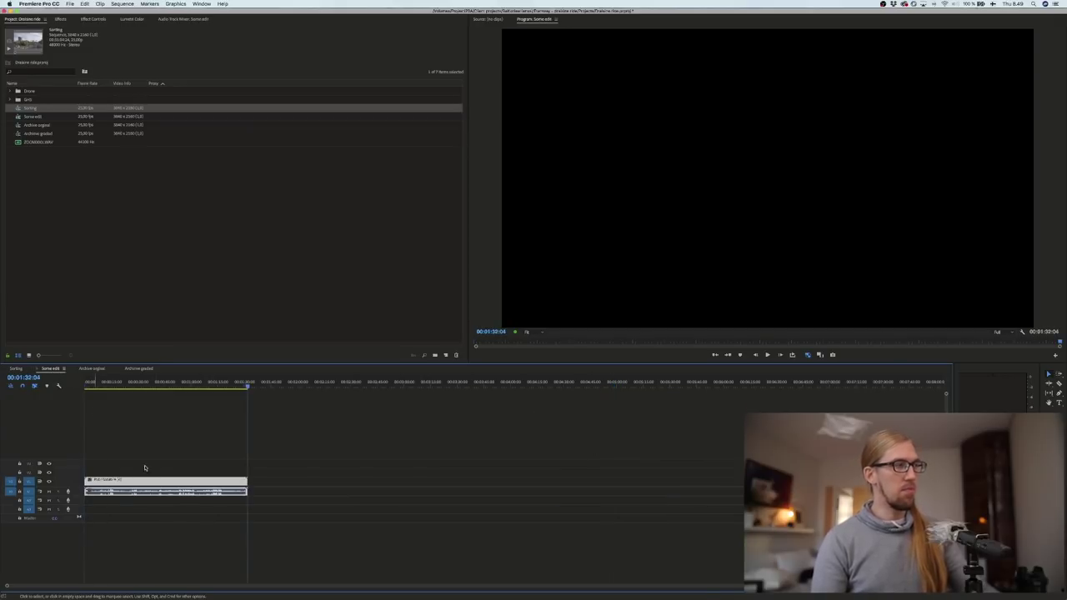
Step: Place the ZOOM WAV recording at the sequence start on the third audio track and select it with the interview clip
{"action": "scroll", "coordinate": [133, 459], "scroll_direction": "up", "scroll_amount": 1}
{"action": "left_click", "coordinate": [118, 382]}
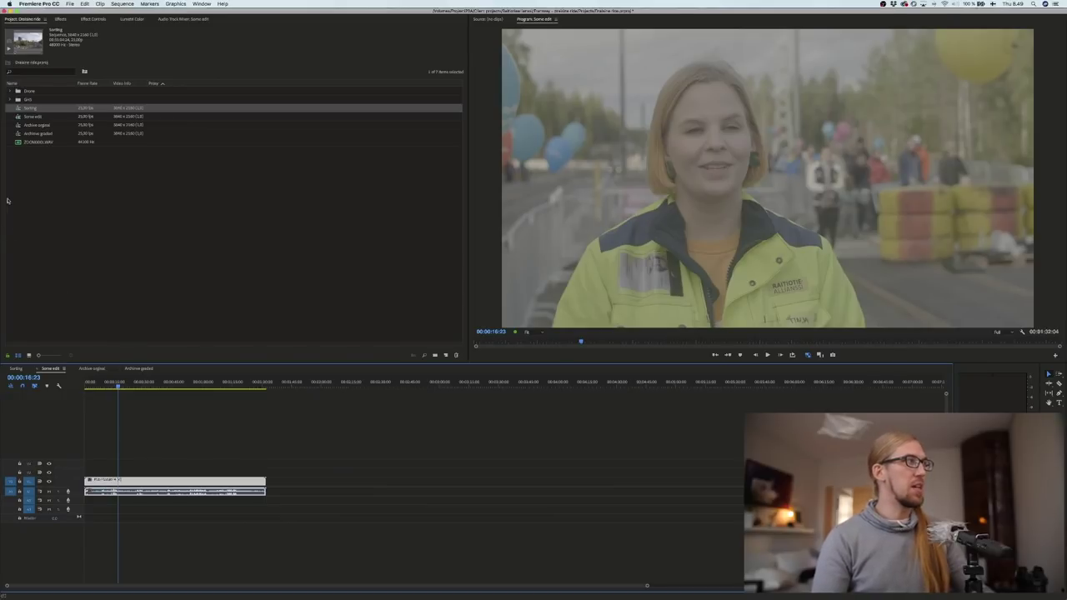
{"action": "left_click_drag", "start_coordinate": [23, 143], "coordinate": [83, 510]}
{"action": "left_click_drag", "start_coordinate": [180, 436], "coordinate": [244, 531]}
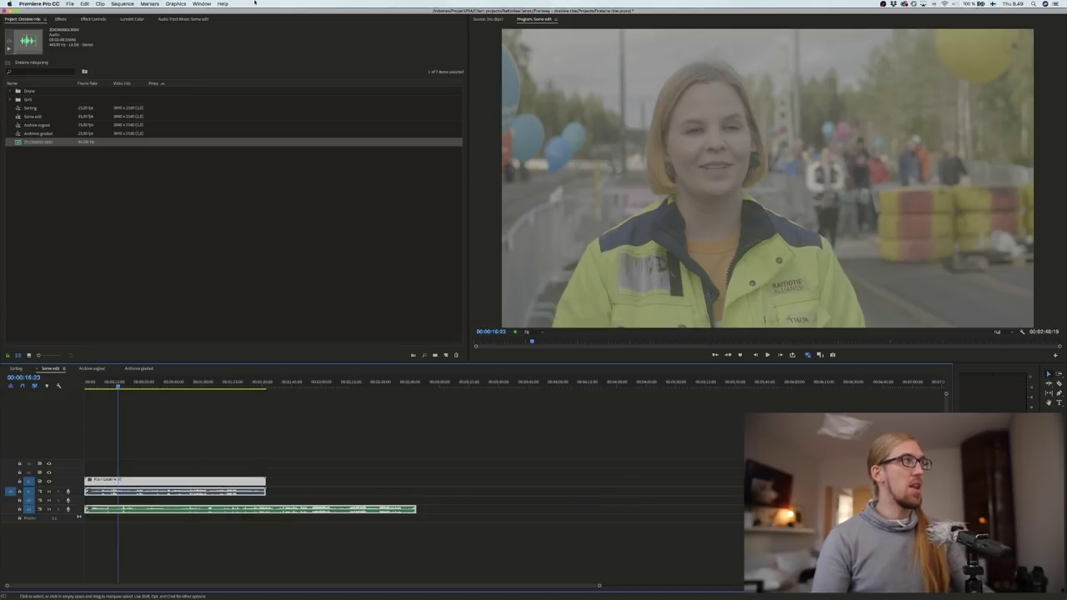
Step: Synchronize the Some edit sequence's interview and WAV audio with the PluralEyes 4 extension, and close its window when finished
{"action": "left_click", "coordinate": [195, 3]}
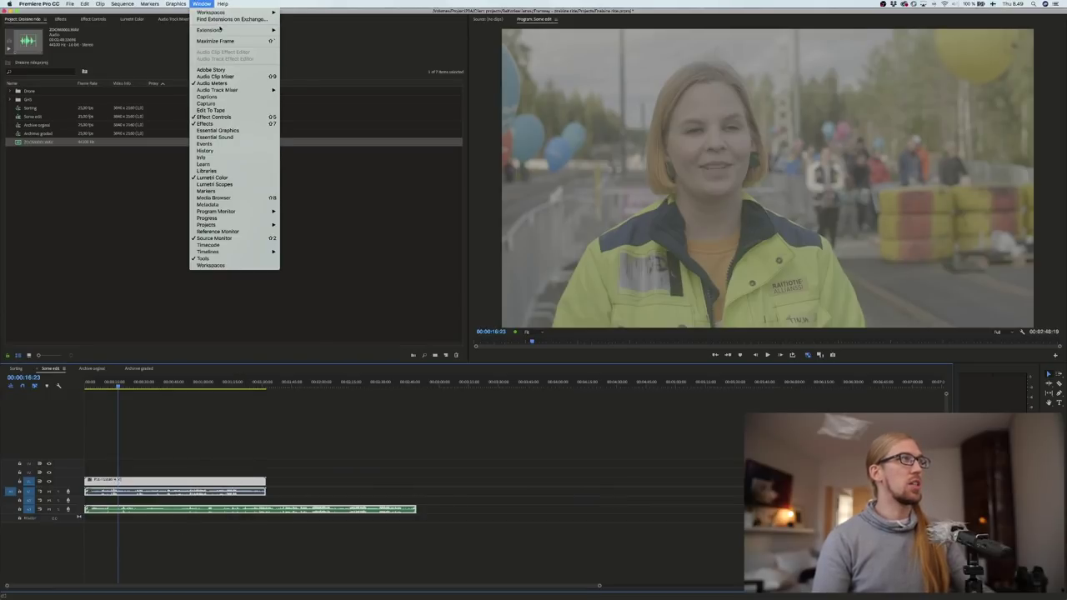
{"action": "mouse_move", "coordinate": [220, 30]}
{"action": "left_click", "coordinate": [315, 43]}
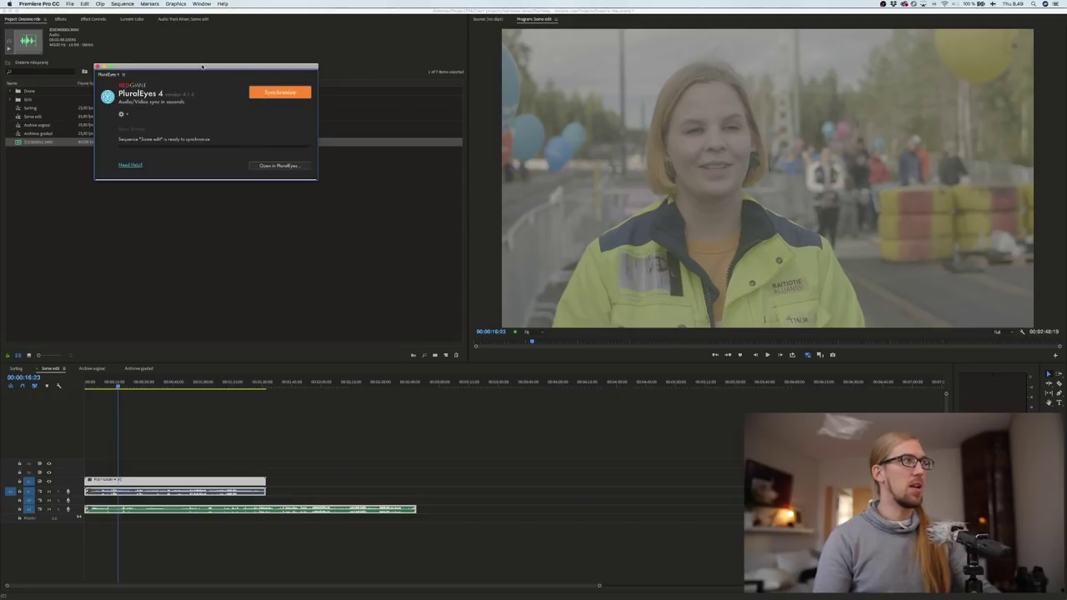
{"action": "left_click", "coordinate": [357, 209]}
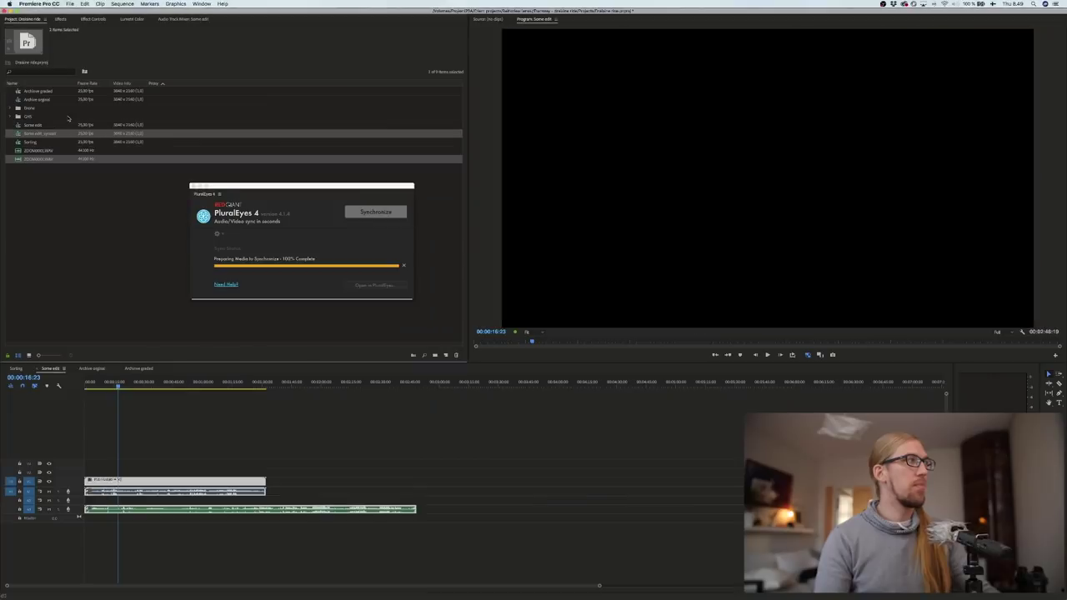
{"action": "left_click", "coordinate": [192, 186]}
Step: Copy the synced clips from Some edit_synced and use them to replace the unsynced clips in Some edit
{"action": "left_click_drag", "start_coordinate": [268, 433], "coordinate": [389, 578]}
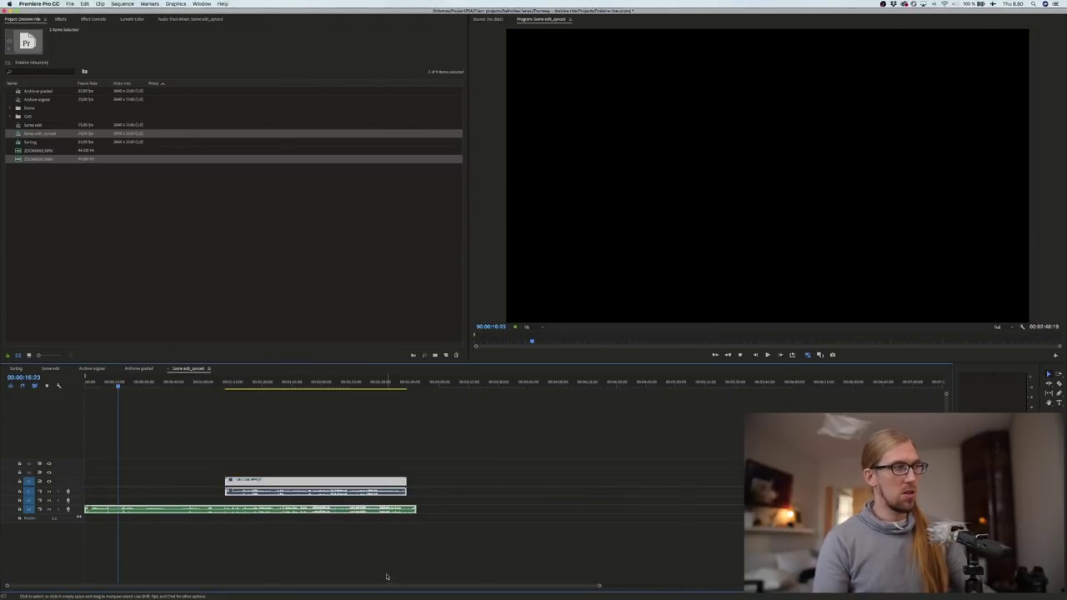
{"action": "left_click", "coordinate": [50, 369]}
{"action": "left_click_drag", "start_coordinate": [155, 459], "coordinate": [239, 564]}
{"action": "key", "text": "Delete"}
{"action": "key", "text": "super+v"}
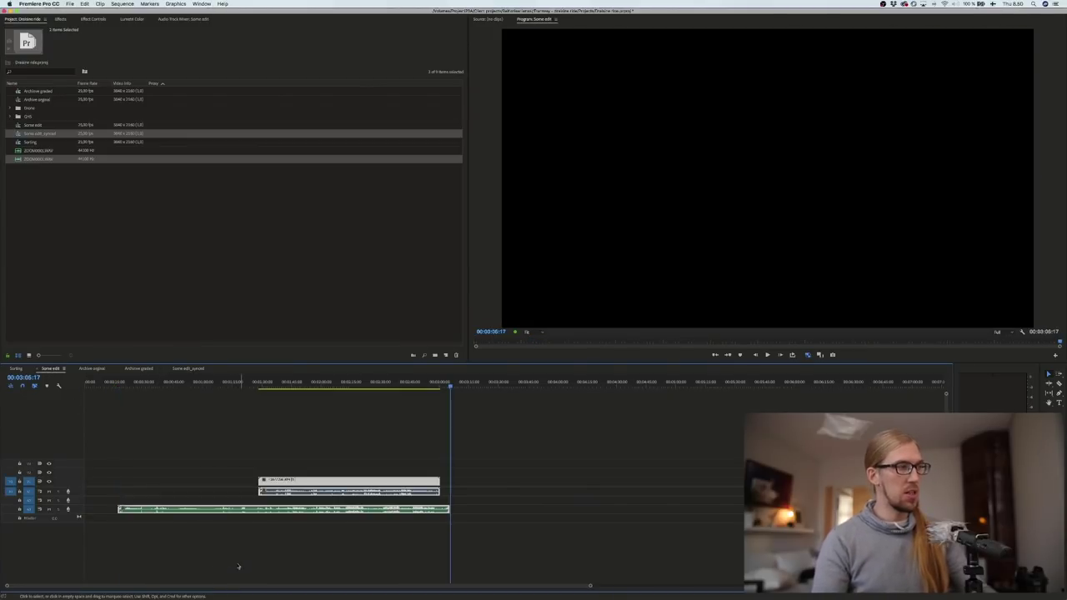
Step: Trim the WAV recording to the interview clip's start and end, and remove the excess audio and the leading gap
{"action": "left_click", "coordinate": [258, 510]}
{"action": "left_click", "coordinate": [439, 509]}
{"action": "key", "text": "v"}
{"action": "left_click", "coordinate": [444, 509]}
{"action": "key", "text": "Delete"}
{"action": "left_click", "coordinate": [230, 511]}
{"action": "key", "text": "Delete"}
{"action": "left_click", "coordinate": [225, 492]}
{"action": "key", "text": "Delete"}
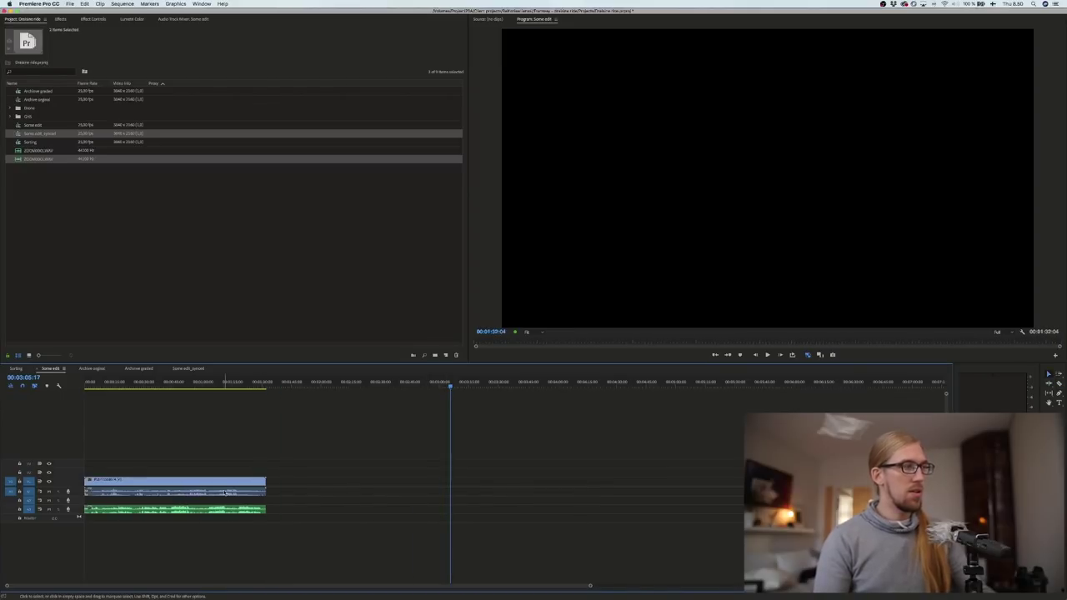
Step: Go to 00:00:08:13 in the interview and enlarge the Program monitor by shrinking the timeline and project areas
{"action": "left_click", "coordinate": [102, 381]}
{"action": "key", "text": "Home"}
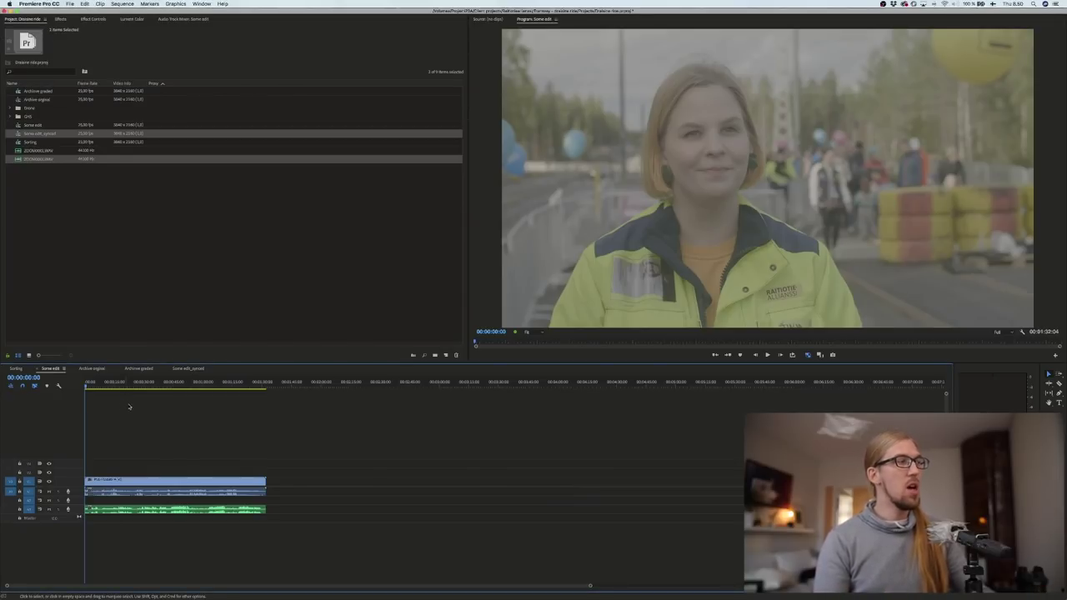
{"action": "left_click", "coordinate": [103, 385]}
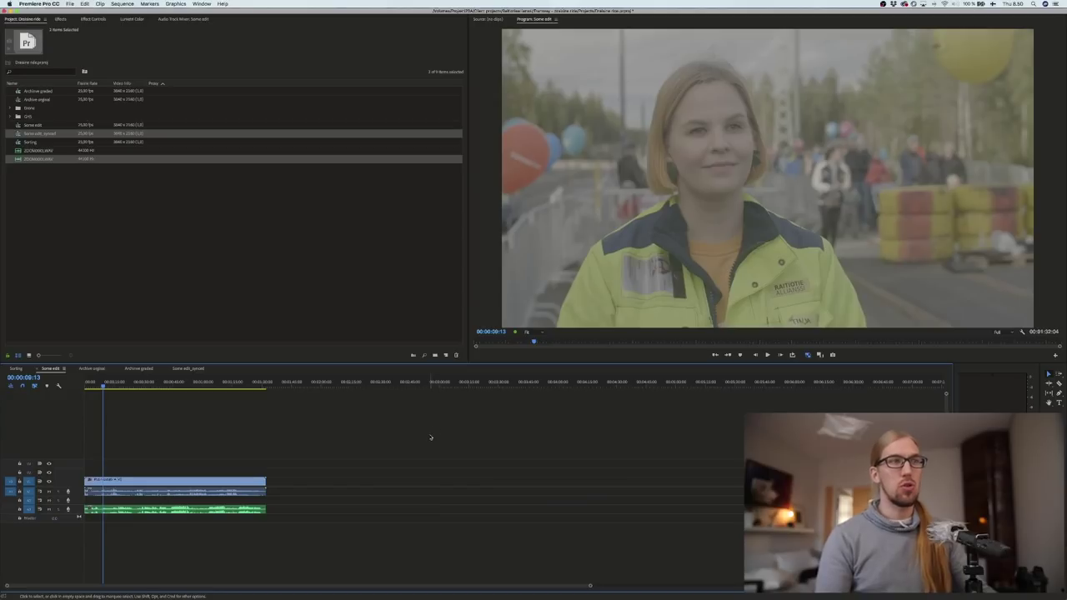
{"action": "left_click_drag", "start_coordinate": [436, 363], "coordinate": [441, 476]}
{"action": "left_click_drag", "start_coordinate": [468, 387], "coordinate": [336, 393]}
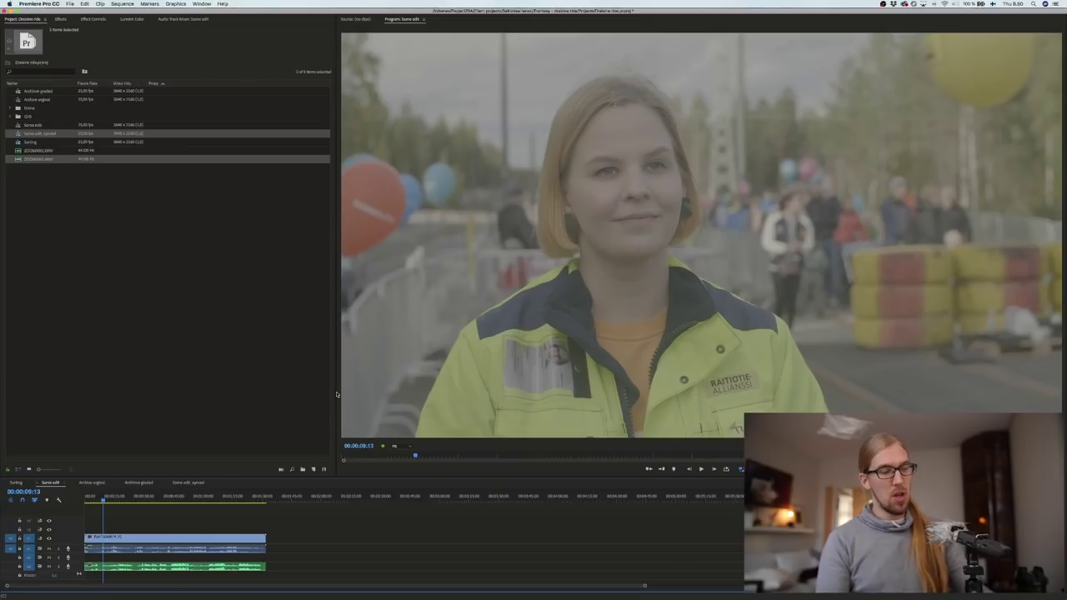
Step: Scrub to 00:00:13:21 and increase the height of the external recording's audio track to show its waveform
{"action": "left_click", "coordinate": [117, 498]}
{"action": "mouse_move", "coordinate": [123, 500]}
{"action": "left_mouse_down"}
{"action": "mouse_move", "coordinate": [181, 501]}
{"action": "mouse_move", "coordinate": [90, 502]}
{"action": "mouse_move", "coordinate": [234, 512]}
{"action": "mouse_move", "coordinate": [93, 511]}
{"action": "mouse_move", "coordinate": [111, 511]}
{"action": "left_mouse_up"}
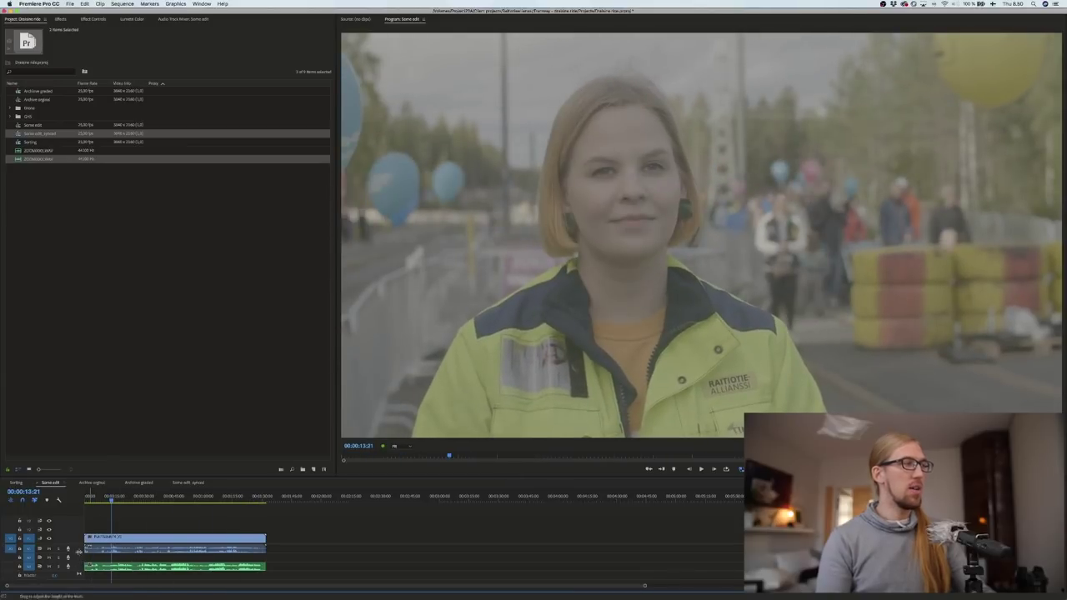
{"action": "left_click_drag", "start_coordinate": [80, 543], "coordinate": [77, 575]}
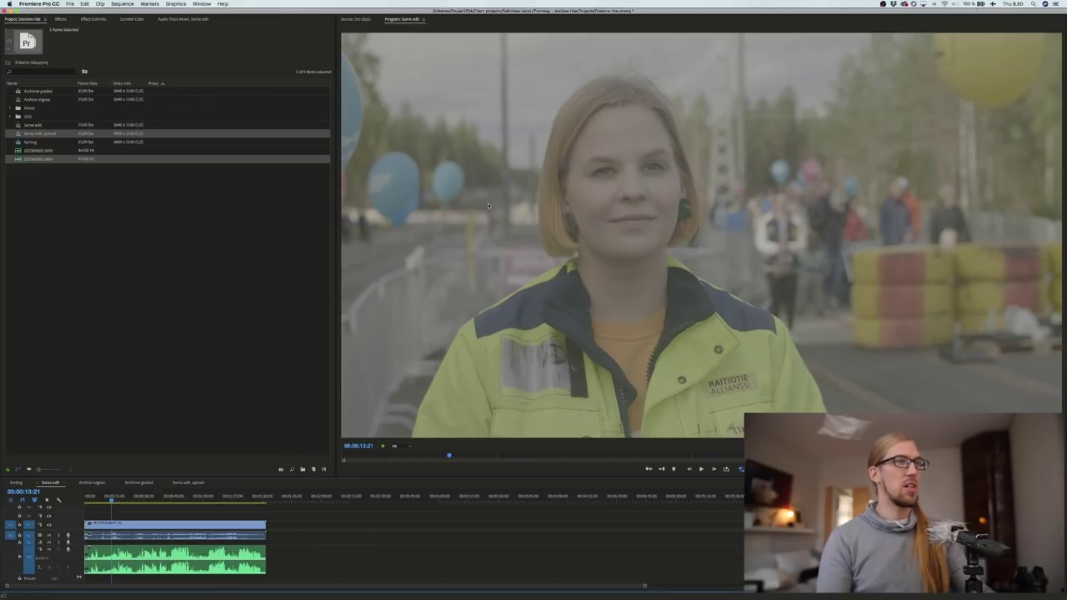
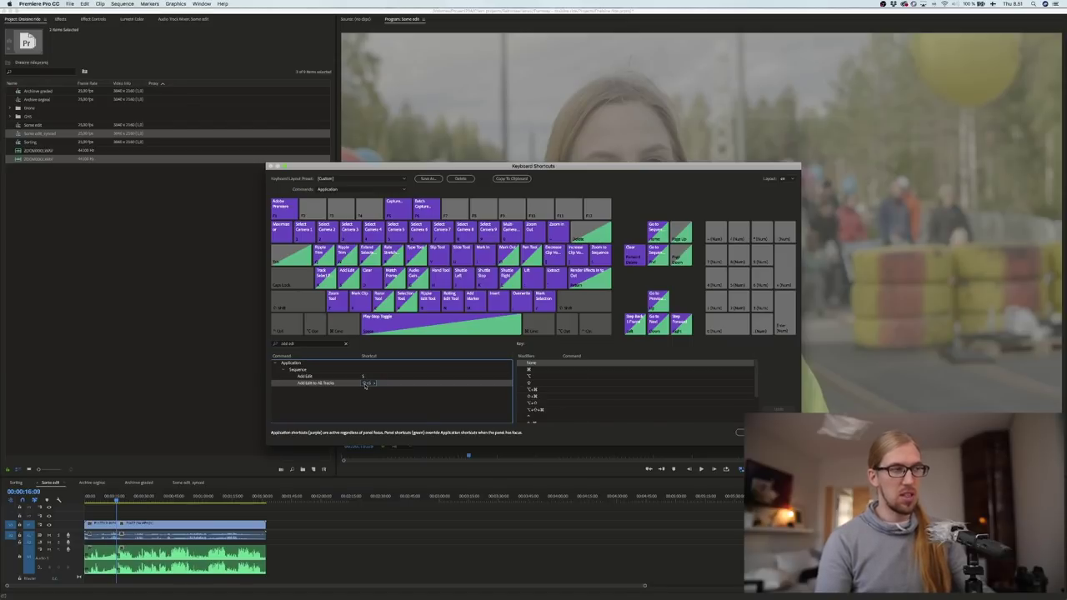
Step: Close the keyboard shortcuts dialog, try deleting the interview segment before 00:00:16:09, and undo the deletion
{"action": "left_click", "coordinate": [751, 432]}
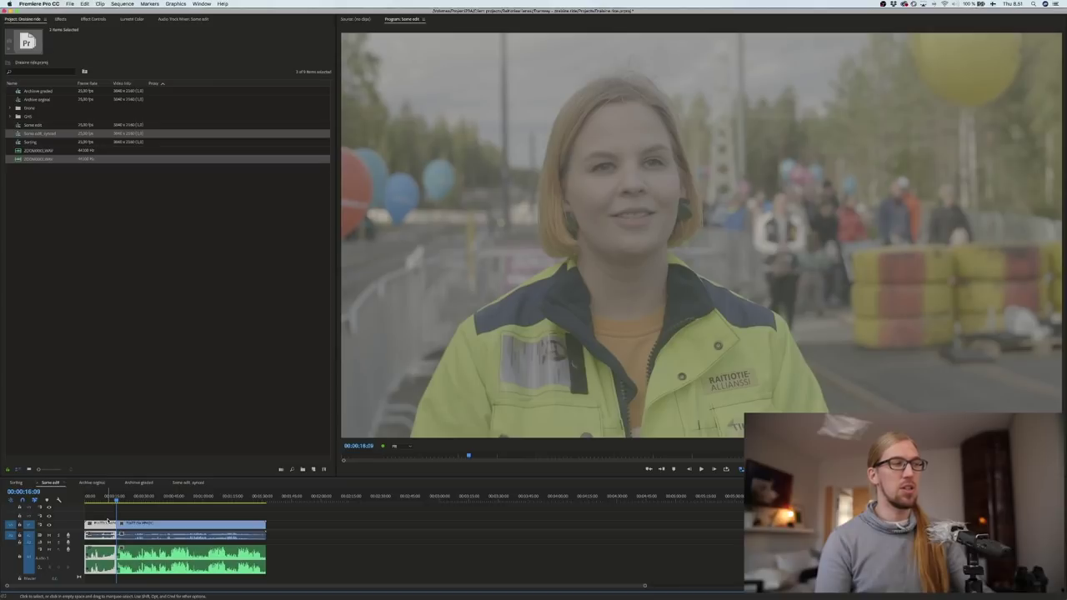
{"action": "key", "text": "d"}
{"action": "key", "text": "Delete"}
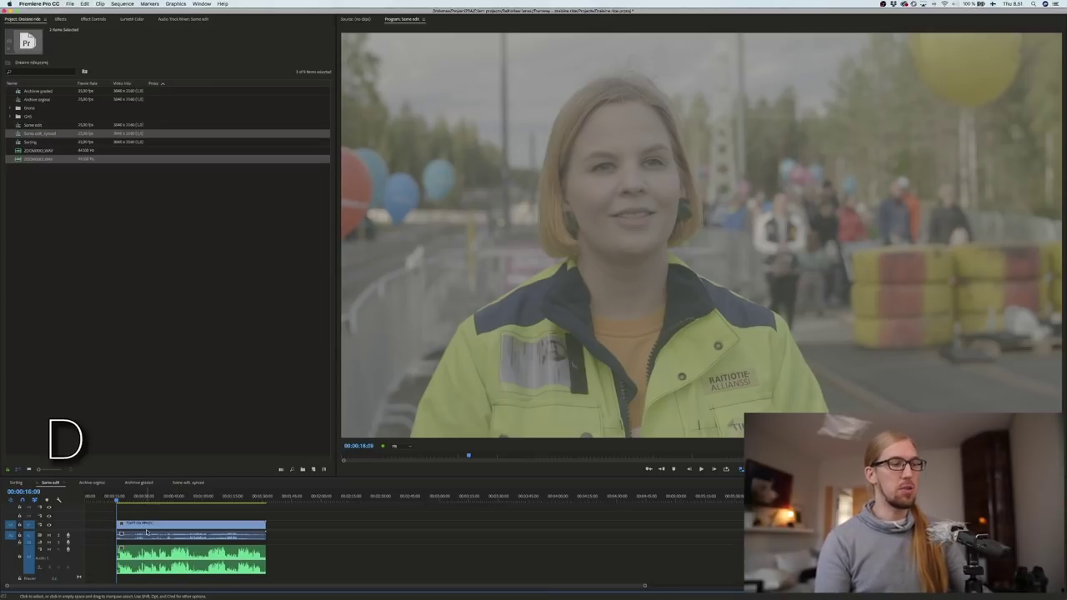
{"action": "key", "text": "super+z"}
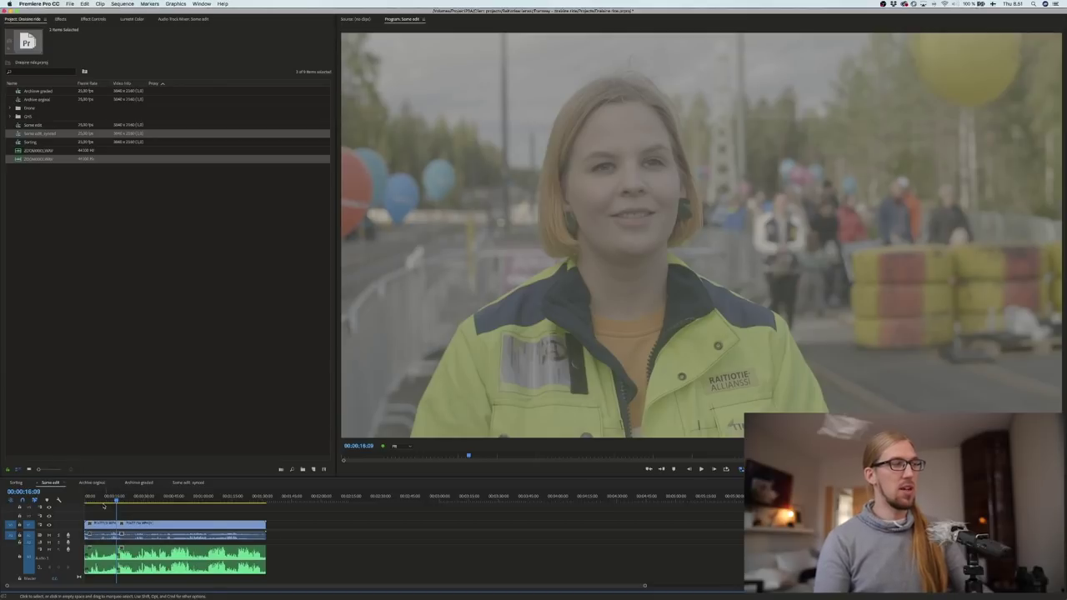
Step: Ripple delete the interview segment before 00:00:16:09 together with its audio
{"action": "left_click_drag", "start_coordinate": [102, 510], "coordinate": [89, 556]}
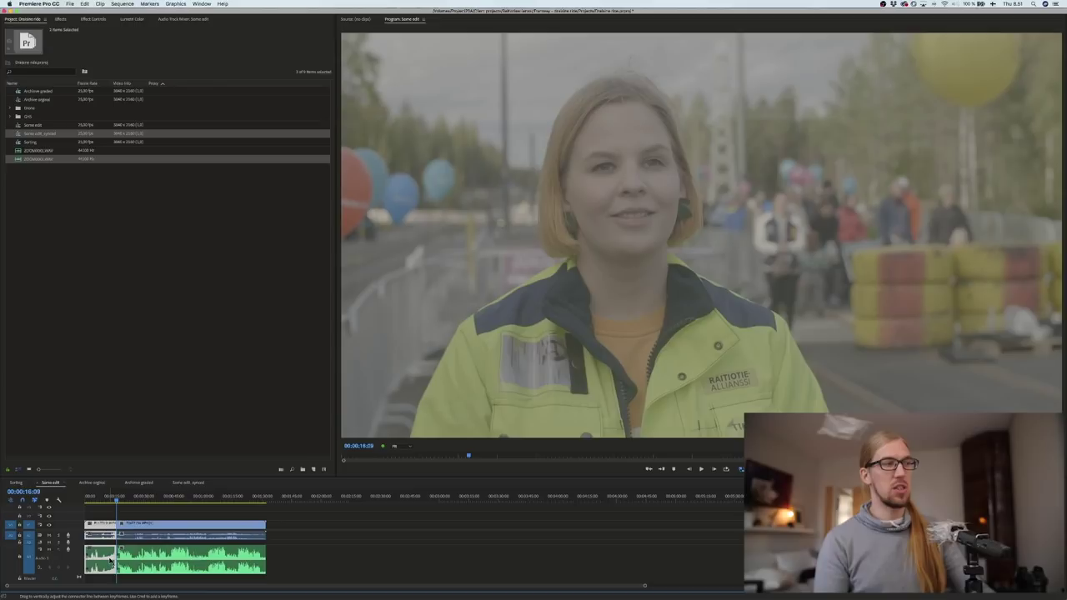
{"action": "key", "text": "super+d"}
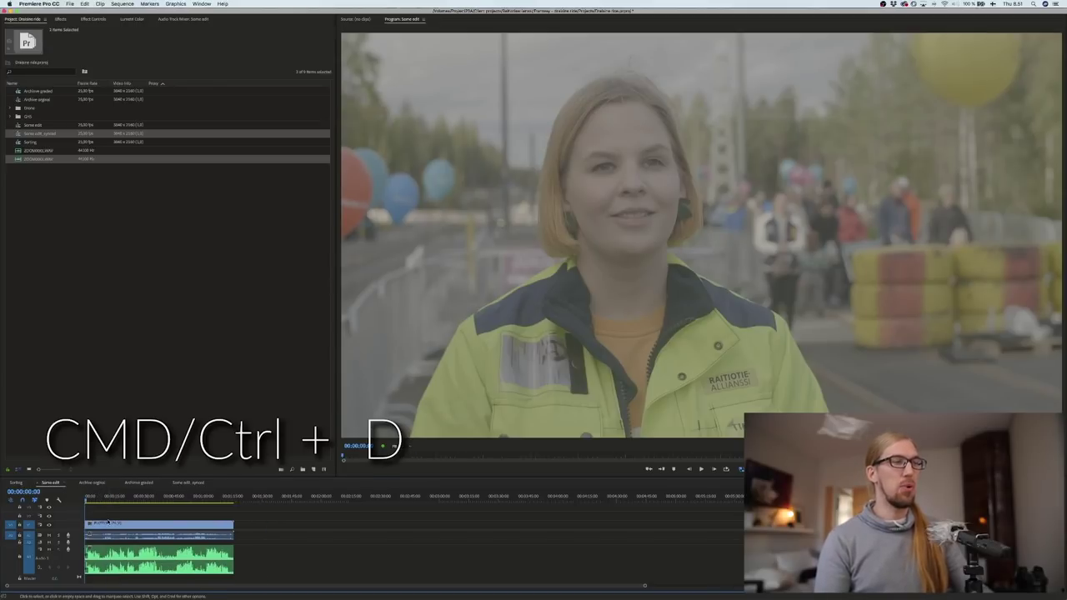
Step: Search the keyboard shortcuts for "ripple" and examine the Ripple Delete and Ripple Trim Previous Edit To Playhead assignments
{"action": "left_click", "coordinate": [39, 3]}
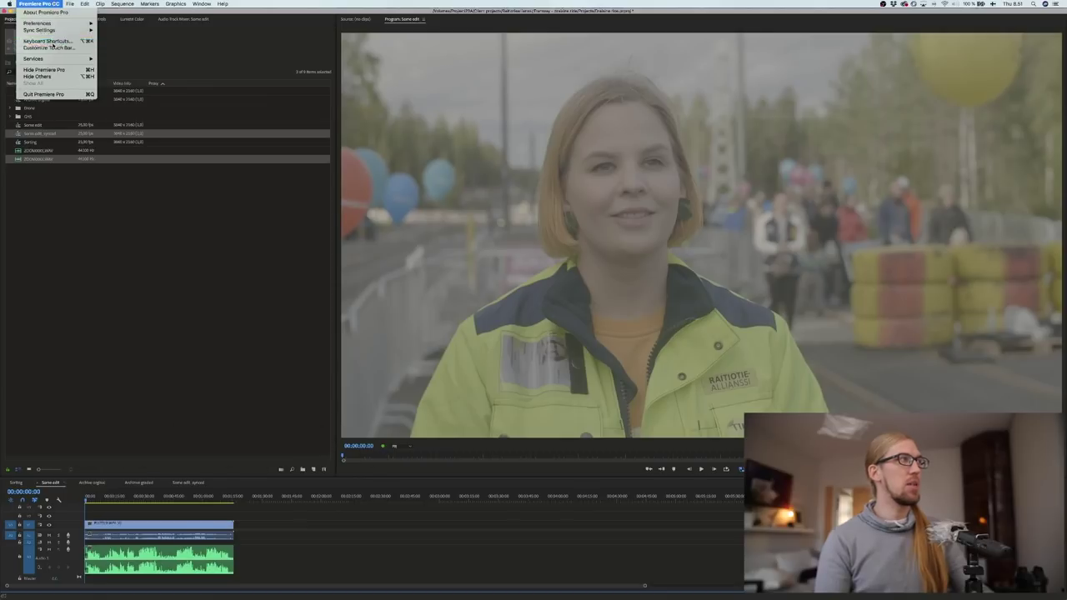
{"action": "left_click", "coordinate": [51, 41]}
{"action": "left_click", "coordinate": [321, 343]}
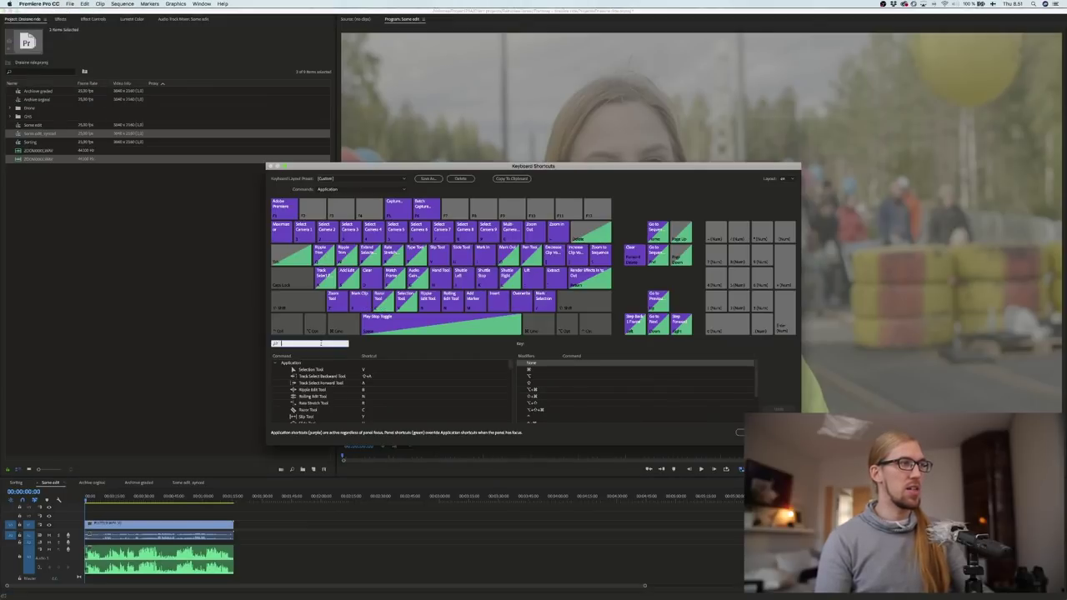
{"action": "type", "text": "ripple"}
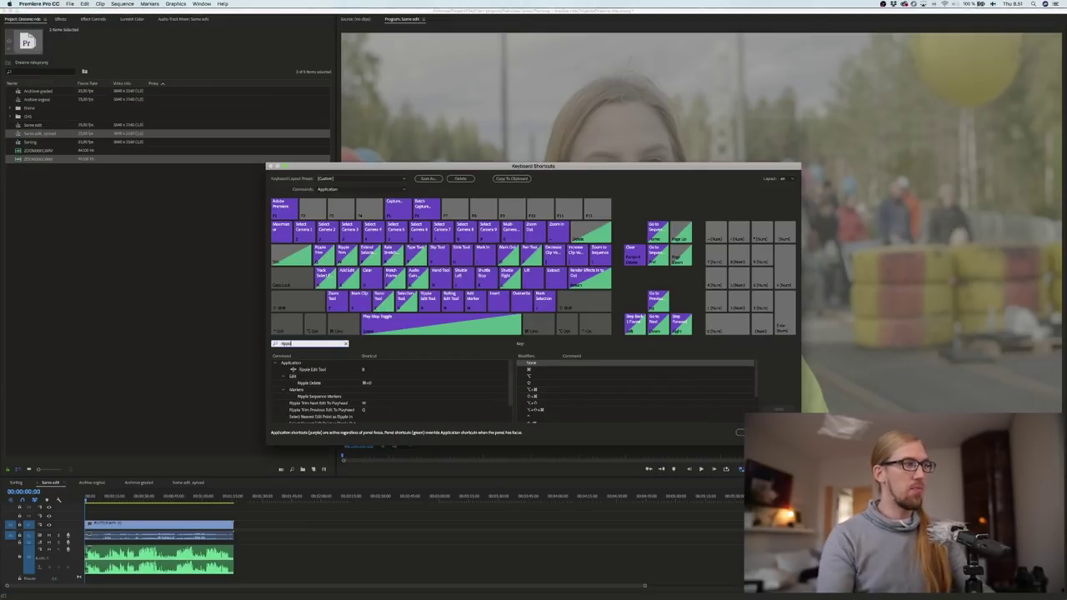
{"action": "left_click", "coordinate": [319, 384]}
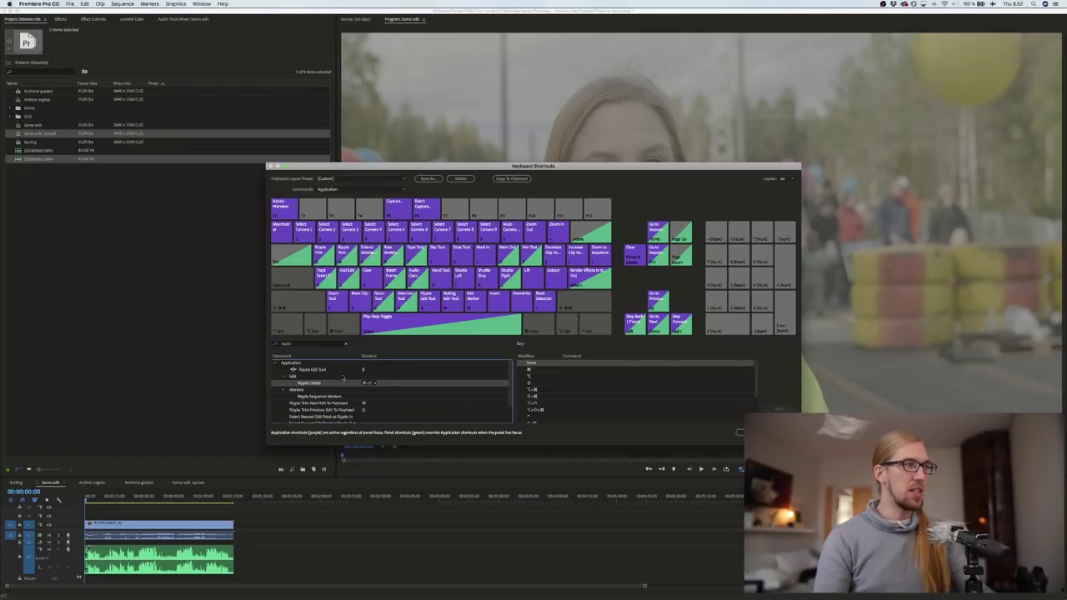
{"action": "scroll", "coordinate": [345, 394], "scroll_direction": "down", "scroll_amount": 3}
{"action": "left_click", "coordinate": [342, 388]}
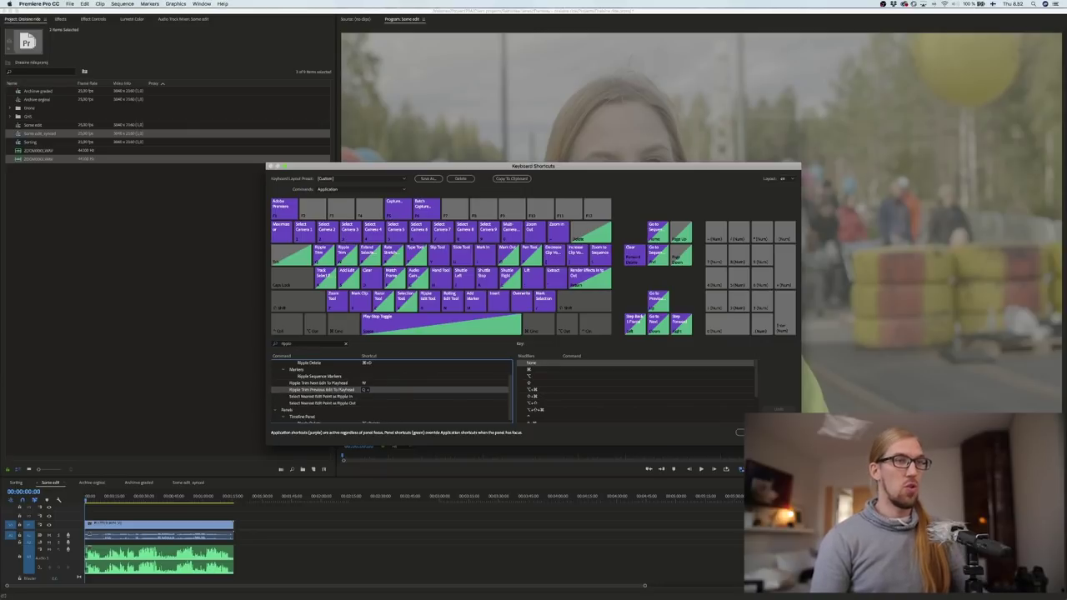
{"action": "left_click", "coordinate": [742, 432]}
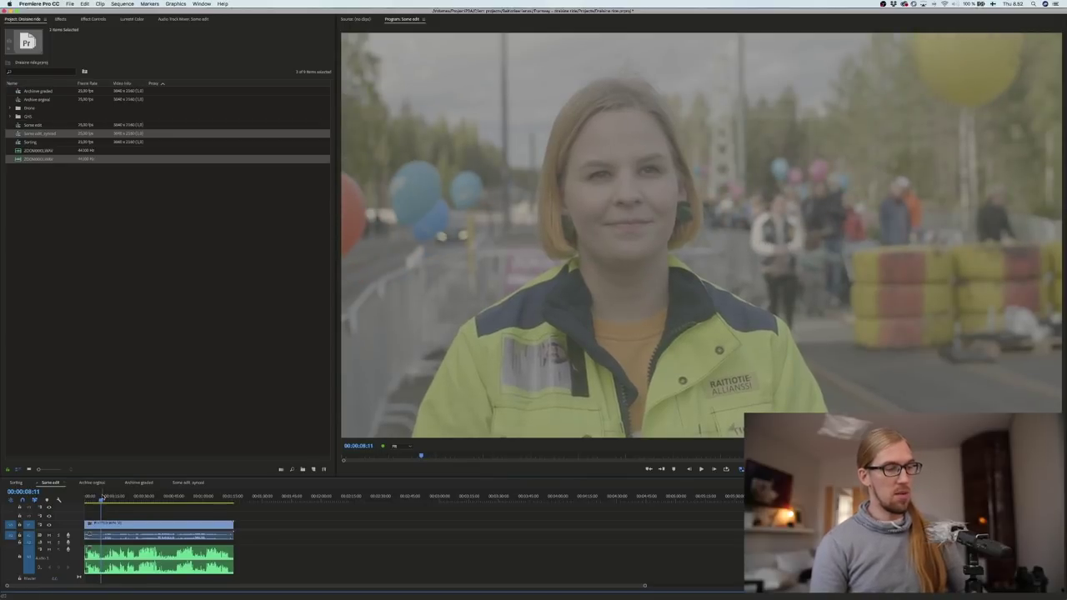
Step: Cut all interview tracks at 00:00:08:11 and mute the camera's audio track during playback
{"action": "key", "text": "shift+s"}
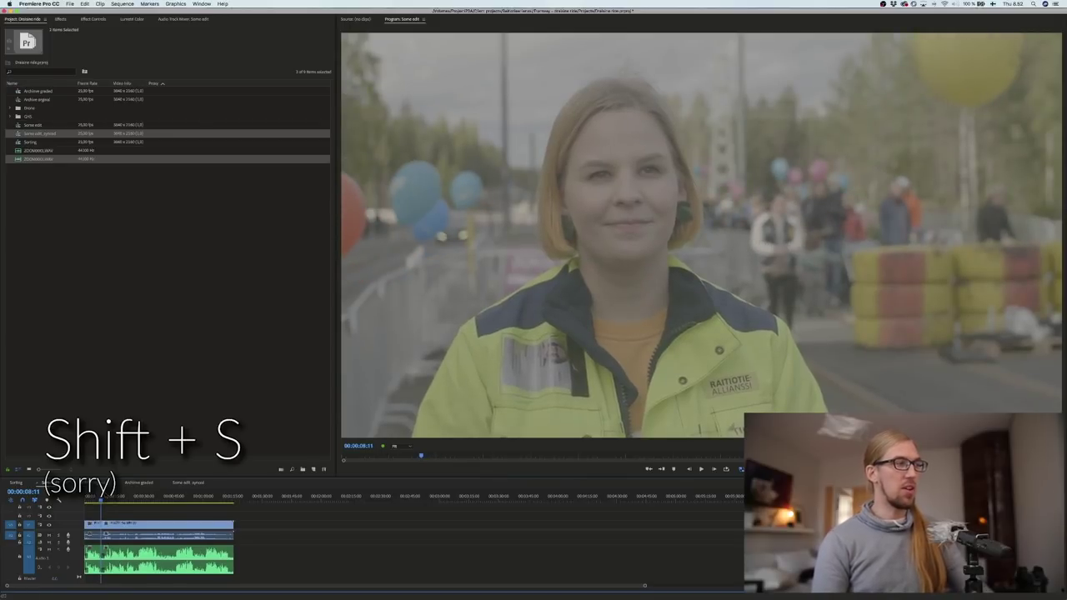
{"action": "key", "text": "l"}
{"action": "key", "text": "l"}
{"action": "key", "text": "l"}
{"action": "left_click_drag", "start_coordinate": [112, 499], "coordinate": [105, 498]}
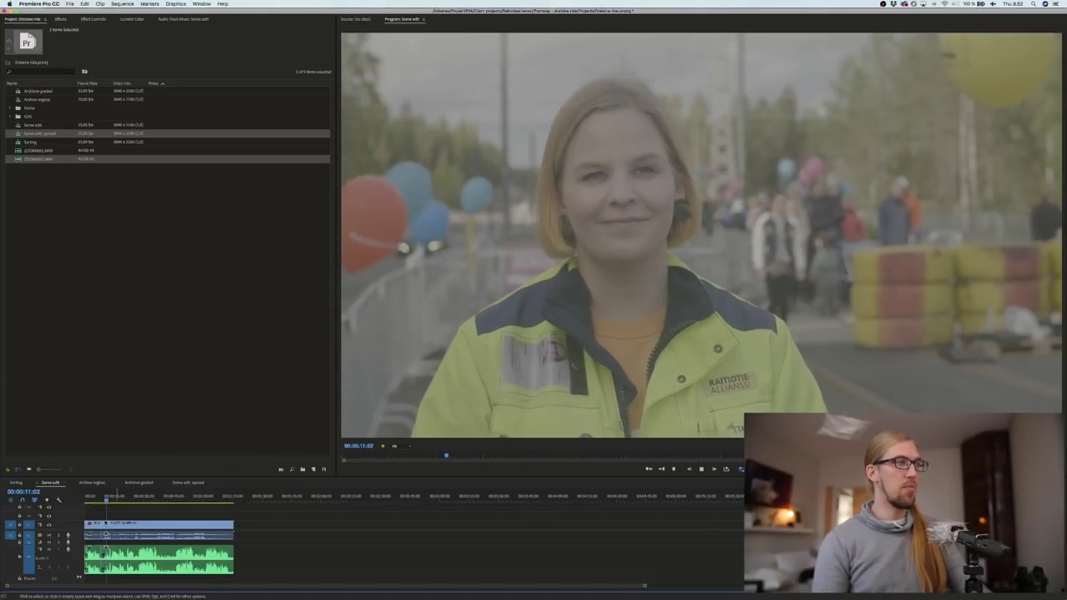
{"action": "left_click", "coordinate": [48, 535]}
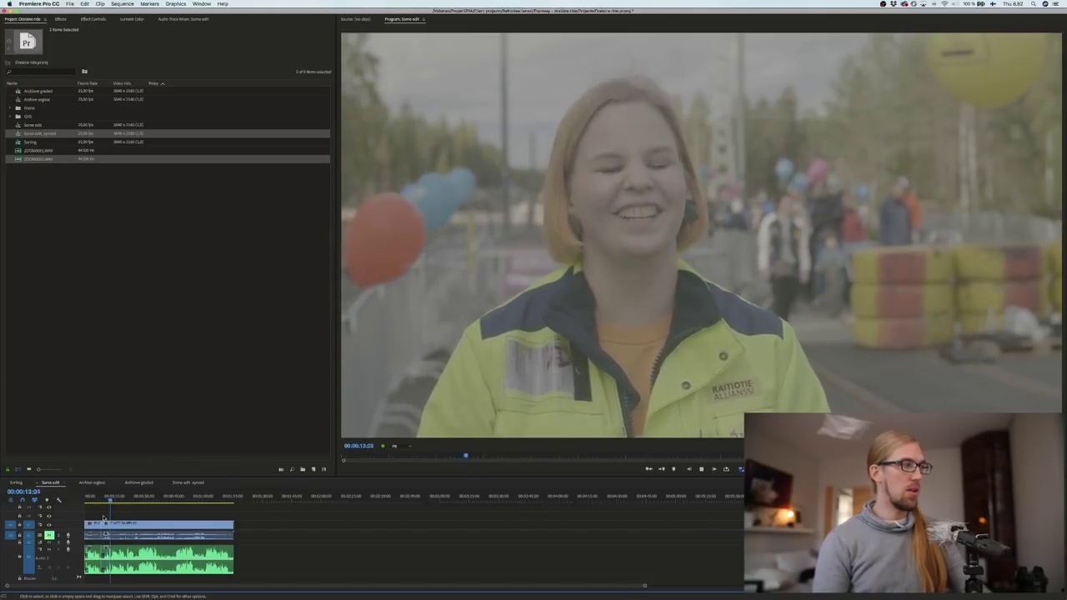
{"action": "key", "text": "space"}
Step: Ripple trim the interview from the cut at 00:00:08:11 up to 00:00:13:22
{"action": "scroll", "coordinate": [111, 513], "scroll_direction": "up", "scroll_amount": 3}
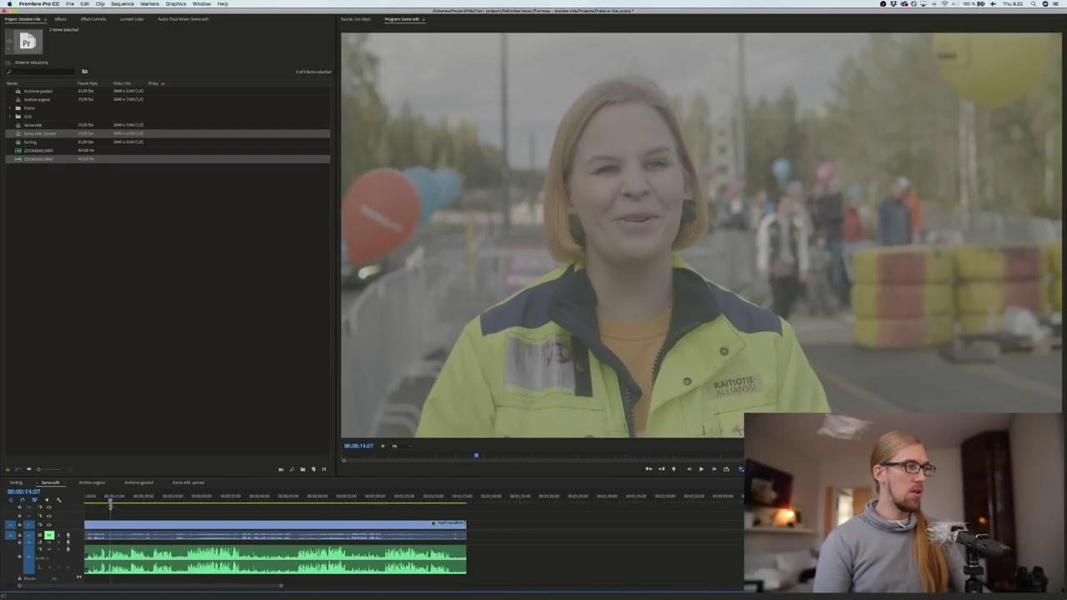
{"action": "left_click", "coordinate": [108, 499]}
{"action": "scroll", "coordinate": [129, 518], "scroll_direction": "left", "scroll_amount": 1}
{"action": "scroll", "coordinate": [129, 517], "scroll_direction": "left", "scroll_amount": 2}
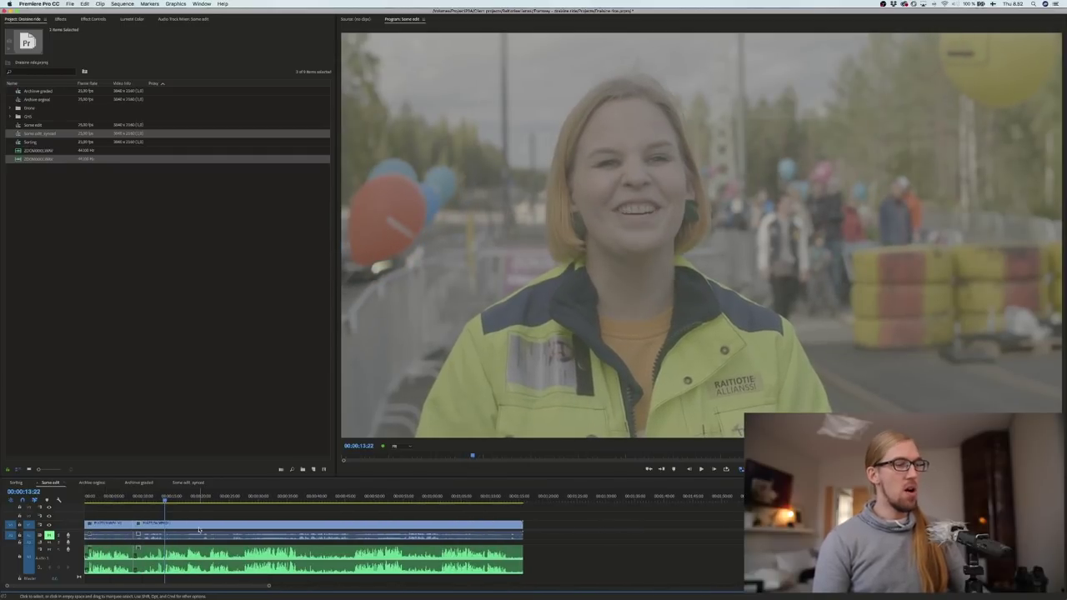
{"action": "key", "text": "q"}
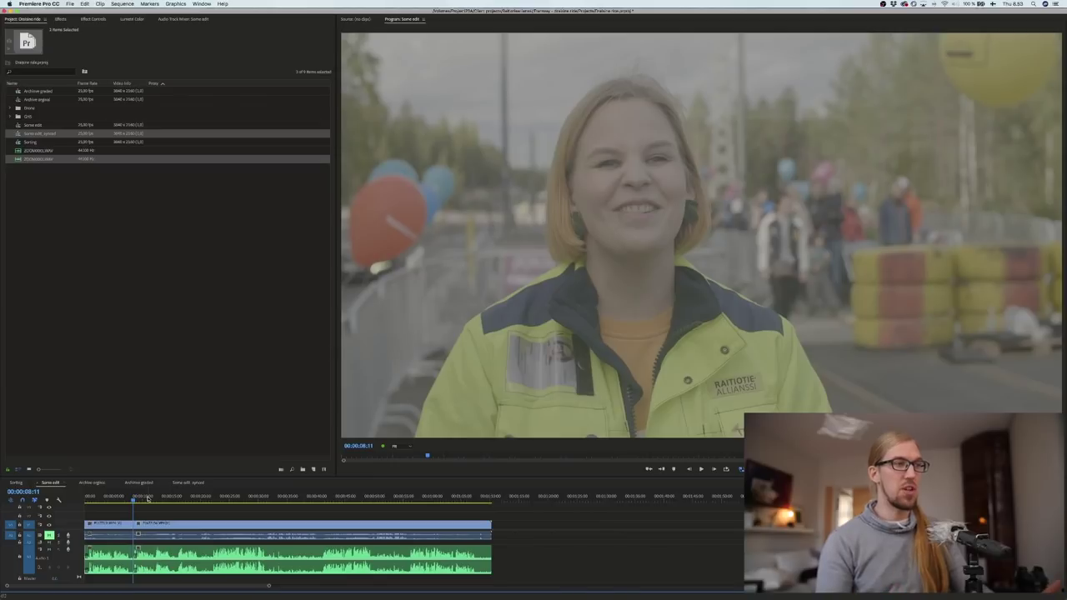
{"action": "left_click", "coordinate": [365, 19]}
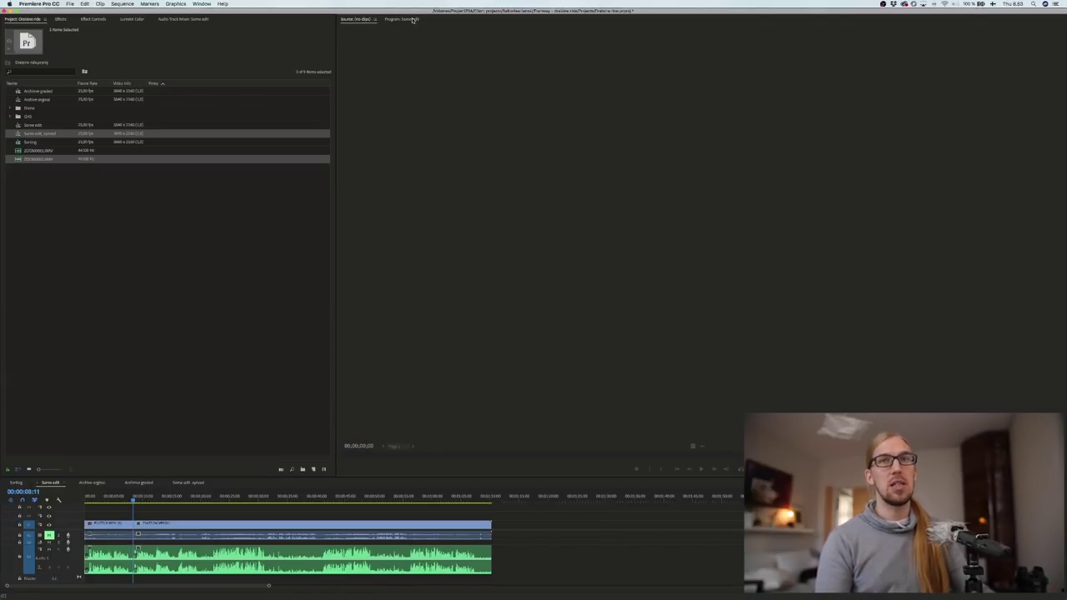
{"action": "left_click", "coordinate": [403, 19]}
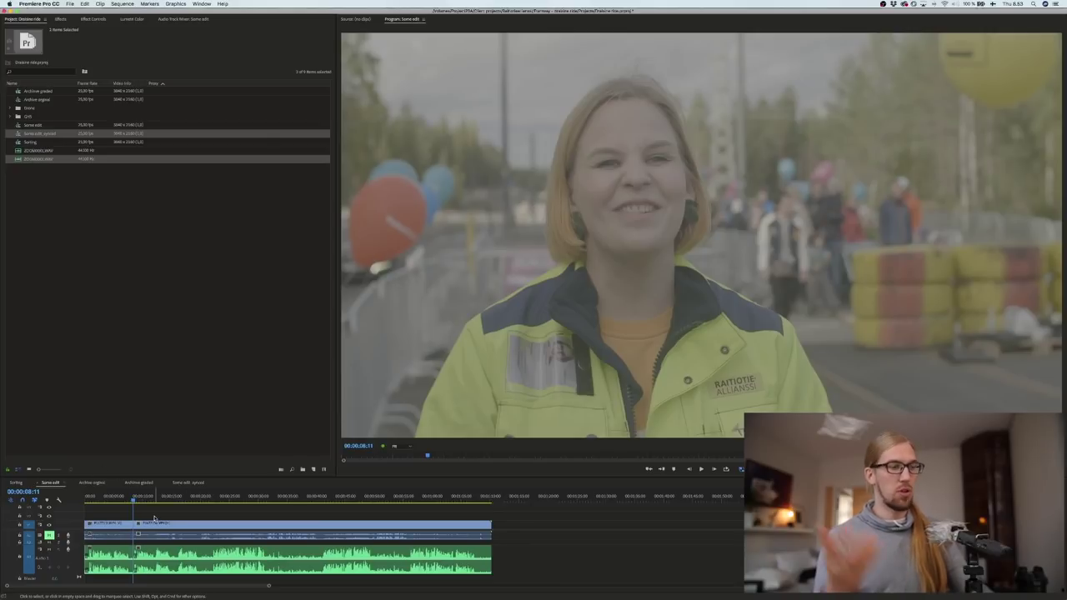
Step: Go through the whole interview, split it into short segments on all tracks, and review the cut from the beginning
{"action": "scroll", "coordinate": [152, 518], "scroll_direction": "up", "scroll_amount": 1}
{"action": "scroll", "coordinate": [152, 517], "scroll_direction": "down", "scroll_amount": 1}
{"action": "key", "text": "equal"}
{"action": "left_click_drag", "start_coordinate": [155, 498], "coordinate": [581, 498]}
{"action": "key", "text": "equal"}
{"action": "key", "text": "minus"}
{"action": "left_click", "coordinate": [114, 499]}
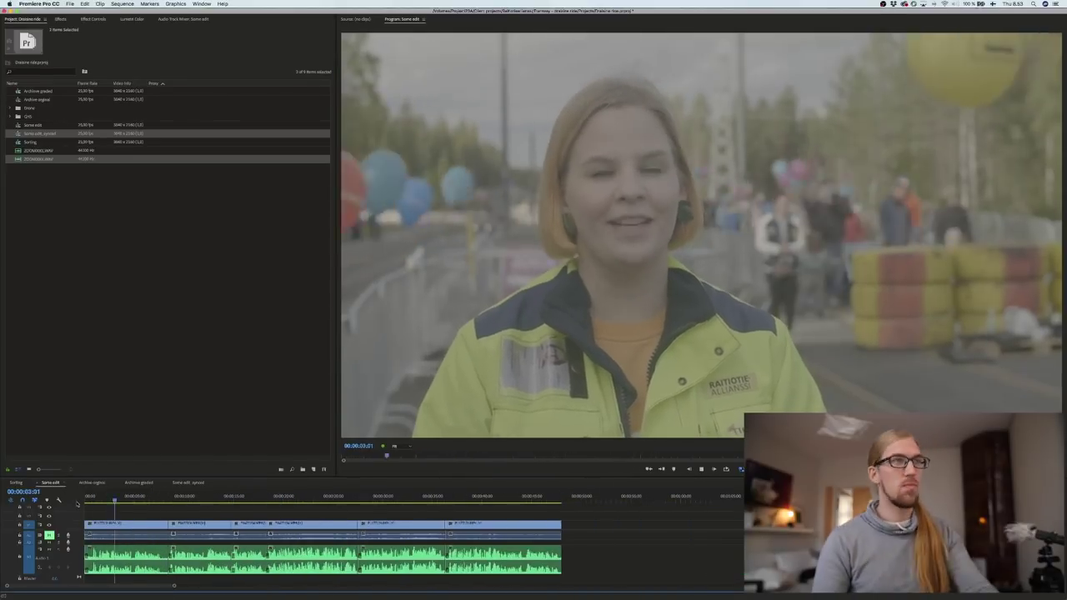
Step: Delete the unneeded interview segments from the Some edit timeline
{"action": "key", "text": "equal"}
{"action": "left_click_drag", "start_coordinate": [309, 512], "coordinate": [220, 525]}
{"action": "key", "text": "shift+Delete"}
{"action": "key", "text": "equal"}
{"action": "key", "text": "space"}
{"action": "key", "text": "minus"}
{"action": "key", "text": "minus"}
{"action": "left_click", "coordinate": [408, 526]}
{"action": "key", "text": "Delete"}
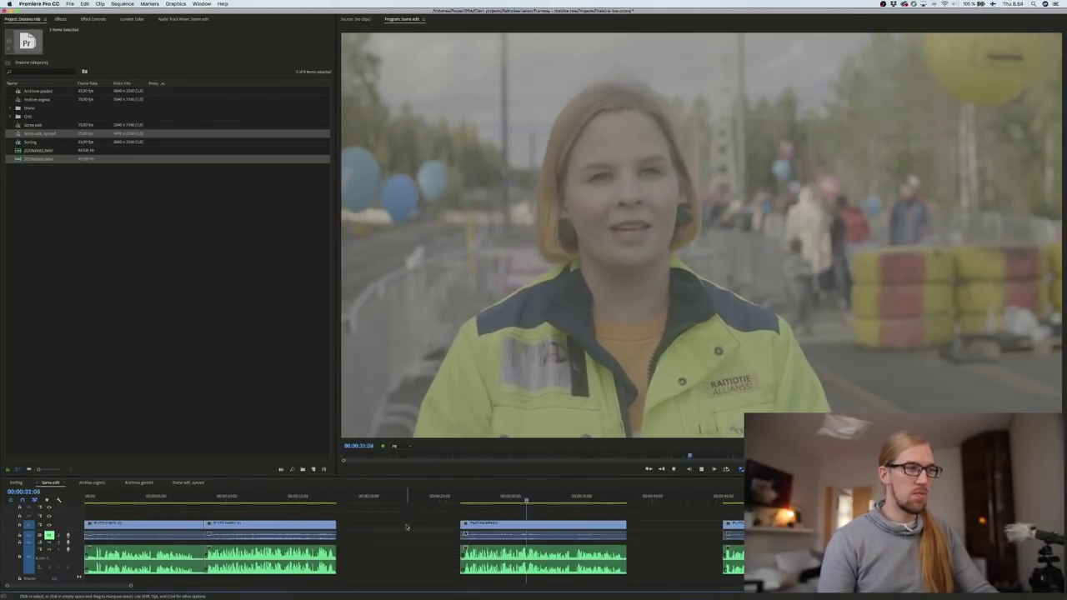
Step: Close the gaps between the remaining interview segments so they play back to back
{"action": "left_click", "coordinate": [407, 526]}
{"action": "key", "text": "Delete"}
{"action": "key", "text": "minus"}
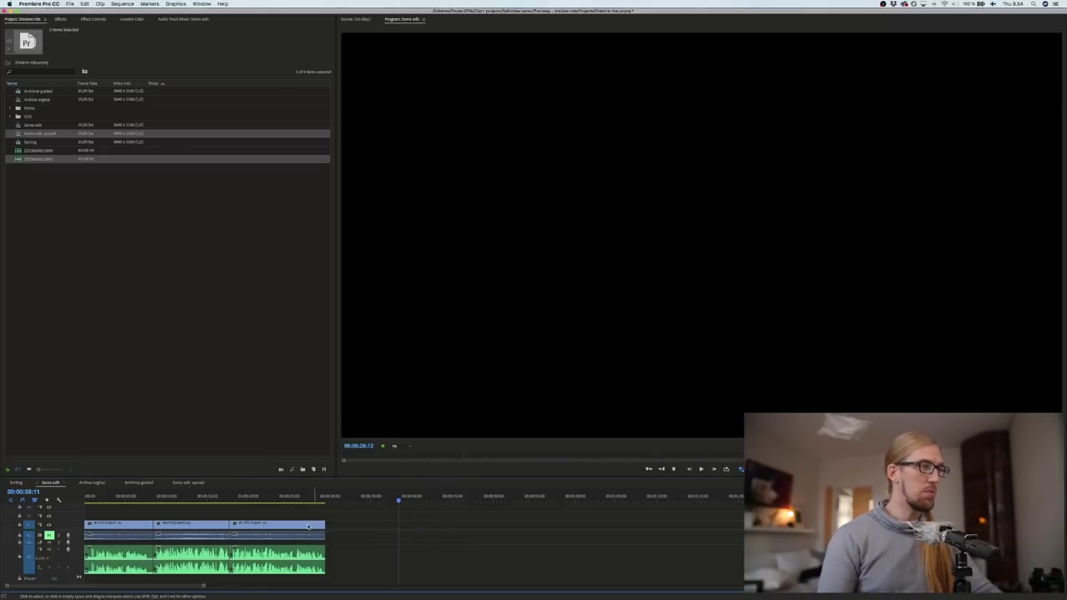
{"action": "key", "text": "minus"}
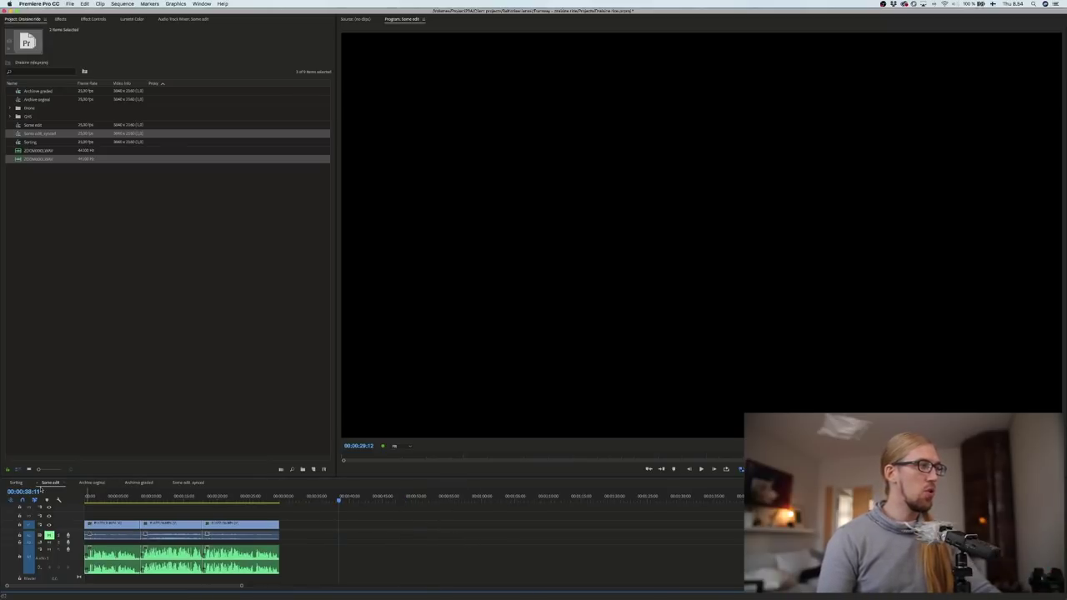
Step: Open the Sorting sequence and close the gap between the clips at 00:40:01:14
{"action": "left_click", "coordinate": [16, 482]}
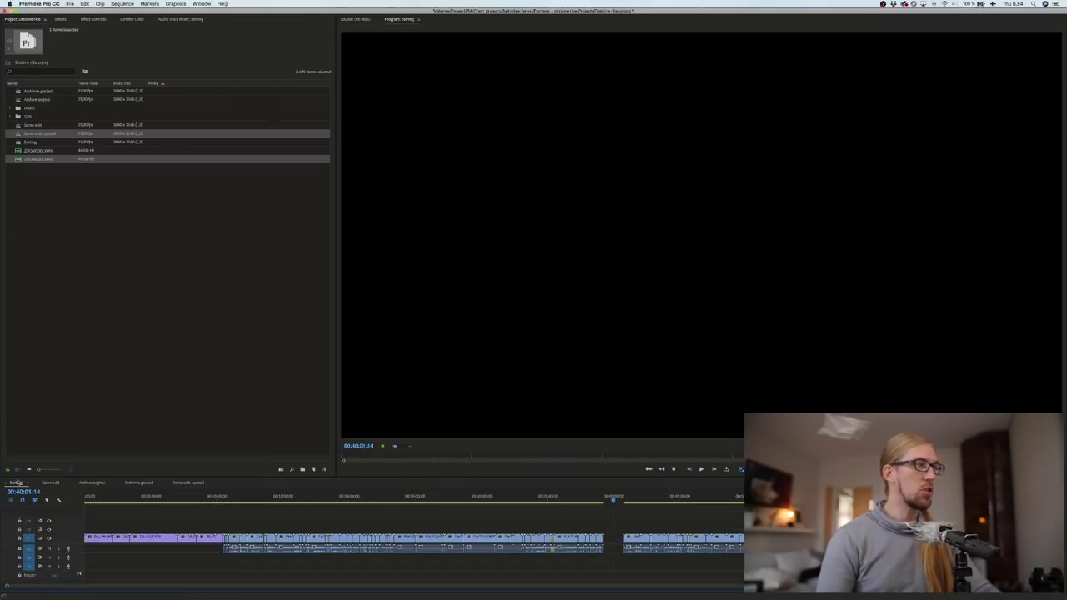
{"action": "left_click", "coordinate": [613, 542]}
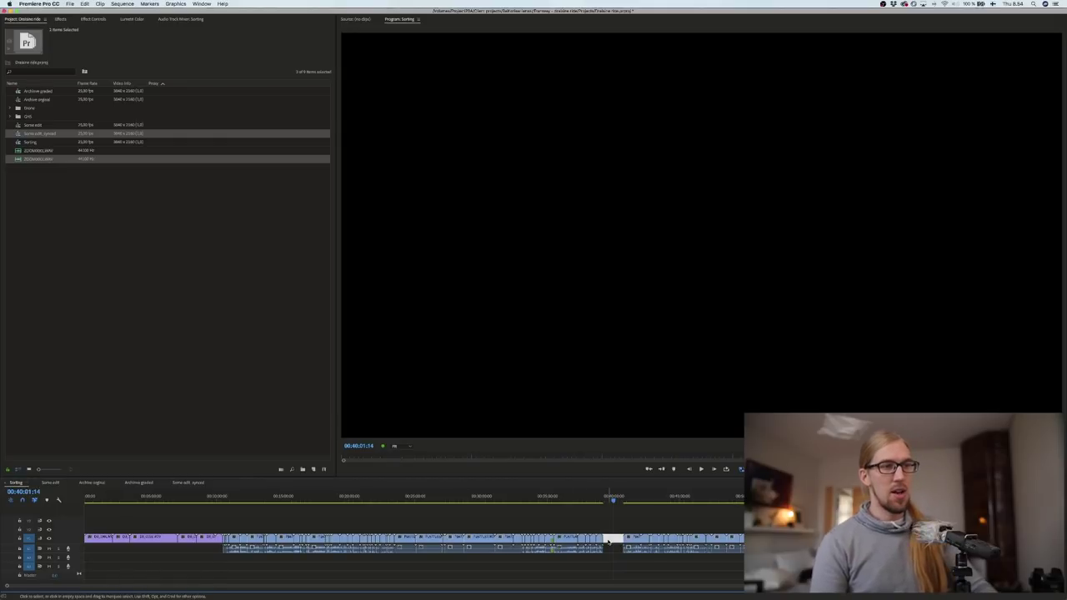
{"action": "key", "text": "Delete"}
Step: Cut the first drone clip of the Sorting sequence at about 00:00:56, where the usable passage begins
{"action": "scroll", "coordinate": [548, 523], "scroll_direction": "up", "scroll_amount": 2}
{"action": "scroll", "coordinate": [549, 523], "scroll_direction": "left", "scroll_amount": 3}
{"action": "scroll", "coordinate": [549, 523], "scroll_direction": "down", "scroll_amount": 2}
{"action": "scroll", "coordinate": [545, 525], "scroll_direction": "up", "scroll_amount": 2}
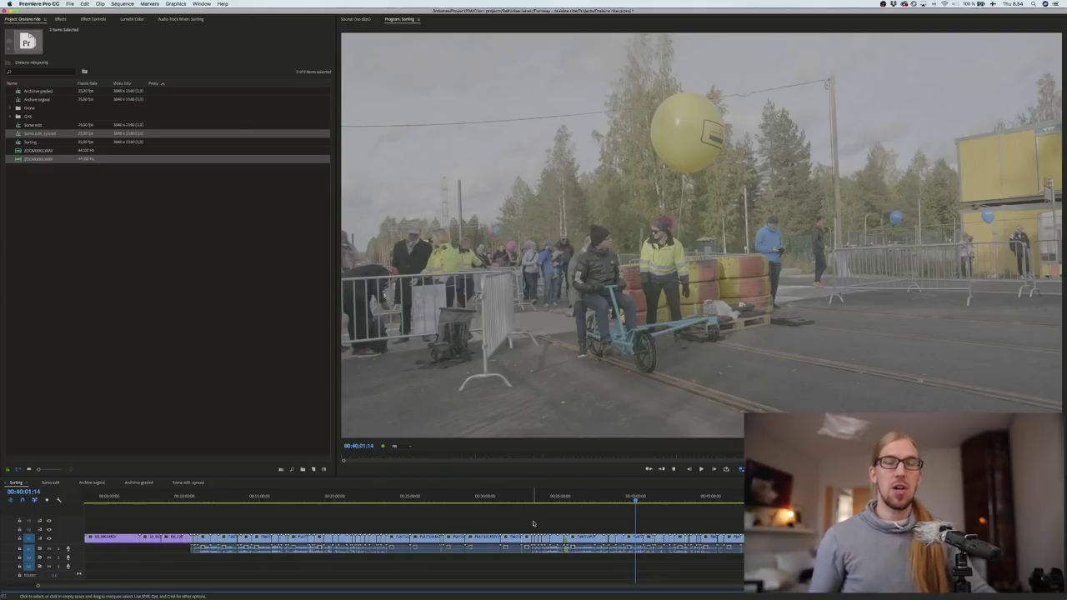
{"action": "scroll", "coordinate": [533, 524], "scroll_direction": "left", "scroll_amount": 2}
{"action": "scroll", "coordinate": [634, 548], "scroll_direction": "up", "scroll_amount": 1}
{"action": "scroll", "coordinate": [633, 547], "scroll_direction": "left", "scroll_amount": 3}
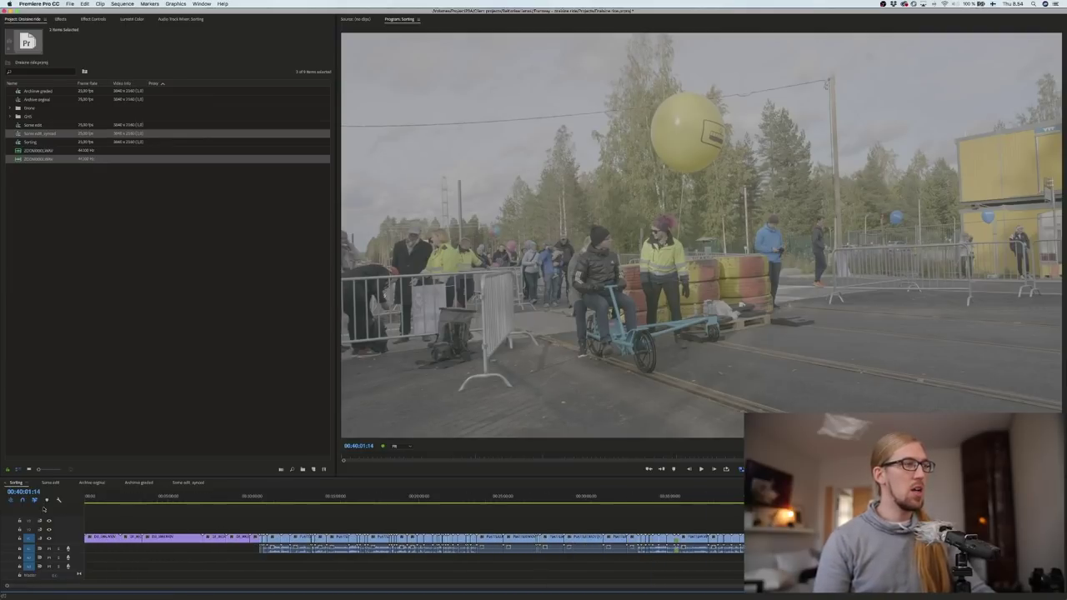
{"action": "left_click", "coordinate": [95, 496]}
{"action": "mouse_move", "coordinate": [111, 497]}
{"action": "left_mouse_down"}
{"action": "mouse_move", "coordinate": [88, 505]}
{"action": "mouse_move", "coordinate": [101, 509]}
{"action": "left_mouse_up"}
{"action": "key", "text": "s"}
{"action": "key", "text": "space"}
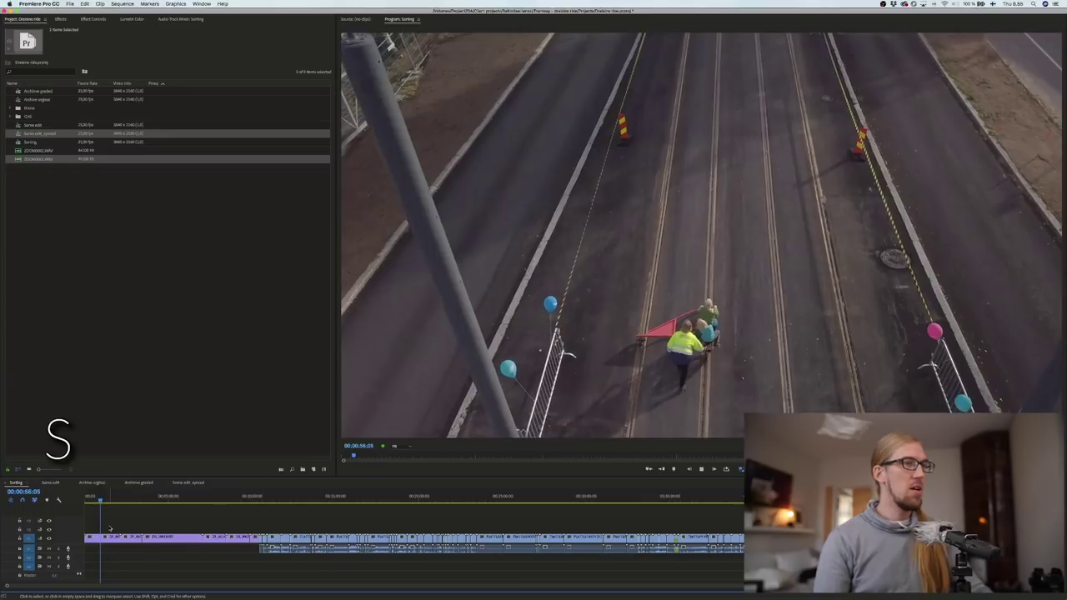
Step: Play through the drone shot at increased speed and cut it at 00:01:16:06
{"action": "key", "text": "="}
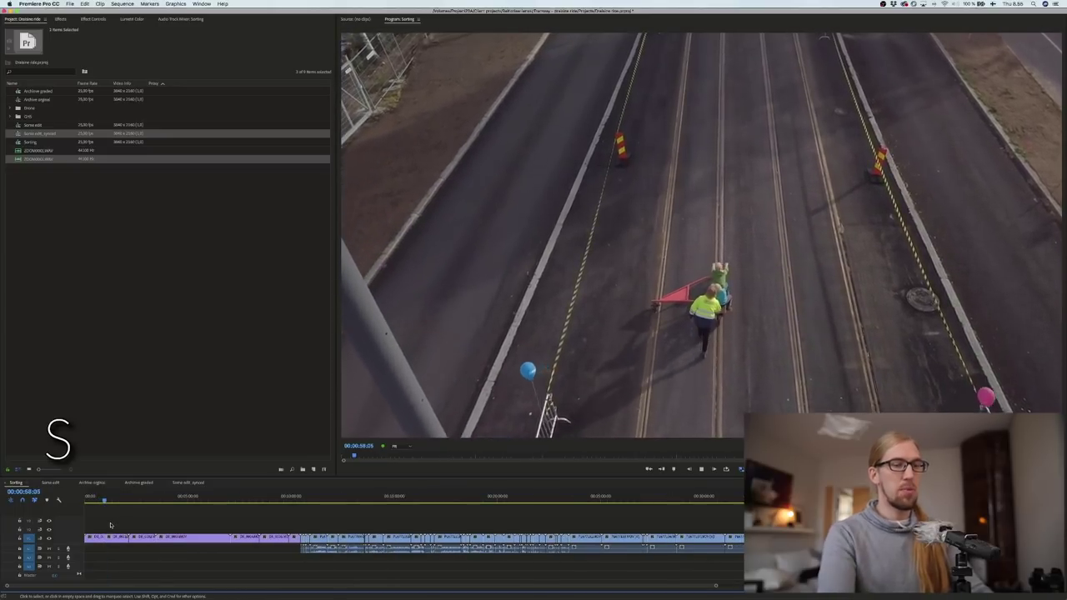
{"action": "key", "text": "l"}
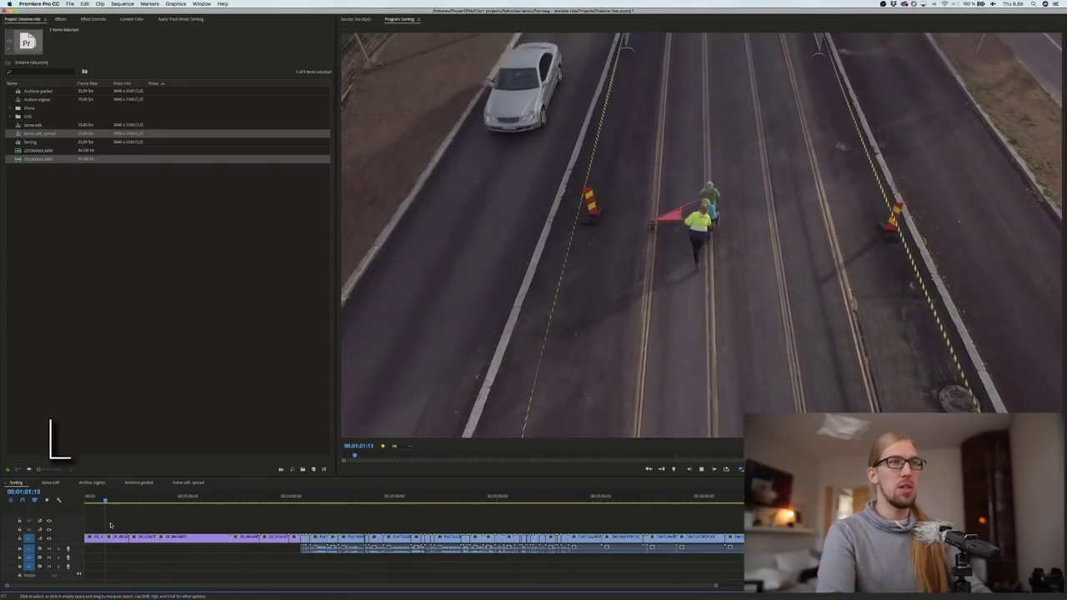
{"action": "key", "text": "l"}
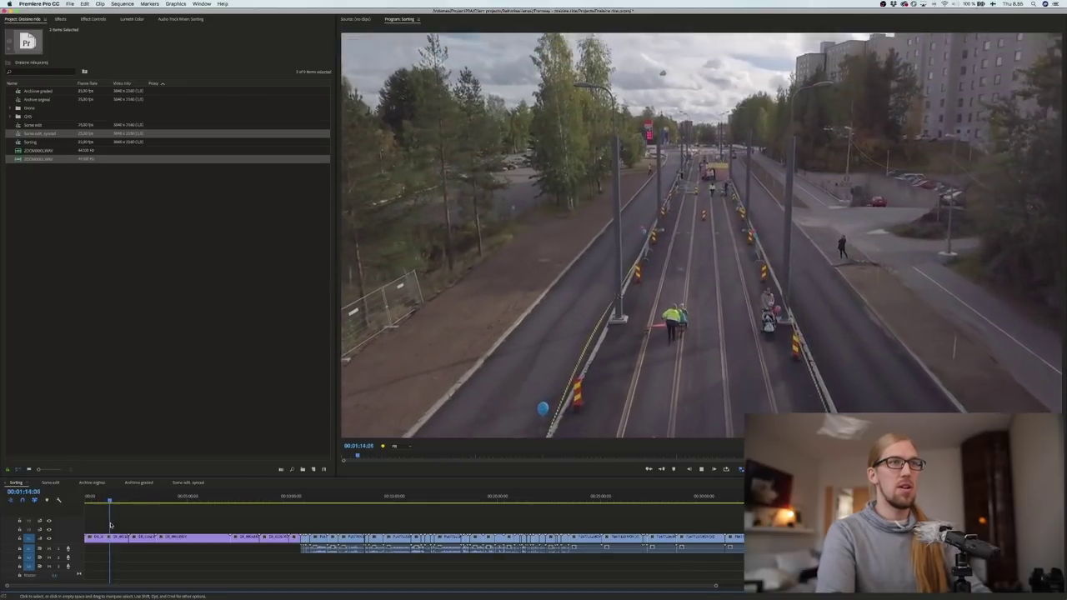
{"action": "key", "text": "j"}
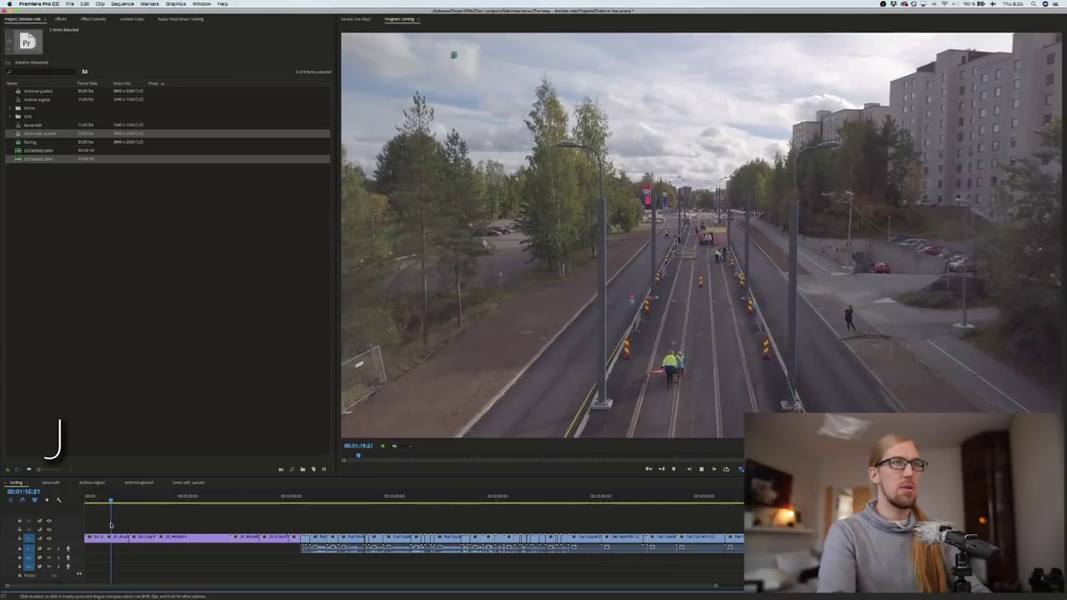
{"action": "key", "text": "k"}
{"action": "key", "text": "s"}
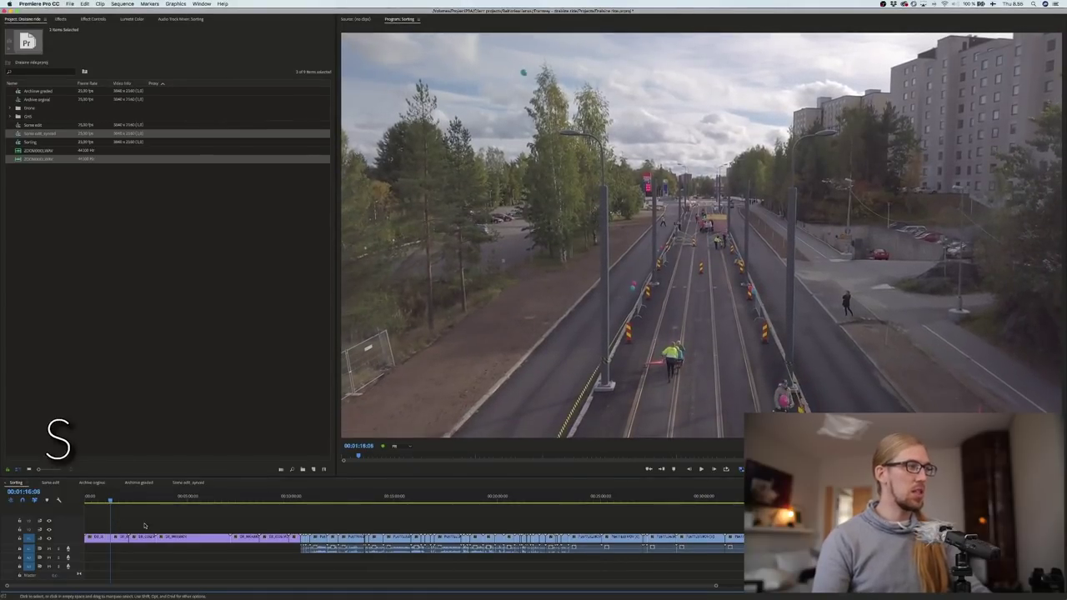
Step: Enable Selection Follows Playhead and move the cut-out drone segment at 00:01:07:01 up one video track
{"action": "left_click", "coordinate": [110, 4]}
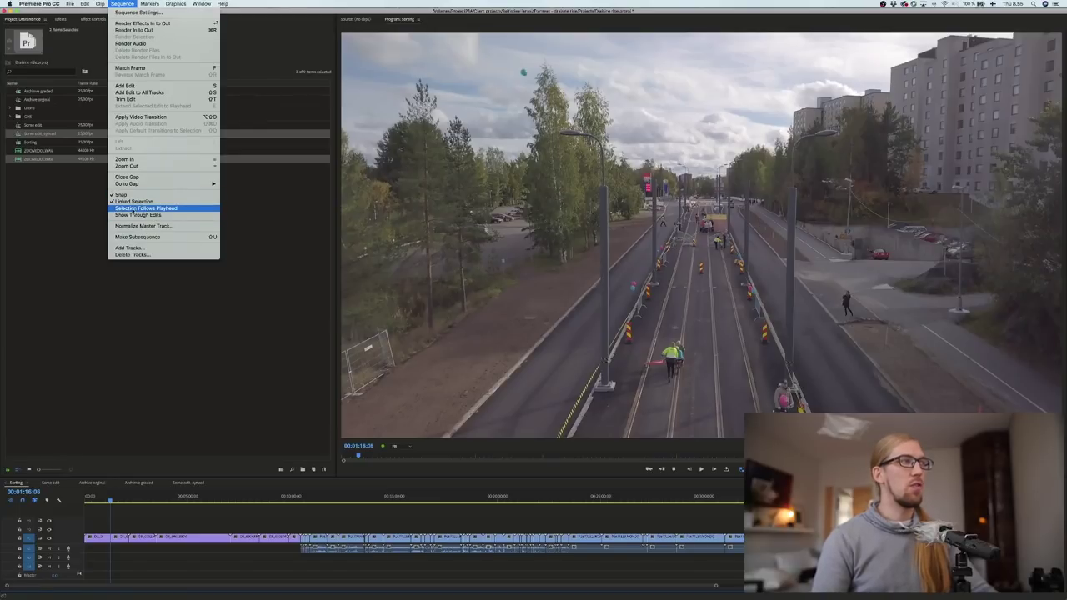
{"action": "left_click", "coordinate": [132, 209]}
{"action": "mouse_move", "coordinate": [110, 501]}
{"action": "left_mouse_down"}
{"action": "mouse_move", "coordinate": [618, 498]}
{"action": "mouse_move", "coordinate": [106, 497]}
{"action": "left_mouse_up"}
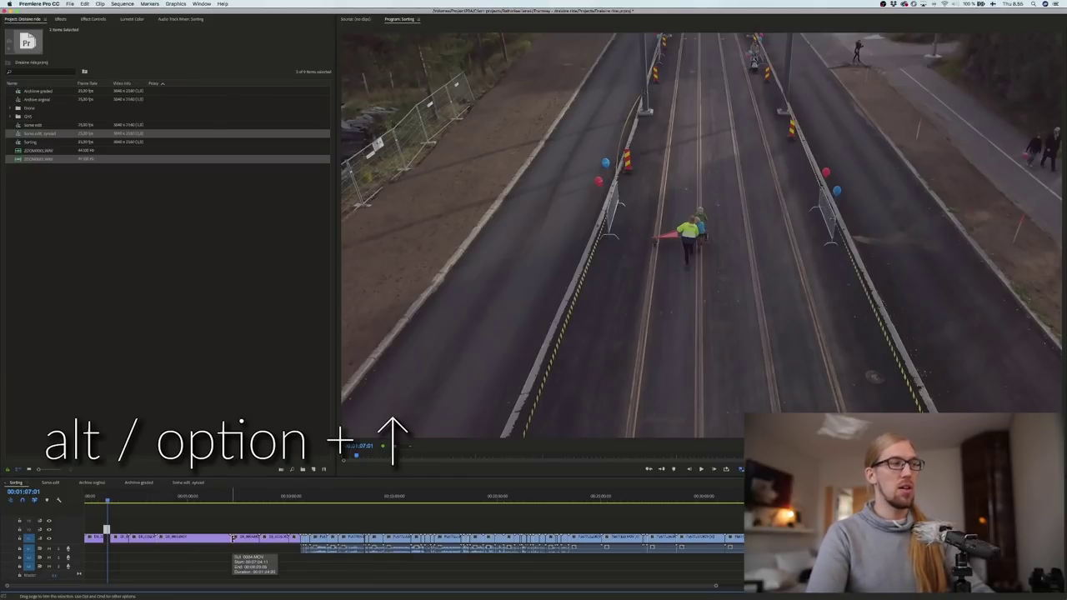
{"action": "key", "text": "alt+Down"}
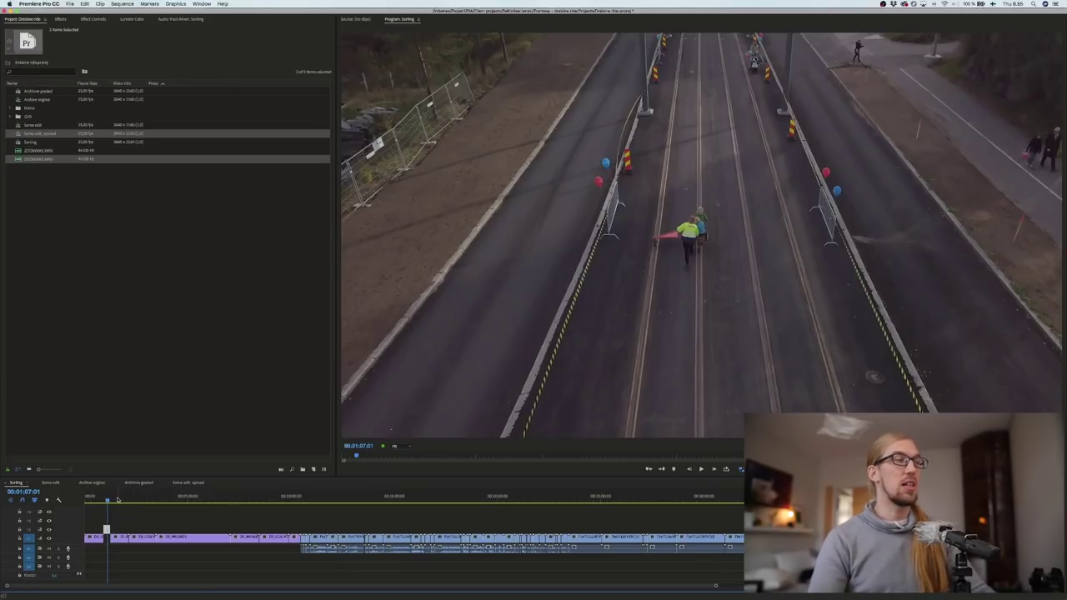
Step: Cut the usable passages out of the remaining drone clips and move them up one video track
{"action": "left_click_drag", "start_coordinate": [114, 498], "coordinate": [150, 500]}
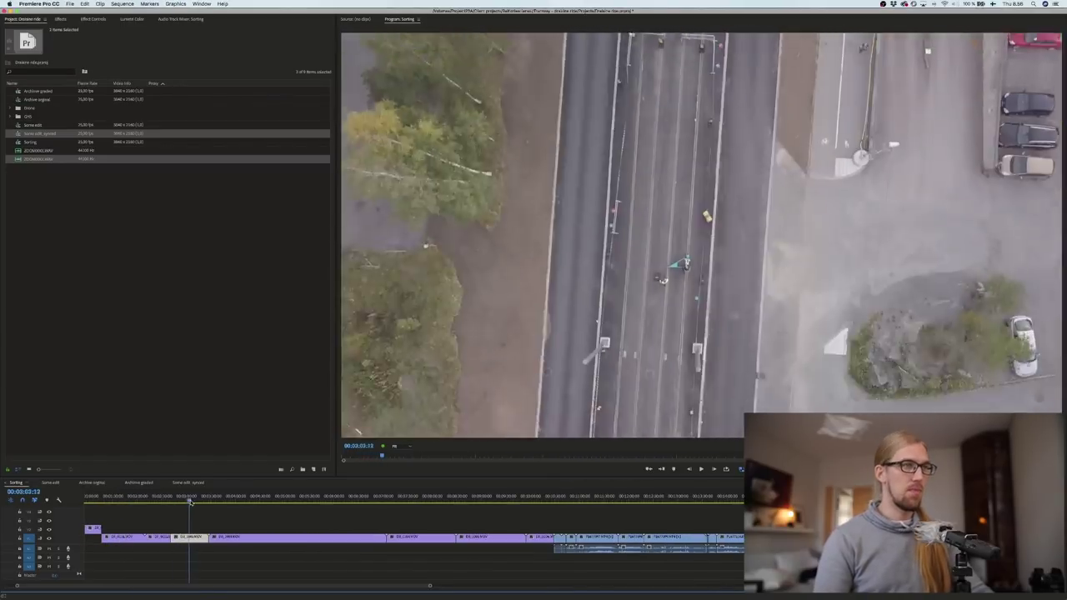
{"action": "key", "text": "super+k"}
{"action": "key", "text": "alt+Up"}
{"action": "key", "text": "l"}
{"action": "key", "text": "super+k"}
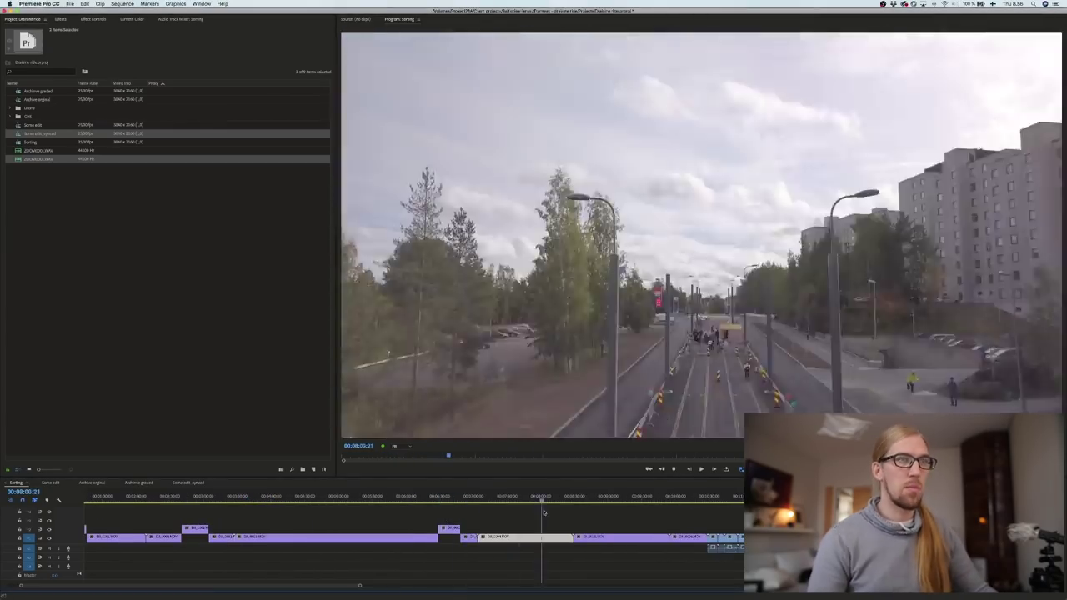
{"action": "key", "text": "super+k"}
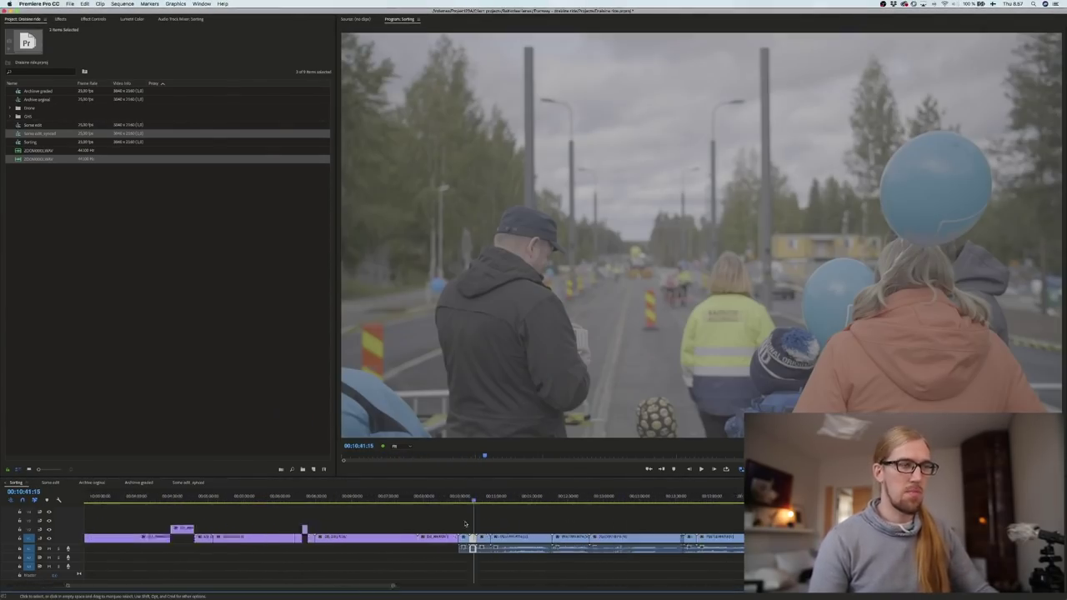
Step: Skim the first camera clips of the Sorting sequence from 00:10:41:15 to 00:11:00:16 and survey the surrounding clips
{"action": "key", "text": "-"}
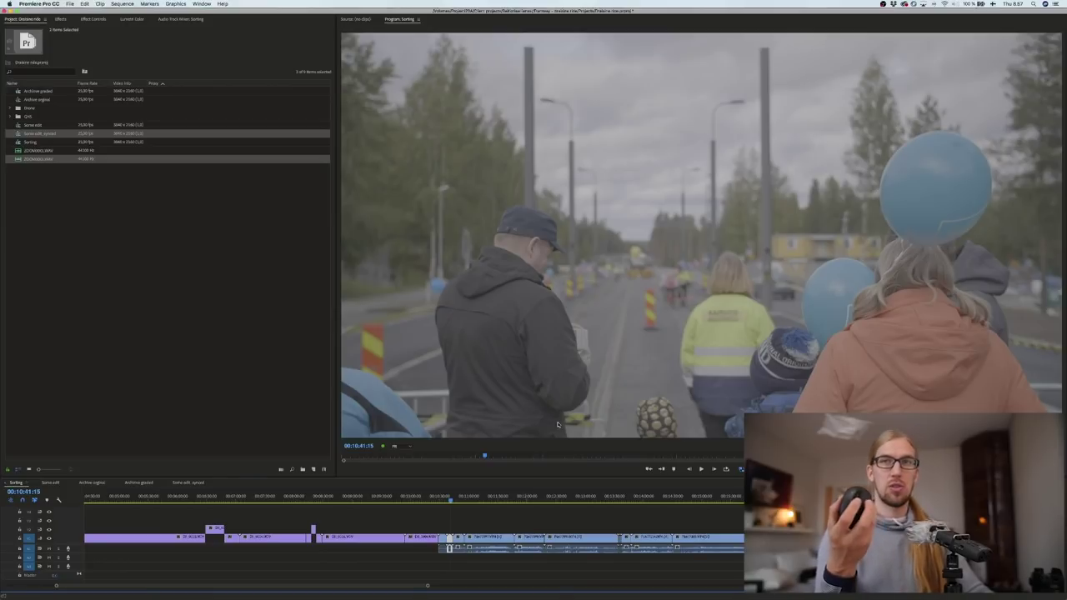
{"action": "scroll", "coordinate": [558, 424], "scroll_direction": "up", "scroll_amount": 10}
{"action": "scroll", "coordinate": [558, 424], "scroll_direction": "down", "scroll_amount": 15}
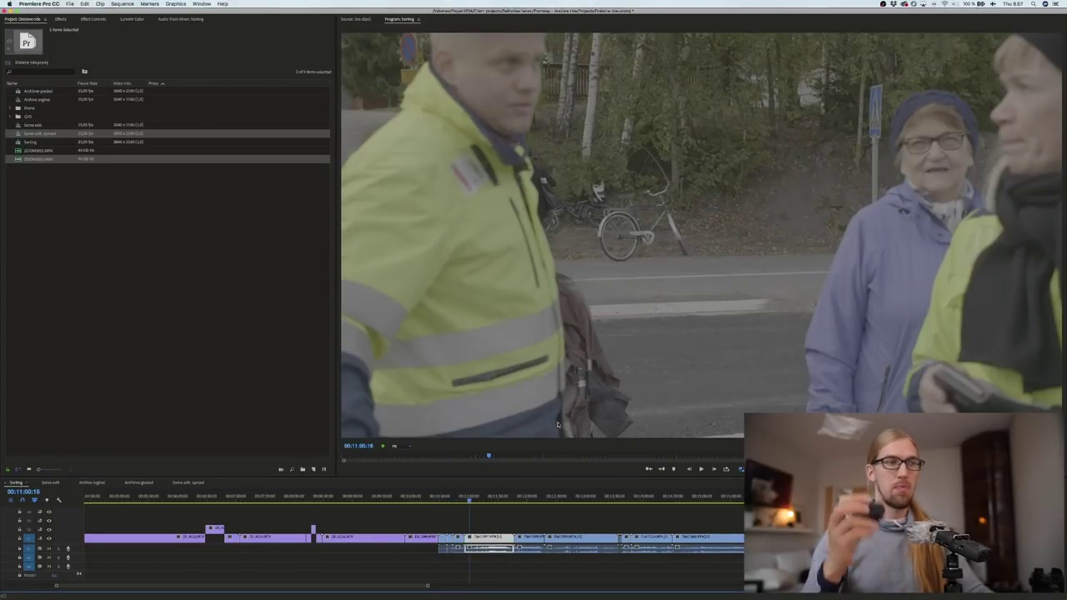
{"action": "scroll", "coordinate": [491, 533], "scroll_direction": "up", "scroll_amount": 1}
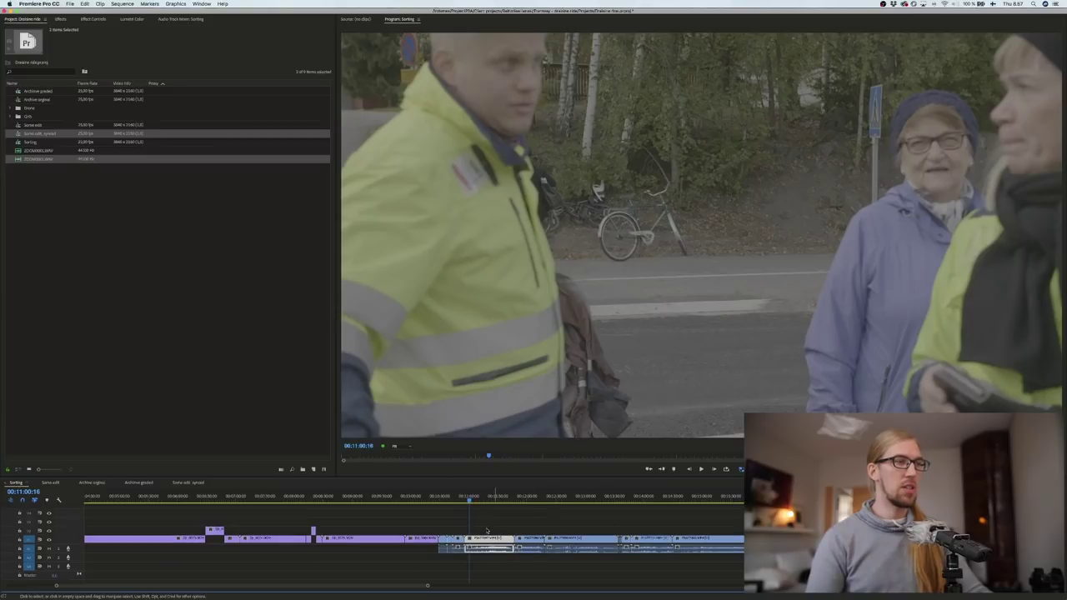
{"action": "scroll", "coordinate": [484, 524], "scroll_direction": "down", "scroll_amount": 10}
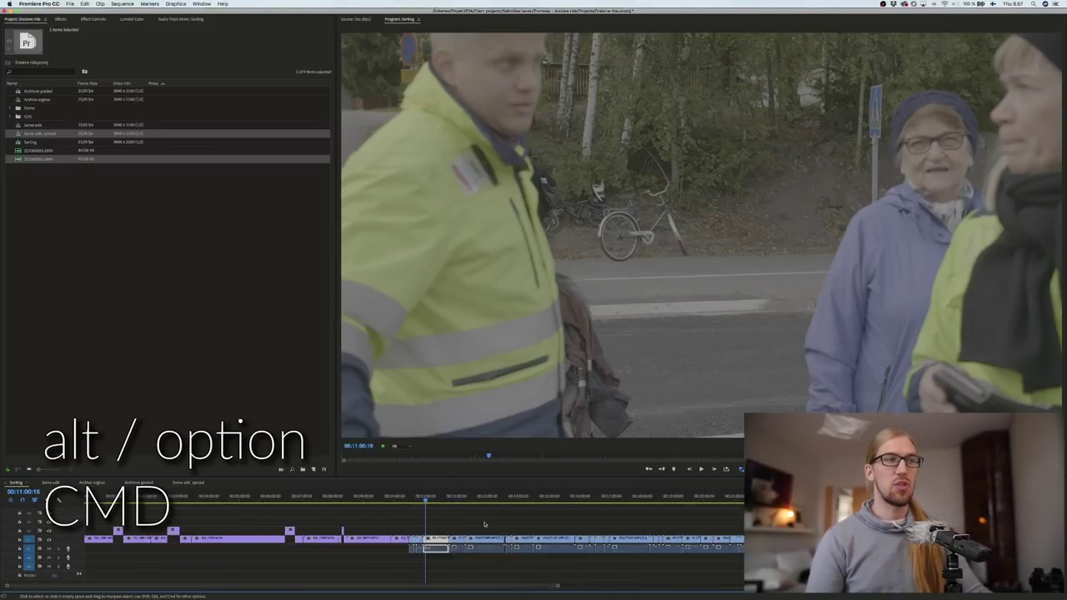
{"action": "scroll", "coordinate": [285, 521], "scroll_direction": "up", "scroll_amount": 8}
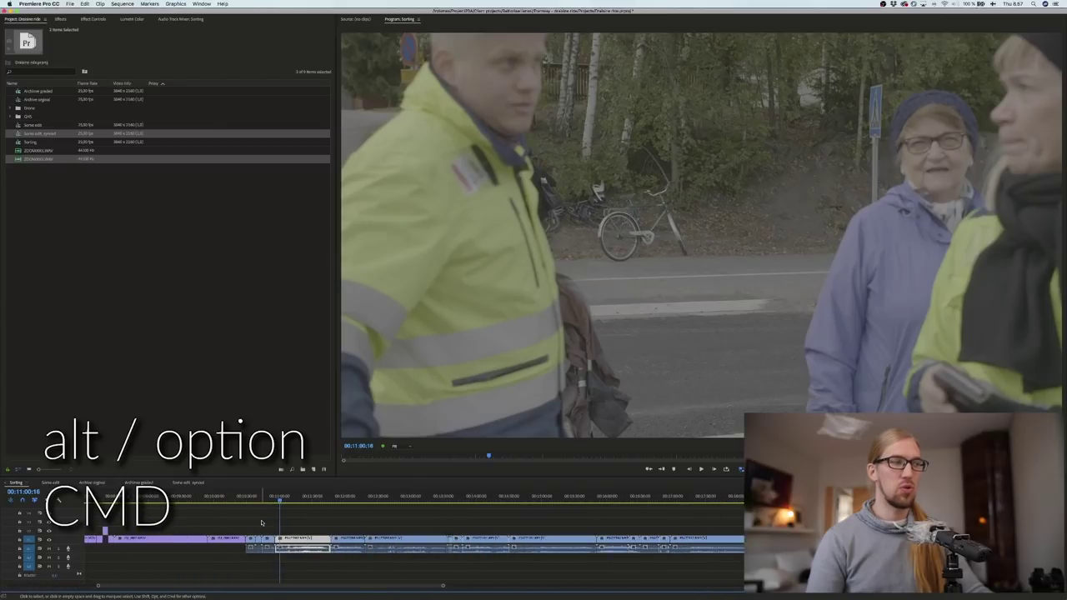
{"action": "scroll", "coordinate": [261, 523], "scroll_direction": "up", "scroll_amount": 3}
{"action": "scroll", "coordinate": [309, 525], "scroll_direction": "right", "scroll_amount": 8}
{"action": "scroll", "coordinate": [308, 524], "scroll_direction": "down", "scroll_amount": 4}
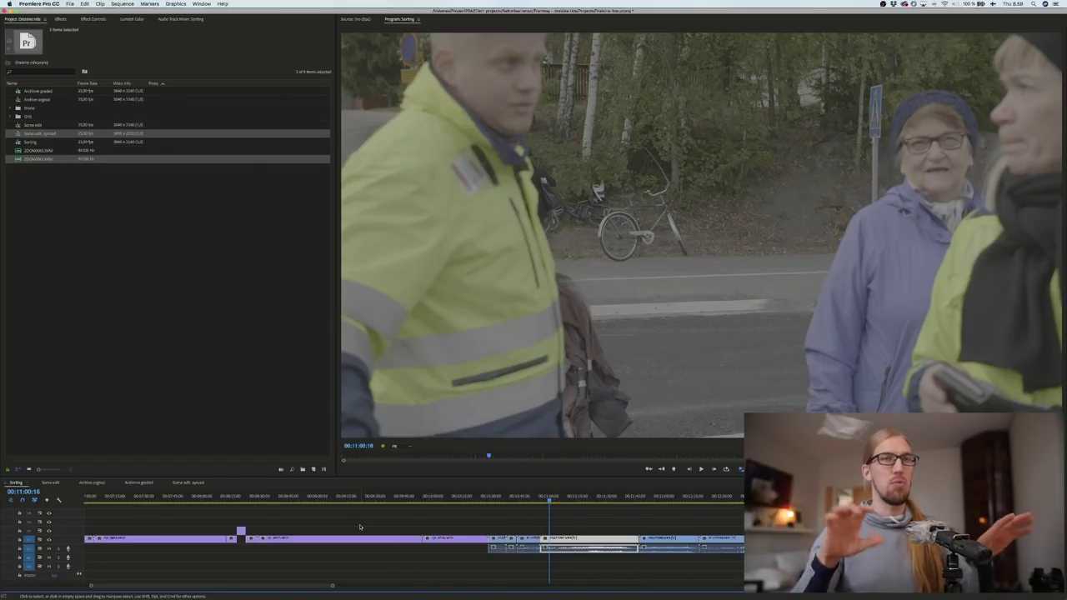
Step: Work through the camera clips to the final balloon shot and cut it at 00:52:55:04
{"action": "scroll", "coordinate": [457, 533], "scroll_direction": "down", "scroll_amount": 3}
{"action": "left_click", "coordinate": [492, 500]}
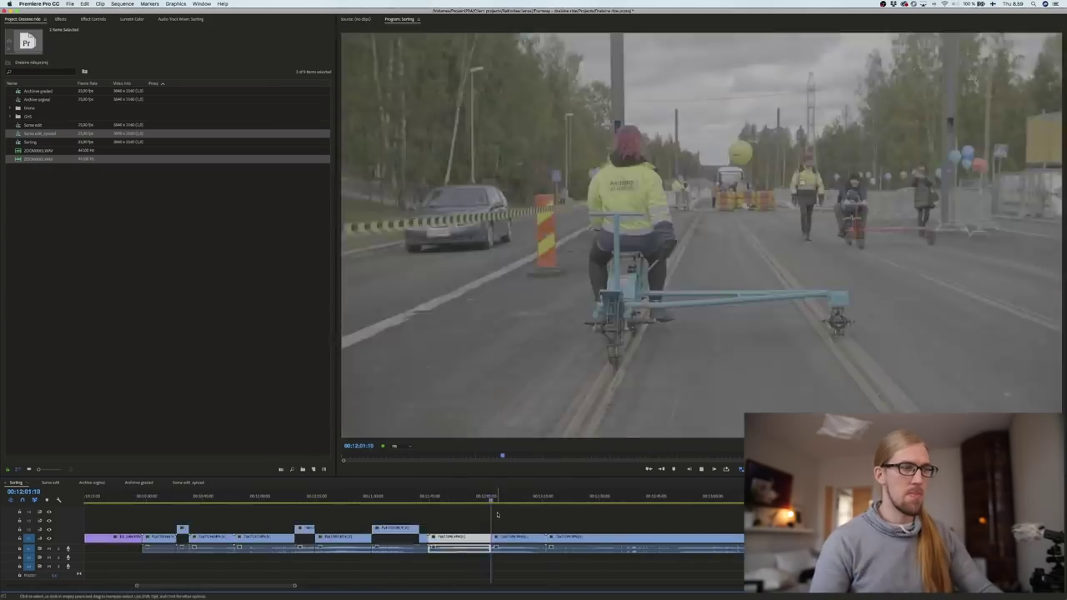
{"action": "scroll", "coordinate": [495, 514], "scroll_direction": "down", "scroll_amount": 5}
{"action": "left_click", "coordinate": [481, 502]}
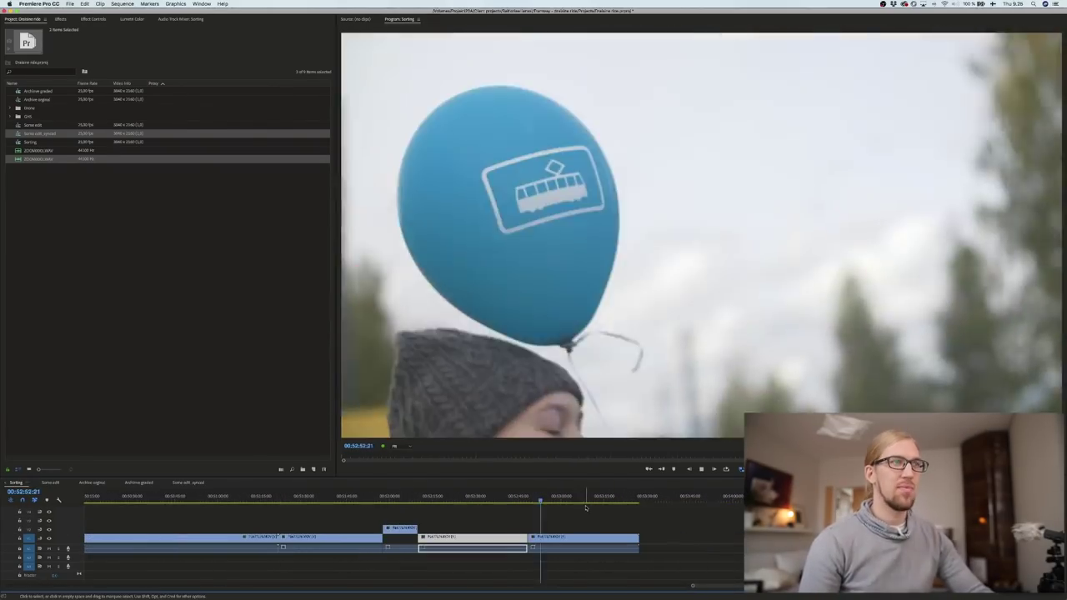
{"action": "key", "text": "space"}
{"action": "key", "text": "super+k"}
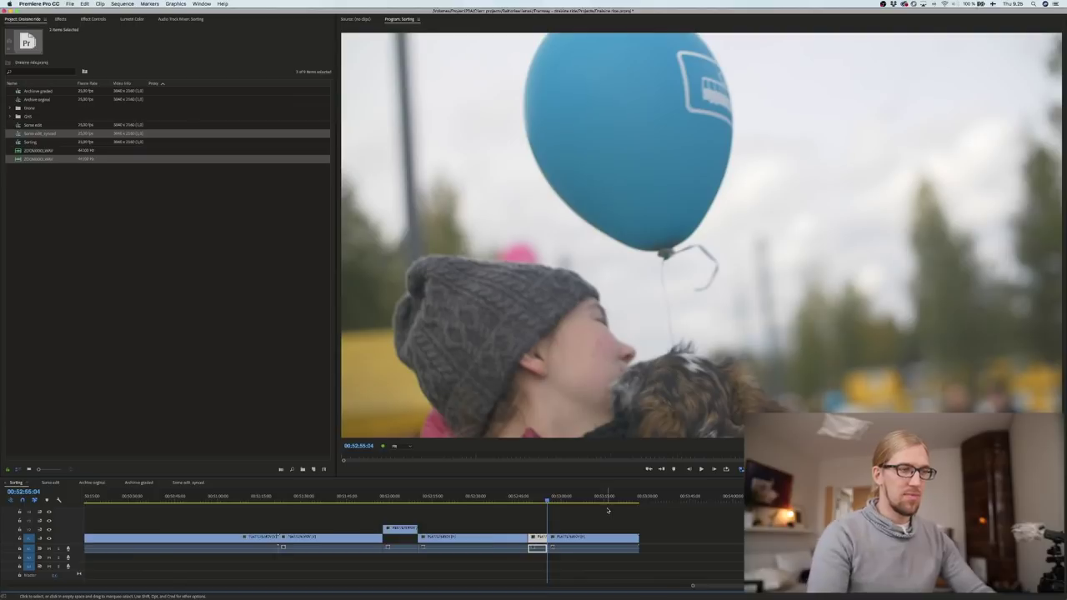
Step: Move all leftover clips on the lowest video track, with their audio, past the end of the raised shots
{"action": "key", "text": "backslash"}
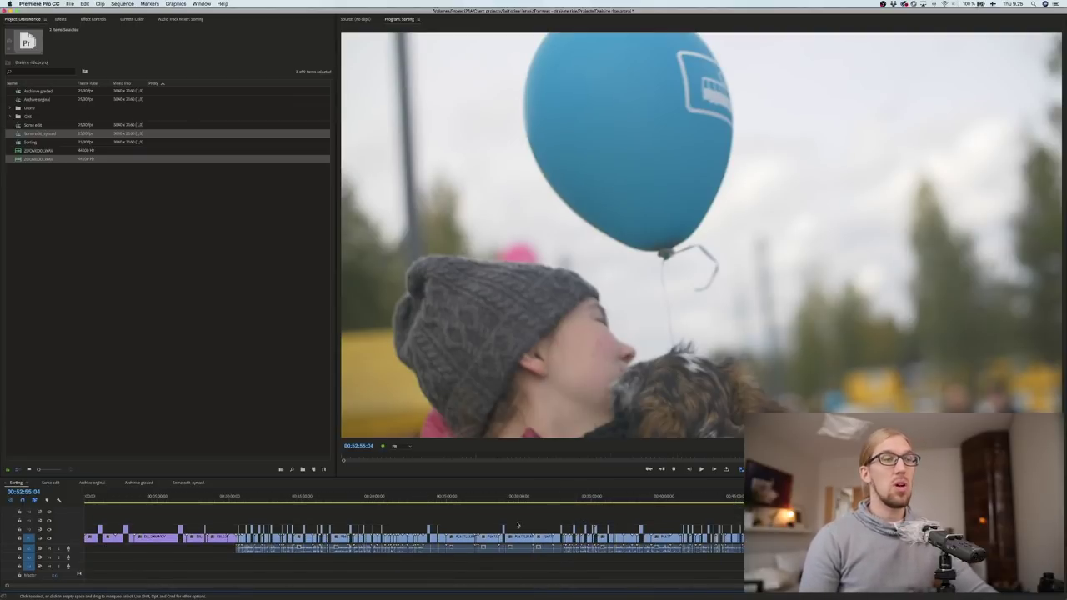
{"action": "left_click_drag", "start_coordinate": [742, 515], "coordinate": [21, 529]}
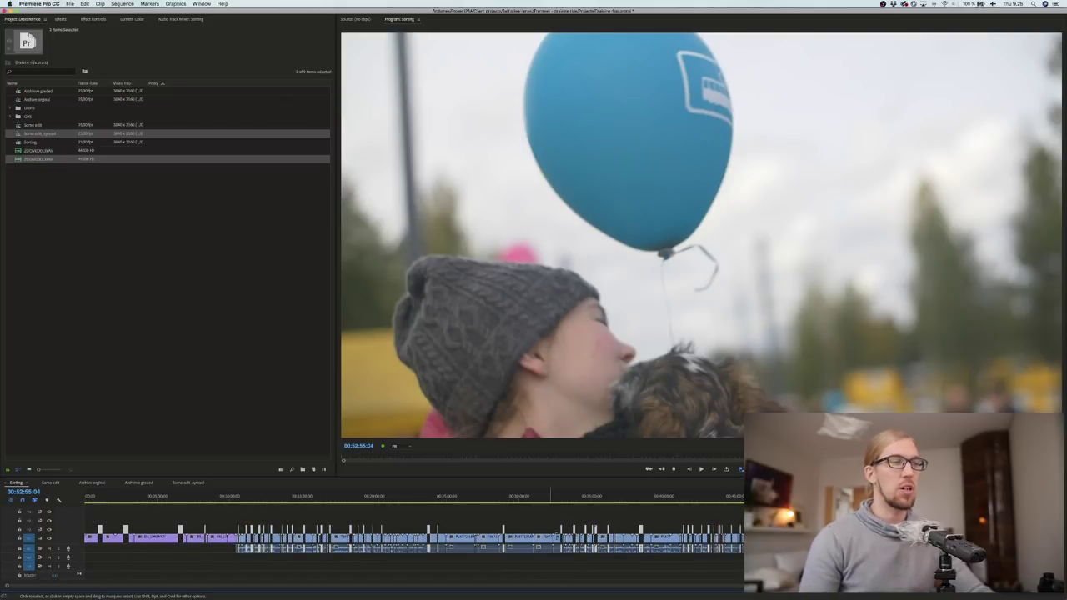
{"action": "left_click_drag", "start_coordinate": [742, 563], "coordinate": [10, 540]}
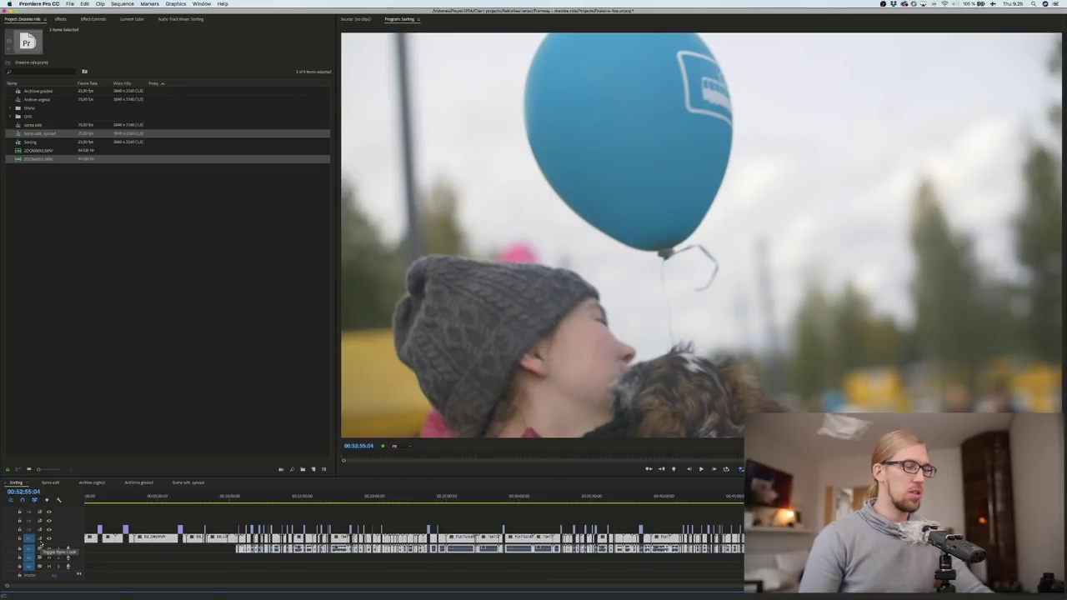
{"action": "key", "text": "Delete"}
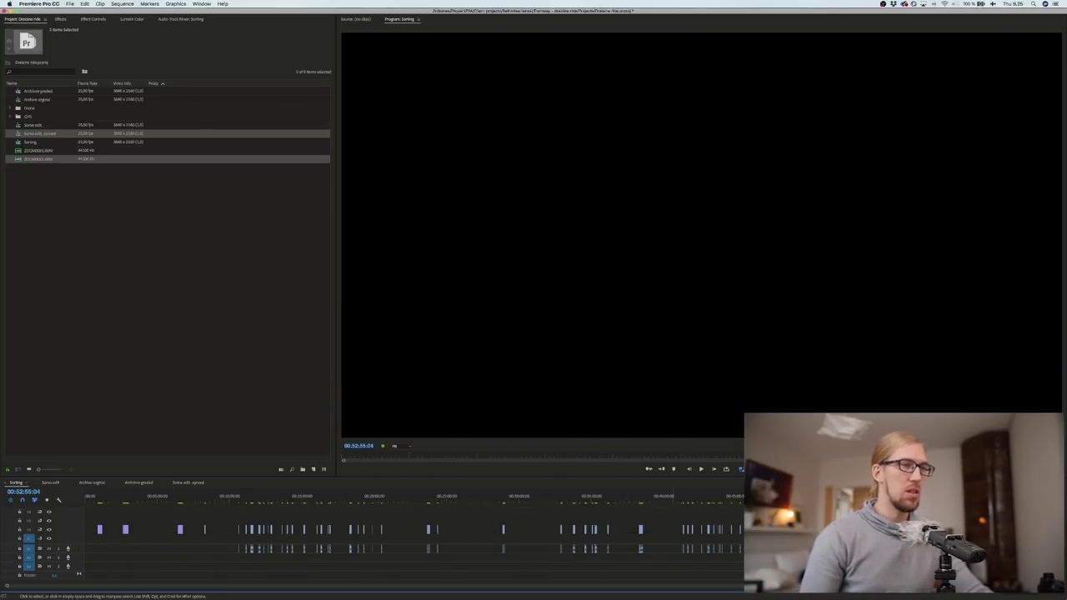
{"action": "key", "text": "End"}
{"action": "key", "text": "minus"}
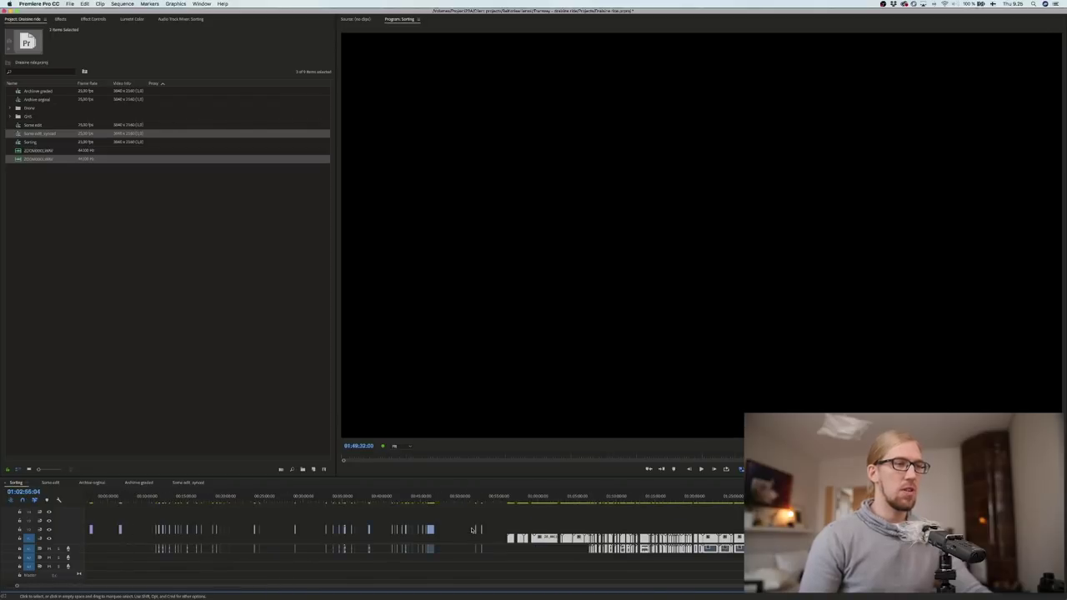
Step: Nest the relocated leftover clips into a sequence named The rest
{"action": "right_click", "coordinate": [545, 539]}
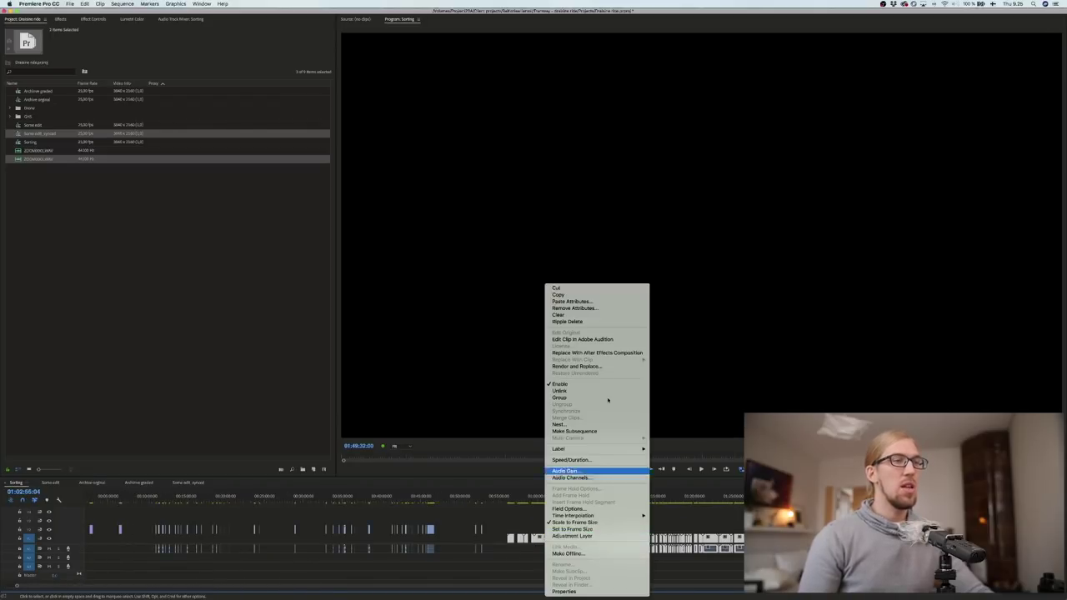
{"action": "left_click", "coordinate": [602, 428]}
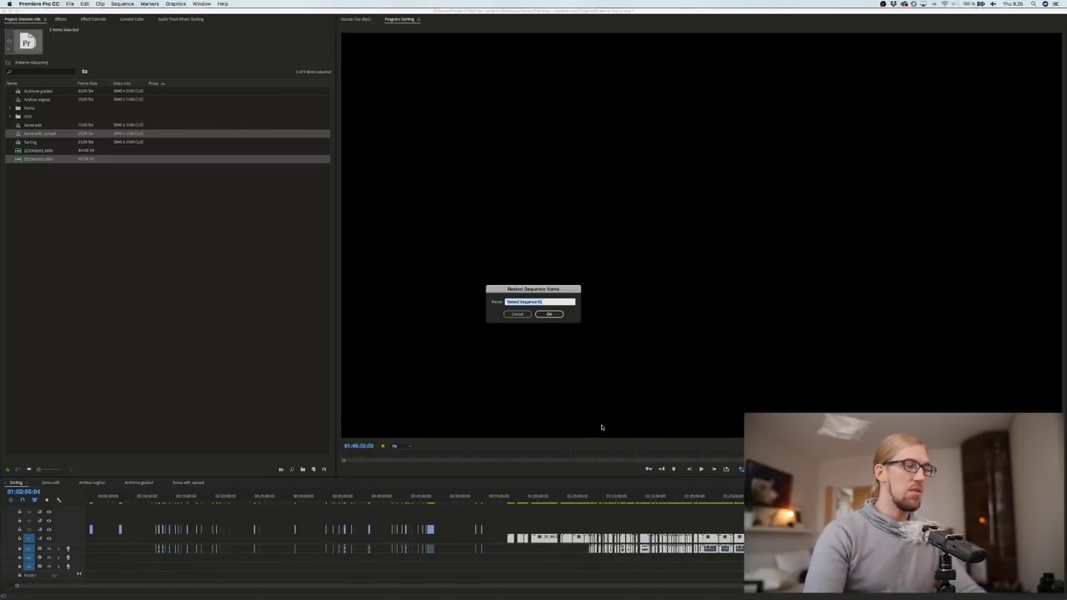
{"action": "type", "text": "S"}
{"action": "type", "text": "The rest"}
{"action": "key", "text": "Return"}
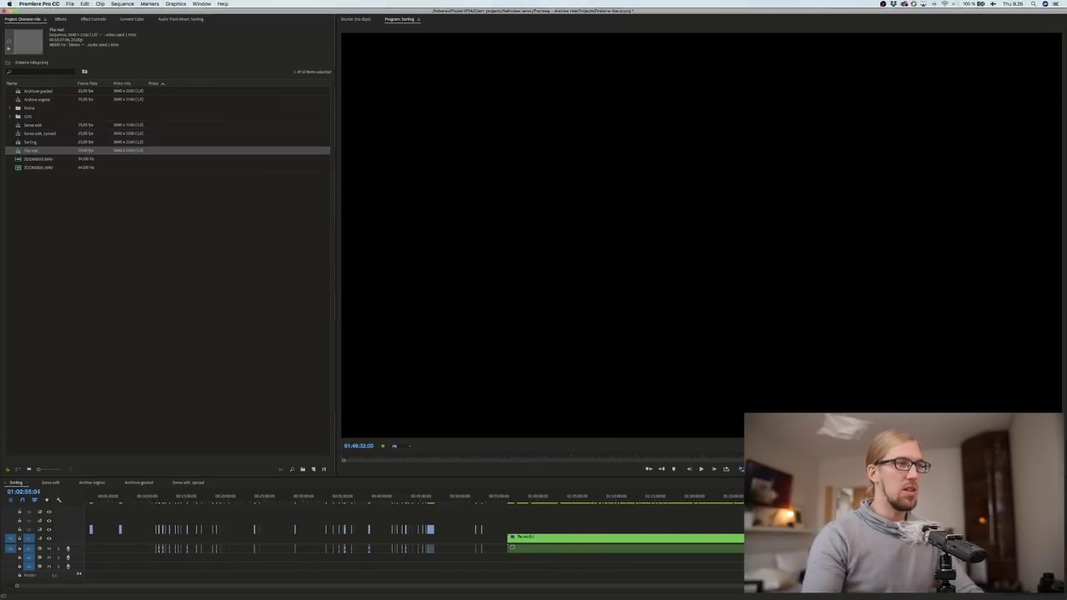
Step: Open the nested sequence The rest and skim its leftover footage through to the end
{"action": "double_click", "coordinate": [544, 538]}
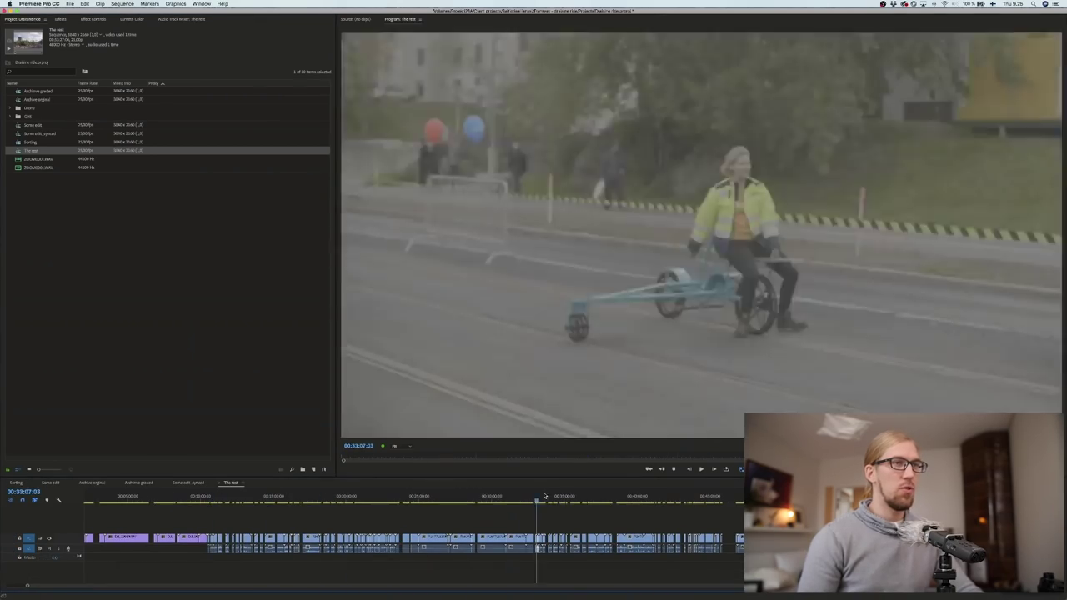
{"action": "left_click_drag", "start_coordinate": [544, 496], "coordinate": [805, 495]}
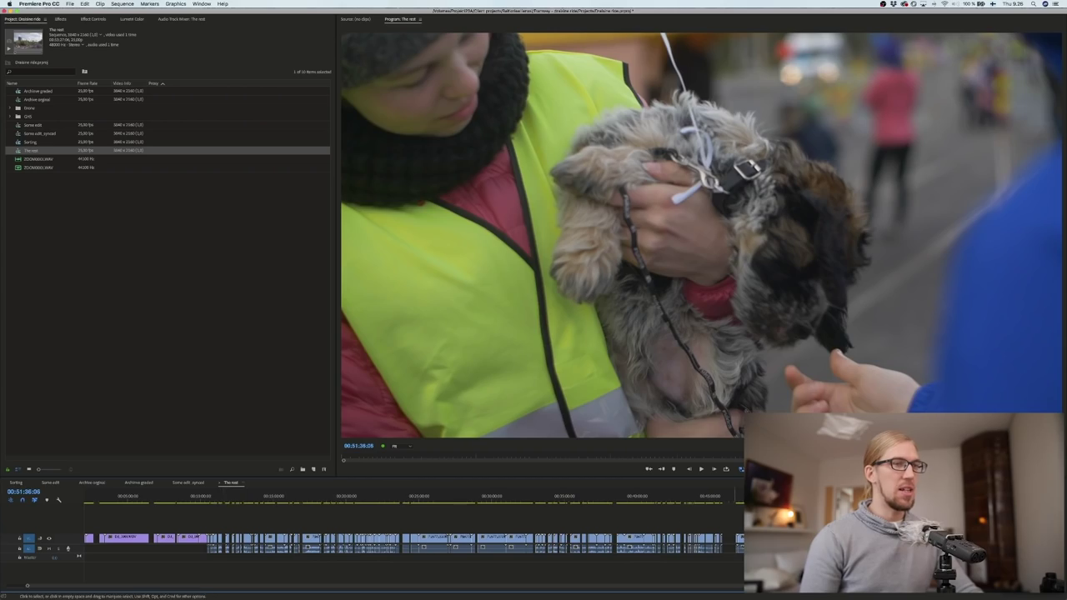
{"action": "left_click_drag", "start_coordinate": [806, 497], "coordinate": [857, 528]}
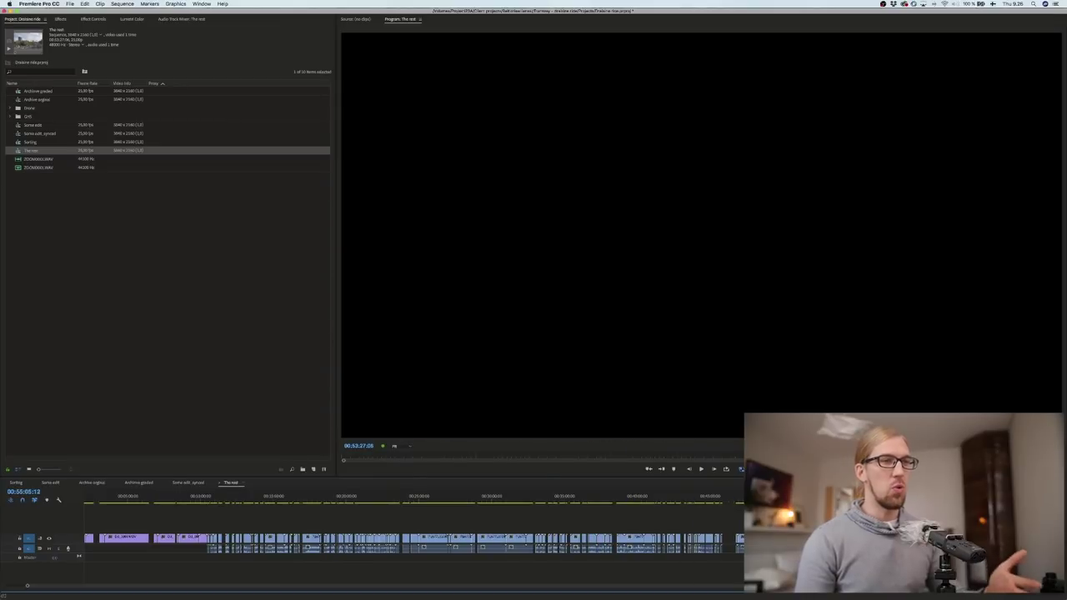
Step: Close the Some edit_synced sequence and return to the Sorting sequence
{"action": "left_click", "coordinate": [188, 483]}
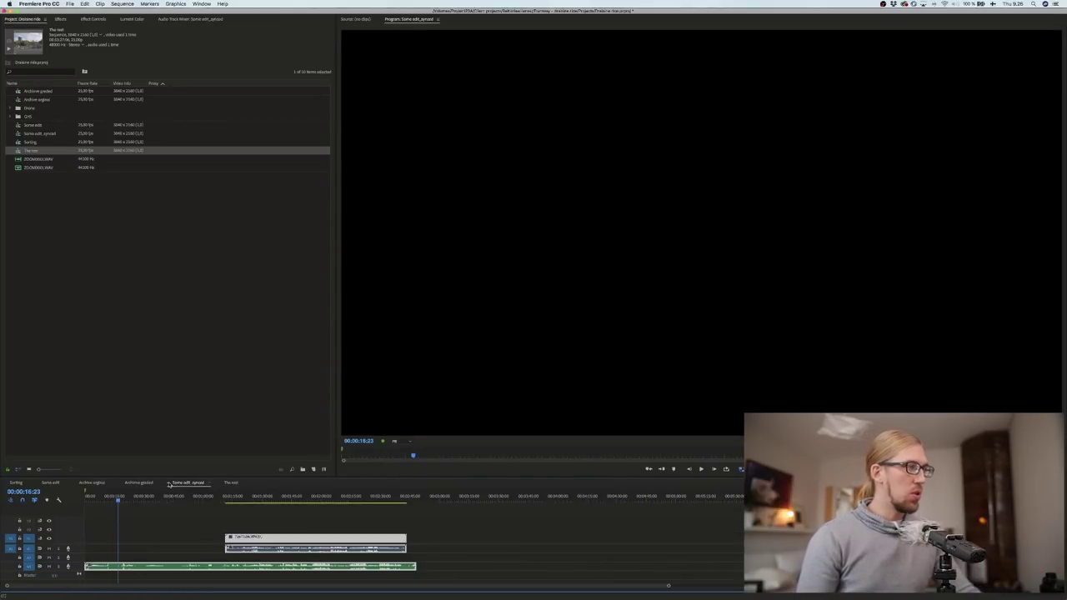
{"action": "left_click", "coordinate": [169, 484]}
{"action": "left_click", "coordinate": [139, 483]}
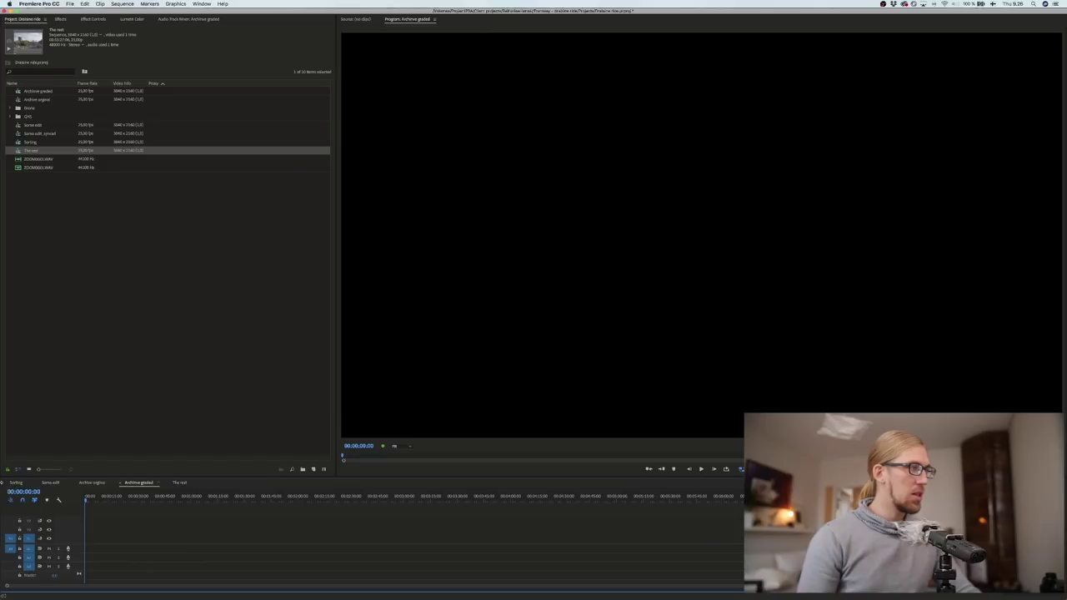
{"action": "left_click", "coordinate": [51, 483]}
{"action": "left_click", "coordinate": [16, 483]}
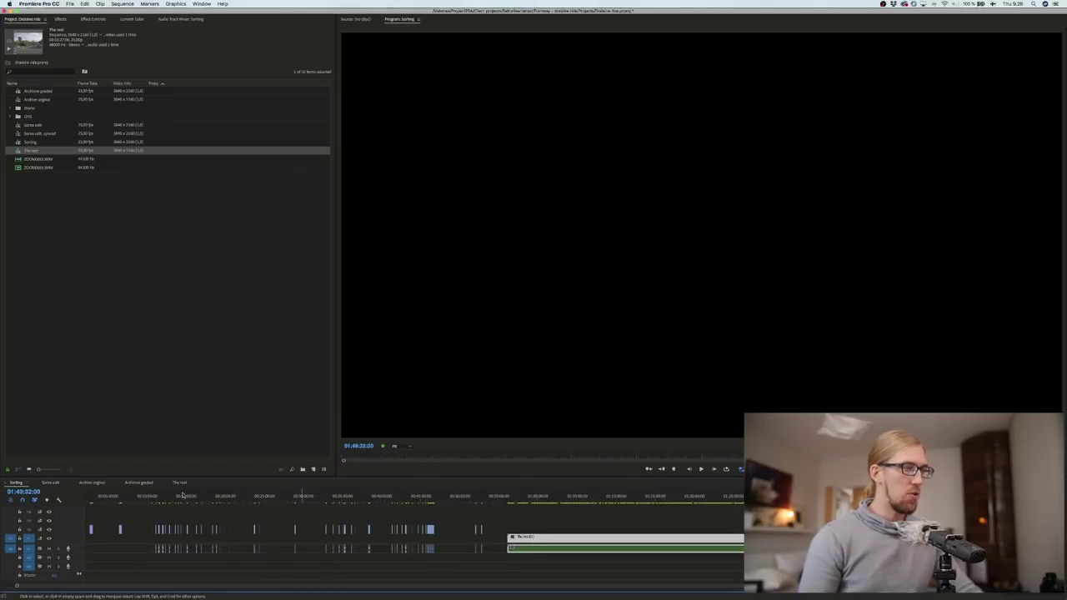
Step: Delete the nested clip The rest from the Sorting sequence and close all gaps between the chosen shots
{"action": "key", "text": "Delete"}
{"action": "scroll", "coordinate": [452, 517], "scroll_direction": "up", "scroll_amount": 4}
{"action": "scroll", "coordinate": [450, 519], "scroll_direction": "down", "scroll_amount": 1}
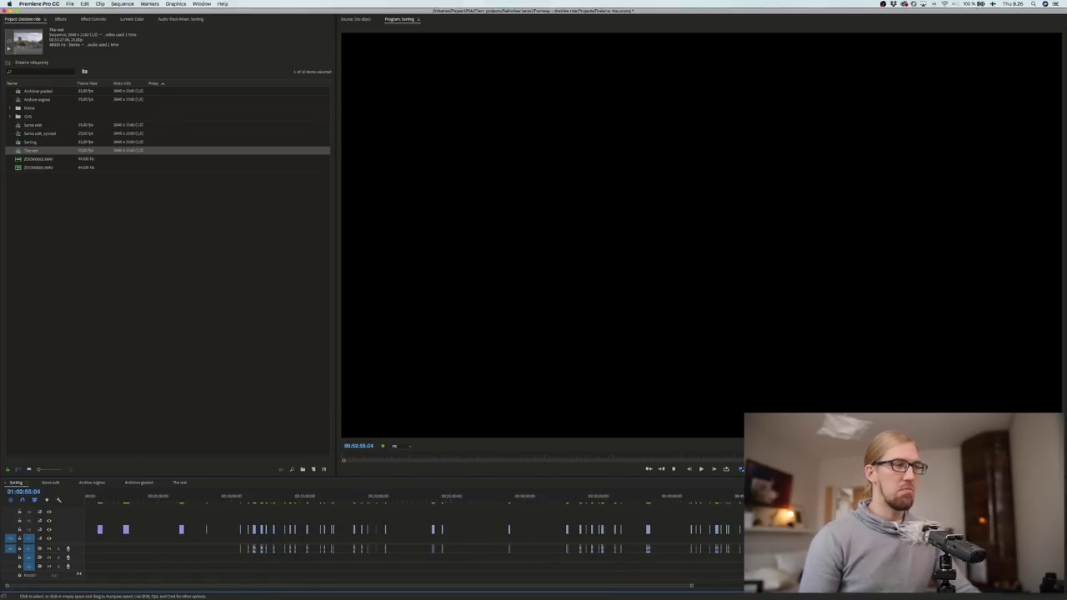
{"action": "left_click", "coordinate": [129, 4]}
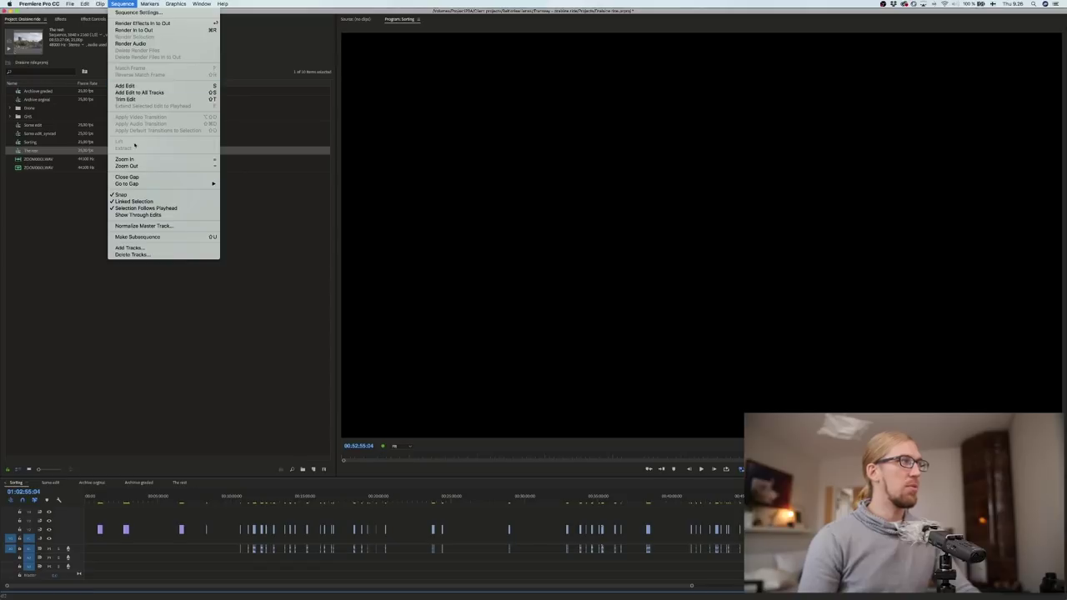
{"action": "left_click", "coordinate": [129, 176]}
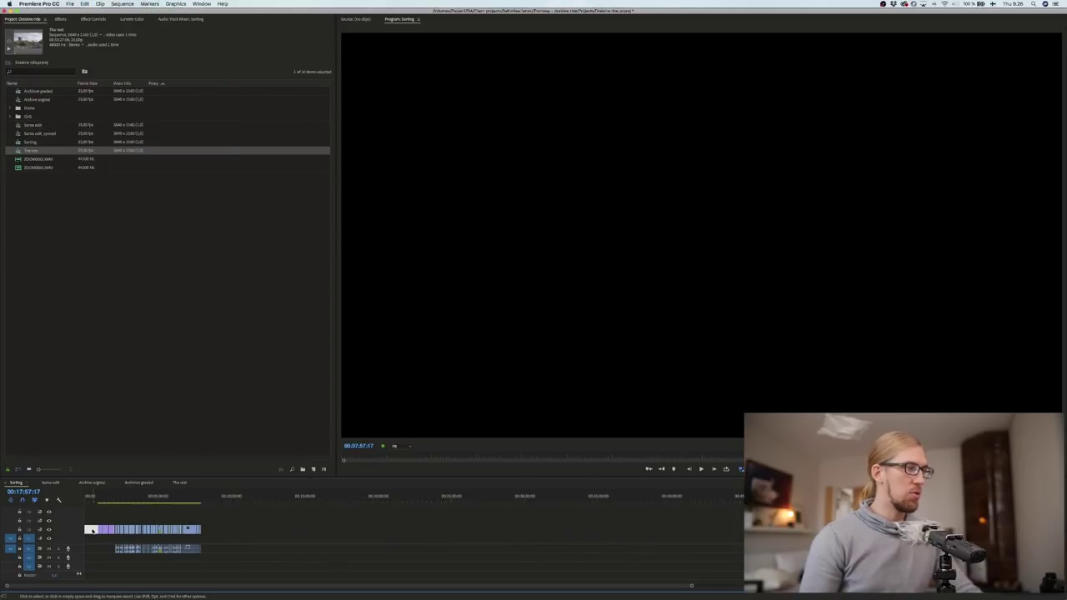
Step: Move all chosen shots down to the lowest video track
{"action": "key", "text": "backslash"}
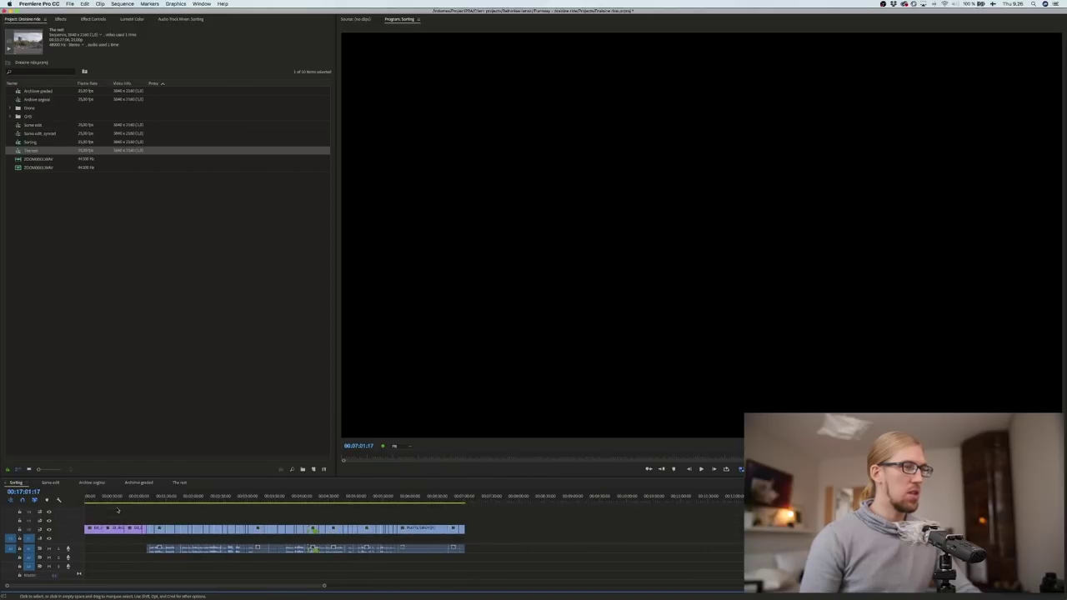
{"action": "key", "text": "super+a"}
{"action": "left_click_drag", "start_coordinate": [111, 530], "coordinate": [113, 540]}
{"action": "left_click", "coordinate": [116, 529]}
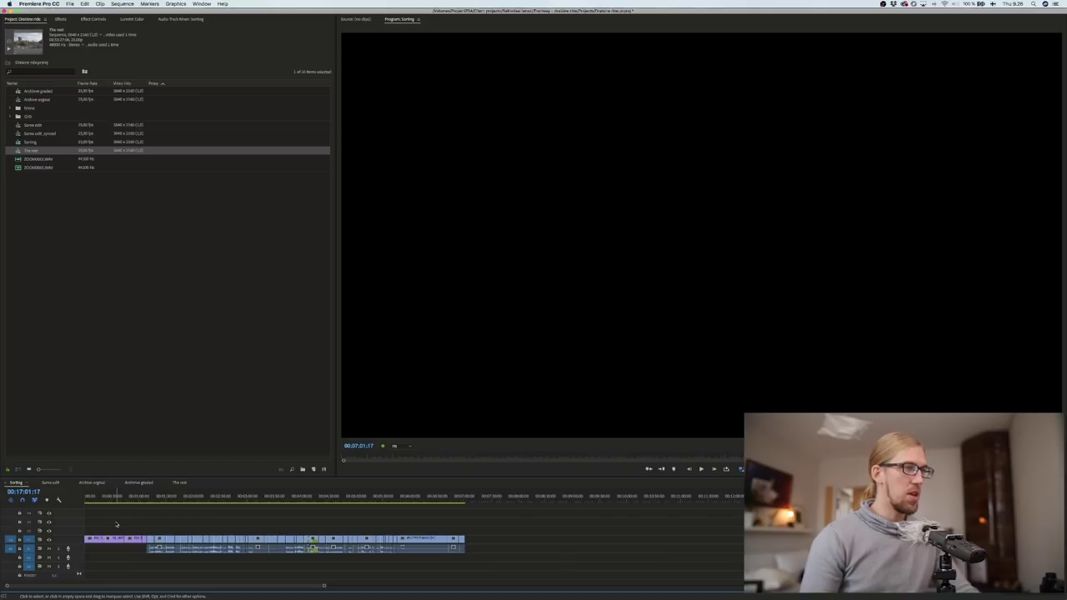
Step: Copy all the sorted shots into both the Archive original and the Archive graded sequences
{"action": "scroll", "coordinate": [173, 518], "scroll_direction": "up", "scroll_amount": 3}
{"action": "scroll", "coordinate": [173, 518], "scroll_direction": "left", "scroll_amount": 1}
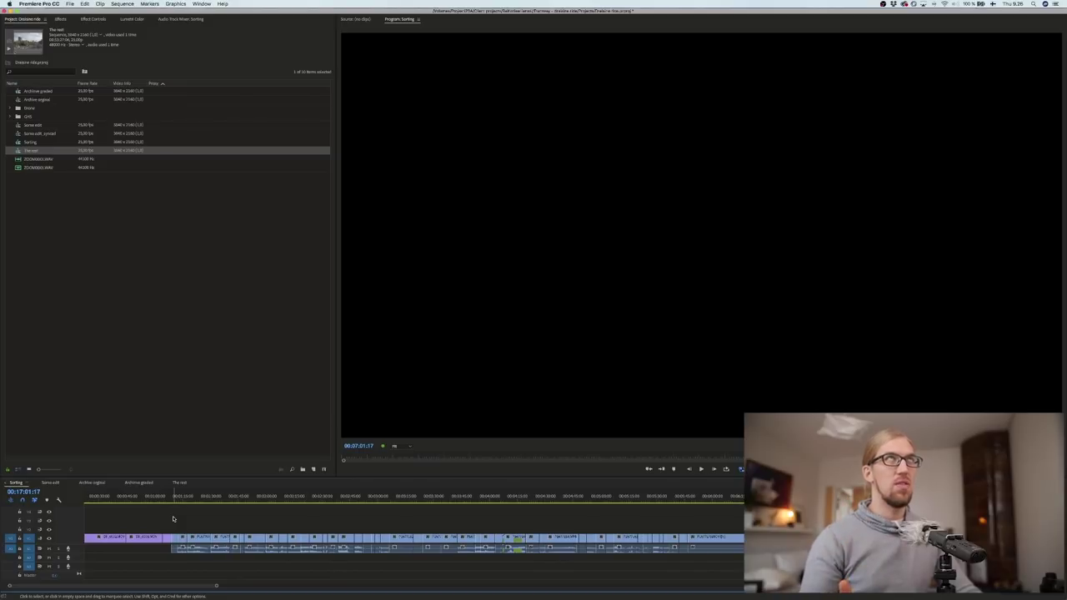
{"action": "left_click_drag", "start_coordinate": [115, 524], "coordinate": [750, 554]}
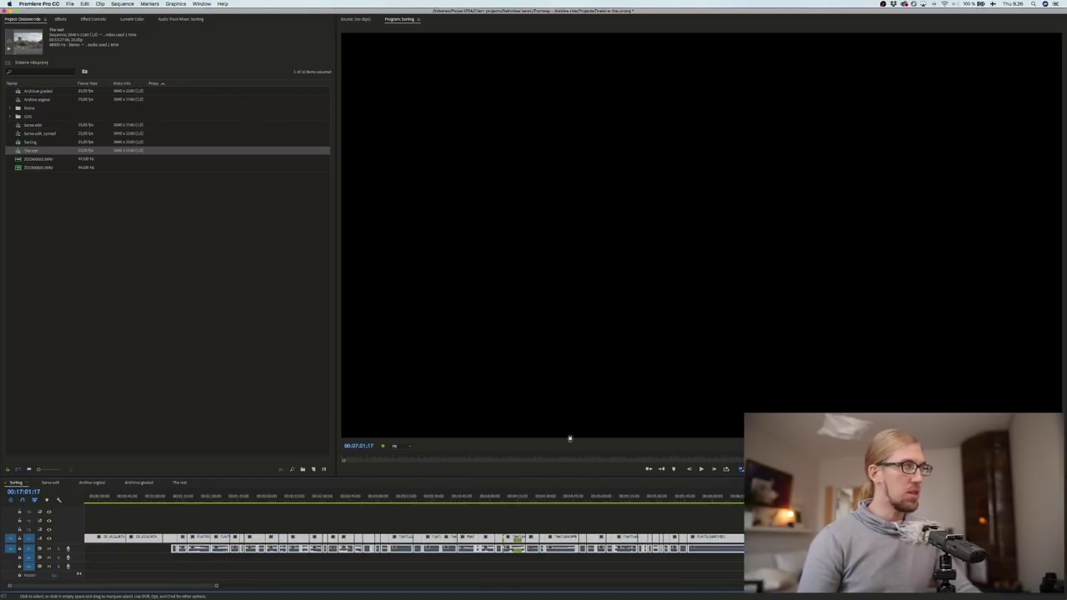
{"action": "double_click", "coordinate": [35, 99]}
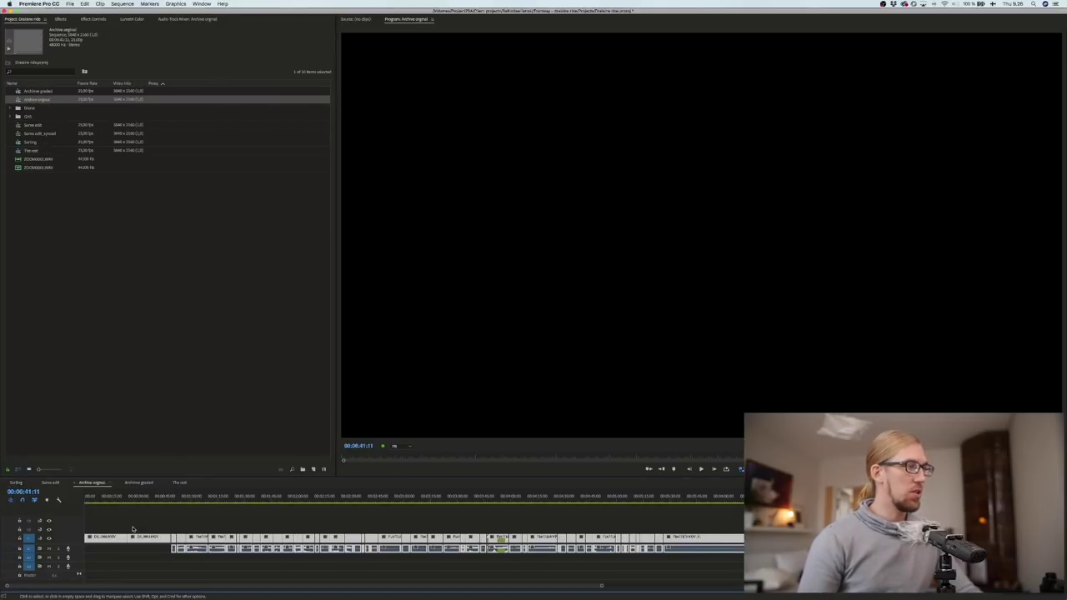
{"action": "key", "text": "backslash"}
{"action": "double_click", "coordinate": [45, 91]}
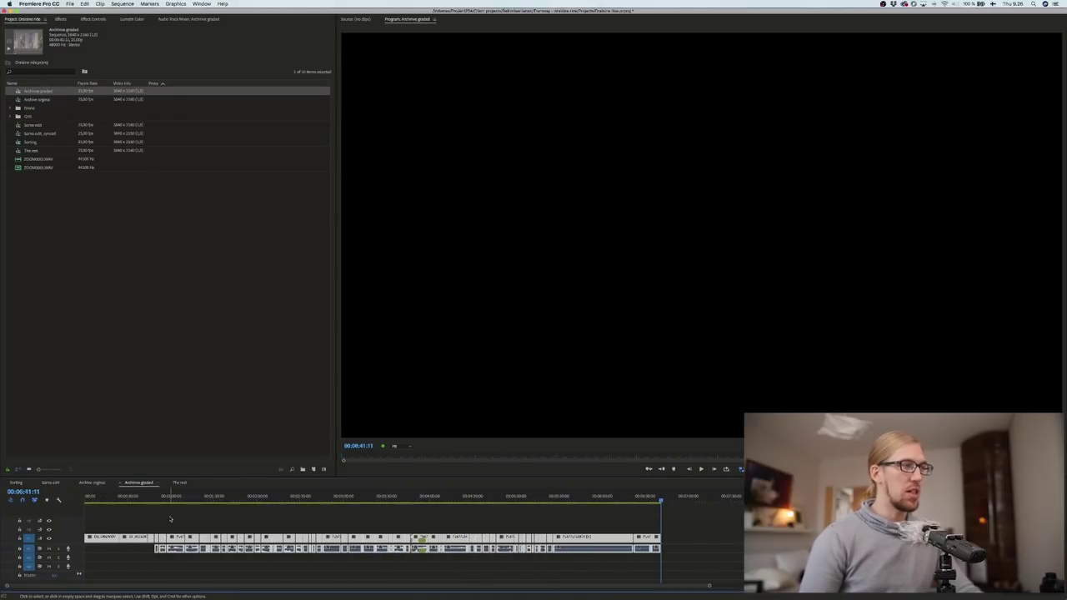
{"action": "key", "text": "super+a"}
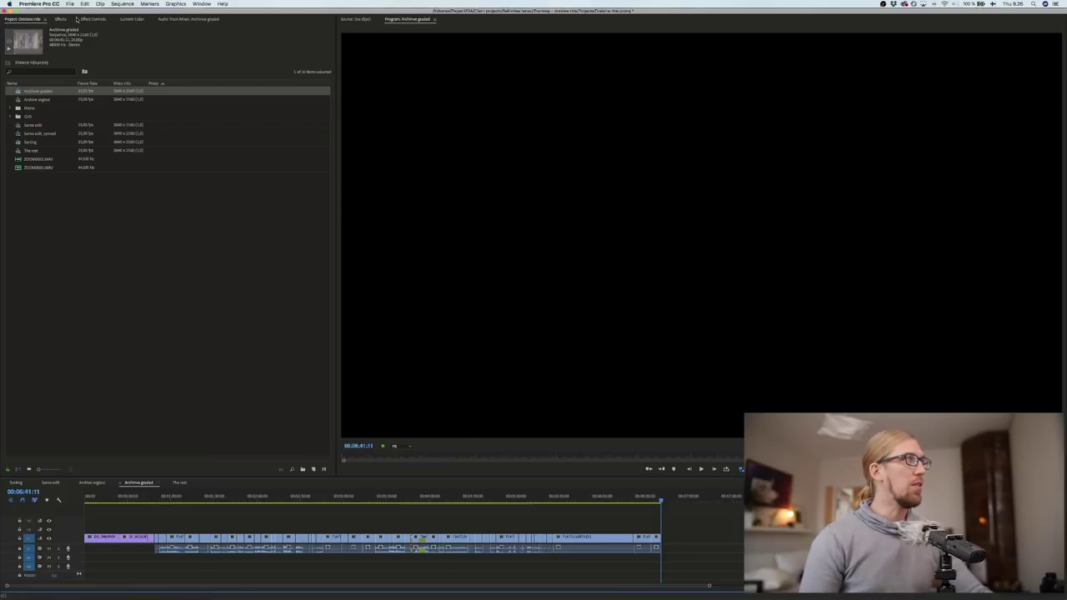
{"action": "scroll", "coordinate": [320, 530], "scroll_direction": "up", "scroll_amount": 1}
{"action": "scroll", "coordinate": [320, 530], "scroll_direction": "left", "scroll_amount": 2}
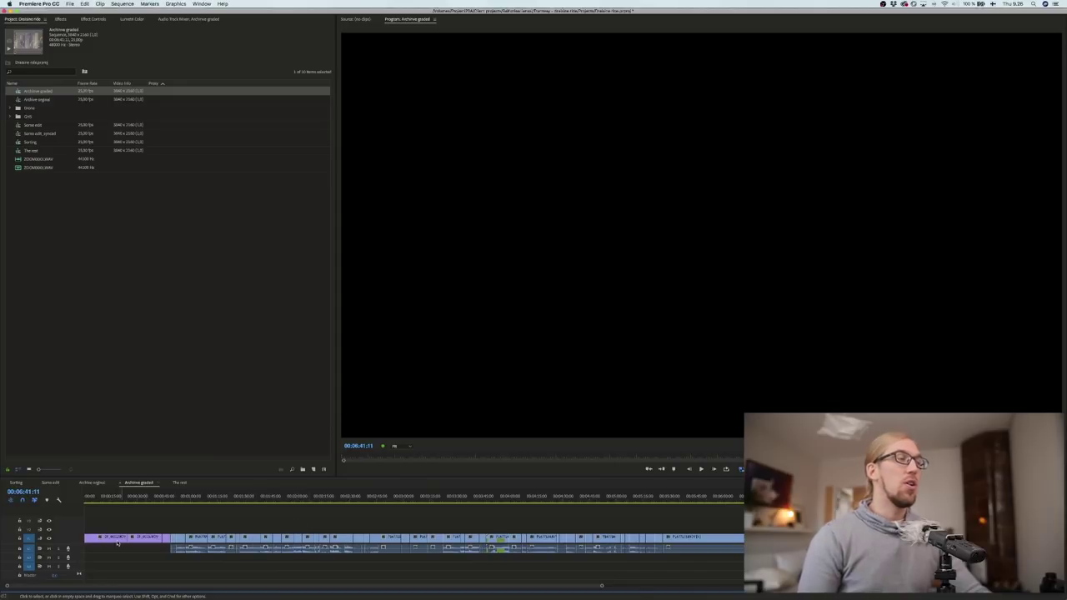
{"action": "left_click", "coordinate": [73, 3]}
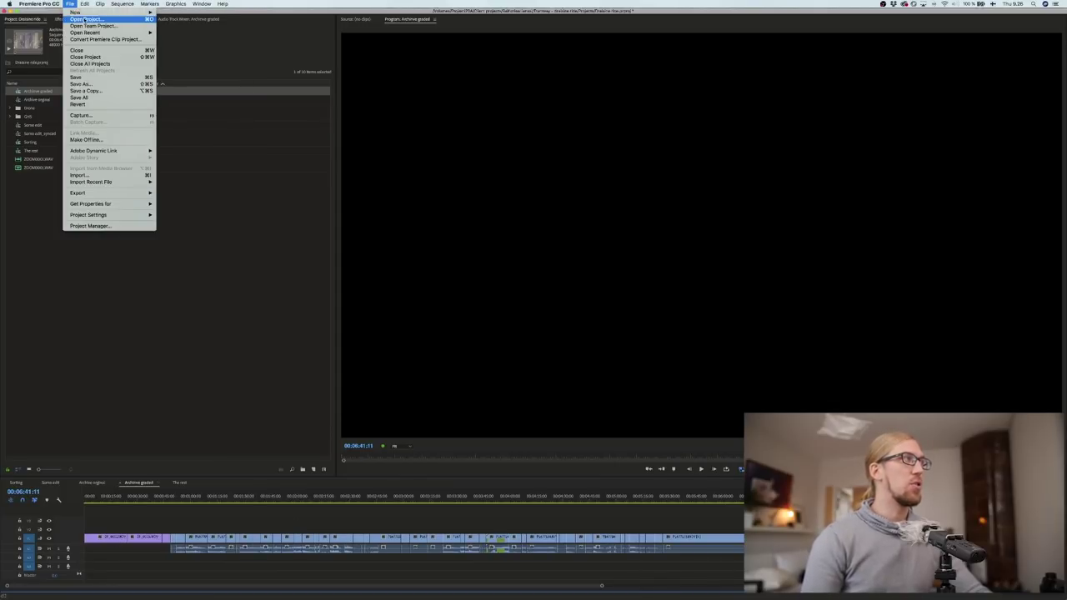
{"action": "left_click", "coordinate": [84, 19]}
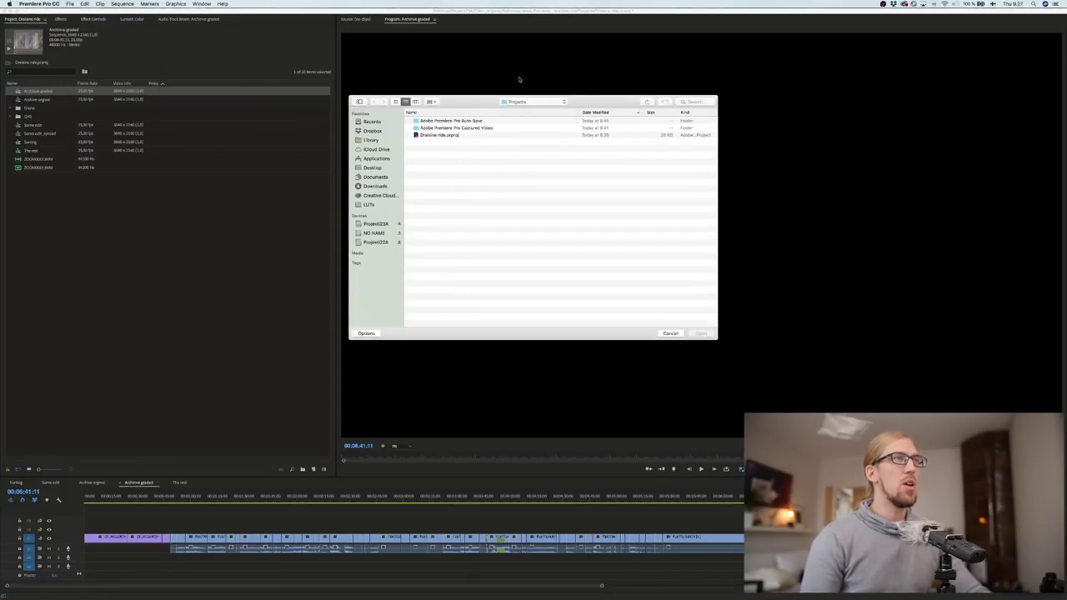
{"action": "left_click", "coordinate": [671, 334]}
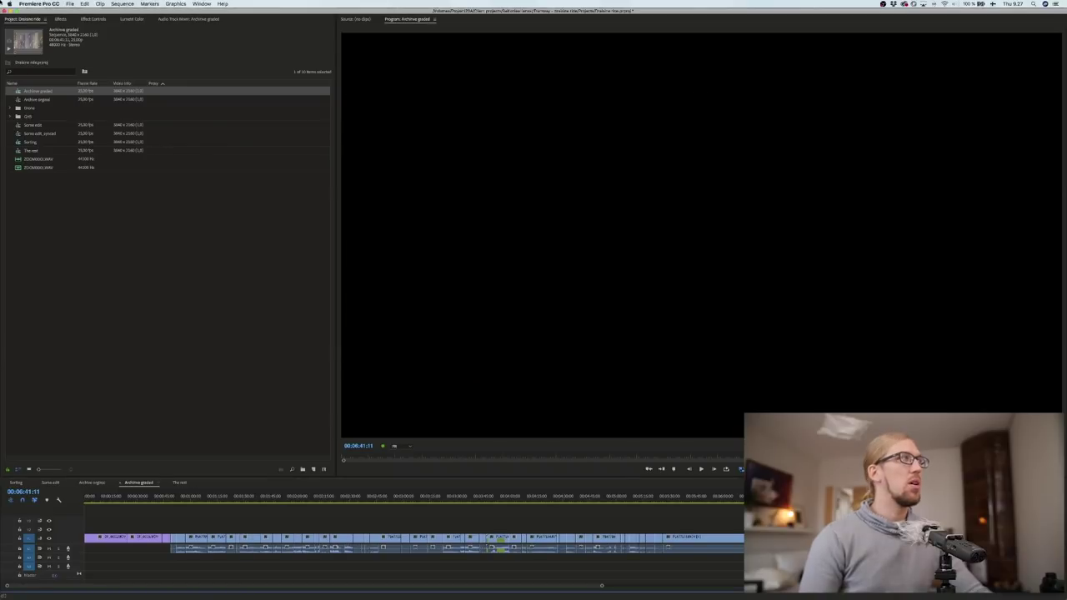
Step: Open the recently used GH5 Looks gallery project alongside the current one
{"action": "left_click", "coordinate": [73, 4]}
{"action": "mouse_move", "coordinate": [91, 31]}
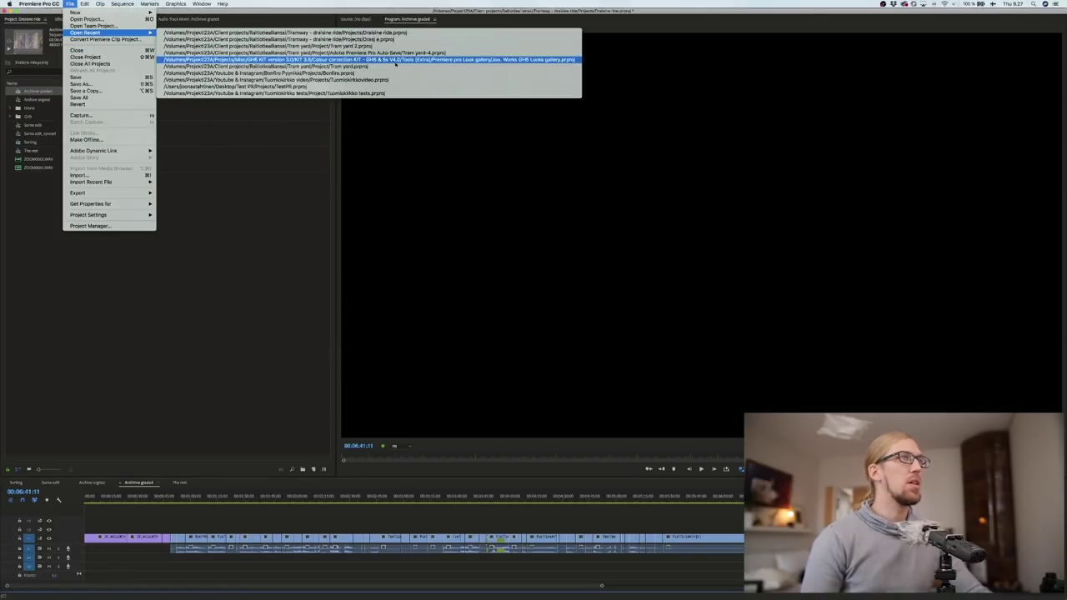
{"action": "left_click", "coordinate": [395, 60]}
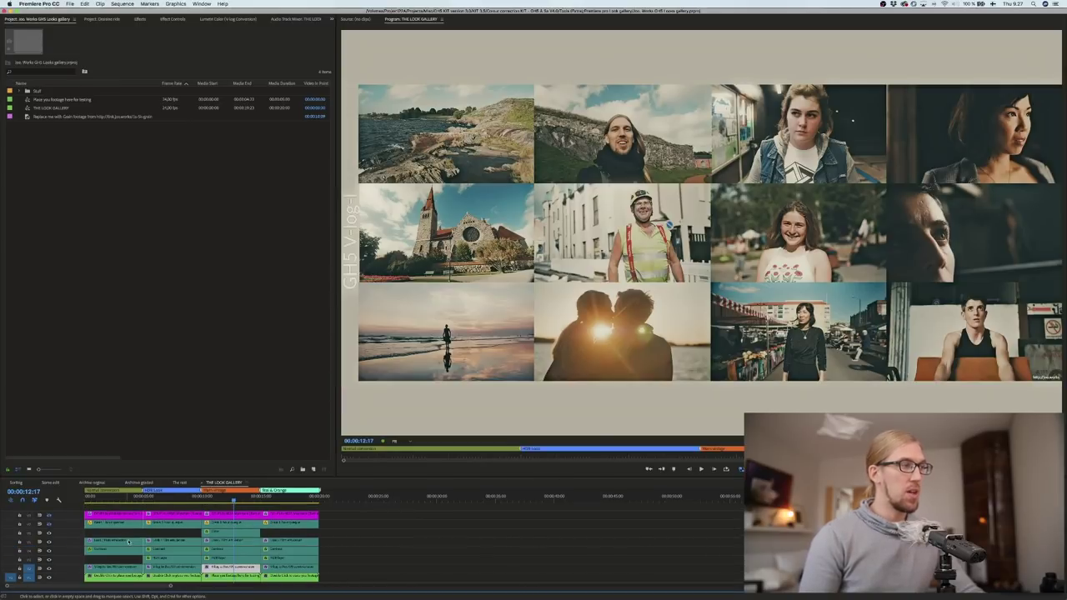
Step: Select and copy the HDR Look's adjustment layers in THE LOOK GALLERY, leaving out its second-highest layer and the placeholder footage
{"action": "left_click", "coordinate": [167, 491]}
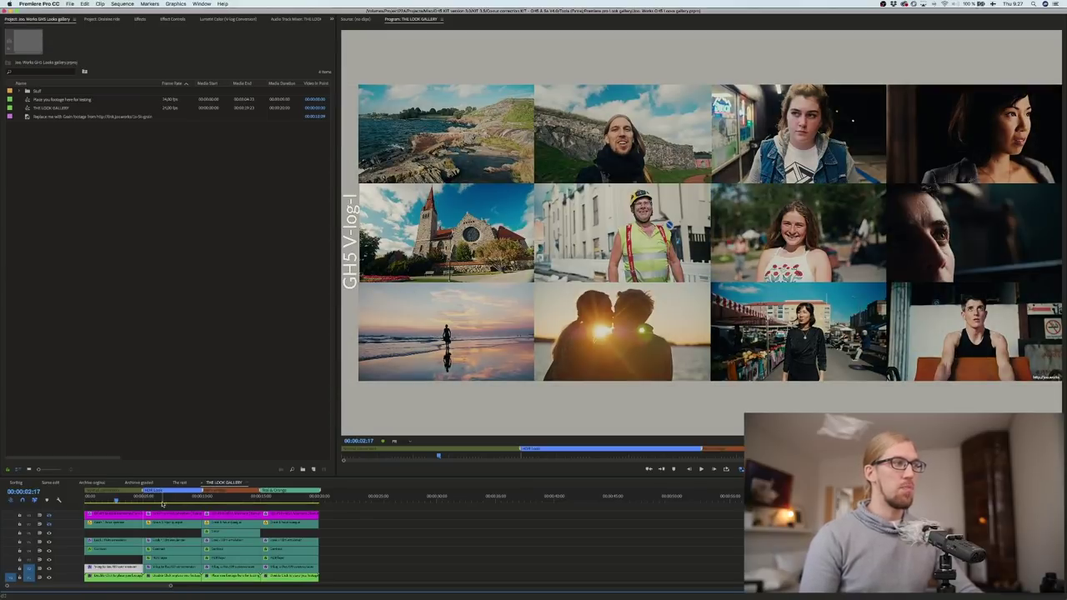
{"action": "left_click", "coordinate": [162, 498]}
{"action": "left_click_drag", "start_coordinate": [166, 532], "coordinate": [174, 567]}
{"action": "left_click_drag", "start_coordinate": [172, 527], "coordinate": [173, 515]}
{"action": "left_click", "coordinate": [179, 532]}
{"action": "left_click", "coordinate": [180, 524]}
{"action": "left_click", "coordinate": [181, 516]}
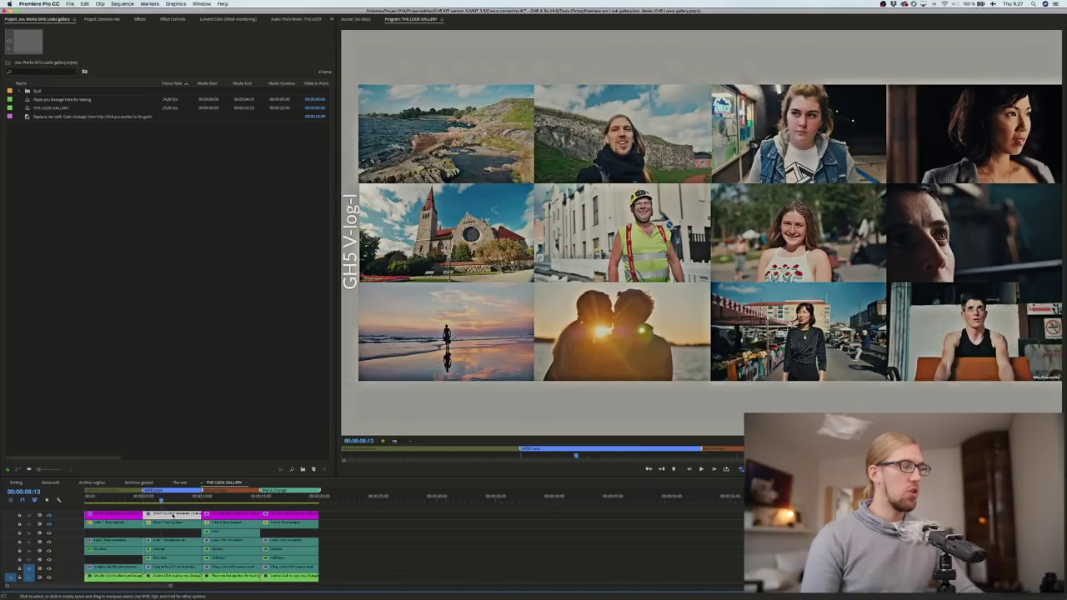
{"action": "left_click_drag", "start_coordinate": [167, 504], "coordinate": [188, 555]}
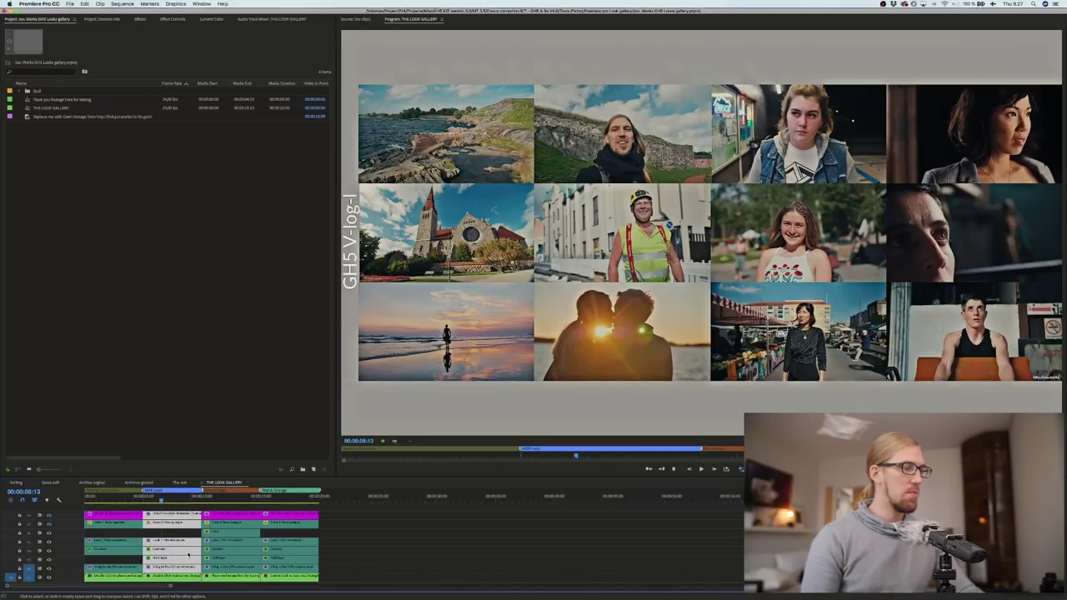
{"action": "left_click", "coordinate": [180, 526], "text": "shift"}
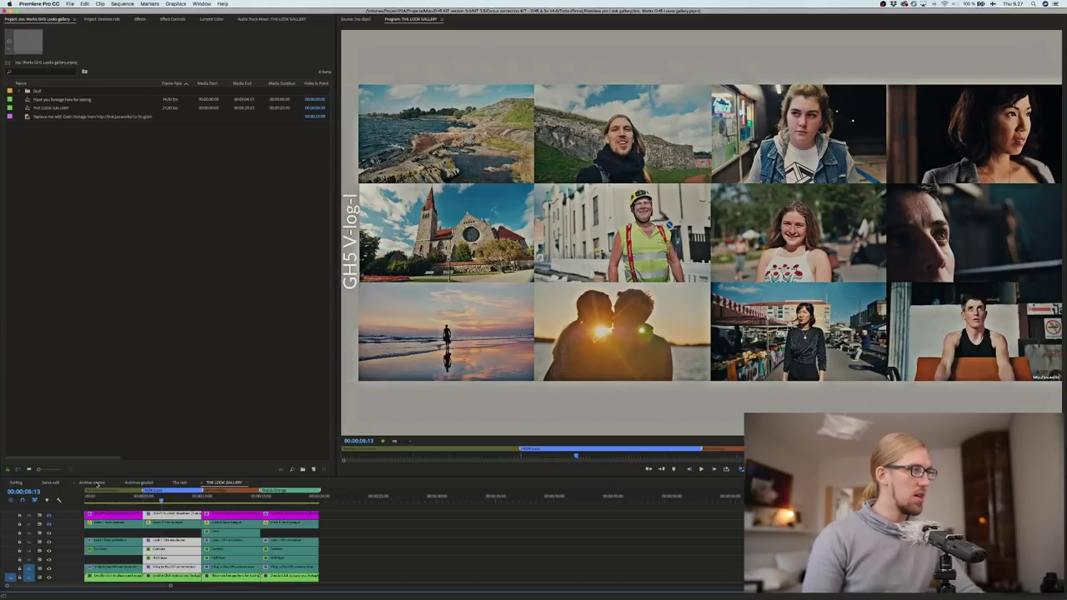
Step: Paste the copied look layers at the start of the Archive graded sequence, on the video tracks above the footage
{"action": "left_click", "coordinate": [149, 483]}
{"action": "key", "text": "Home"}
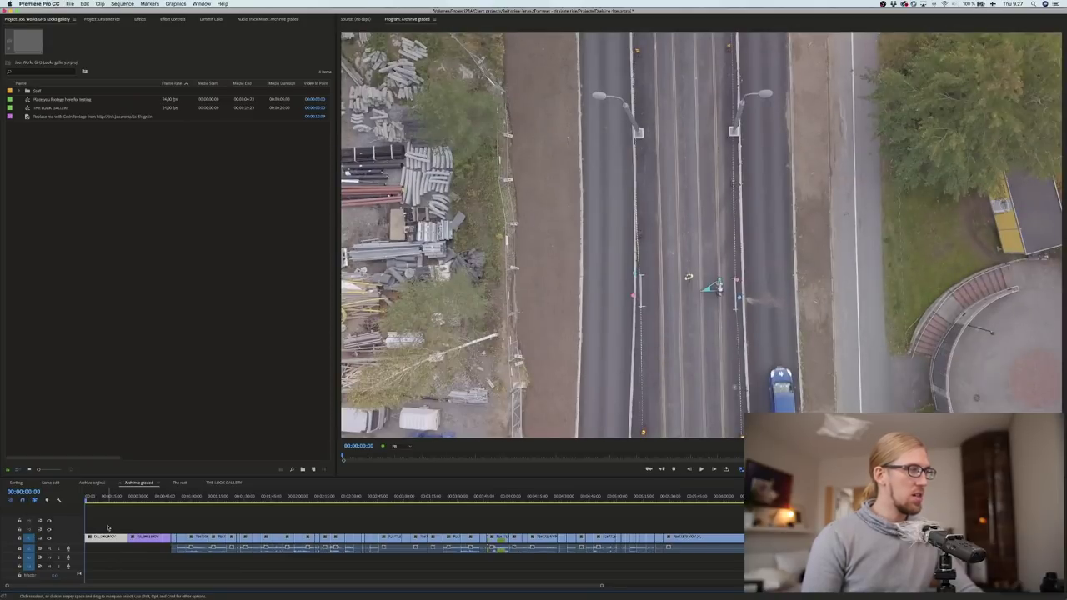
{"action": "left_click", "coordinate": [29, 530]}
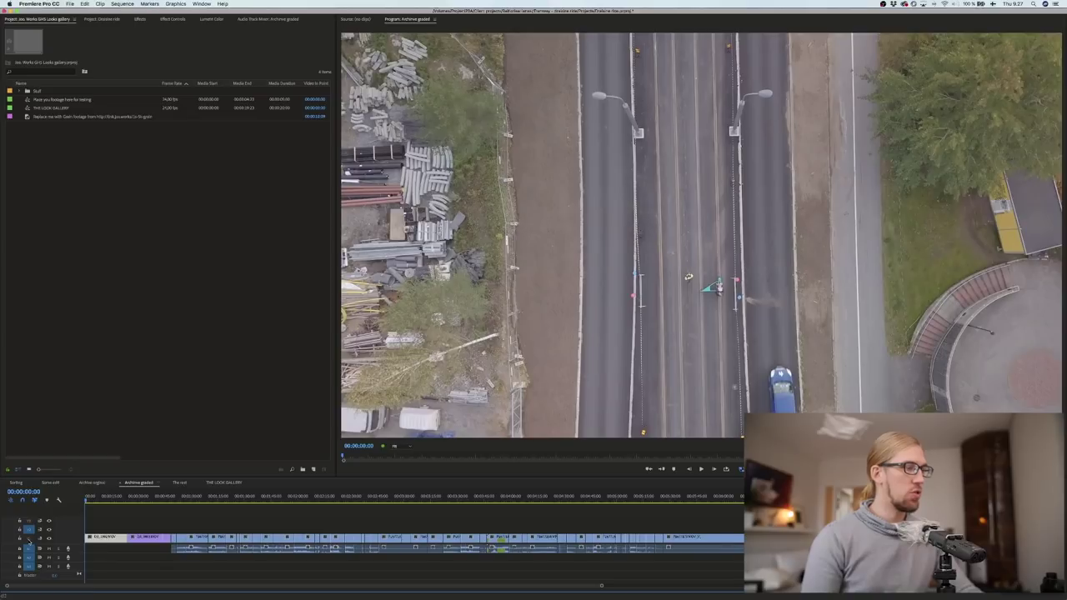
{"action": "key", "text": "super+v"}
{"action": "scroll", "coordinate": [103, 523], "scroll_direction": "up", "scroll_amount": 2}
{"action": "scroll", "coordinate": [102, 522], "scroll_direction": "down", "scroll_amount": 1}
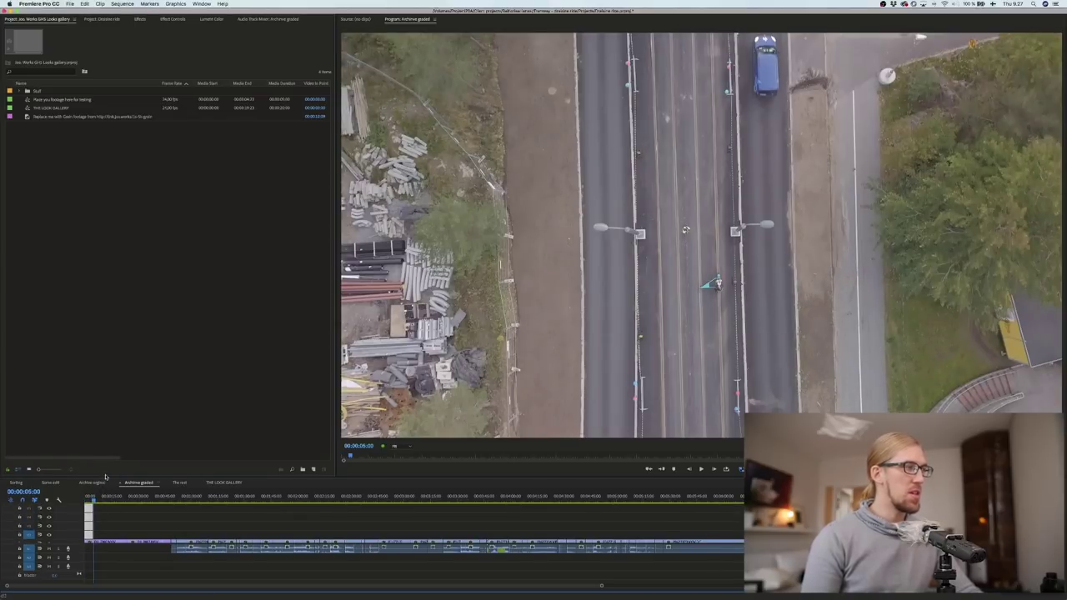
Step: Enlarge the timeline area and extend all pasted look layers to span the footage of the sequence
{"action": "left_click_drag", "start_coordinate": [106, 468], "coordinate": [106, 428]}
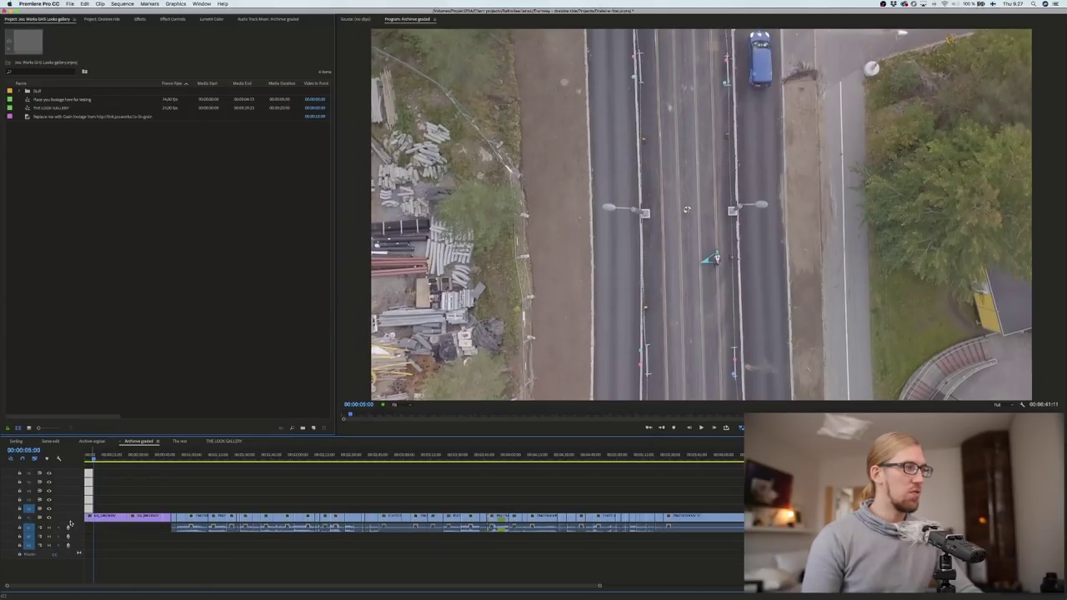
{"action": "left_click_drag", "start_coordinate": [74, 524], "coordinate": [73, 532]}
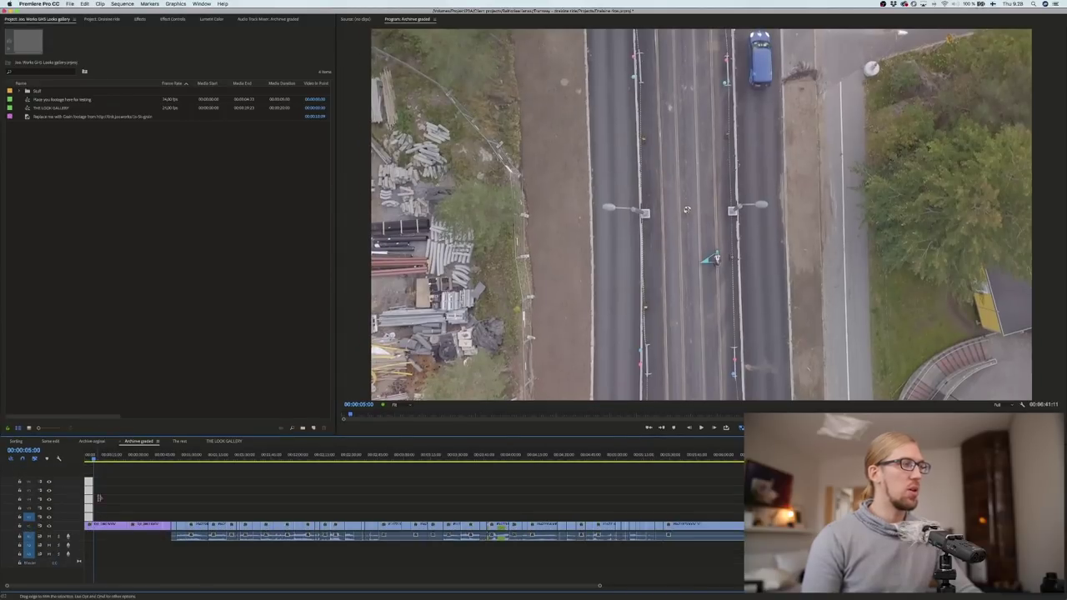
{"action": "left_click_drag", "start_coordinate": [95, 494], "coordinate": [741, 500]}
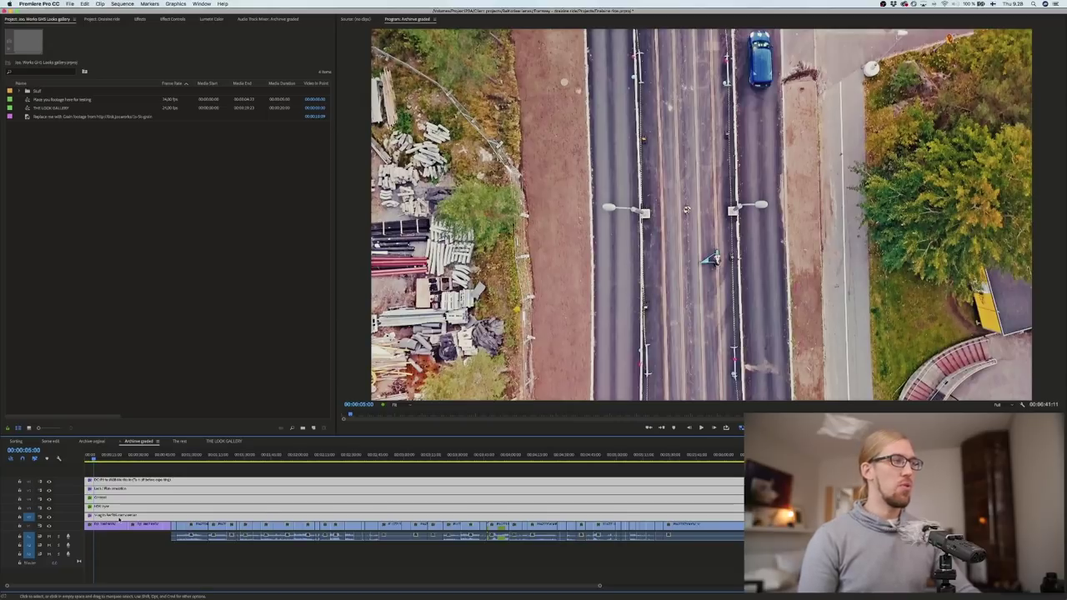
Step: Apply the input LUT Mavic pro 1 - D-log to V-log to the first drone clip
{"action": "left_click", "coordinate": [111, 542]}
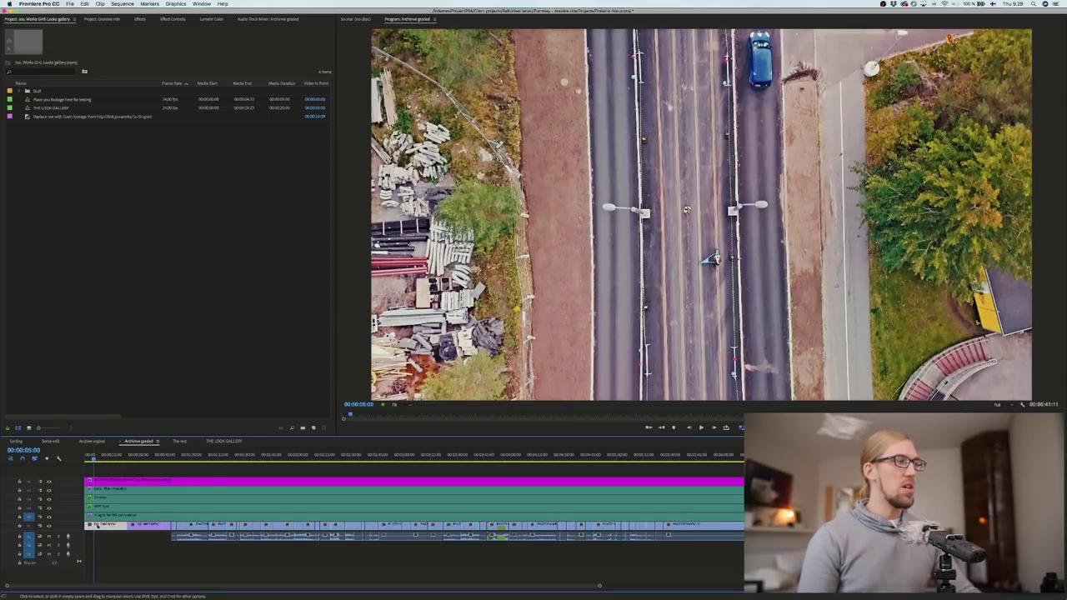
{"action": "left_click", "coordinate": [211, 19]}
{"action": "left_click", "coordinate": [75, 62]}
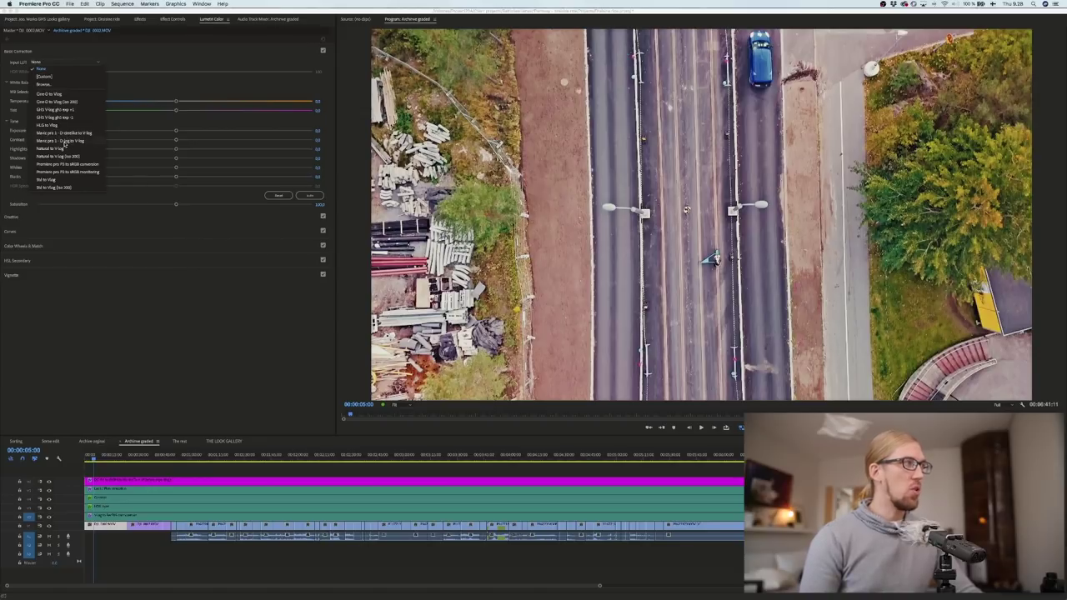
{"action": "left_click", "coordinate": [64, 141]}
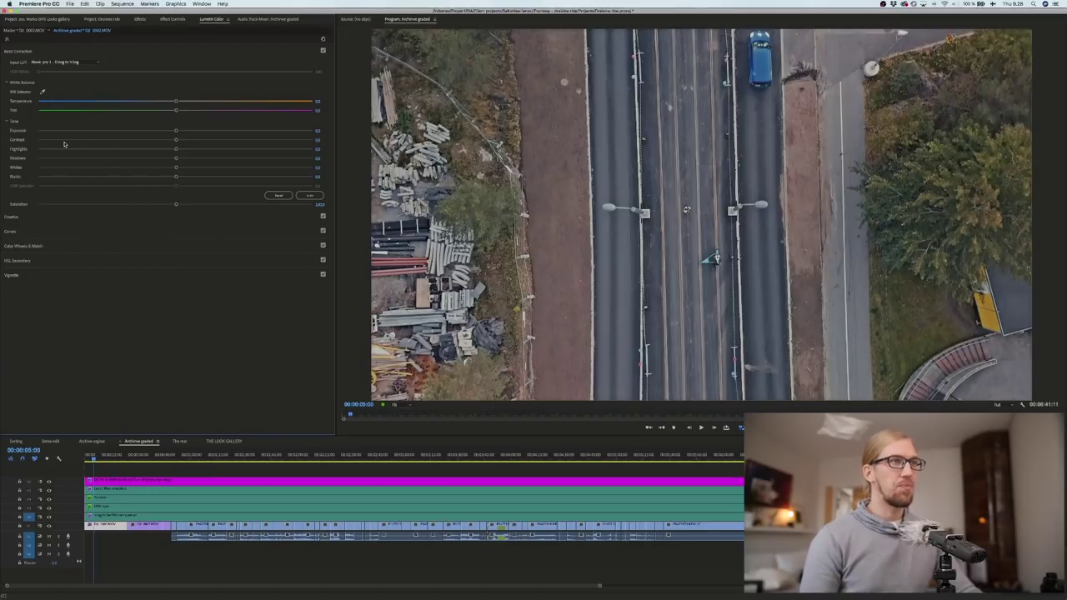
Step: Copy the first drone clip's Lumetri Color effect to the remaining drone clips and check the shot at 00:00:45:20
{"action": "left_click", "coordinate": [106, 529]}
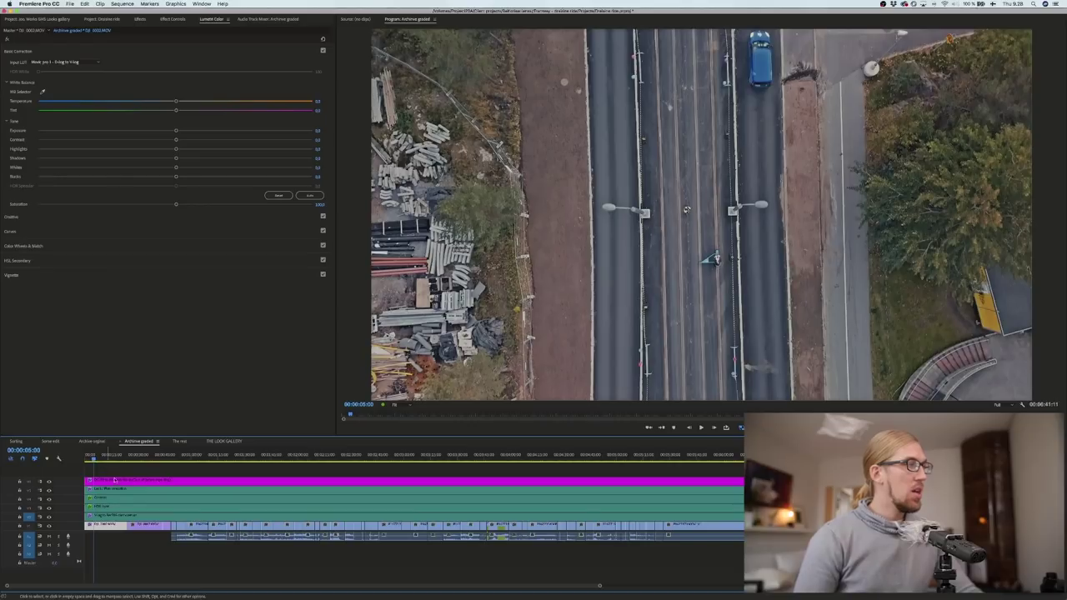
{"action": "left_click", "coordinate": [171, 19]}
{"action": "left_click", "coordinate": [31, 145]}
{"action": "left_click_drag", "start_coordinate": [144, 540], "coordinate": [165, 525]}
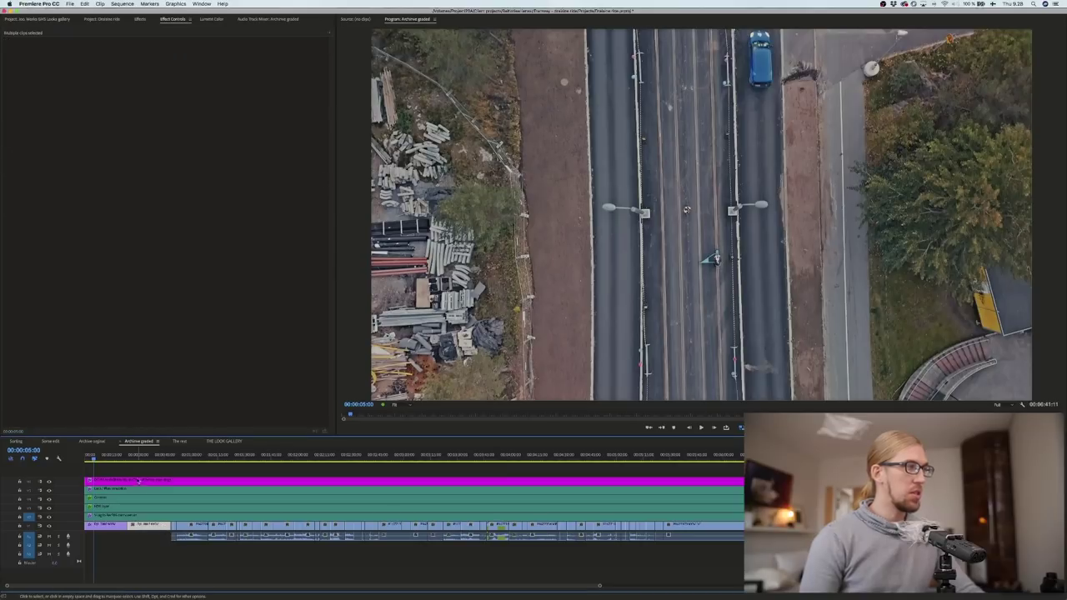
{"action": "left_click", "coordinate": [142, 516]}
{"action": "left_click", "coordinate": [151, 454]}
{"action": "left_click_drag", "start_coordinate": [154, 452], "coordinate": [166, 454]}
{"action": "left_click", "coordinate": [140, 540]}
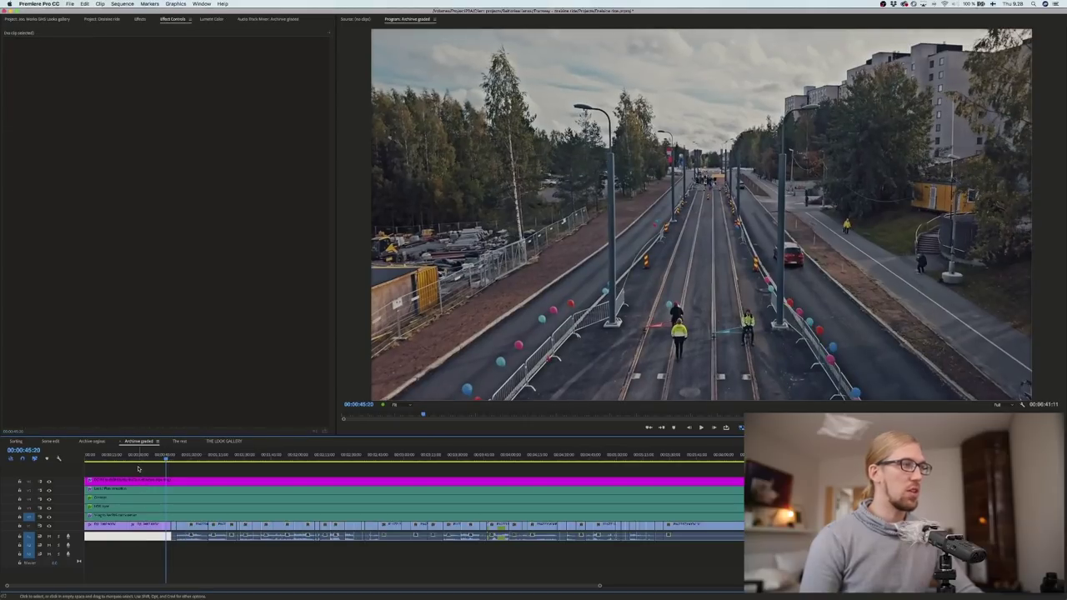
Step: Move the DCI-P3 to sRGB monitoring layer one video track up, leaving an empty track beneath it, and save the project
{"action": "left_click", "coordinate": [100, 481]}
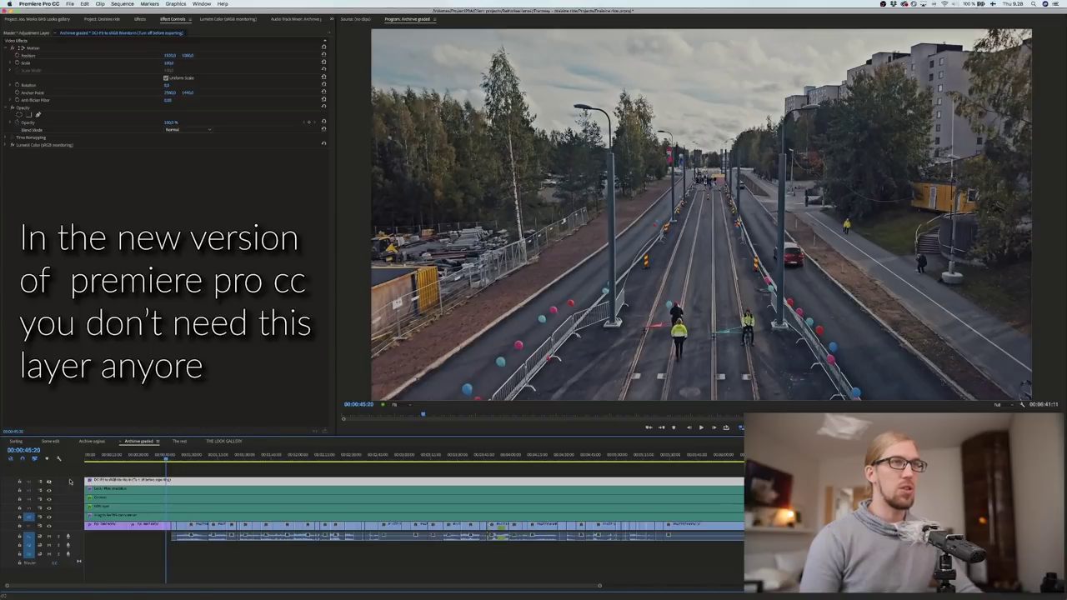
{"action": "left_click", "coordinate": [93, 472]}
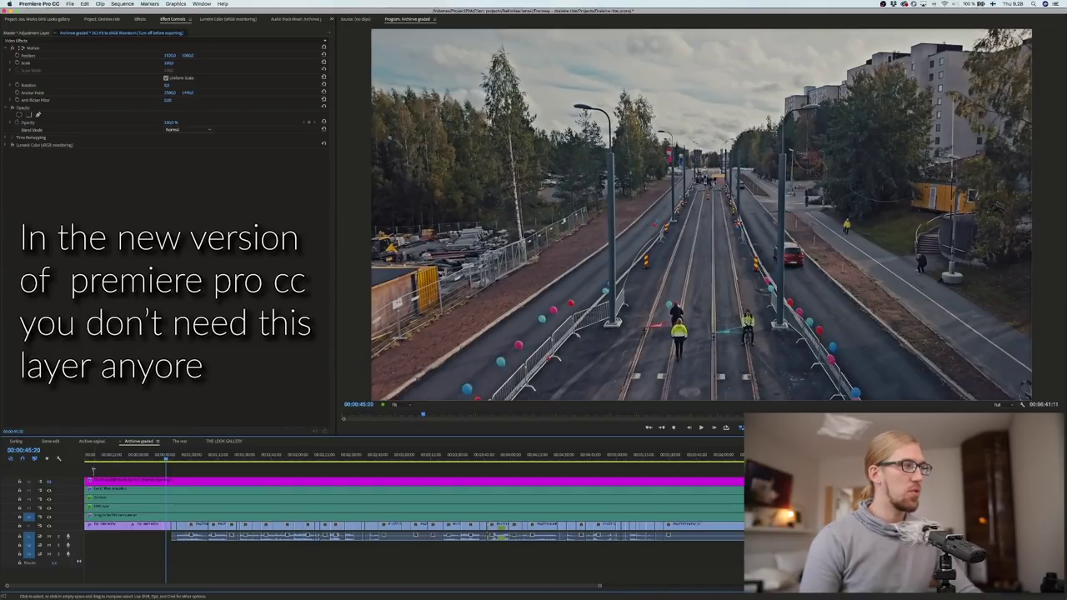
{"action": "left_click_drag", "start_coordinate": [99, 481], "coordinate": [100, 471]}
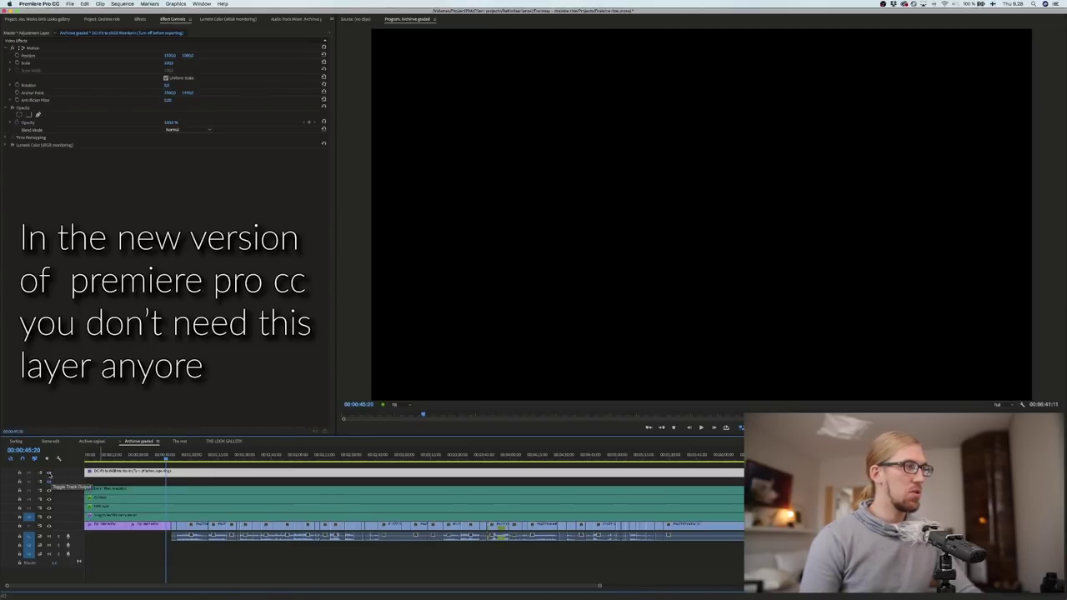
{"action": "left_click", "coordinate": [114, 485]}
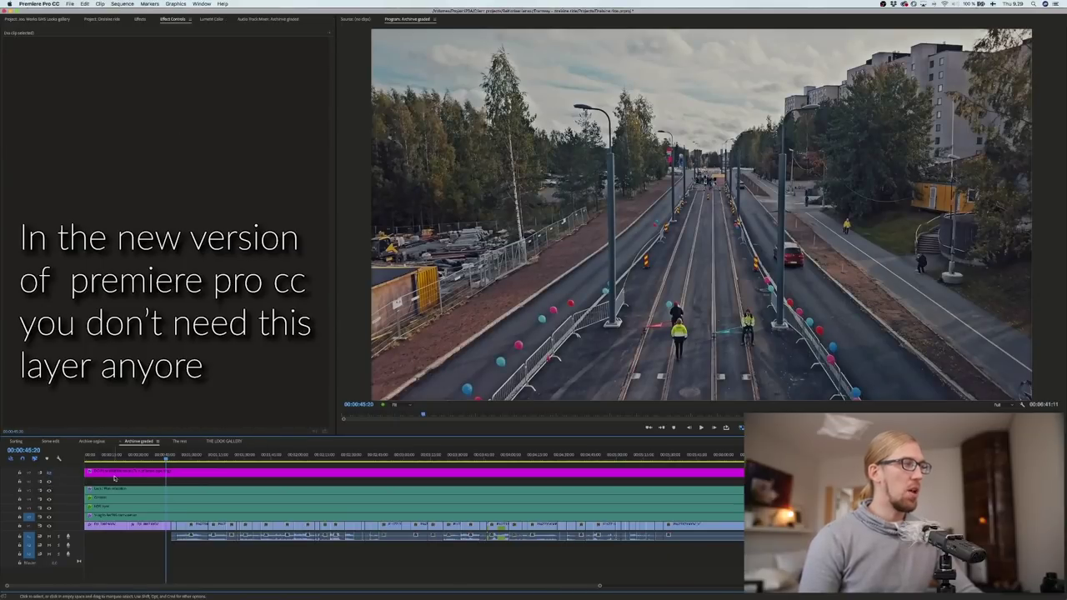
{"action": "left_click", "coordinate": [114, 475]}
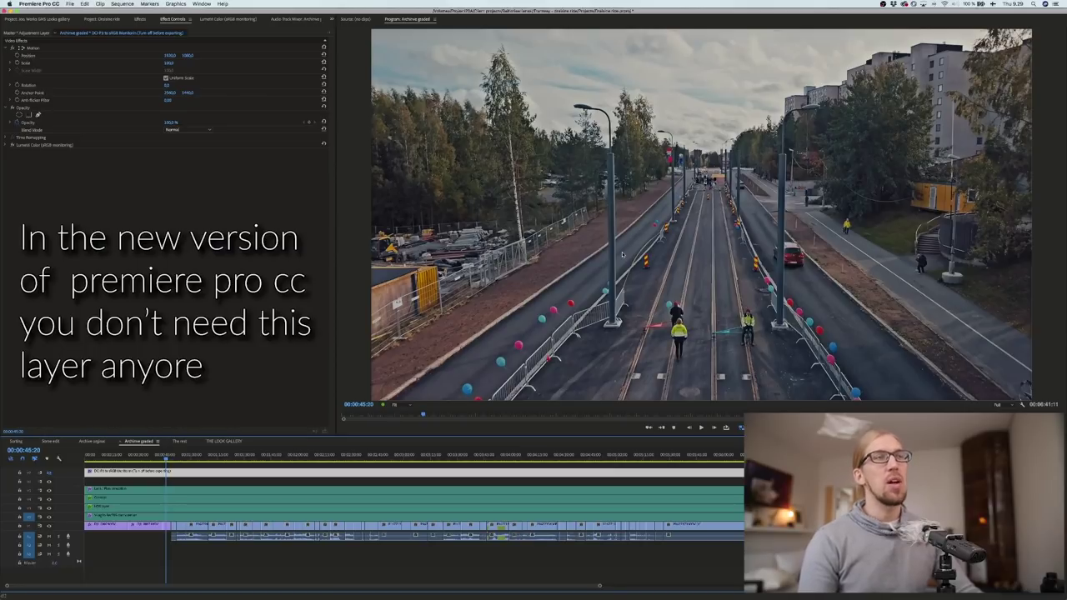
{"action": "key", "text": "super+s"}
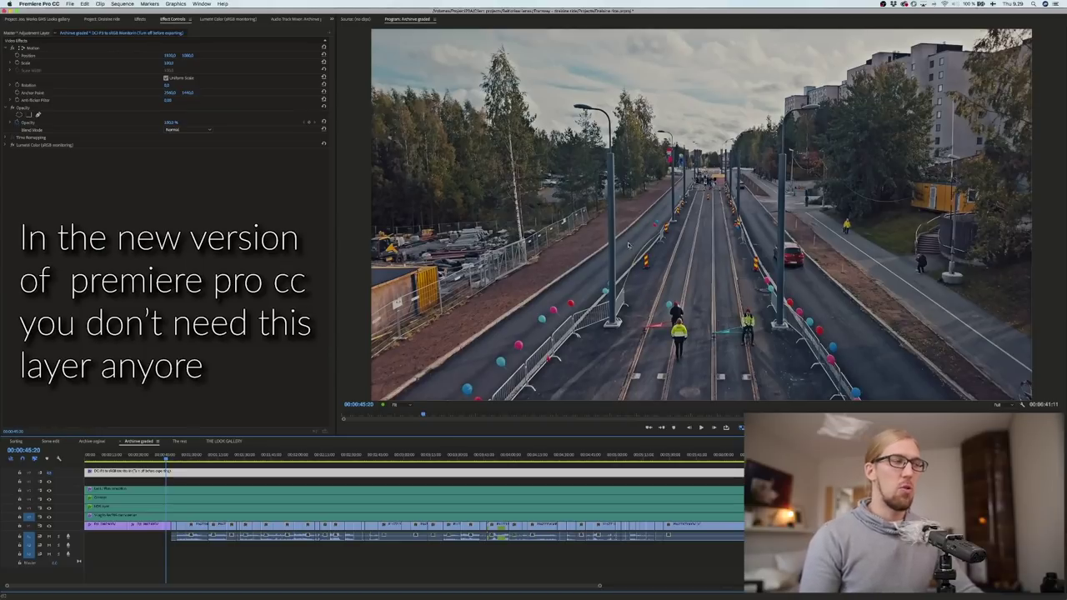
Step: Step through the Archive graded shots cut by cut and examine how the look suits each clip, stopping at the balloon close-up
{"action": "key", "text": "minus"}
{"action": "key", "text": "equal"}
{"action": "key", "text": "equal"}
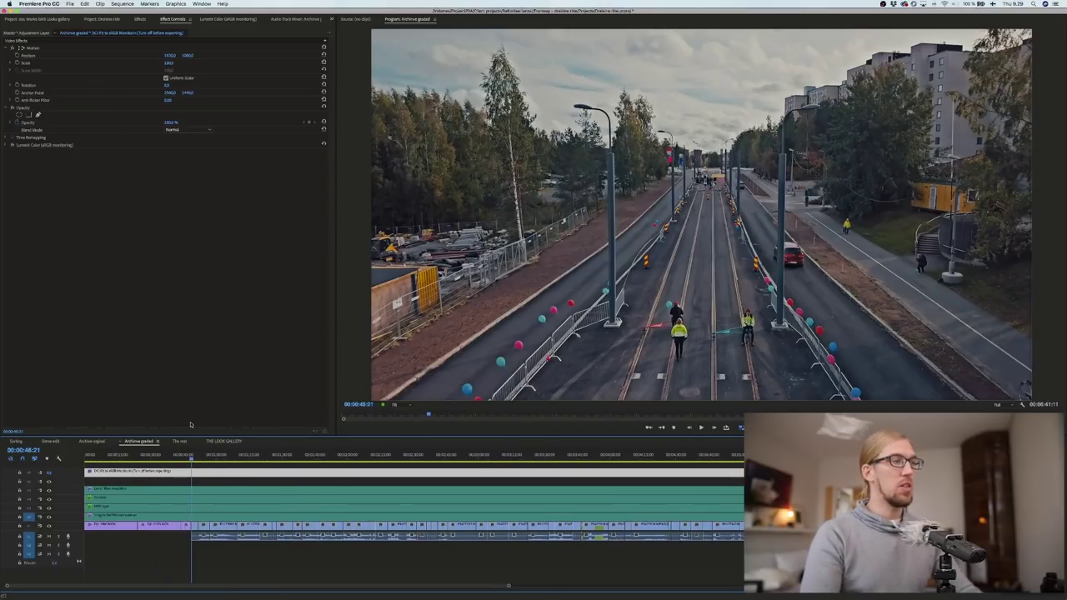
{"action": "key", "text": "Down"}
{"action": "key", "text": "Down"}
{"action": "key", "text": "Down"}
{"action": "key", "text": "Down"}
{"action": "key", "text": "Down"}
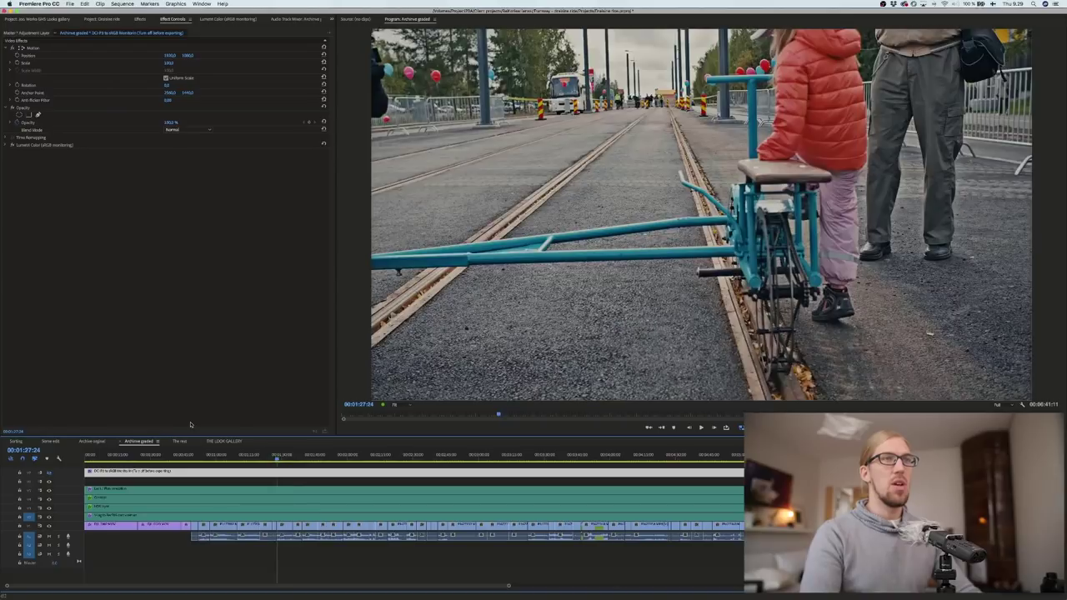
{"action": "key", "text": "Down"}
{"action": "key", "text": "Down"}
{"action": "key", "text": "Down"}
{"action": "key", "text": "Down"}
{"action": "key", "text": "Down"}
{"action": "key", "text": "Down"}
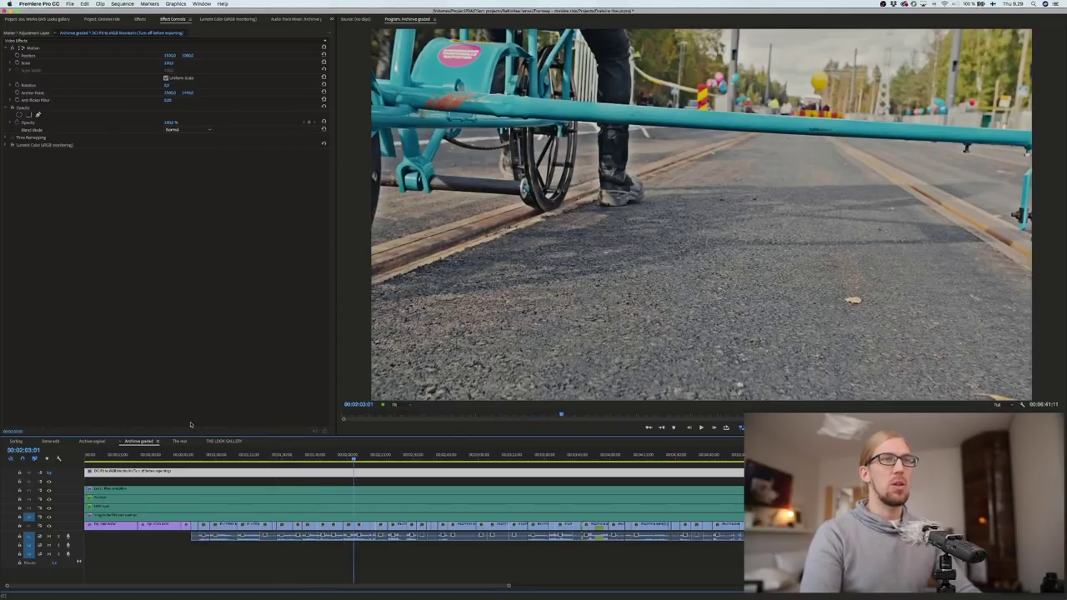
{"action": "key", "text": "Down"}
{"action": "key", "text": "Down"}
{"action": "key", "text": "Down"}
{"action": "key", "text": "Down"}
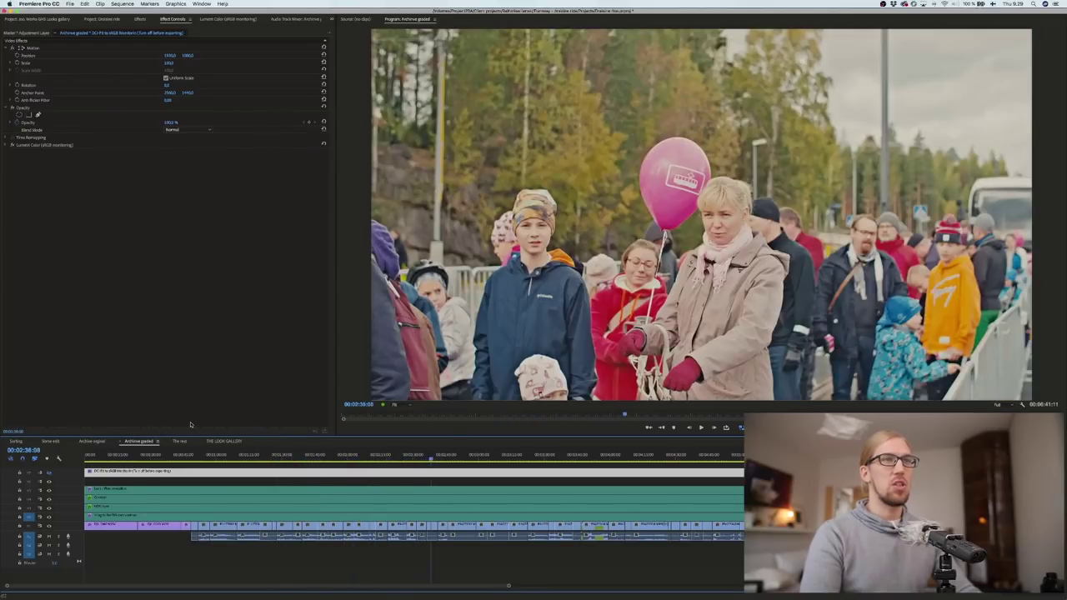
{"action": "key", "text": "Down"}
{"action": "key", "text": "Down"}
{"action": "key", "text": "Down"}
{"action": "key", "text": "Down"}
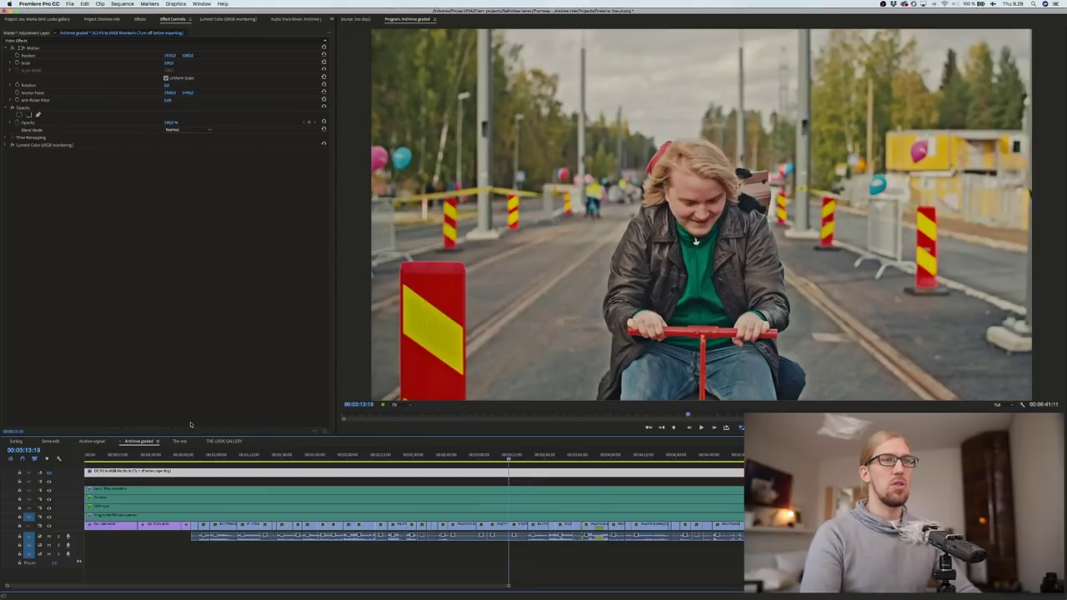
{"action": "key", "text": "Up"}
{"action": "key", "text": "Up"}
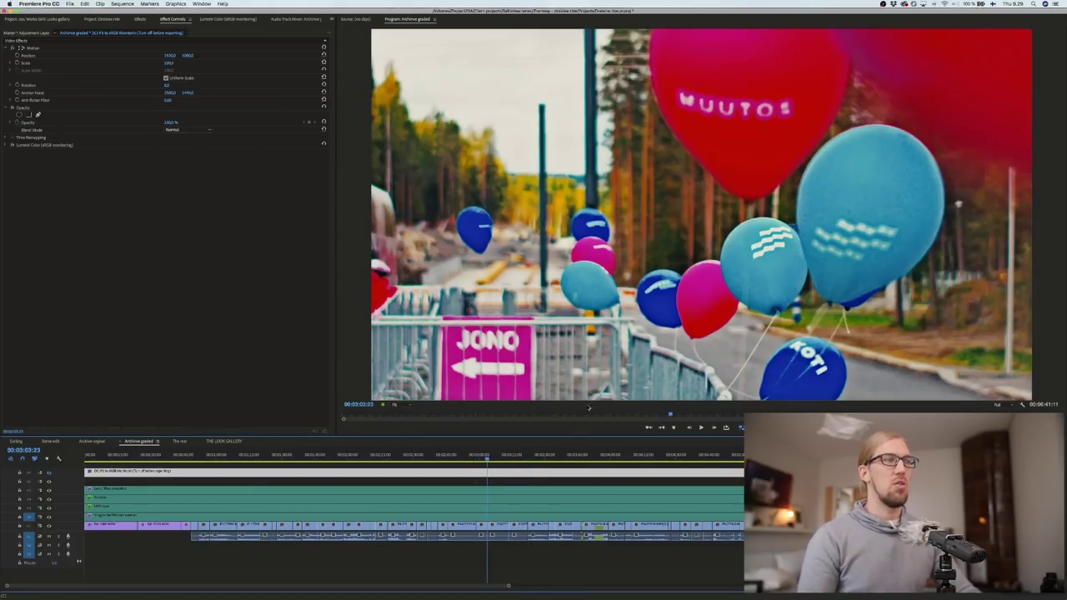
Step: Open the input LUT choices for the balloon close-up clip
{"action": "left_click", "coordinate": [493, 526]}
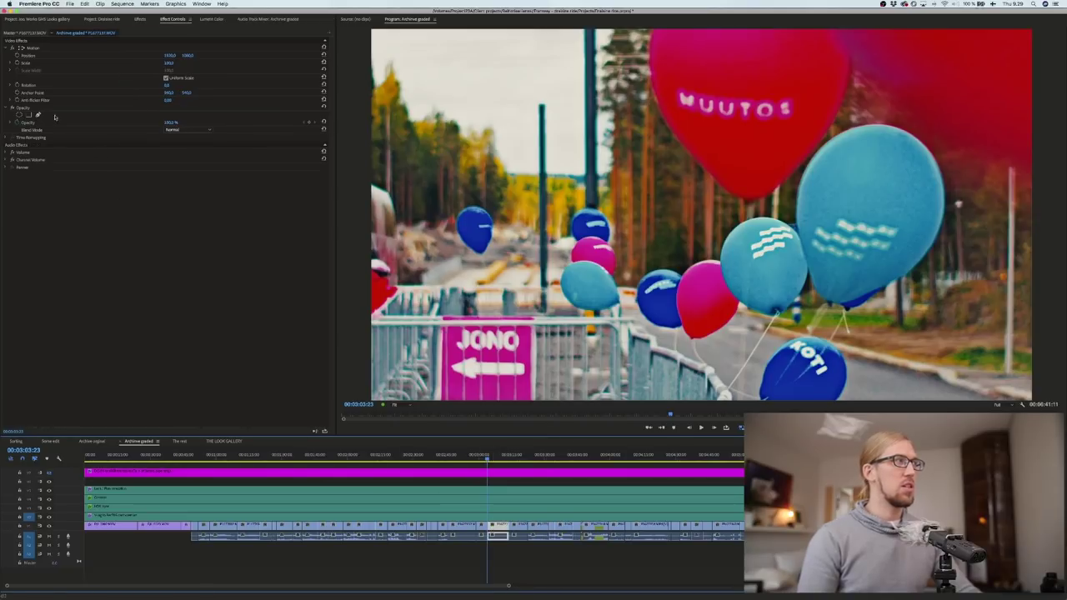
{"action": "left_click", "coordinate": [215, 18]}
{"action": "left_click", "coordinate": [93, 61]}
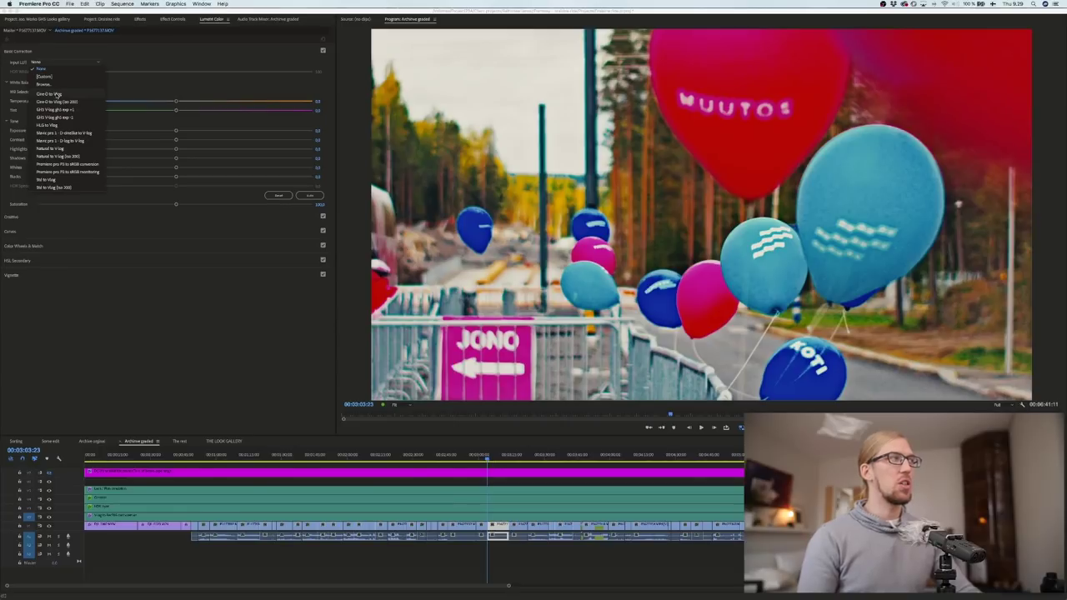
Step: Apply the Cine-D to Vlog input LUT to the balloon clip near 00:03:03:23 and keep that clip selected
{"action": "left_click", "coordinate": [58, 95]}
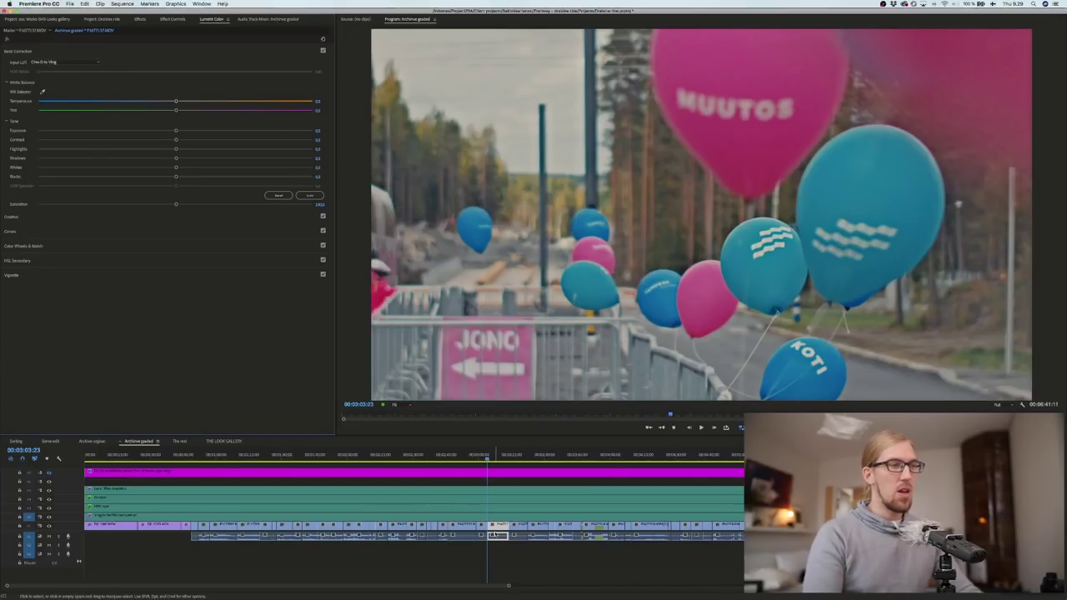
{"action": "key", "text": "Up"}
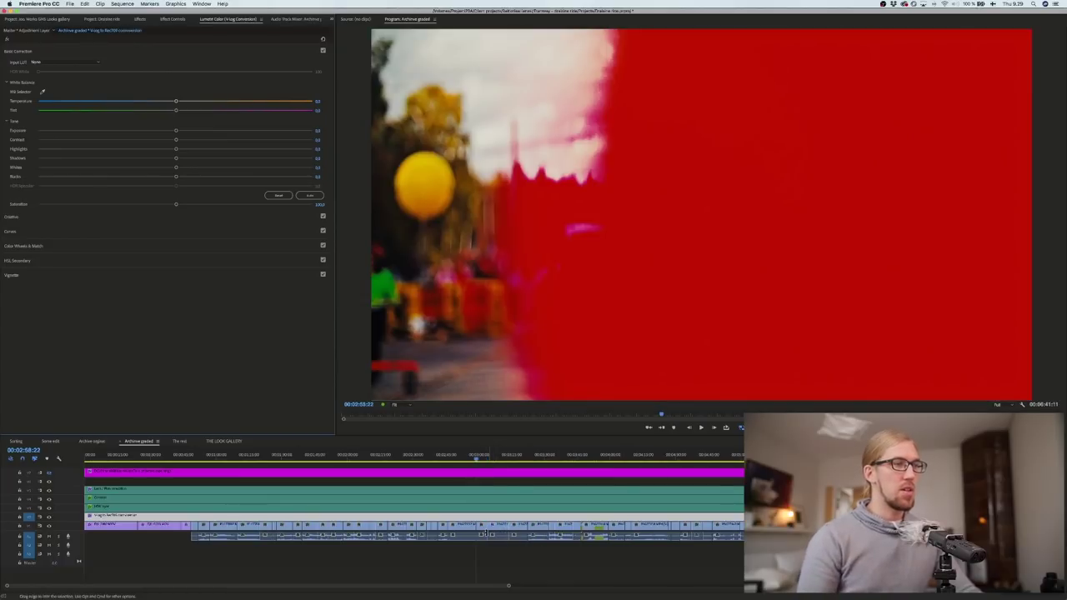
{"action": "left_click", "coordinate": [492, 534]}
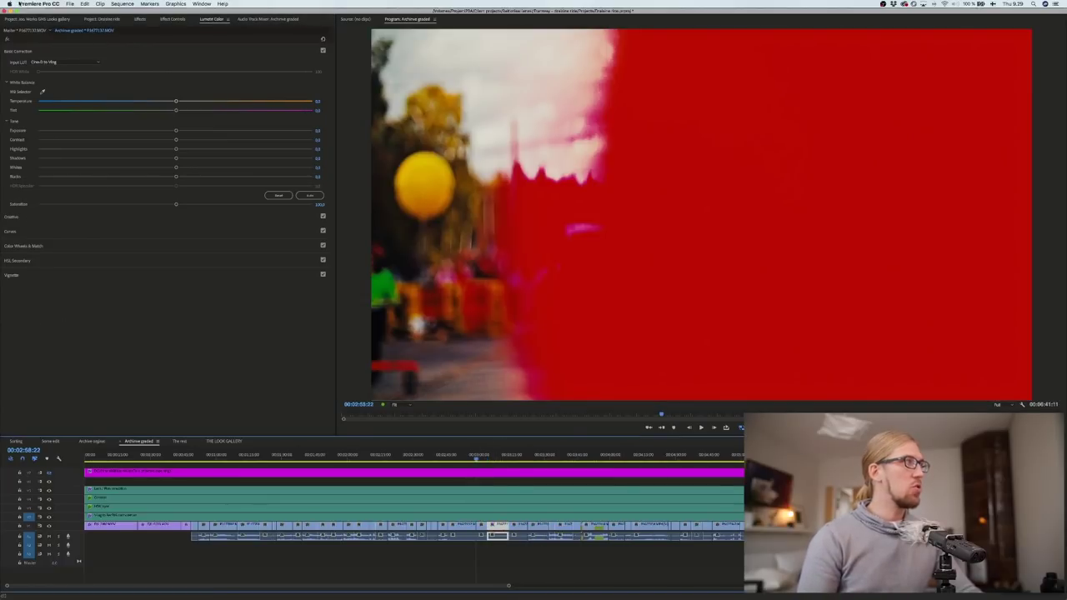
Step: Dock Effect Controls beneath Lumetri Color and select the Lumetri Color effect on the balloon clip
{"action": "left_click", "coordinate": [170, 19]}
{"action": "left_click_drag", "start_coordinate": [170, 21], "coordinate": [56, 285]}
{"action": "left_click", "coordinate": [31, 357]}
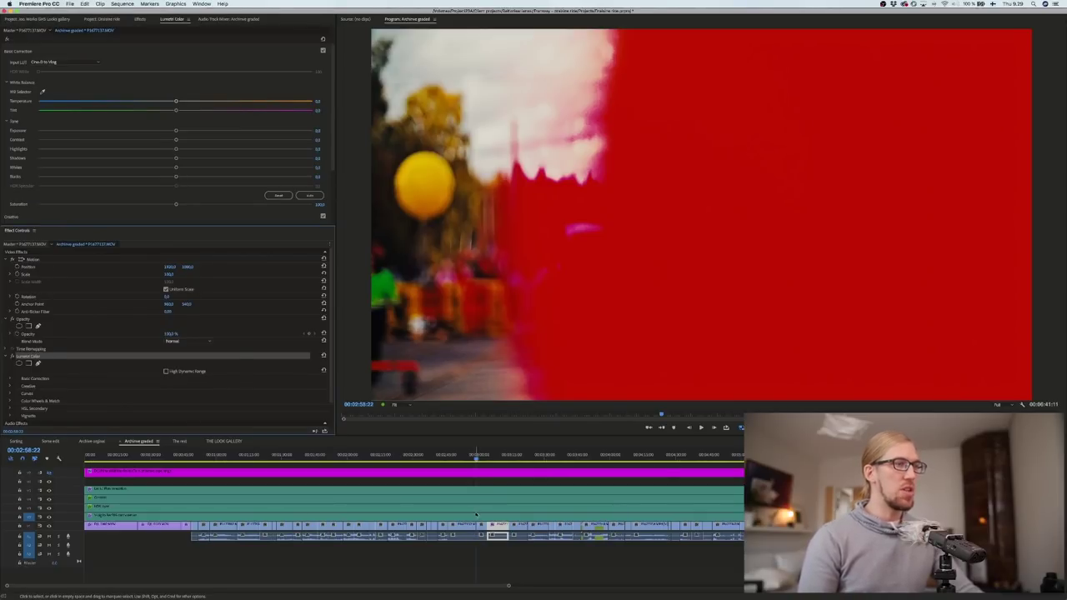
{"action": "key", "text": "Delete"}
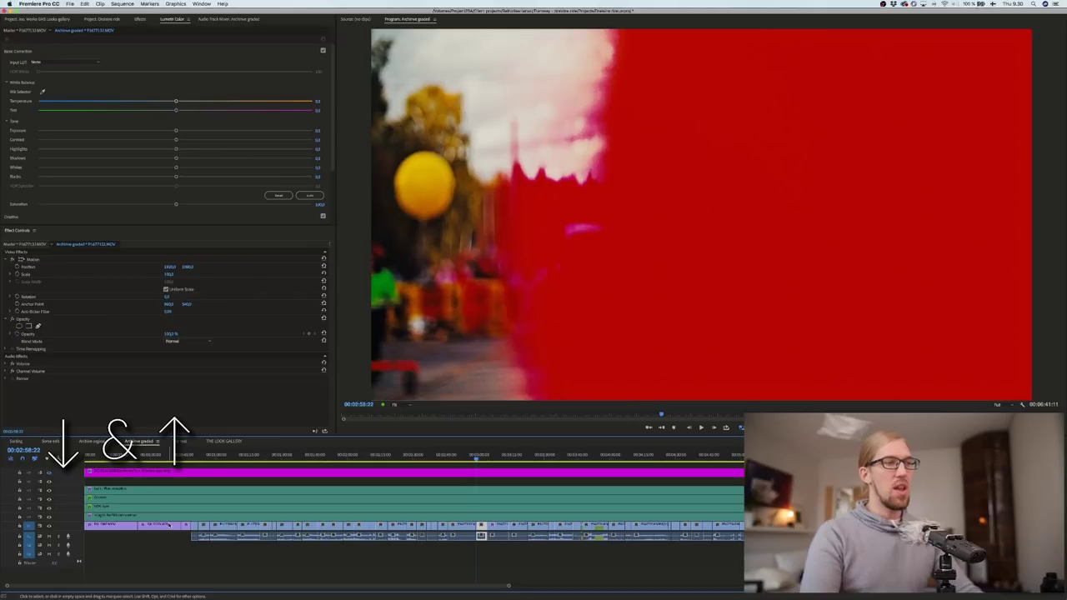
Step: Move back and forth across the edit points around the balloon clips to compare how each is graded
{"action": "key", "text": "Up"}
{"action": "key", "text": "Up"}
{"action": "key", "text": "Up"}
{"action": "key", "text": "Up"}
{"action": "key", "text": "Down"}
{"action": "key", "text": "Up"}
{"action": "key", "text": "Down"}
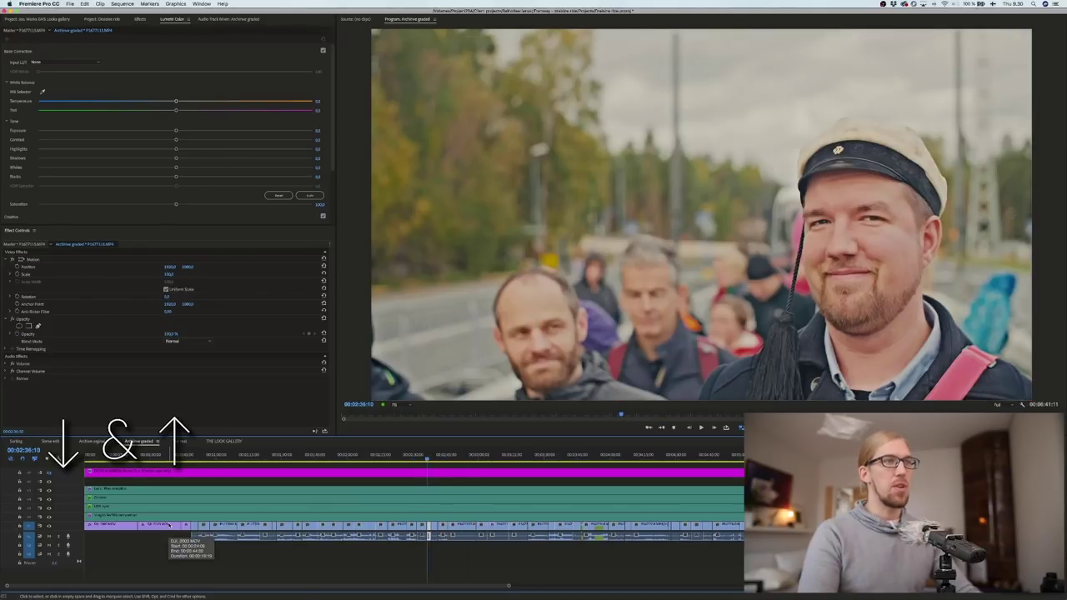
{"action": "key", "text": "Down"}
{"action": "key", "text": "Down"}
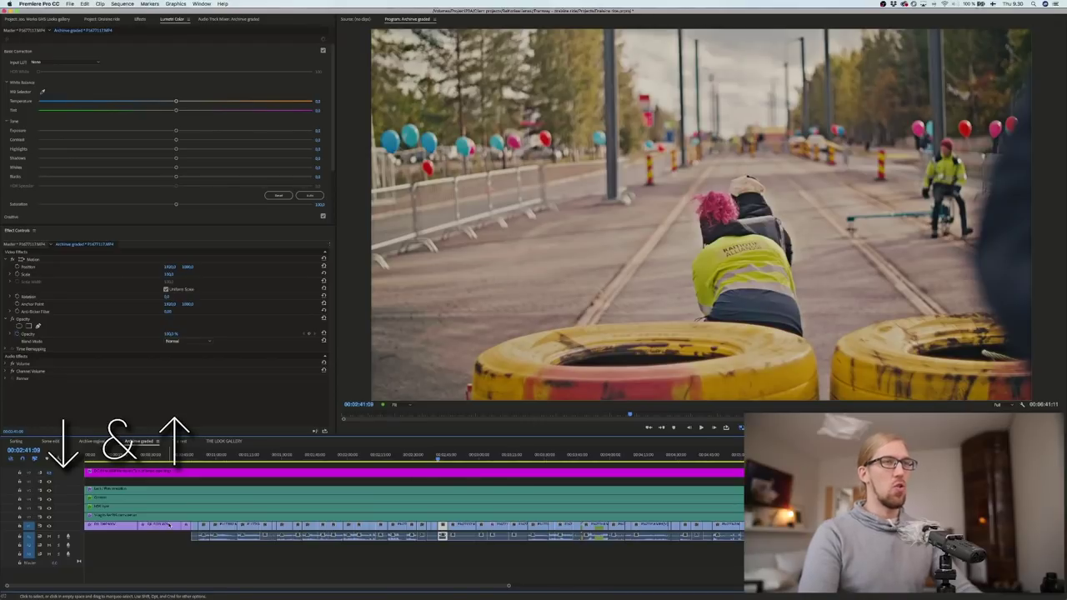
{"action": "key", "text": "Down"}
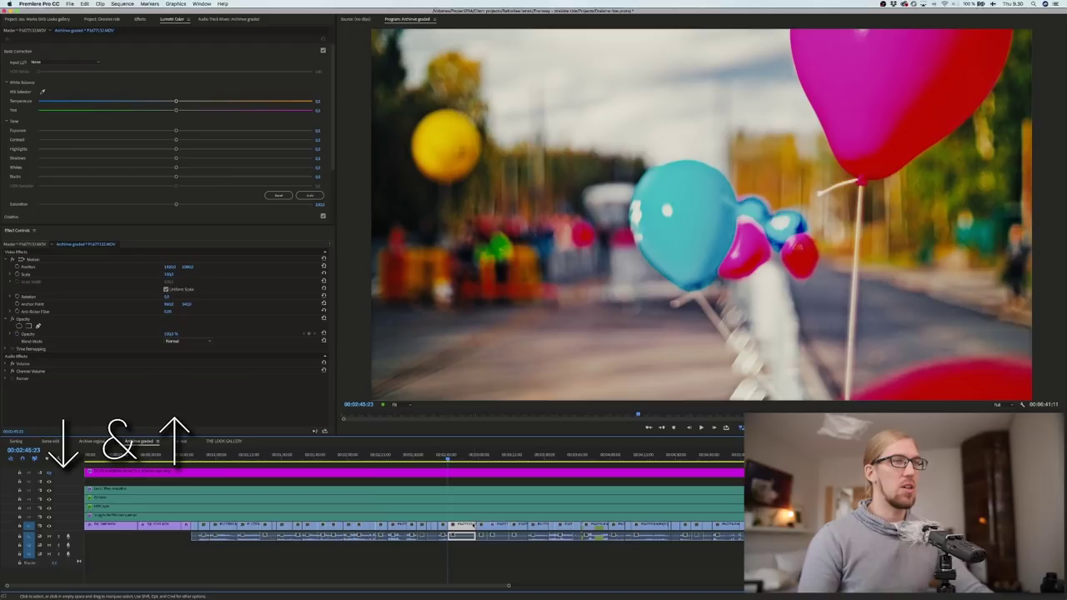
{"action": "key", "text": "Down"}
{"action": "key", "text": "Down"}
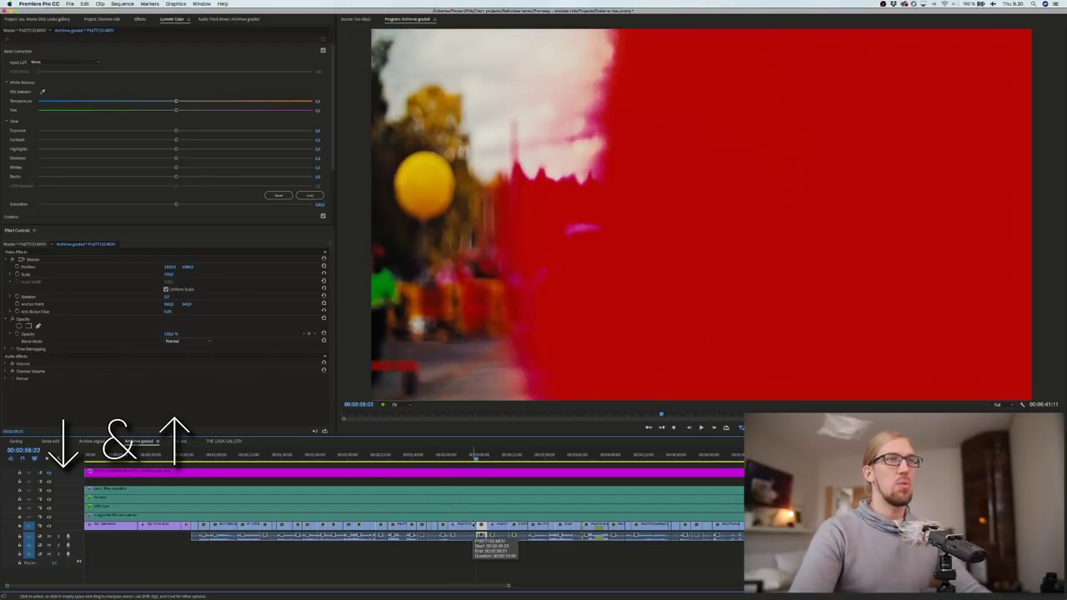
{"action": "key", "text": "Down"}
{"action": "key", "text": "Up"}
{"action": "key", "text": "Down"}
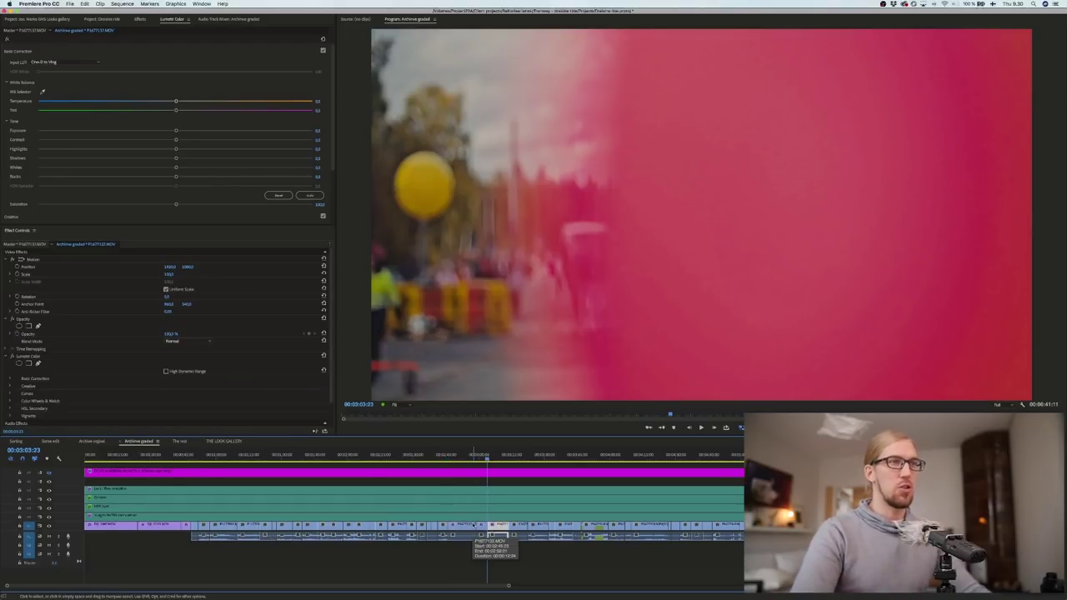
Step: Step forward clip by clip to the shot of the woman holding a dog near the sequence's end
{"action": "key", "text": "Down"}
{"action": "key", "text": "Down"}
{"action": "key", "text": "Down"}
{"action": "key", "text": "Down"}
{"action": "key", "text": "Down"}
{"action": "key", "text": "Down"}
{"action": "key", "text": "Down"}
{"action": "key", "text": "Down"}
{"action": "key", "text": "Down"}
{"action": "key", "text": "Down"}
{"action": "key", "text": "Down"}
{"action": "key", "text": "Down"}
{"action": "key", "text": "Down"}
{"action": "key", "text": "Down"}
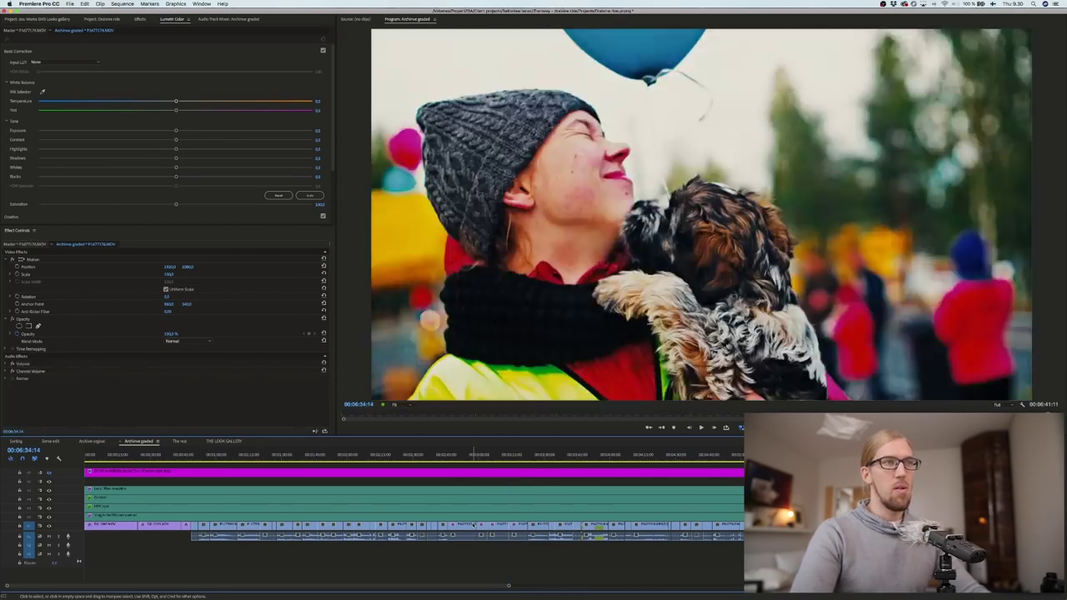
Step: Step backward through the sequence clip by clip to the crowd shot at 00:00:48:21, reviewing each clip's grade
{"action": "key", "text": "Down"}
{"action": "key", "text": "Down"}
{"action": "key", "text": "Down"}
{"action": "key", "text": "Down"}
{"action": "key", "text": "Down"}
{"action": "key", "text": "Down"}
{"action": "key", "text": "Down"}
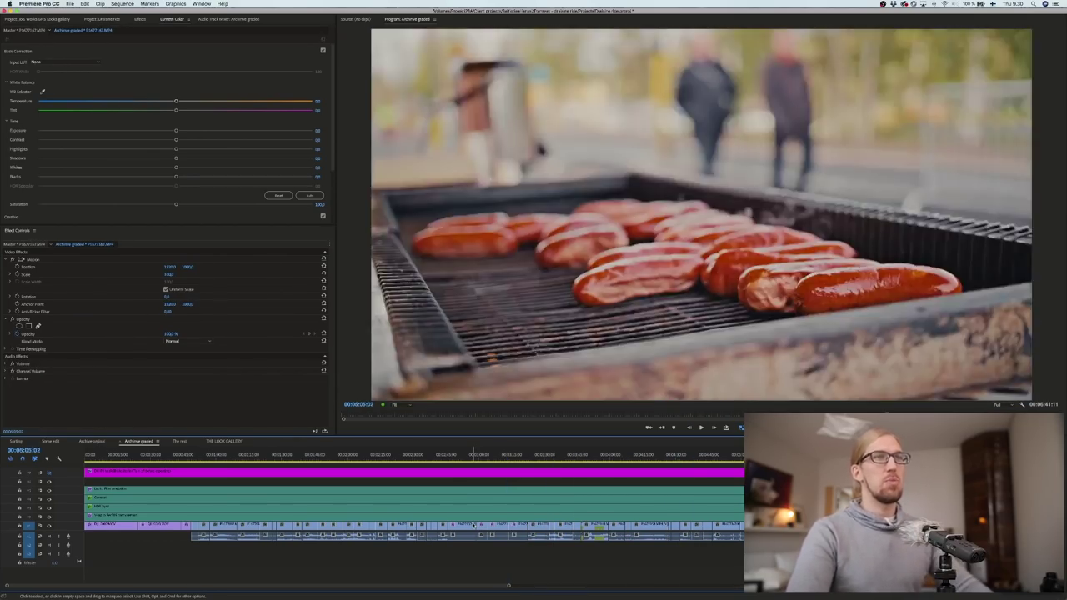
{"action": "key", "text": "Down"}
{"action": "key", "text": "Down"}
{"action": "key", "text": "Down"}
{"action": "key", "text": "Down"}
{"action": "key", "text": "Down"}
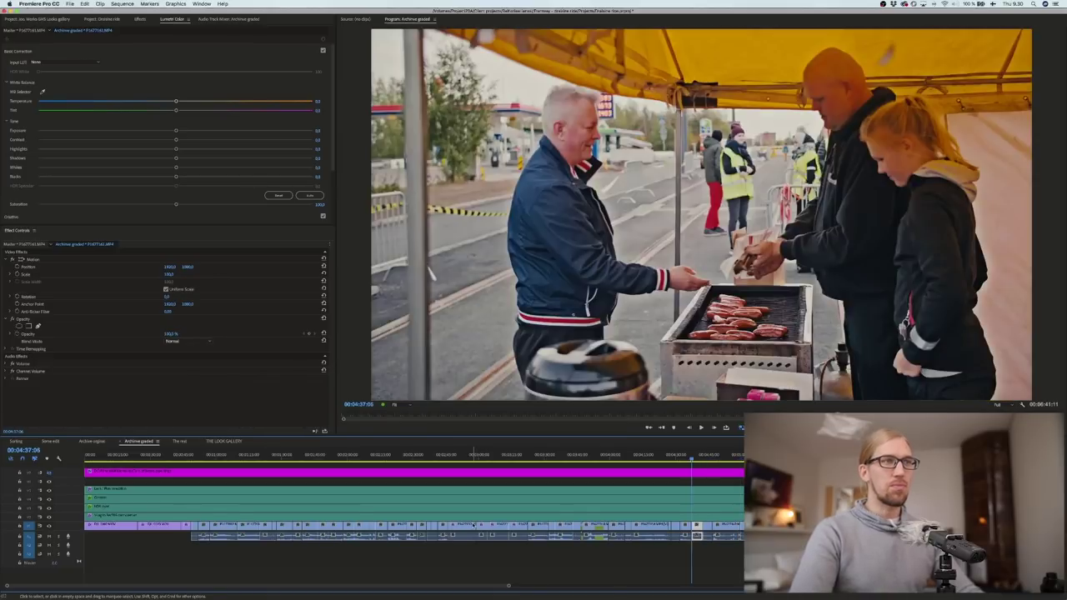
{"action": "key", "text": "Up"}
{"action": "key", "text": "Up"}
{"action": "key", "text": "Up"}
{"action": "key", "text": "Up"}
{"action": "key", "text": "Up"}
{"action": "key", "text": "Up"}
{"action": "key", "text": "Up"}
{"action": "key", "text": "Up"}
{"action": "key", "text": "Up"}
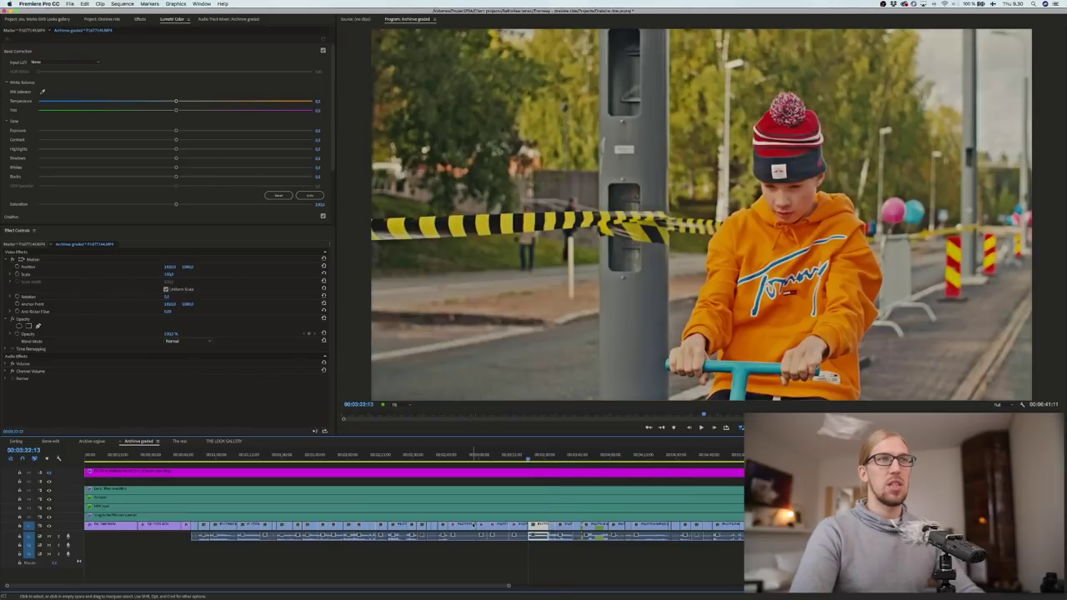
{"action": "key", "text": "Up"}
{"action": "key", "text": "Up"}
{"action": "key", "text": "Up"}
{"action": "key", "text": "Up"}
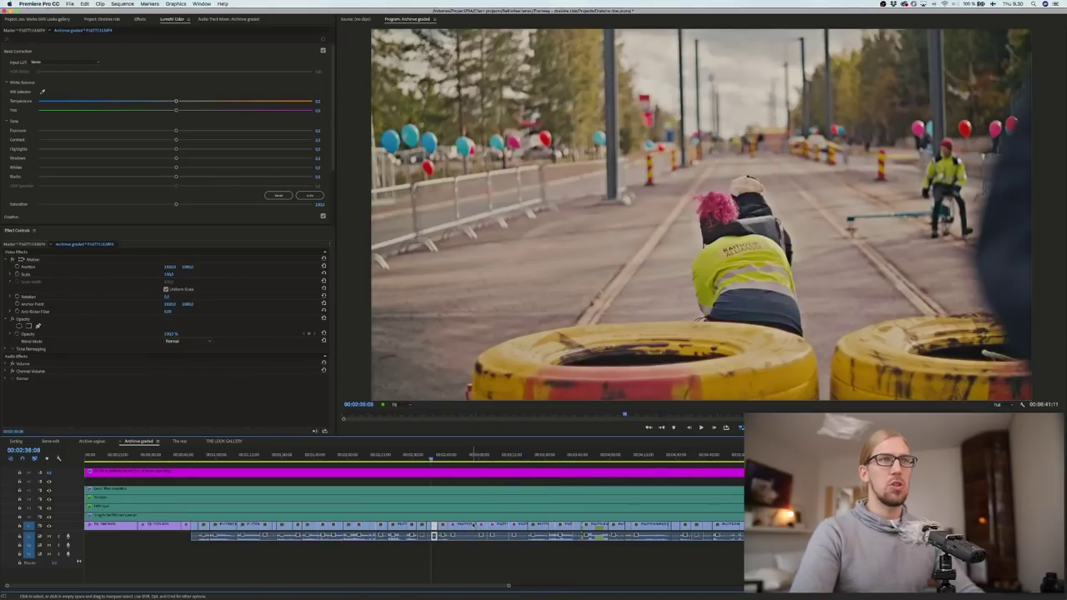
{"action": "key", "text": "Up"}
{"action": "key", "text": "Up"}
{"action": "key", "text": "Up"}
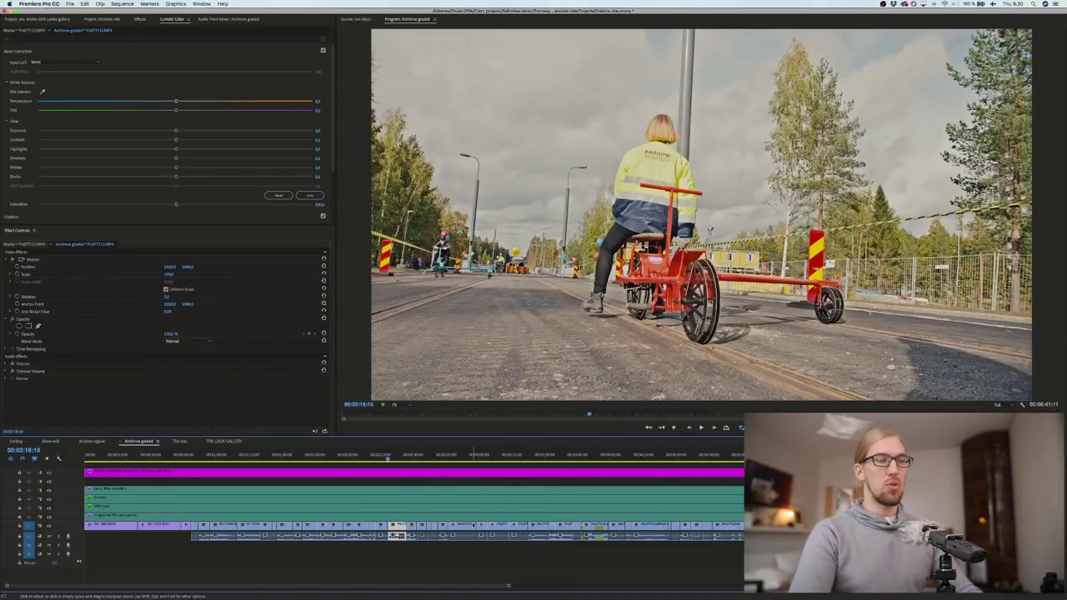
{"action": "key", "text": "Right"}
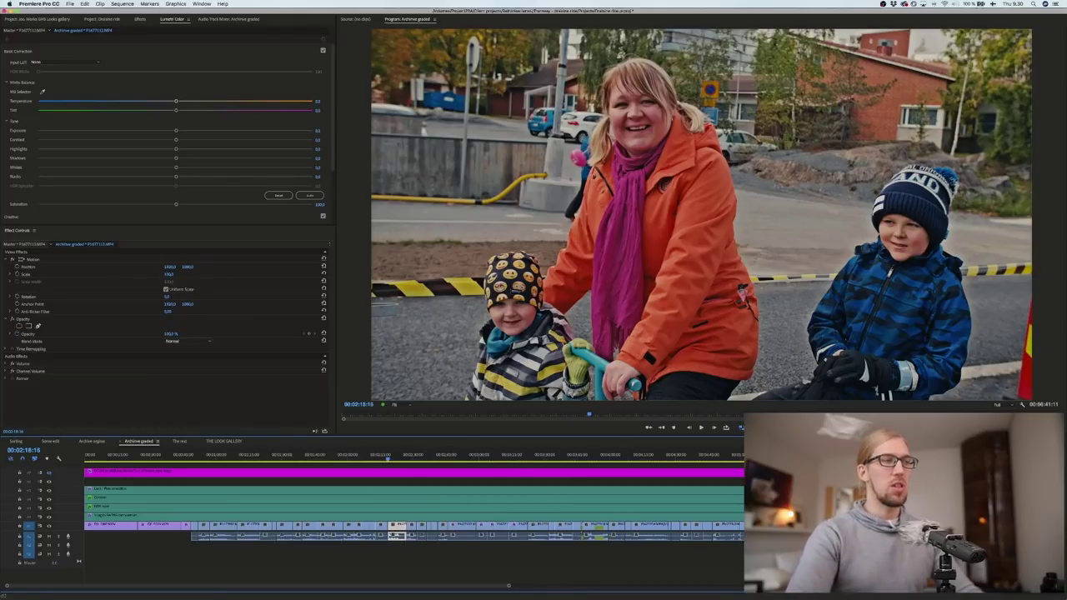
{"action": "key", "text": "Up"}
{"action": "key", "text": "Up"}
{"action": "key", "text": "Up"}
{"action": "key", "text": "Up"}
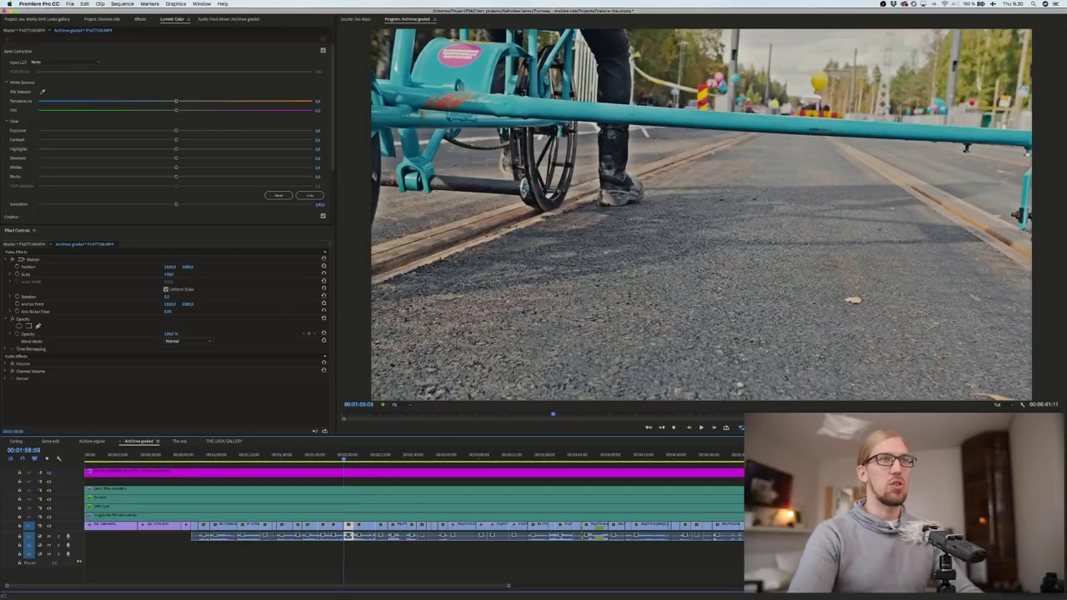
{"action": "key", "text": "Up"}
{"action": "key", "text": "Up"}
{"action": "key", "text": "Up"}
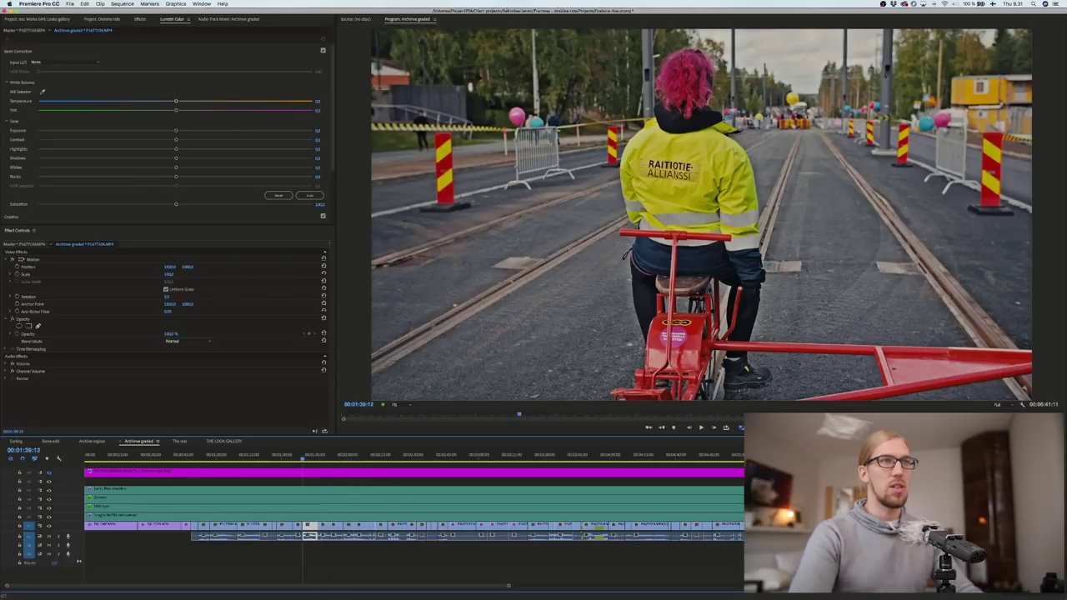
{"action": "key", "text": "Up"}
{"action": "key", "text": "Up"}
{"action": "key", "text": "Up"}
{"action": "key", "text": "Up"}
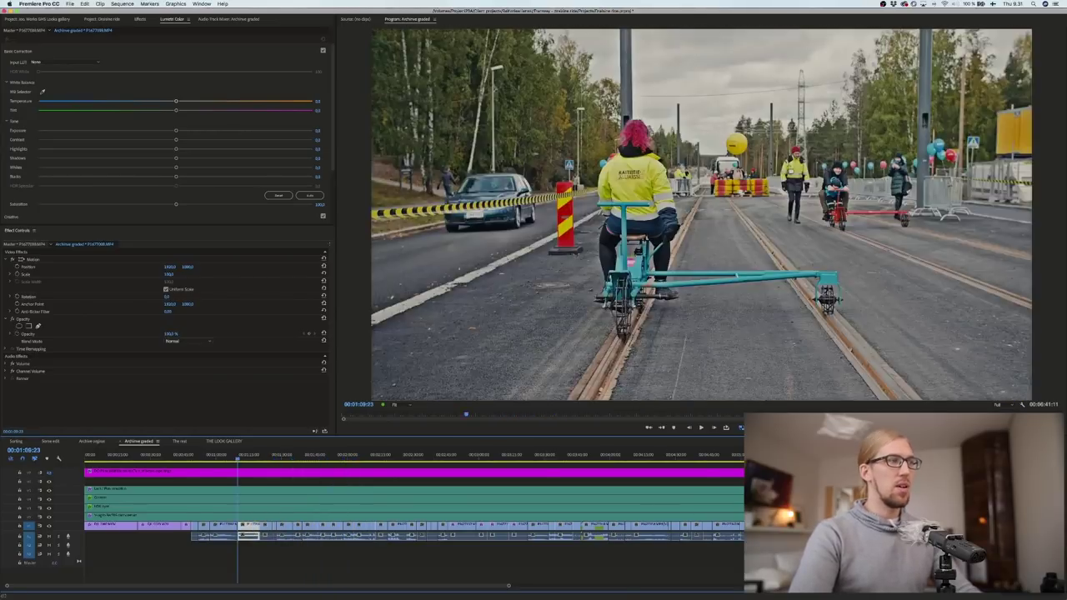
{"action": "key", "text": "Up"}
{"action": "key", "text": "Up"}
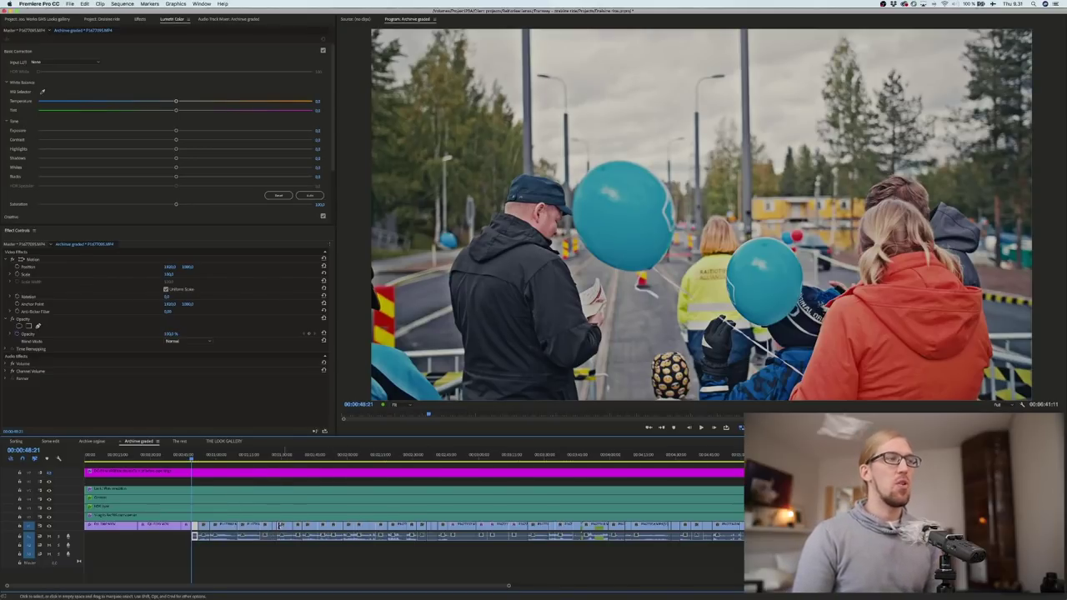
Step: Examine the four adjustment layers above the footage, together and one at a time, and leave them deselected
{"action": "left_click_drag", "start_coordinate": [277, 484], "coordinate": [295, 518]}
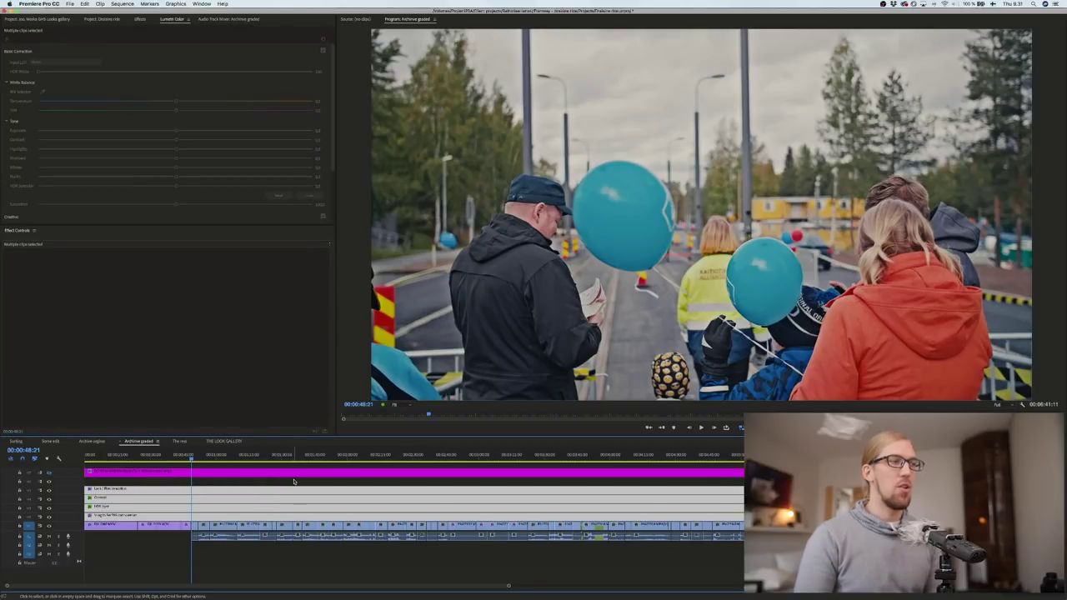
{"action": "left_click", "coordinate": [295, 481]}
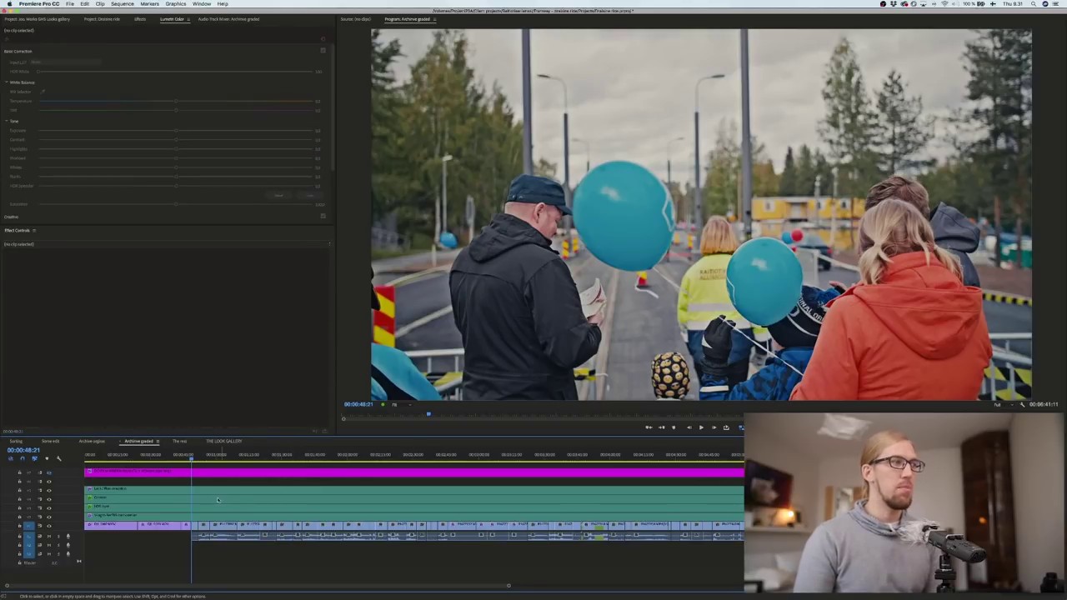
{"action": "left_click", "coordinate": [204, 516]}
{"action": "left_click", "coordinate": [209, 507]}
{"action": "left_click", "coordinate": [209, 500]}
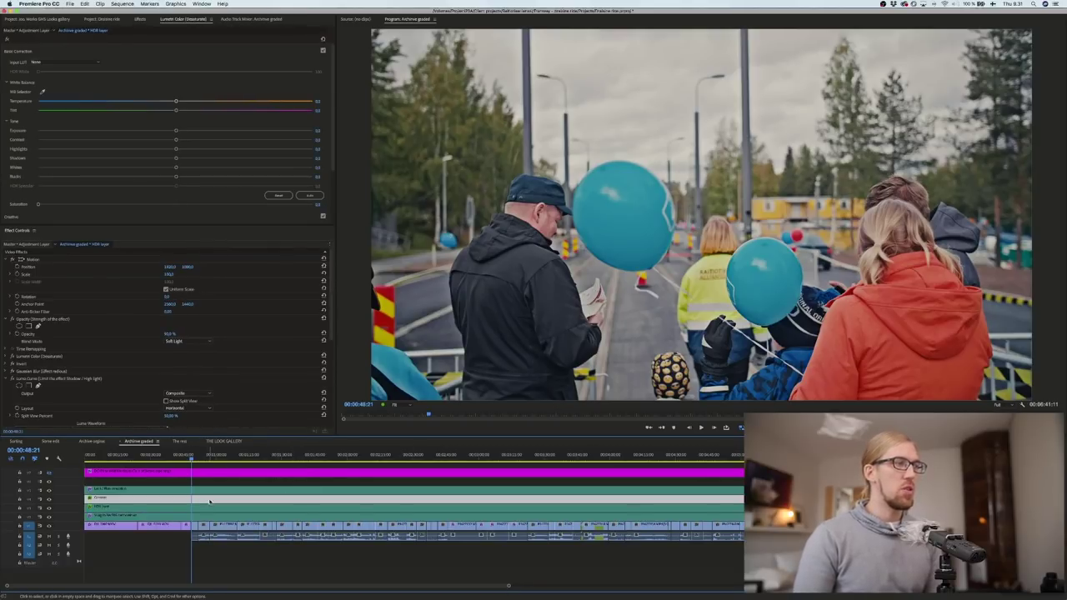
{"action": "left_click", "coordinate": [212, 491]}
{"action": "left_click_drag", "start_coordinate": [305, 482], "coordinate": [320, 517]}
{"action": "left_click", "coordinate": [224, 481]}
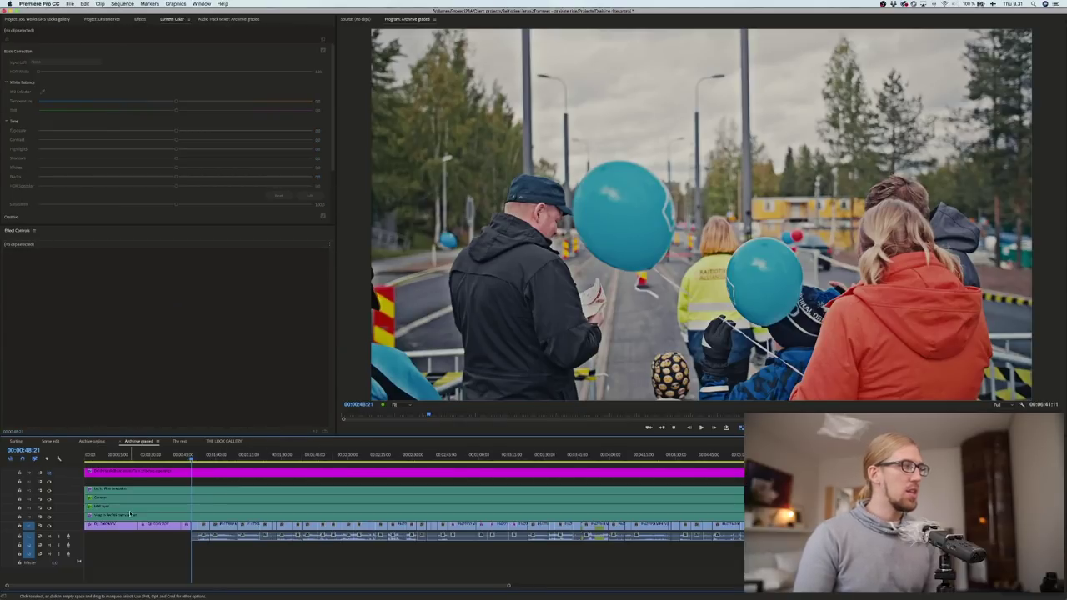
Step: Select the HDR layer and toggle its track's visibility to compare the crowd shot with and without the effect
{"action": "left_click", "coordinate": [130, 507]}
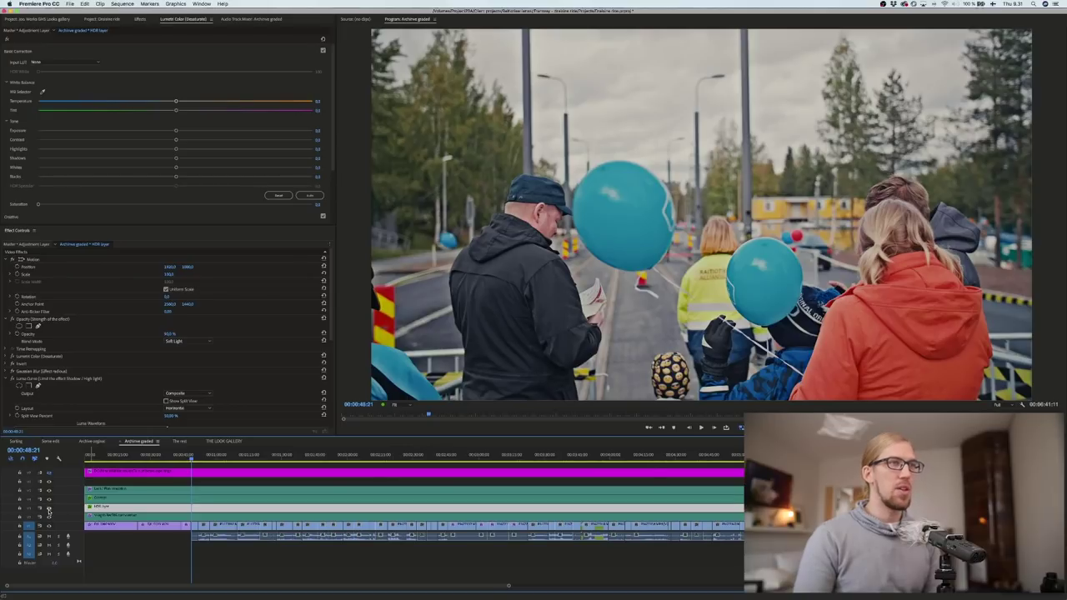
{"action": "left_click", "coordinate": [48, 508]}
{"action": "left_click", "coordinate": [48, 510]}
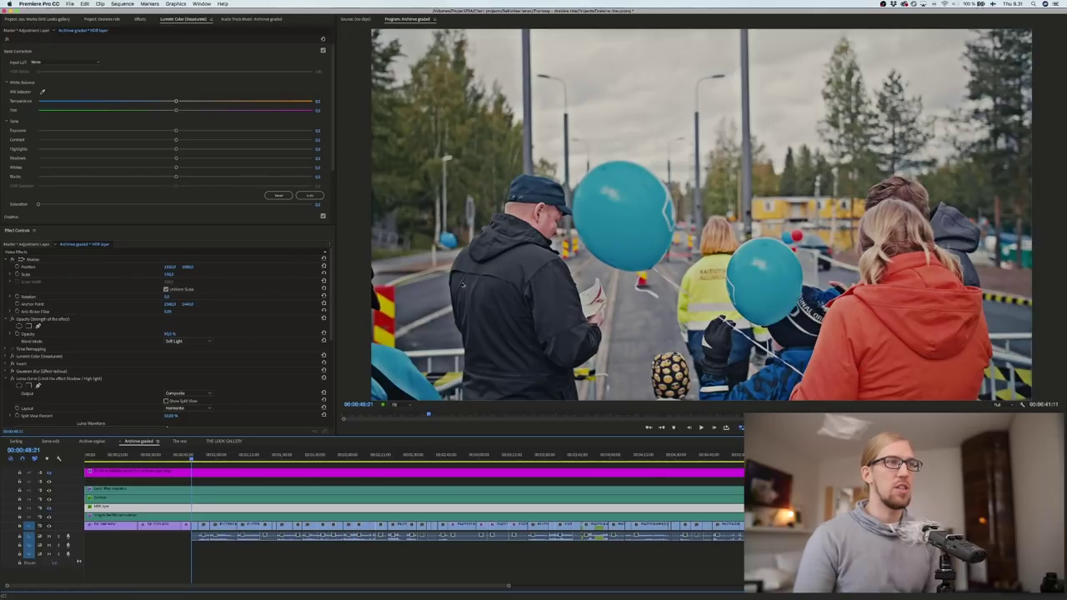
{"action": "left_click", "coordinate": [49, 510]}
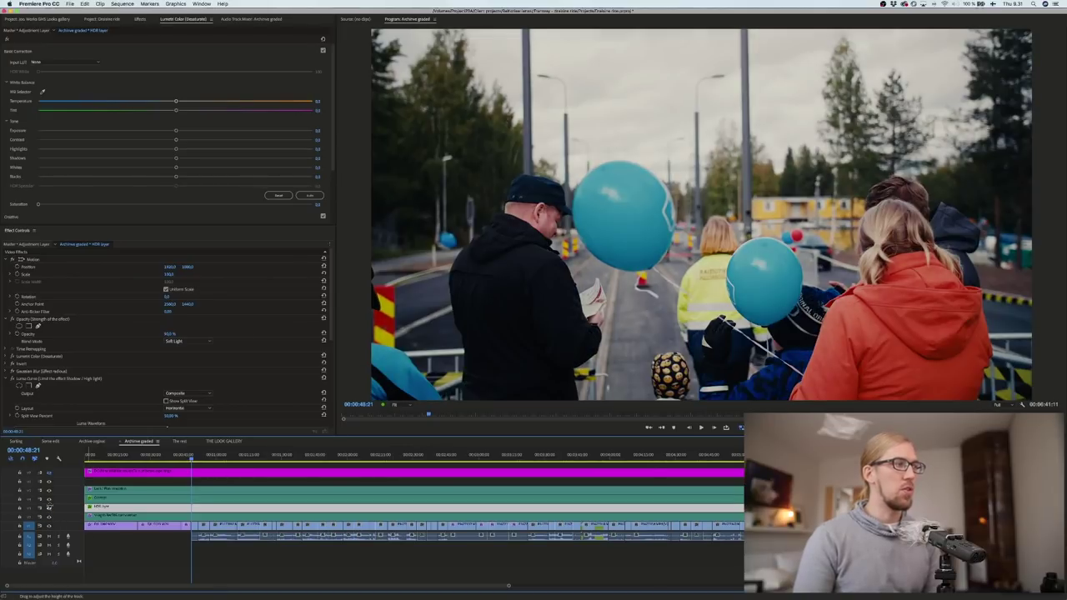
{"action": "left_click", "coordinate": [48, 509]}
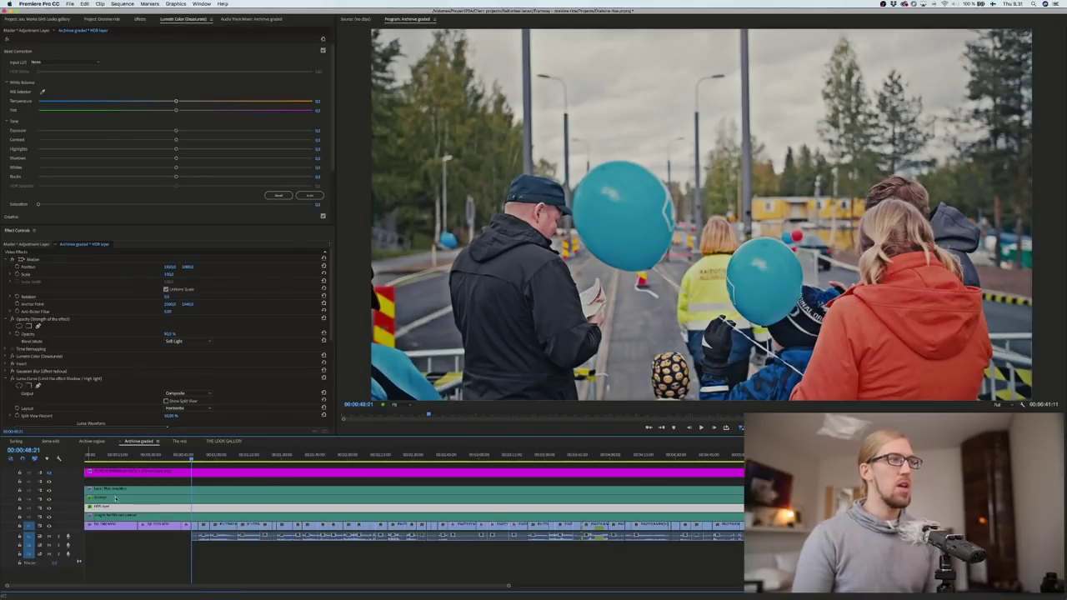
Step: Lower the HDR layer's opacity to weaken its effect and check the look on several clips along the sequence
{"action": "left_click", "coordinate": [170, 333]}
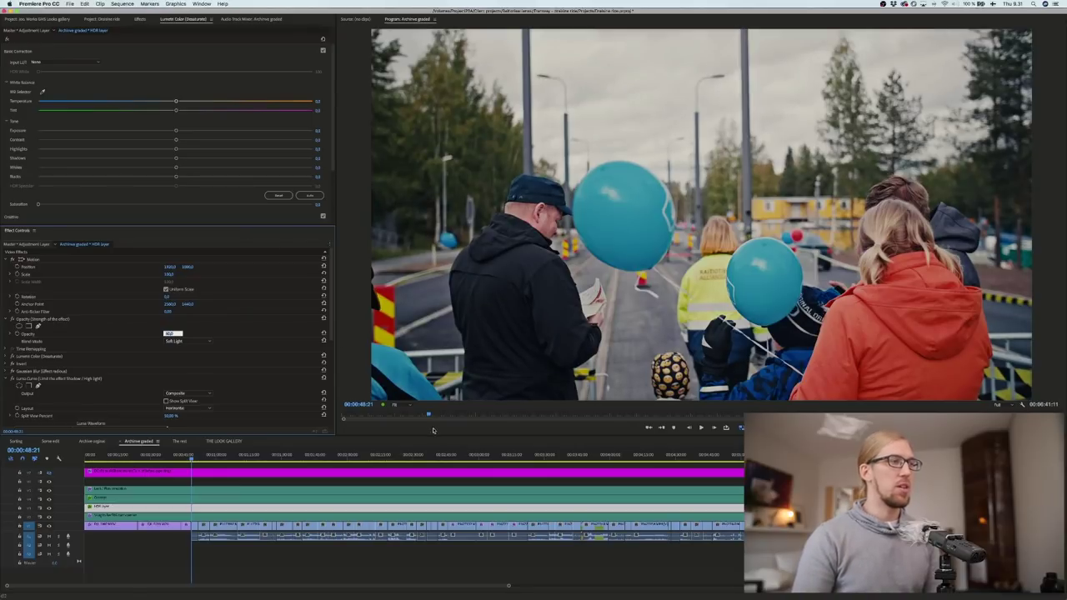
{"action": "left_click", "coordinate": [436, 457]}
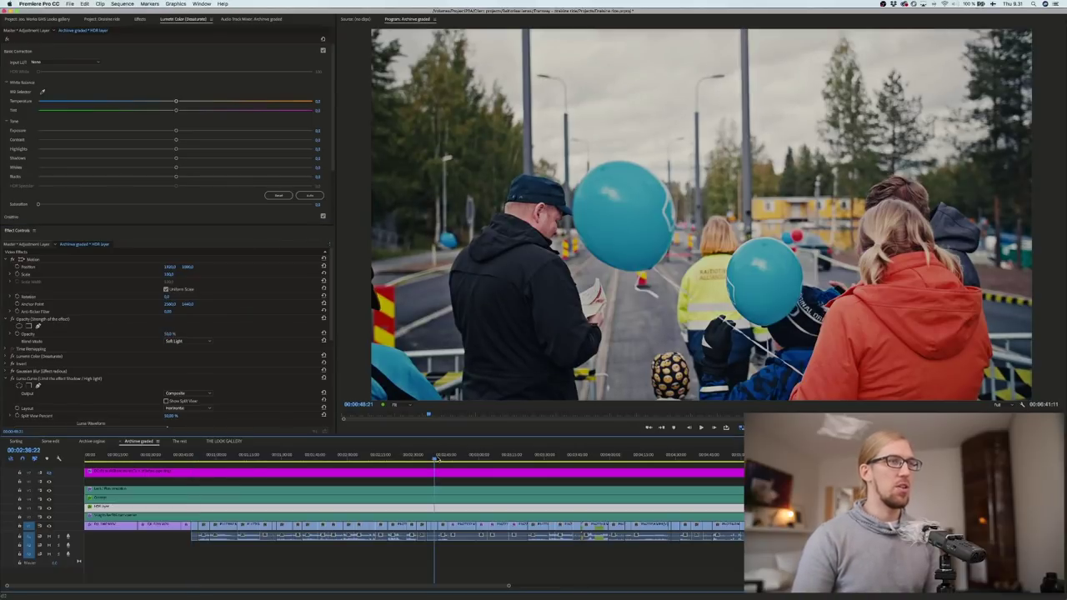
{"action": "left_click", "coordinate": [493, 458]}
{"action": "left_click", "coordinate": [537, 457]}
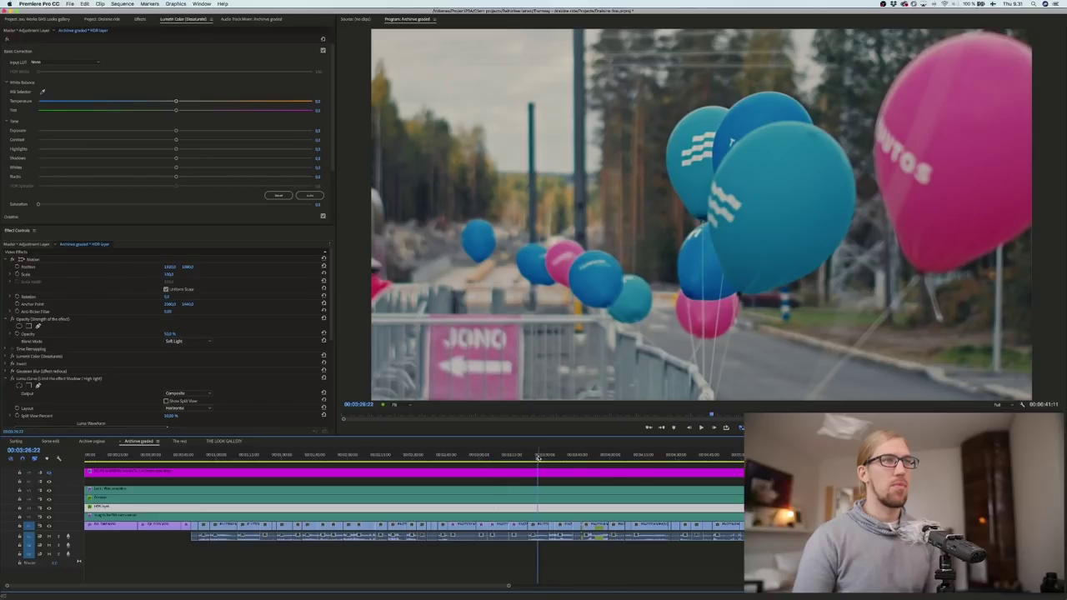
{"action": "left_click", "coordinate": [571, 458]}
{"action": "left_click", "coordinate": [485, 456]}
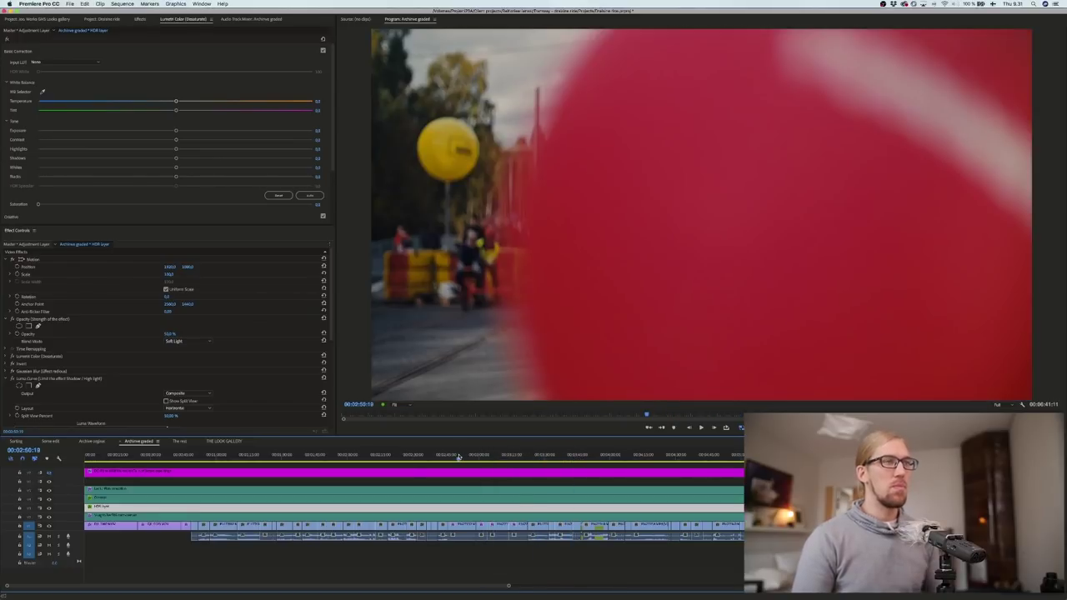
{"action": "left_click", "coordinate": [439, 454]}
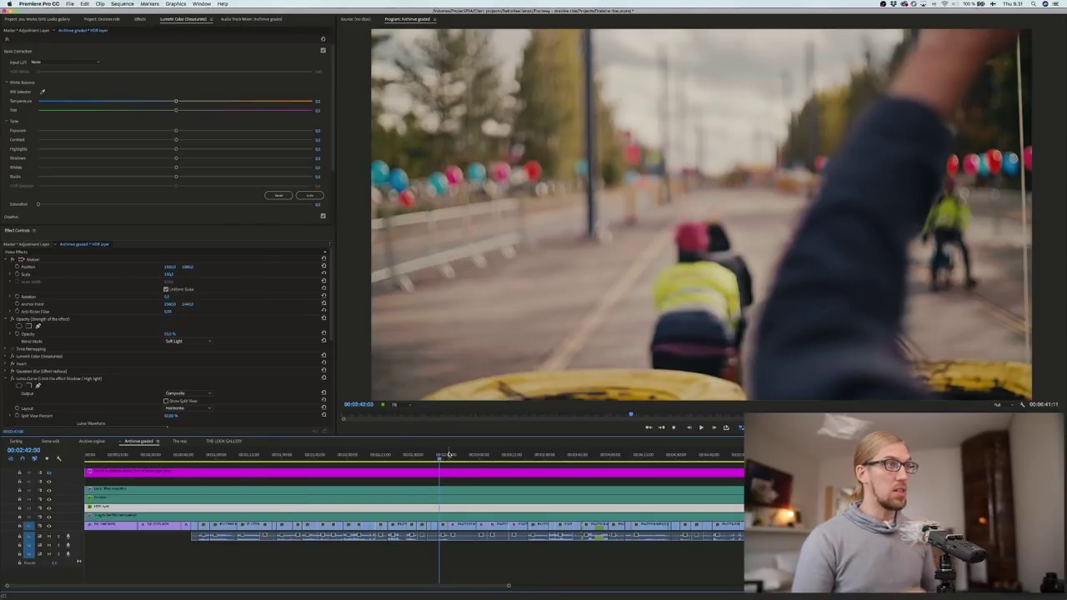
{"action": "left_click", "coordinate": [390, 454]}
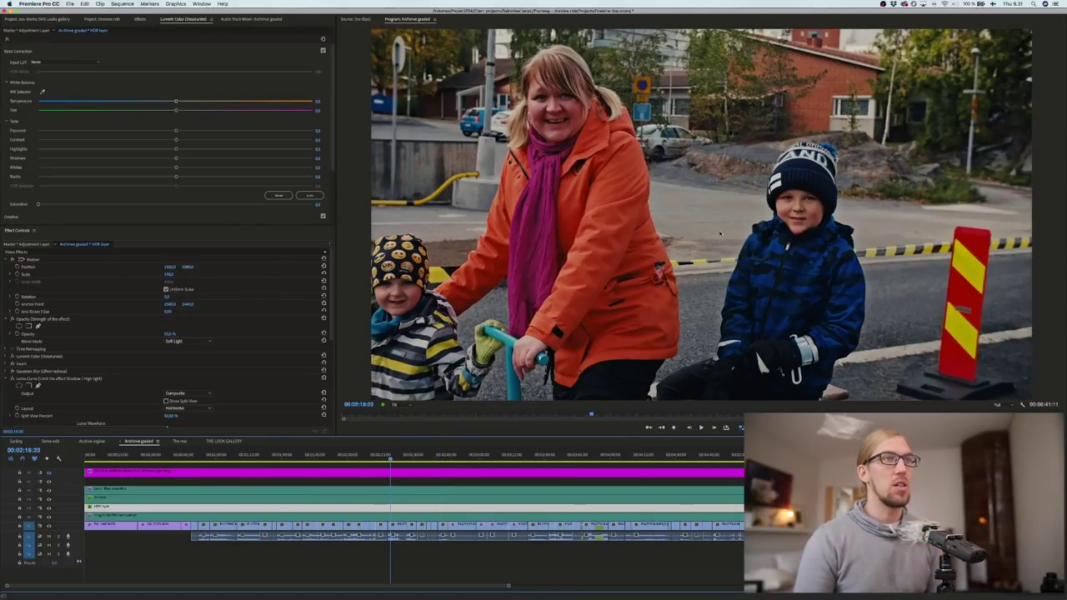
Step: Enable Maximum Bit Depth in the sequence's settings and accept the changes
{"action": "left_click", "coordinate": [150, 4]}
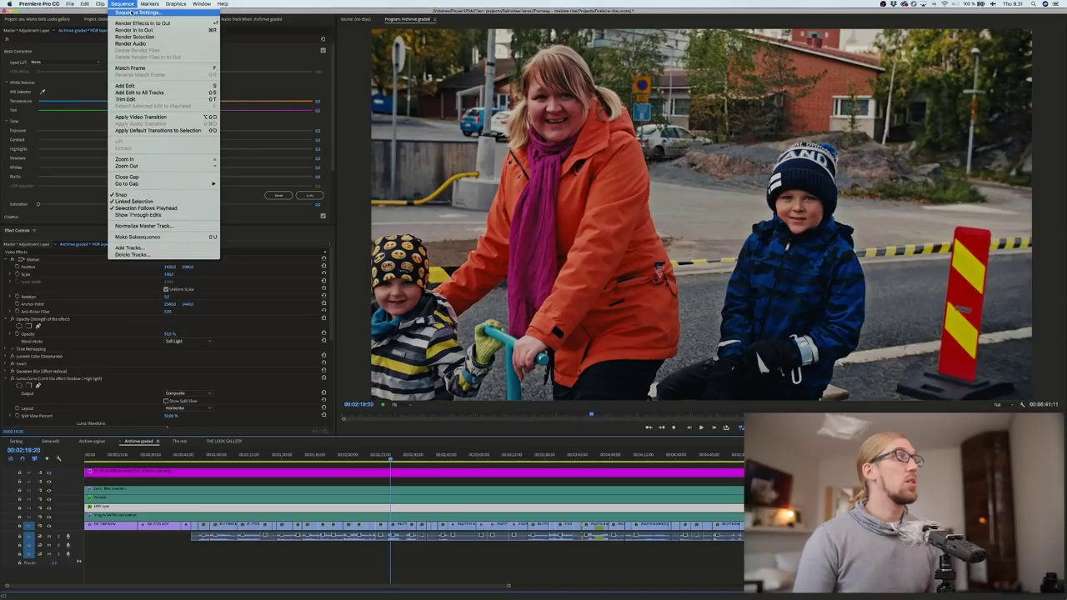
{"action": "mouse_move", "coordinate": [39, 4]}
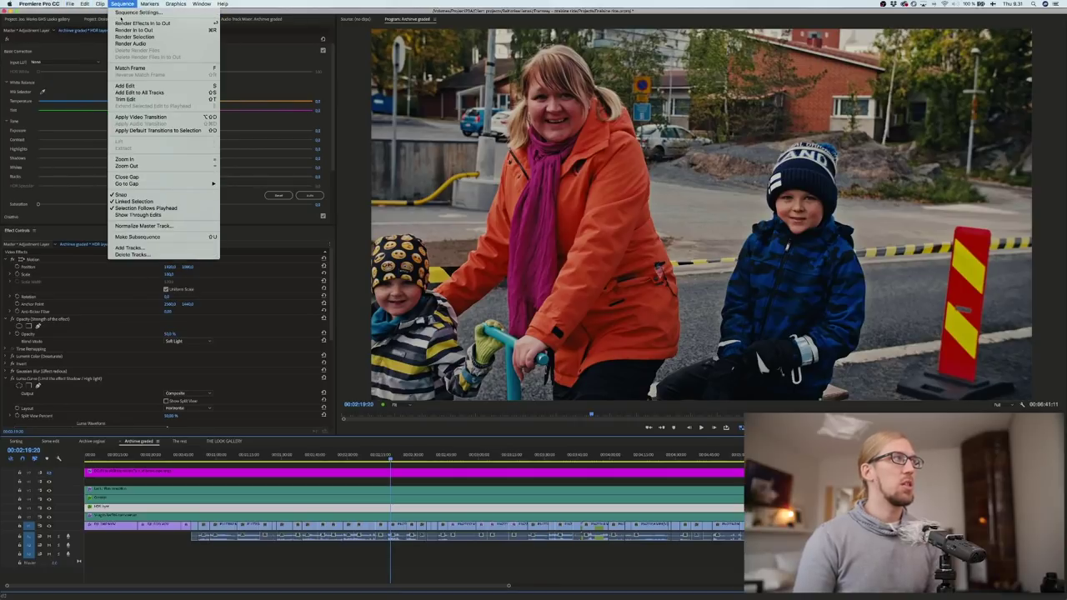
{"action": "left_click", "coordinate": [126, 13]}
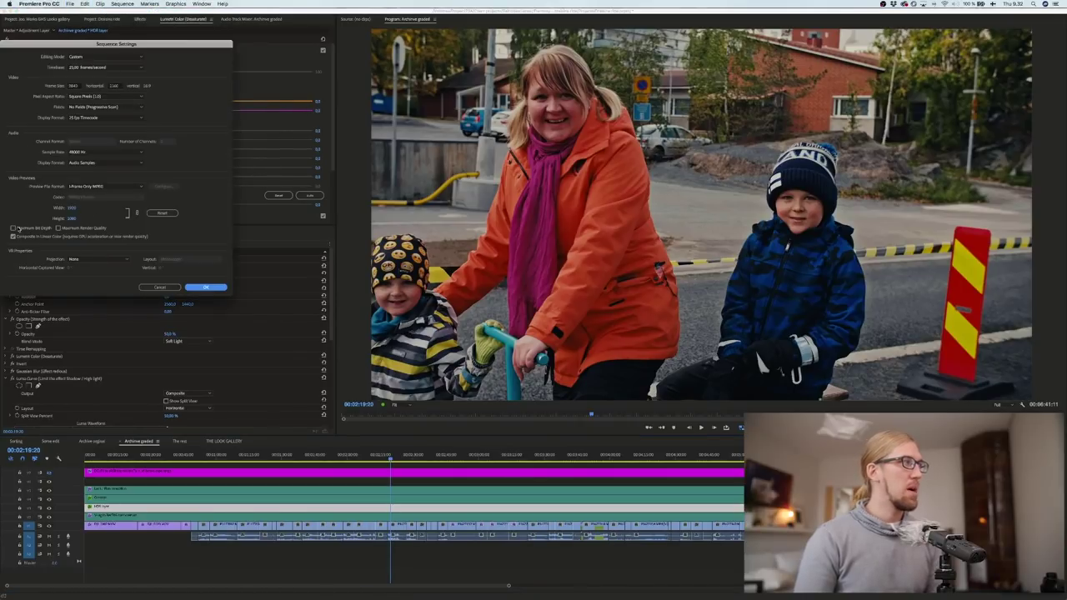
{"action": "left_click", "coordinate": [12, 227]}
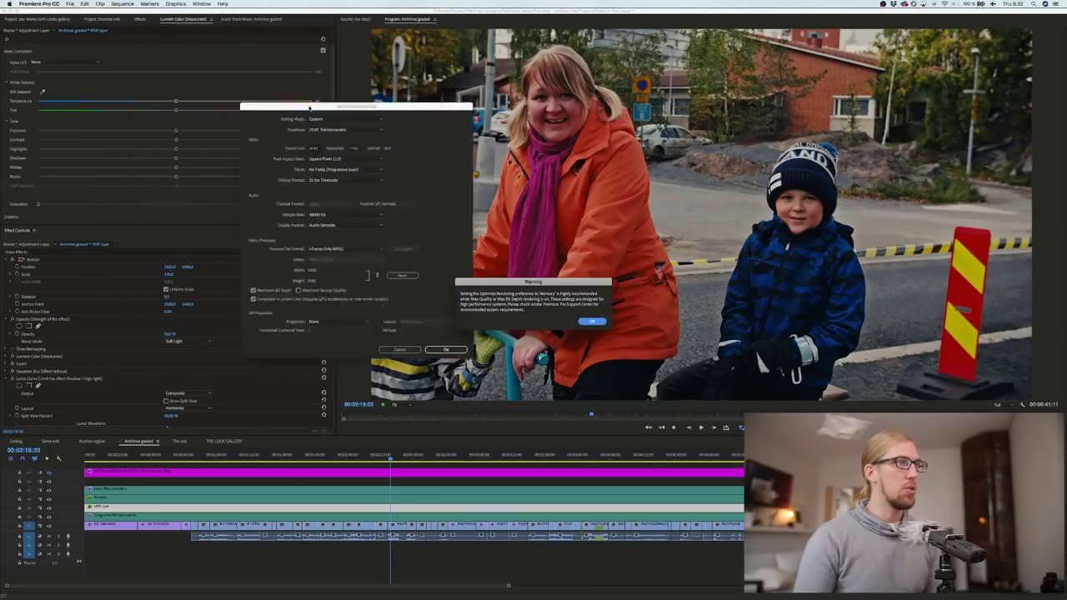
{"action": "left_click", "coordinate": [590, 321]}
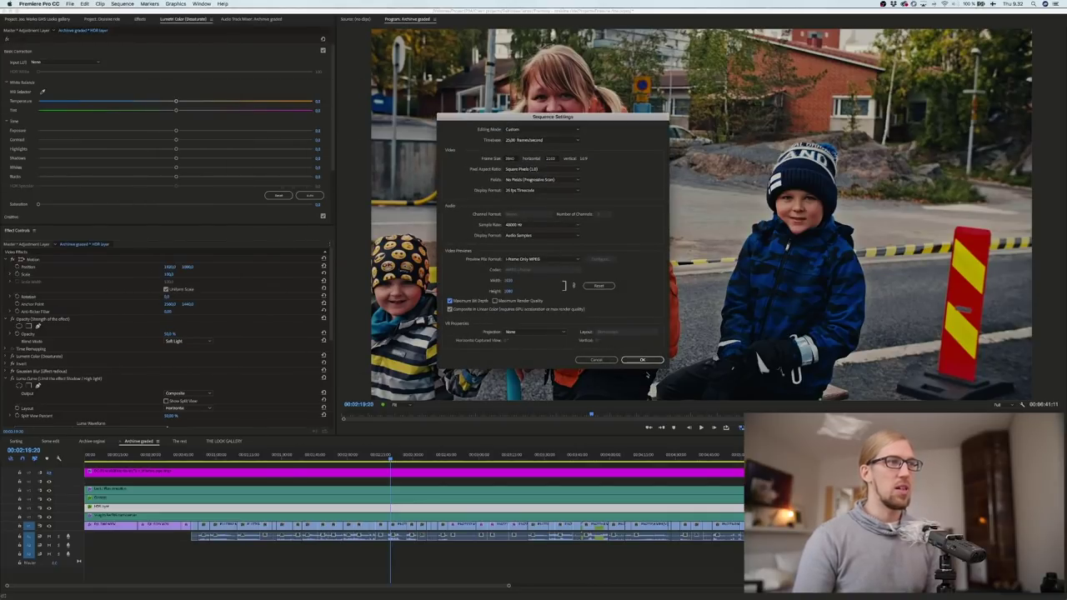
{"action": "left_click", "coordinate": [641, 360]}
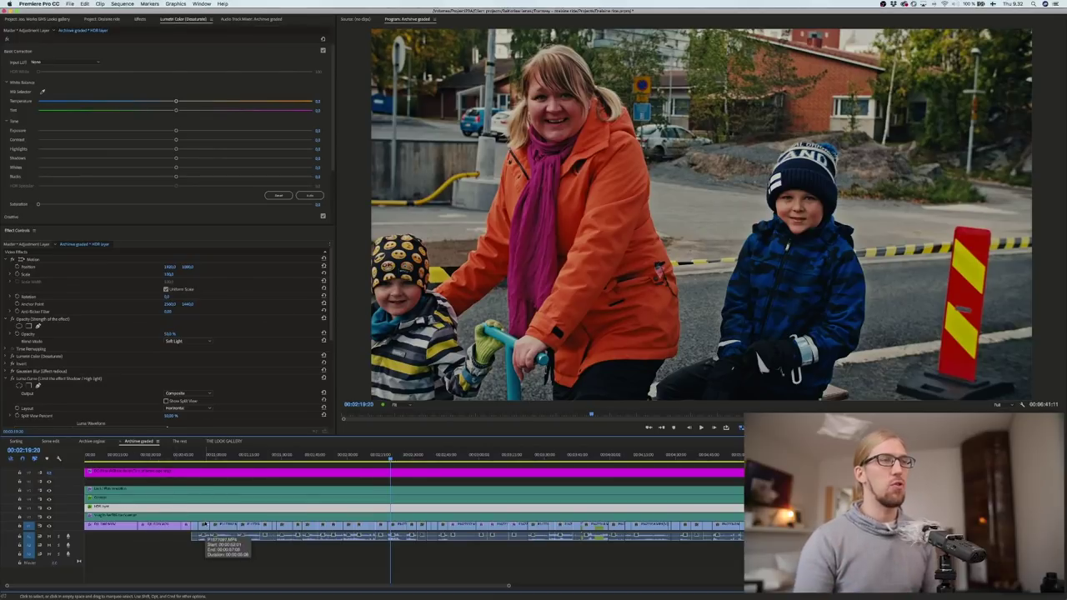
Step: Lower the intensity of the Kodak 2383 D60 neutral look on the film emulation layer to about 31
{"action": "left_click", "coordinate": [398, 527]}
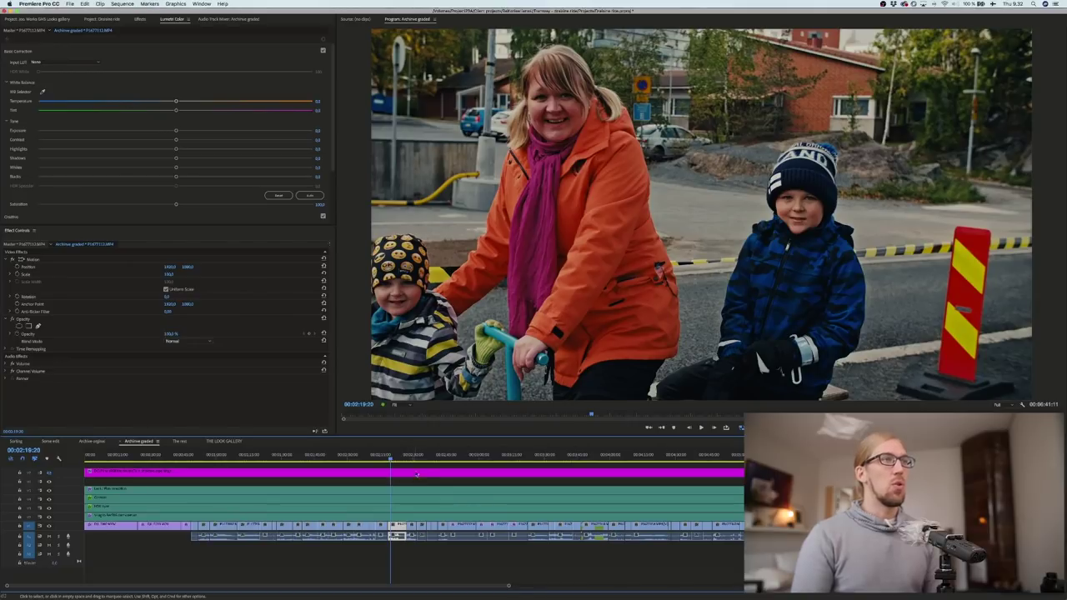
{"action": "left_click", "coordinate": [167, 490]}
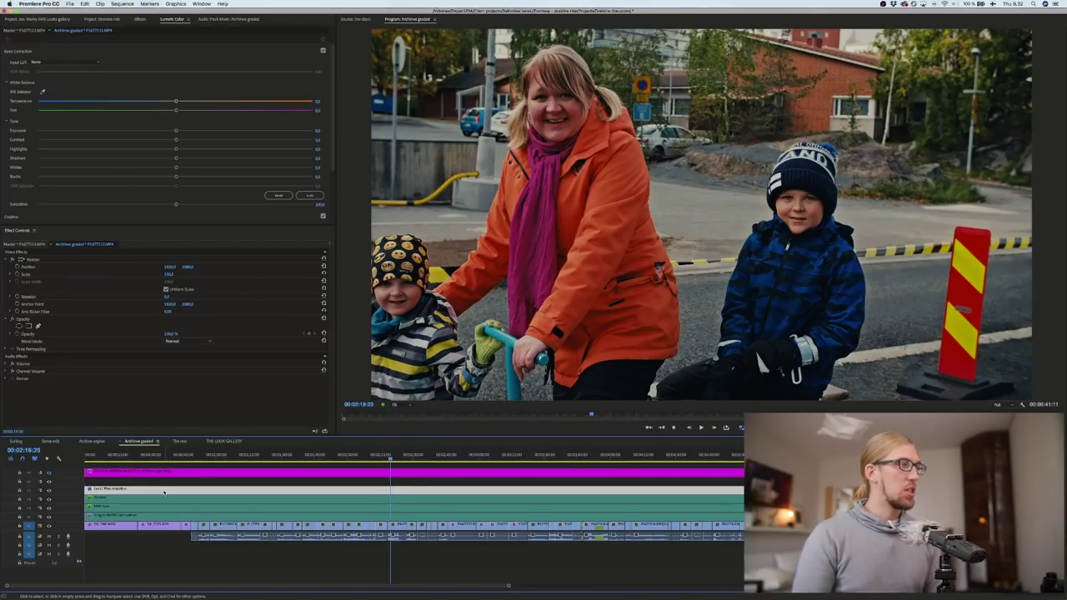
{"action": "left_click", "coordinate": [120, 51]}
{"action": "left_click", "coordinate": [92, 64]}
{"action": "left_click", "coordinate": [87, 76]}
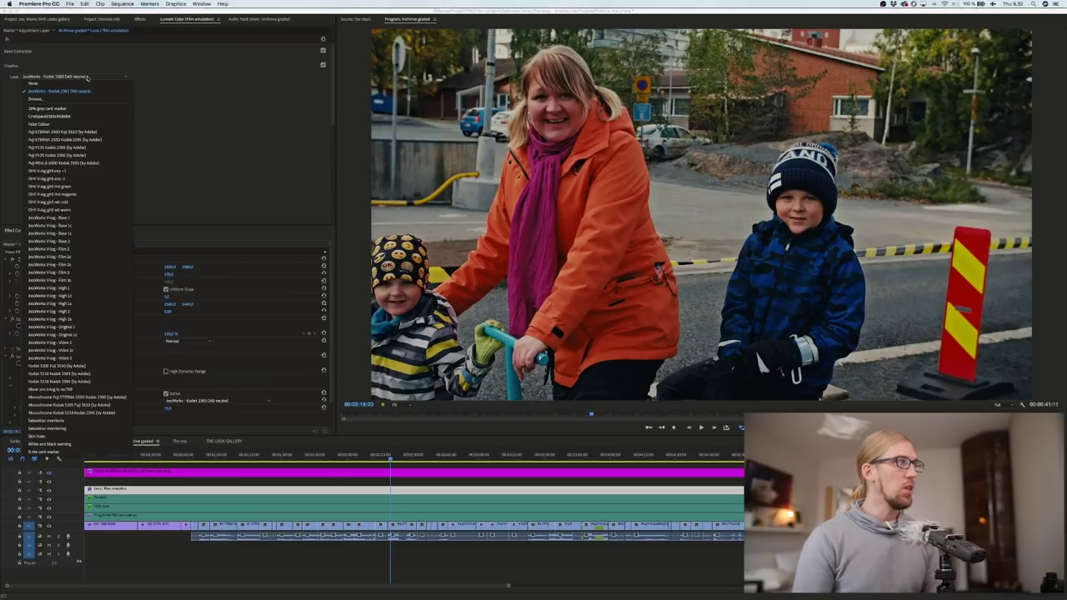
{"action": "left_click", "coordinate": [87, 77]}
{"action": "left_click", "coordinate": [86, 66]}
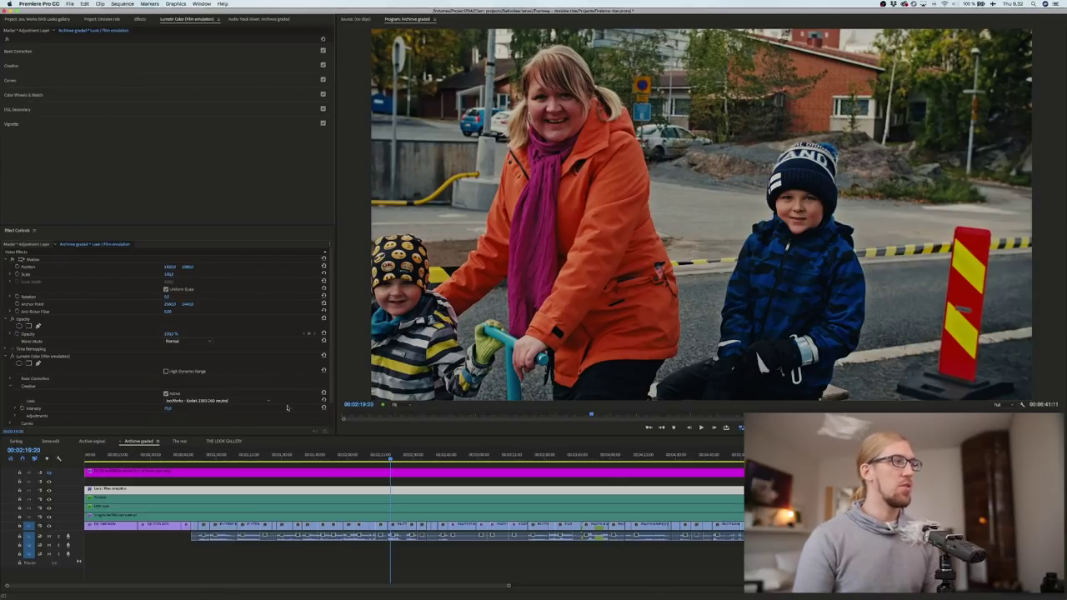
{"action": "left_click", "coordinate": [70, 65]}
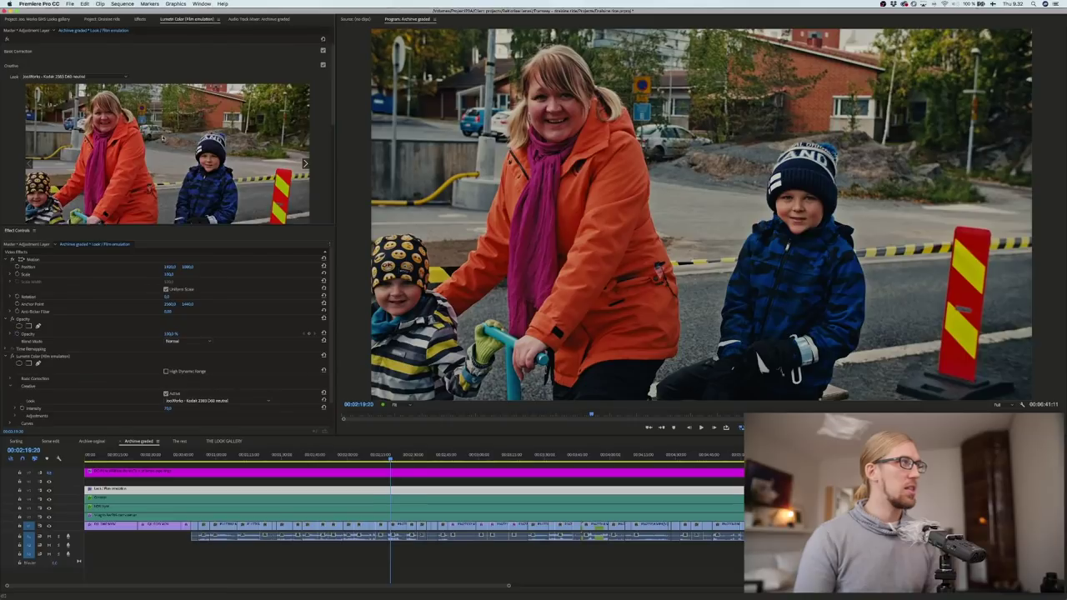
{"action": "scroll", "coordinate": [162, 150], "scroll_direction": "down", "scroll_amount": 2}
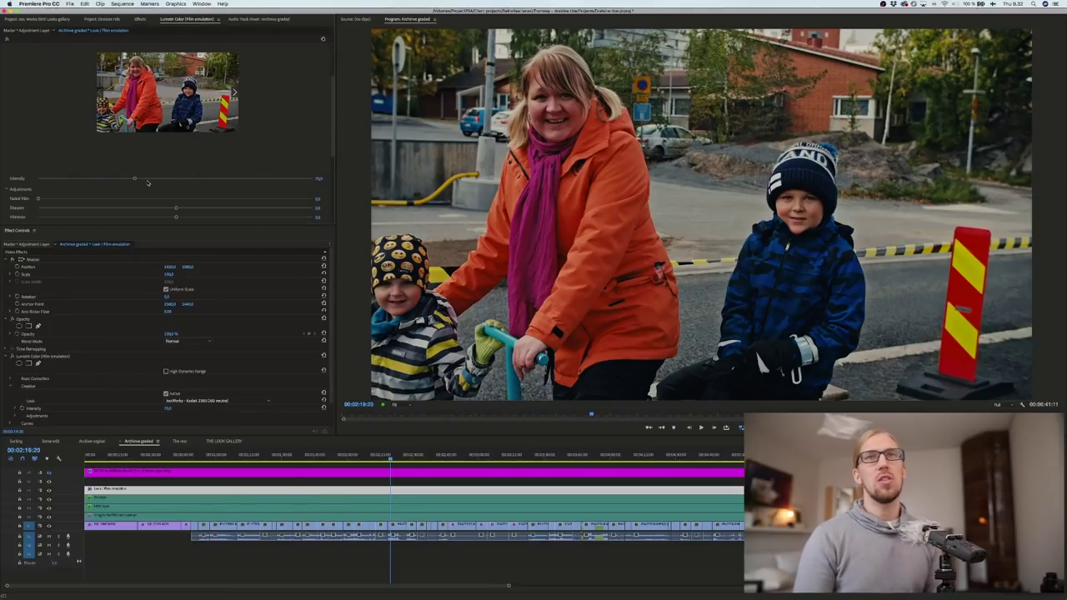
{"action": "left_click_drag", "start_coordinate": [134, 179], "coordinate": [81, 180]}
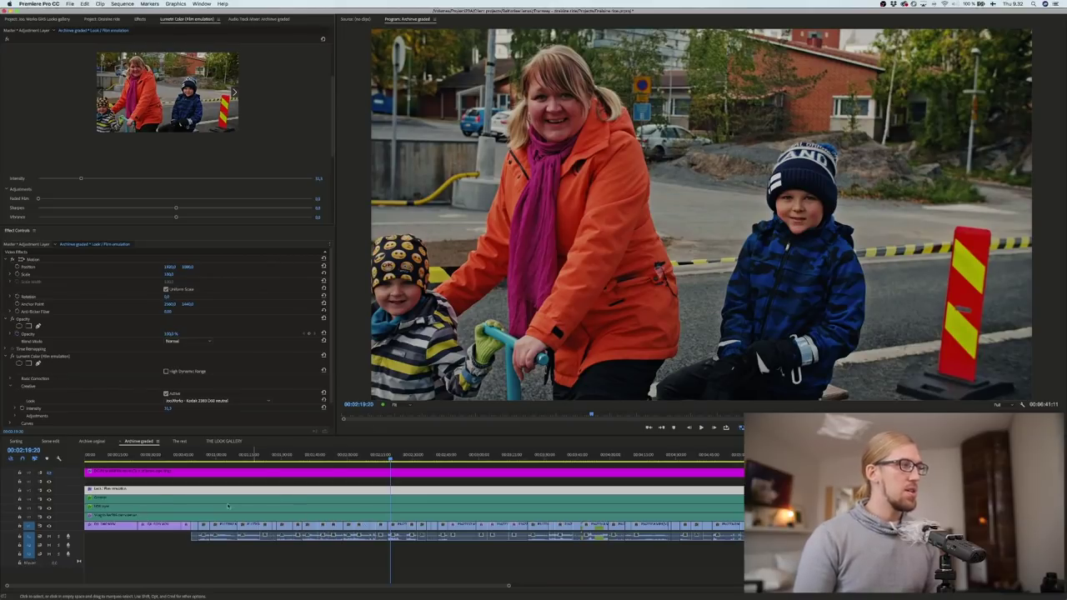
Step: Select the Contrast adjustment layer and examine the RGB curve in its effect settings
{"action": "left_click", "coordinate": [162, 498]}
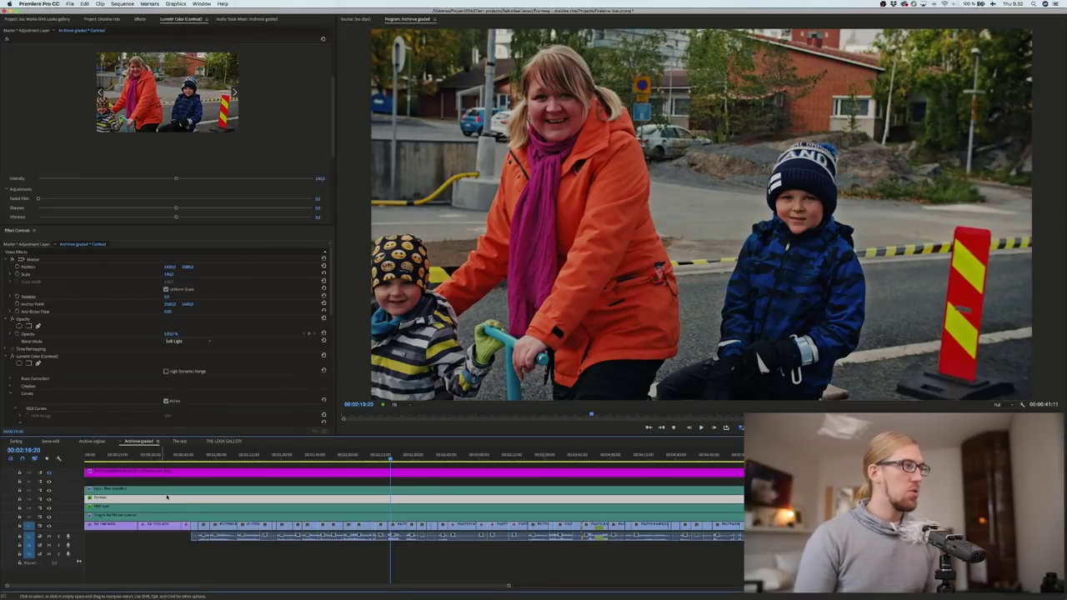
{"action": "scroll", "coordinate": [112, 341], "scroll_direction": "down", "scroll_amount": 5}
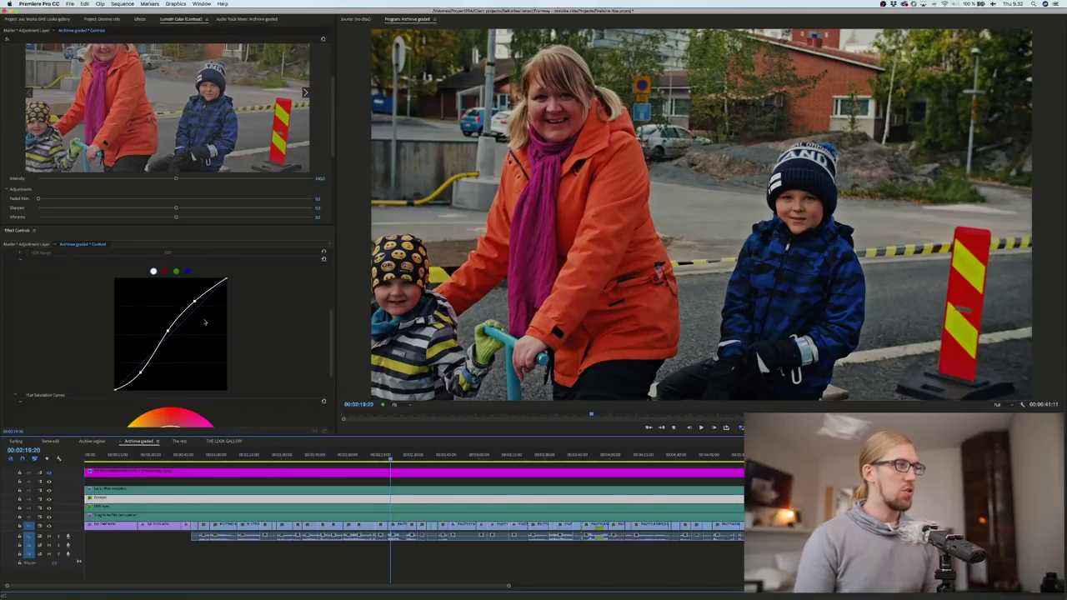
{"action": "scroll", "coordinate": [204, 322], "scroll_direction": "up", "scroll_amount": 4}
Step: Try the Normal blend mode on the Contrast layer and restore Soft Light
{"action": "left_click", "coordinate": [183, 300]}
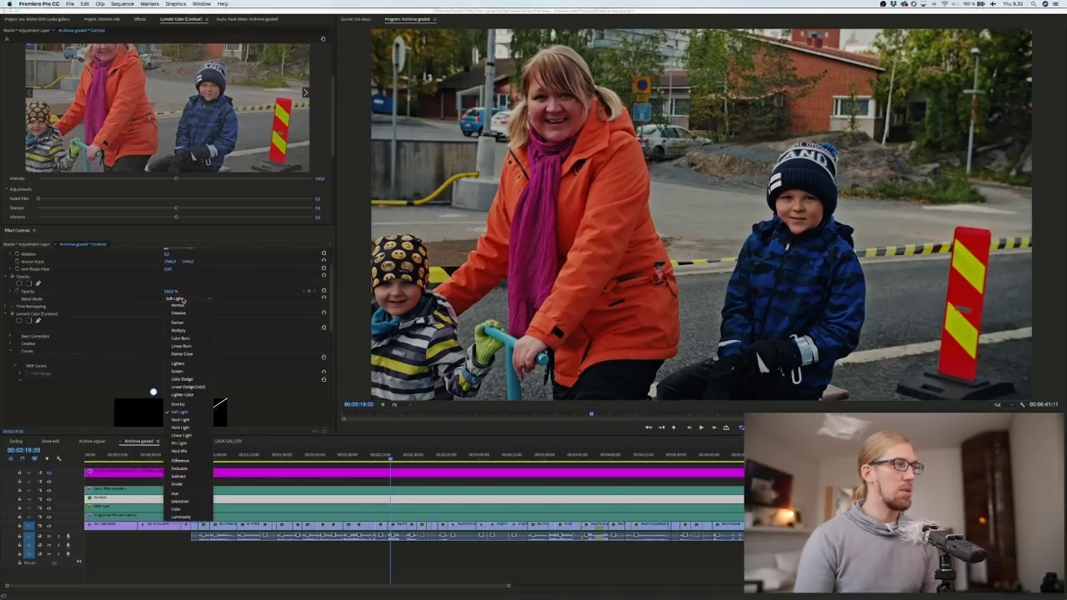
{"action": "left_click", "coordinate": [183, 306]}
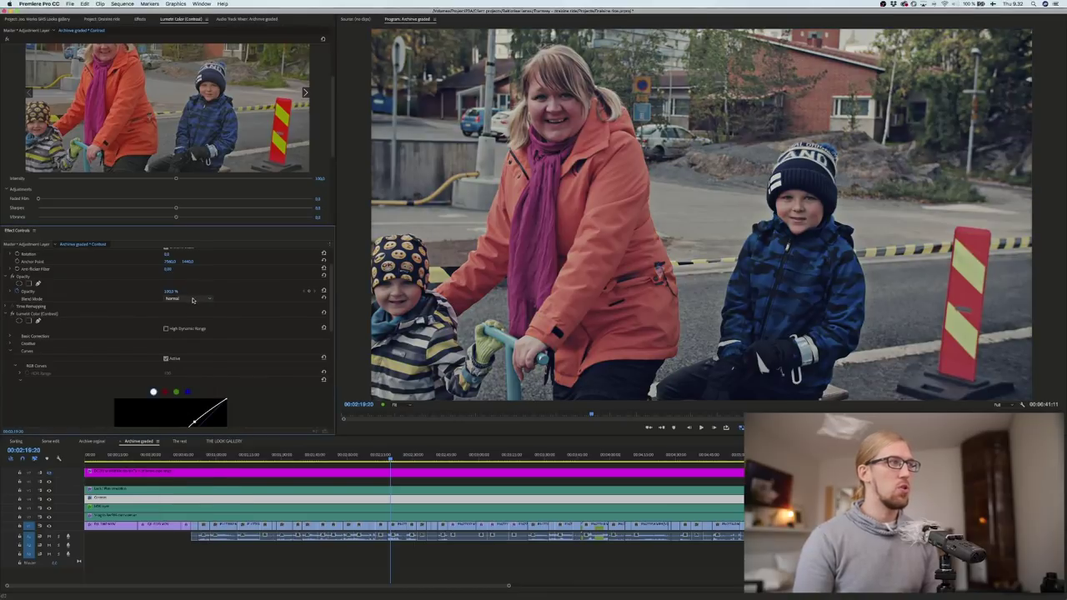
{"action": "left_click", "coordinate": [192, 298]}
{"action": "left_click", "coordinate": [180, 412]}
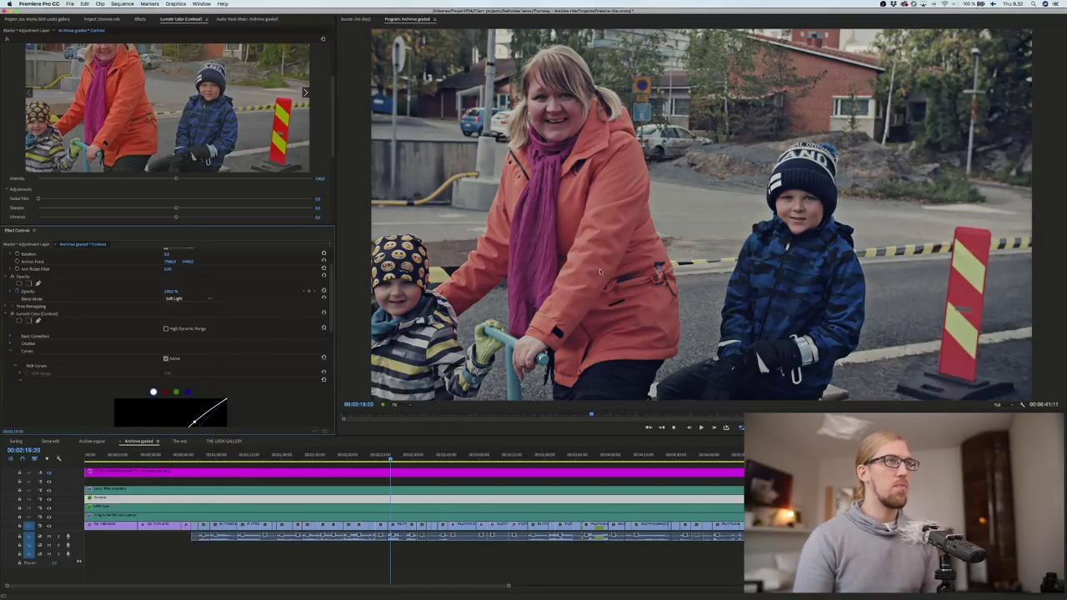
Step: Soften the Contrast layer's S-shaped RGB curve by slightly raising the shadow point and lowering the midtone and highlight points
{"action": "scroll", "coordinate": [262, 305], "scroll_direction": "down", "scroll_amount": 5}
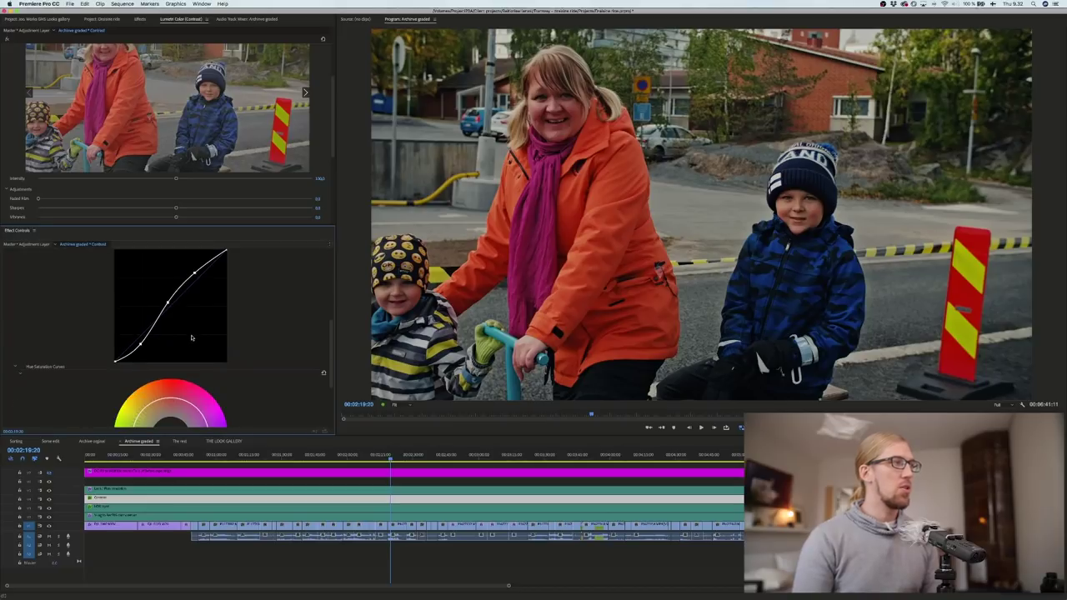
{"action": "left_click_drag", "start_coordinate": [140, 345], "coordinate": [139, 342]}
{"action": "left_click_drag", "start_coordinate": [195, 274], "coordinate": [168, 305]}
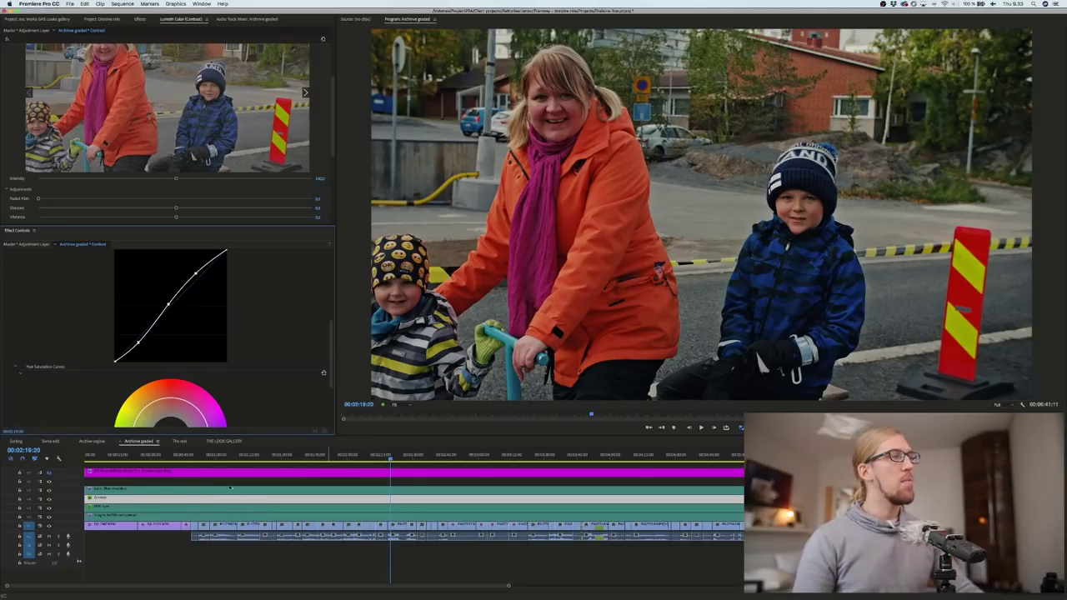
Step: Go to the start of the sequence and open the first drone clip's basic correction settings
{"action": "left_click_drag", "start_coordinate": [195, 456], "coordinate": [83, 457]}
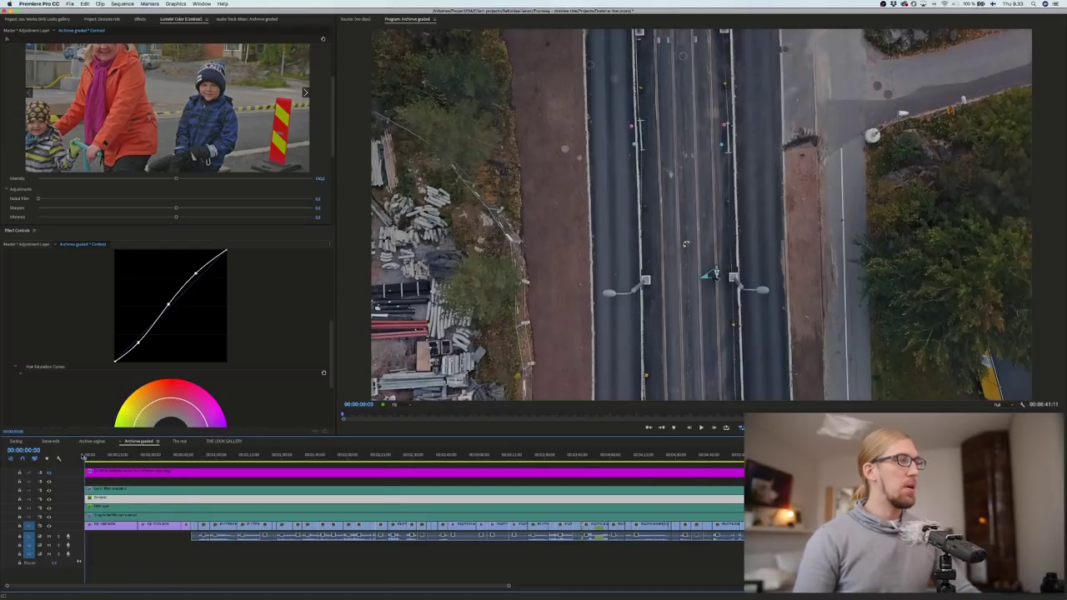
{"action": "left_click", "coordinate": [102, 525]}
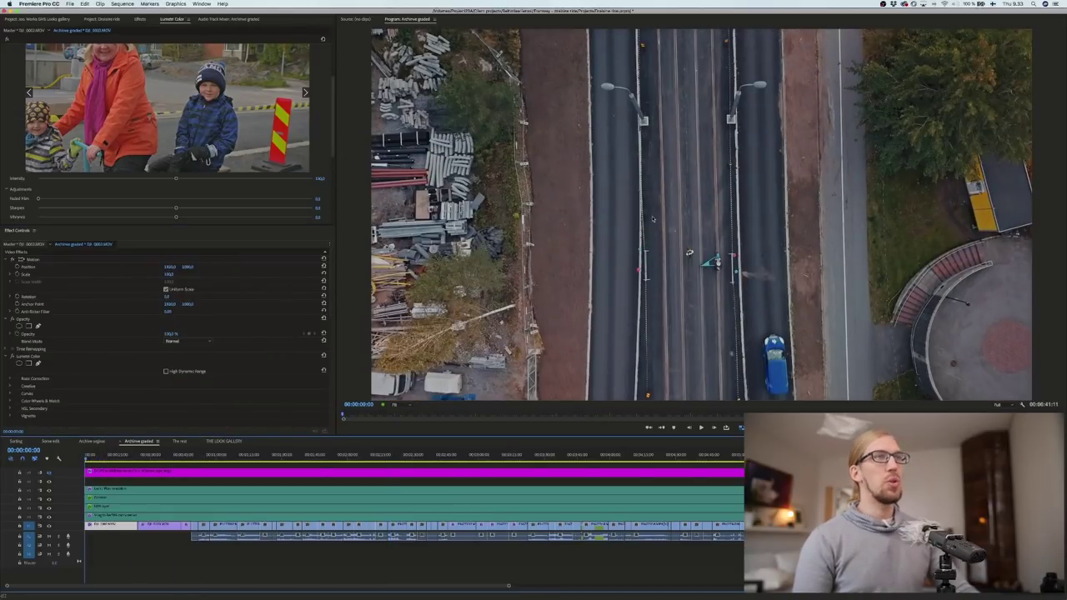
{"action": "left_click_drag", "start_coordinate": [175, 225], "coordinate": [174, 244]}
{"action": "scroll", "coordinate": [175, 209], "scroll_direction": "up", "scroll_amount": 3}
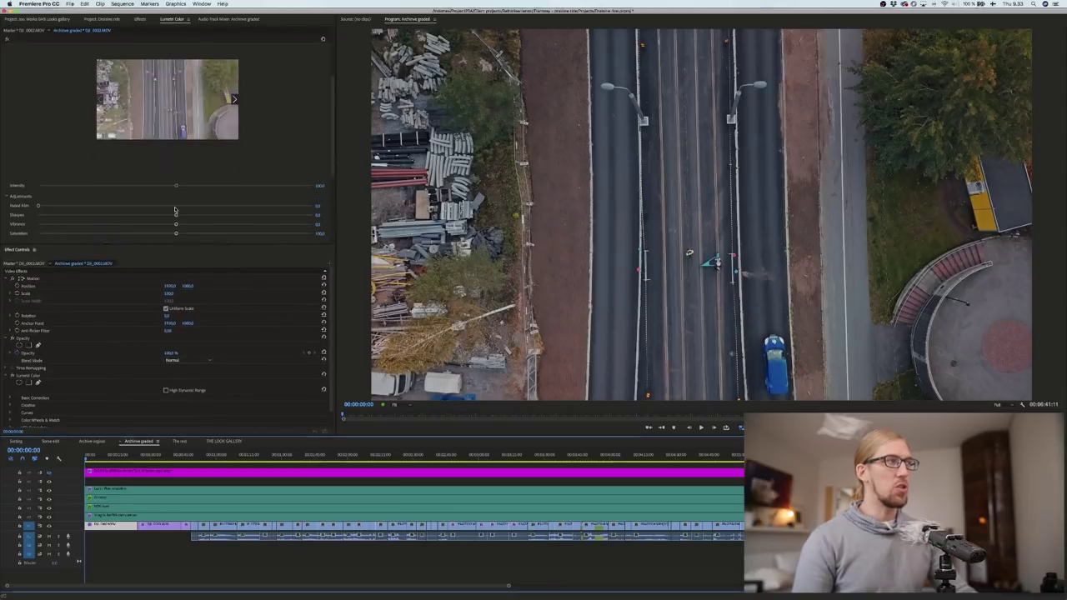
{"action": "left_click", "coordinate": [170, 52]}
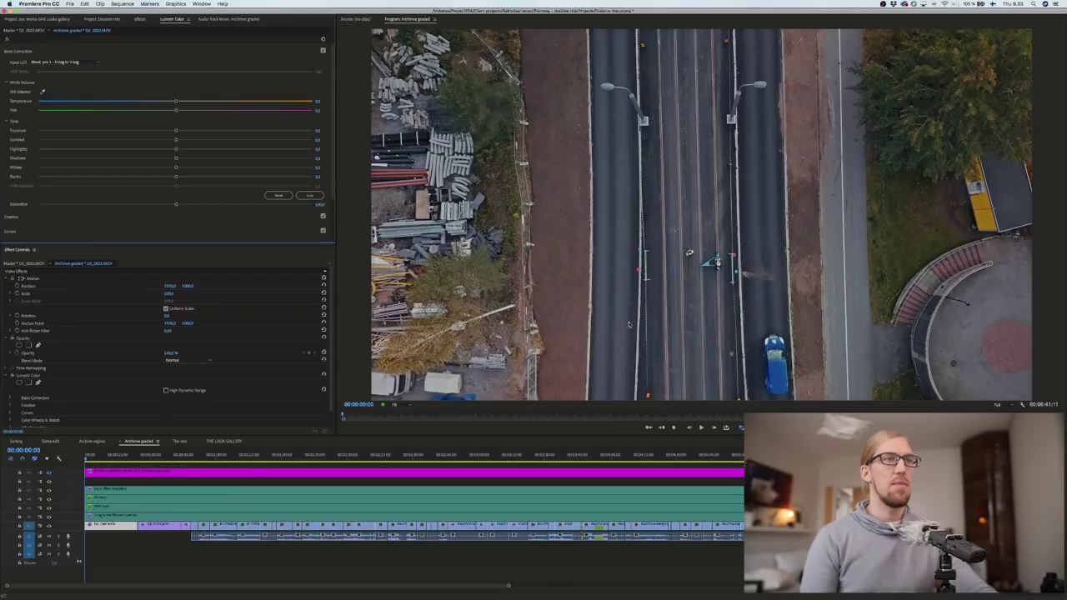
Step: Check the creative look on the V-Log to Rec.709 conversion layer and return to the first drone clip's basic correction
{"action": "left_click", "coordinate": [133, 517]}
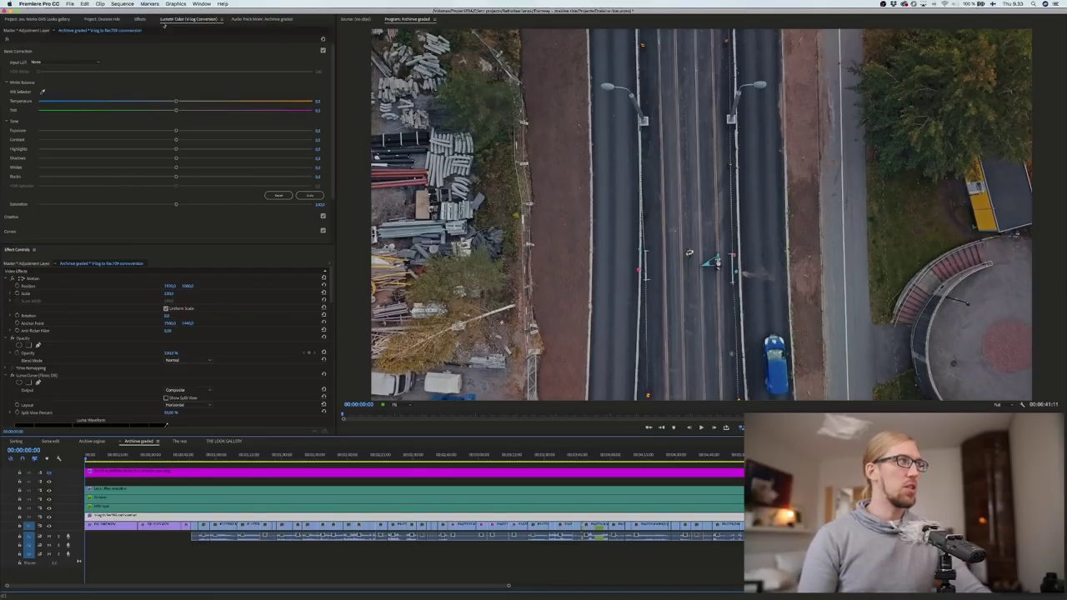
{"action": "left_click", "coordinate": [33, 217]}
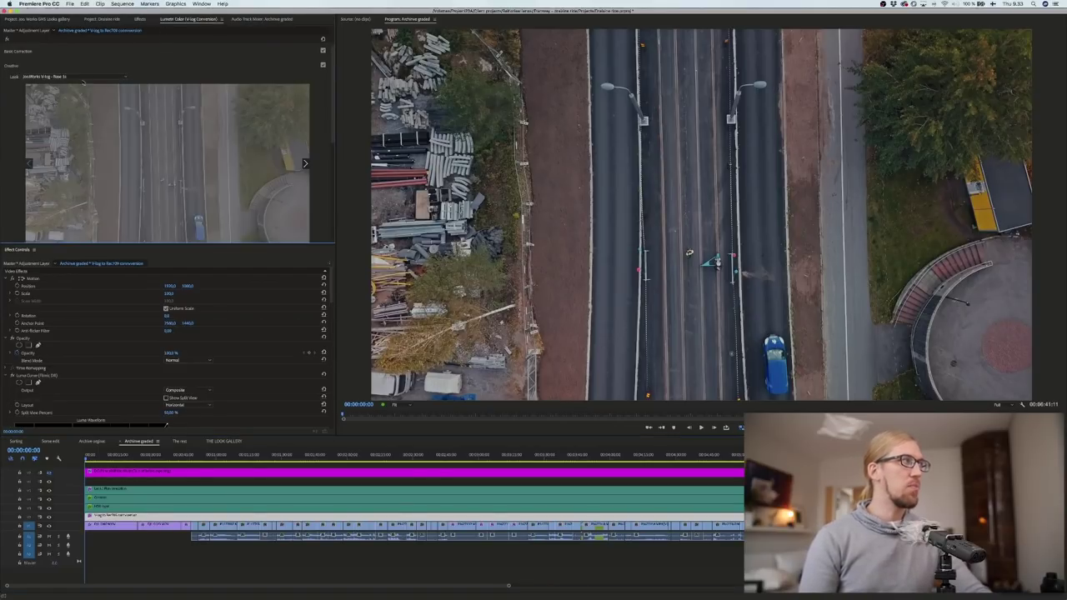
{"action": "left_click", "coordinate": [82, 66]}
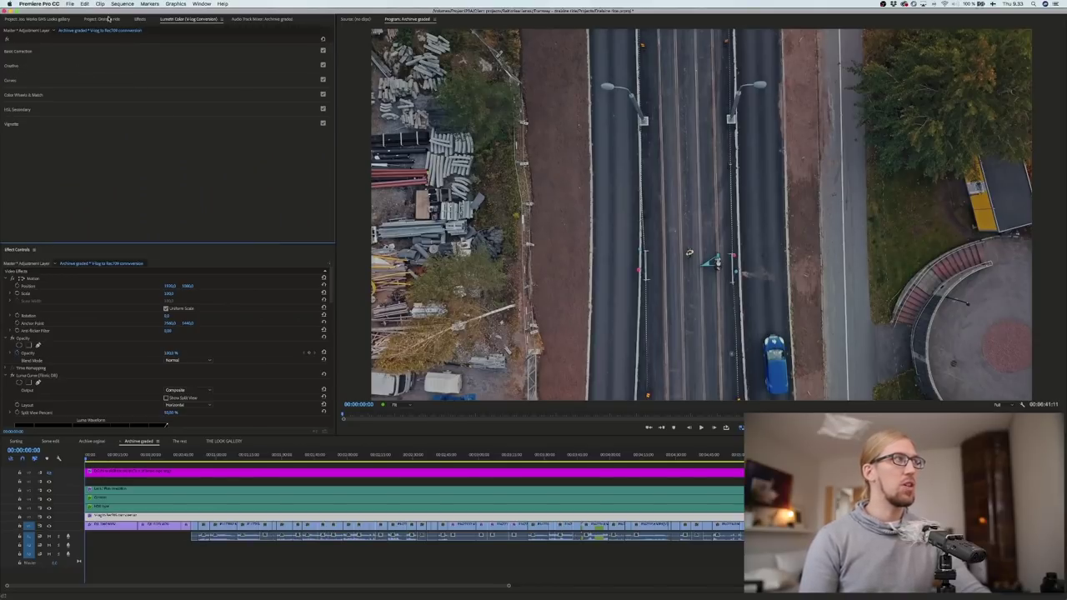
{"action": "left_click", "coordinate": [112, 525]}
{"action": "left_click", "coordinate": [121, 51]}
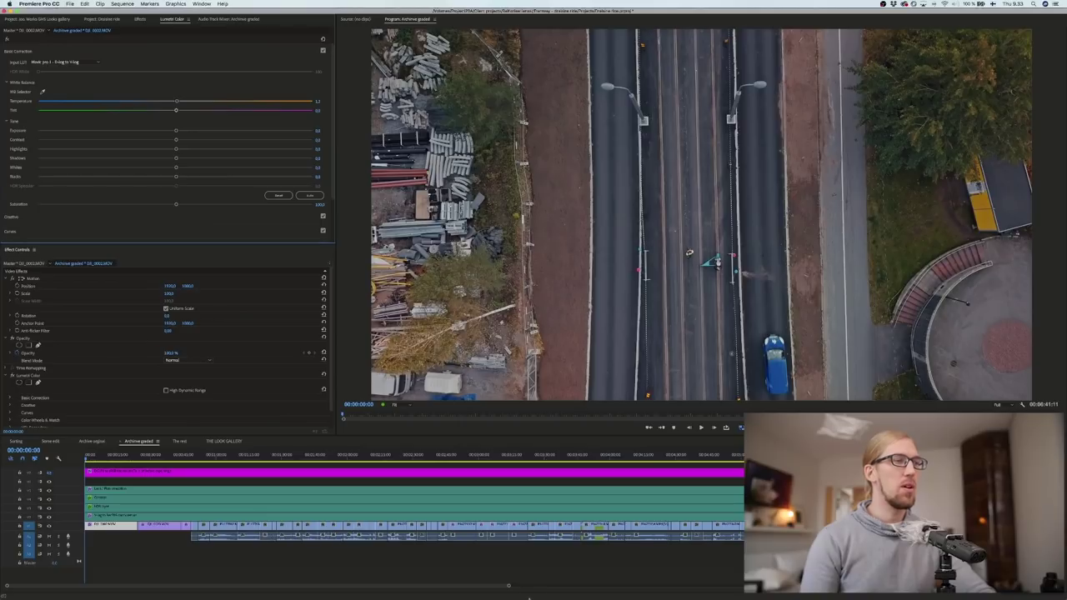
Step: Switch to Chrome and pause the track playing on the Listening Earth SoundCloud page
{"action": "left_click", "coordinate": [462, 584]}
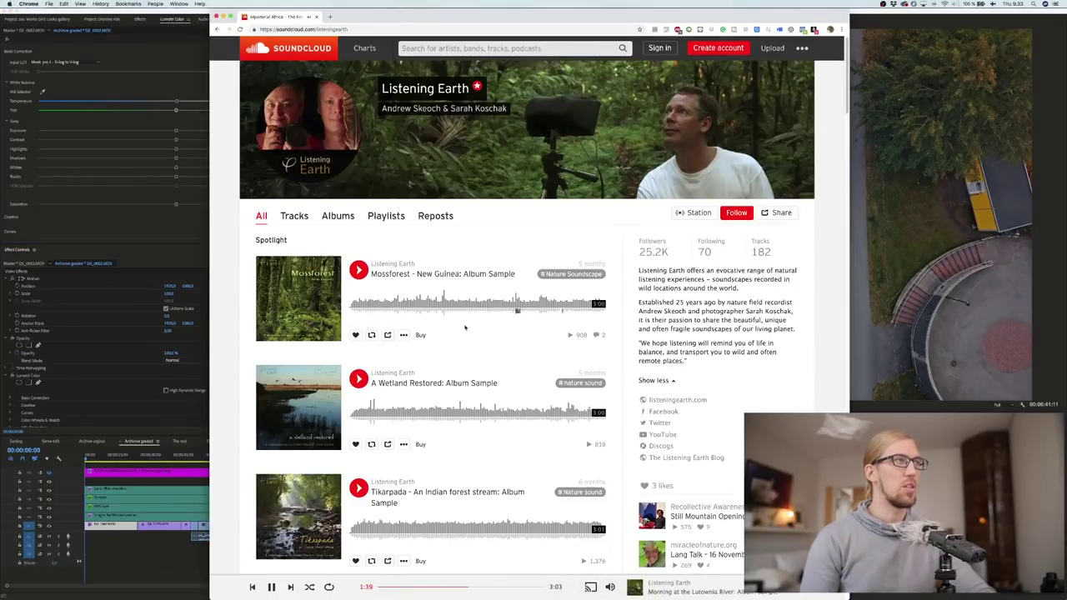
{"action": "scroll", "coordinate": [348, 326], "scroll_direction": "down", "scroll_amount": 15}
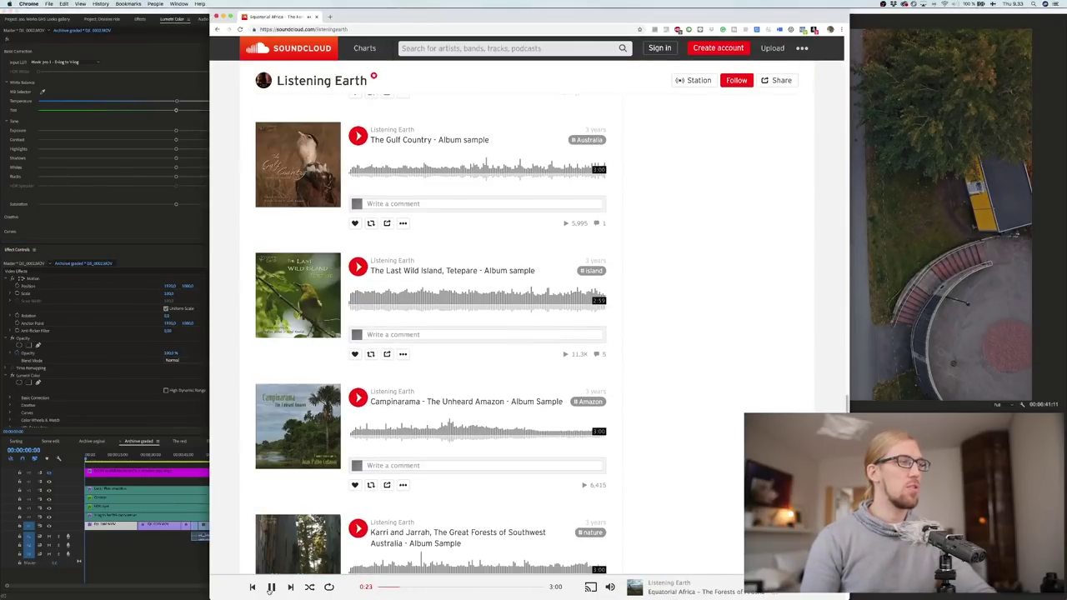
{"action": "left_click", "coordinate": [271, 586]}
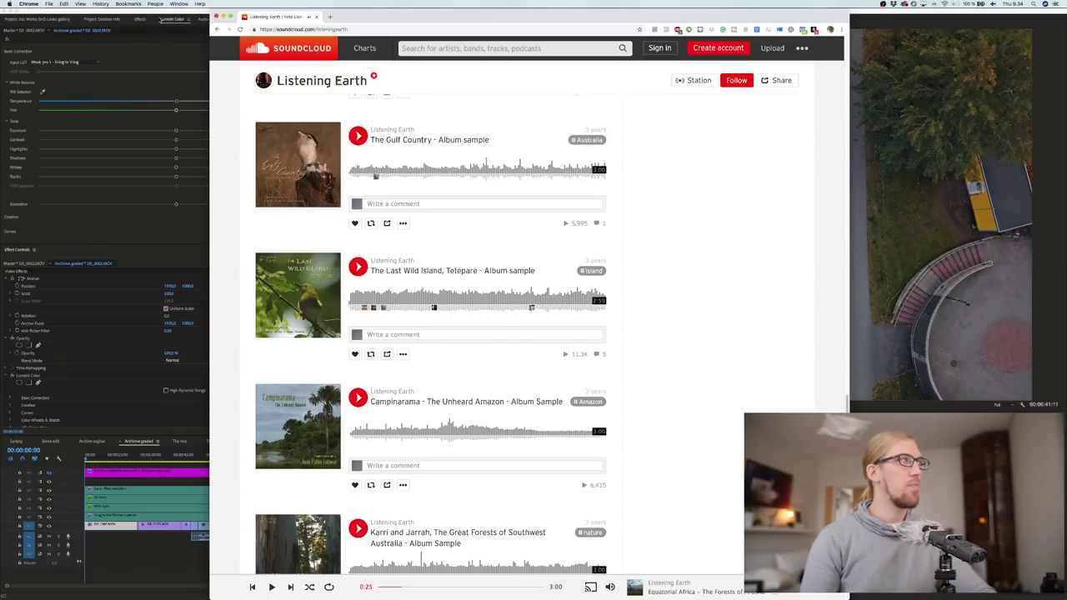
Step: Switch back to Premiere Pro and warm the first drone clip's temperature, shift its tint towards green and raise its exposure
{"action": "left_click", "coordinate": [160, 18]}
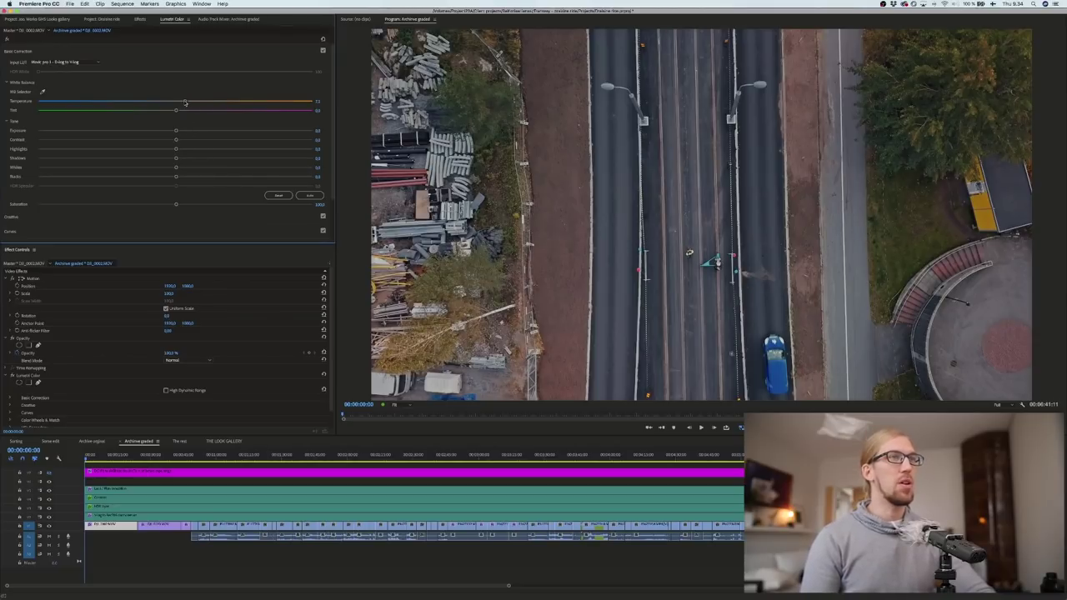
{"action": "left_click_drag", "start_coordinate": [176, 110], "coordinate": [170, 111]}
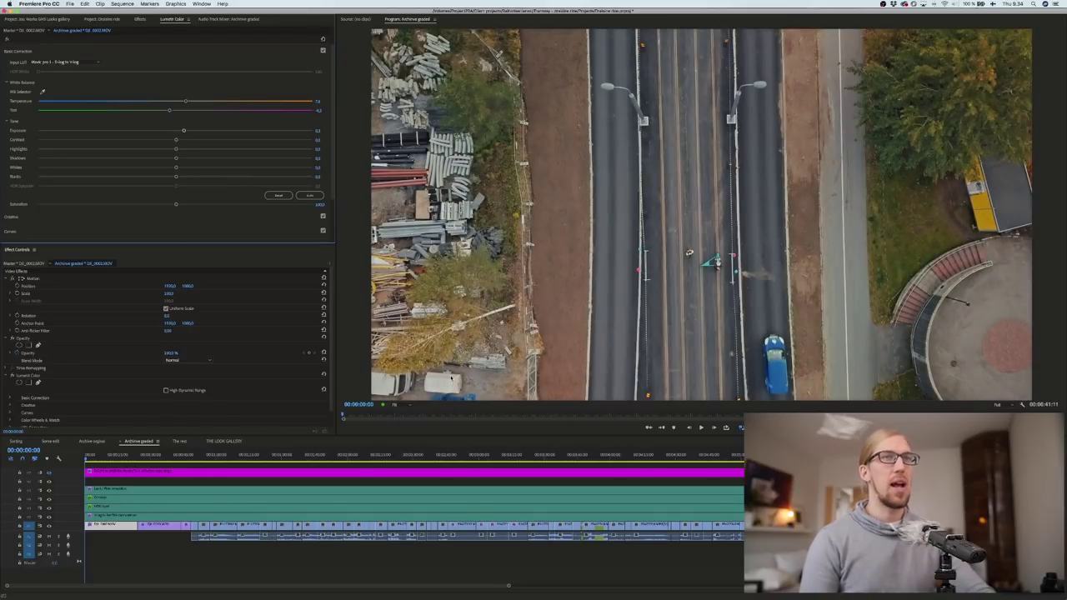
Step: On the second drone clip, warm the temperature to about 14, shift the tint towards green and raise the exposure to about 1.1
{"action": "key", "text": "Down"}
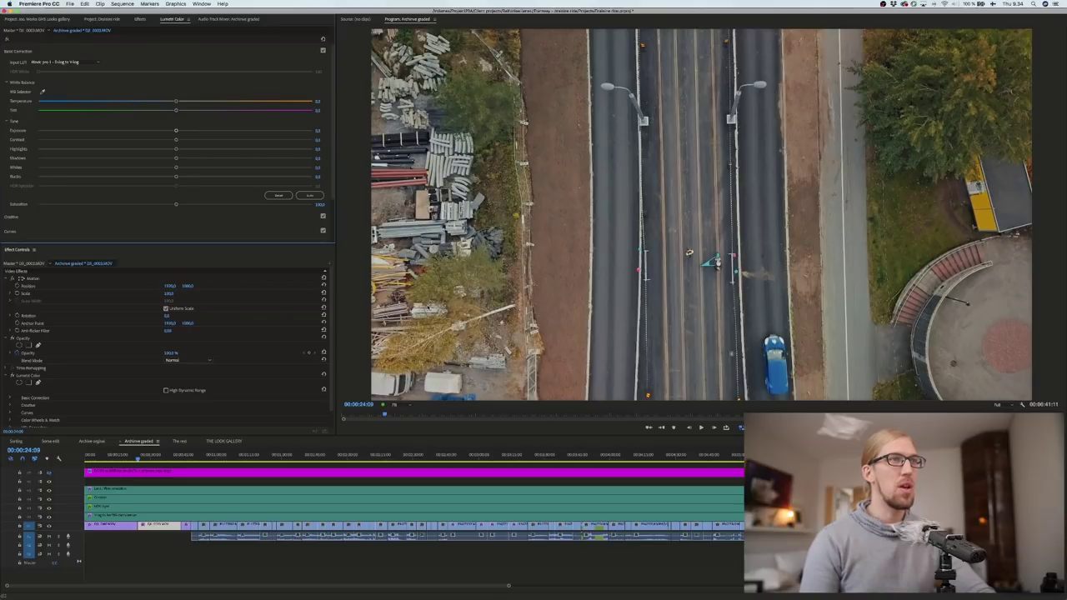
{"action": "left_click", "coordinate": [190, 131]}
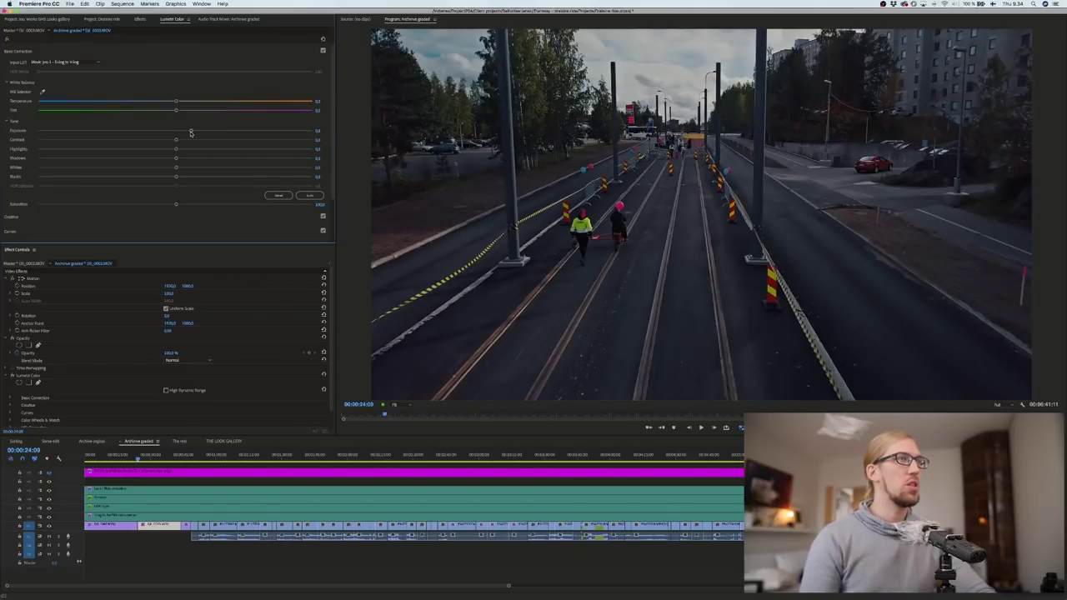
{"action": "left_click", "coordinate": [191, 102]}
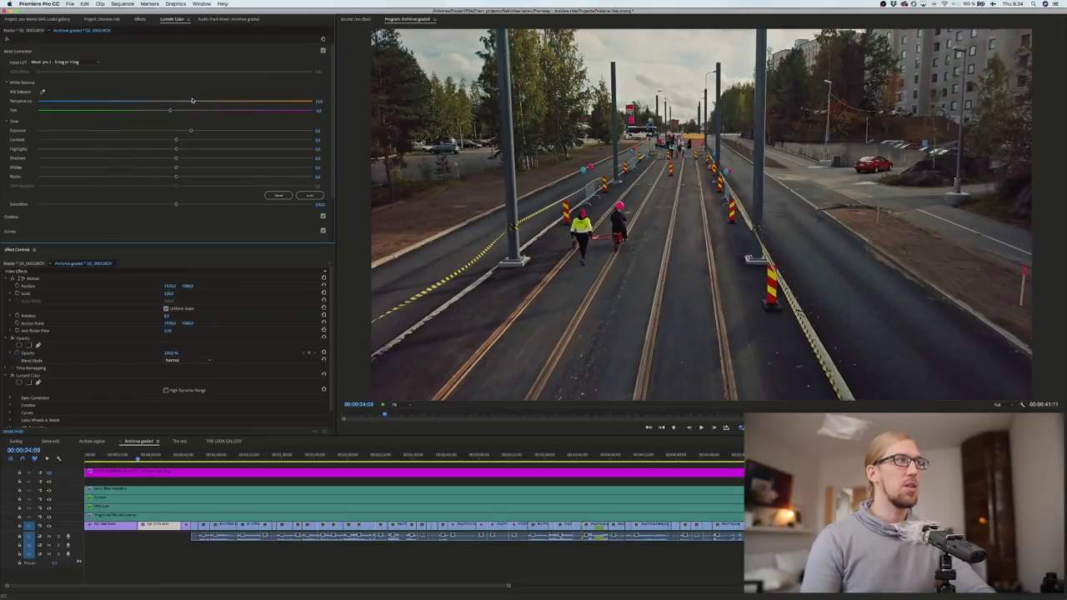
{"action": "left_click_drag", "start_coordinate": [190, 102], "coordinate": [206, 132]}
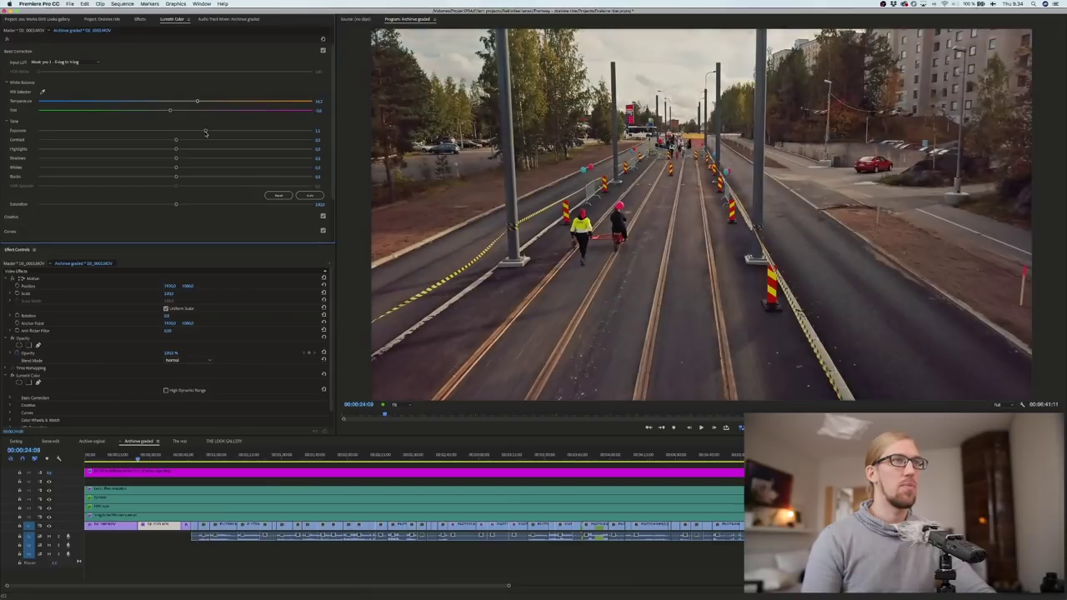
{"action": "left_click_drag", "start_coordinate": [197, 102], "coordinate": [195, 102]}
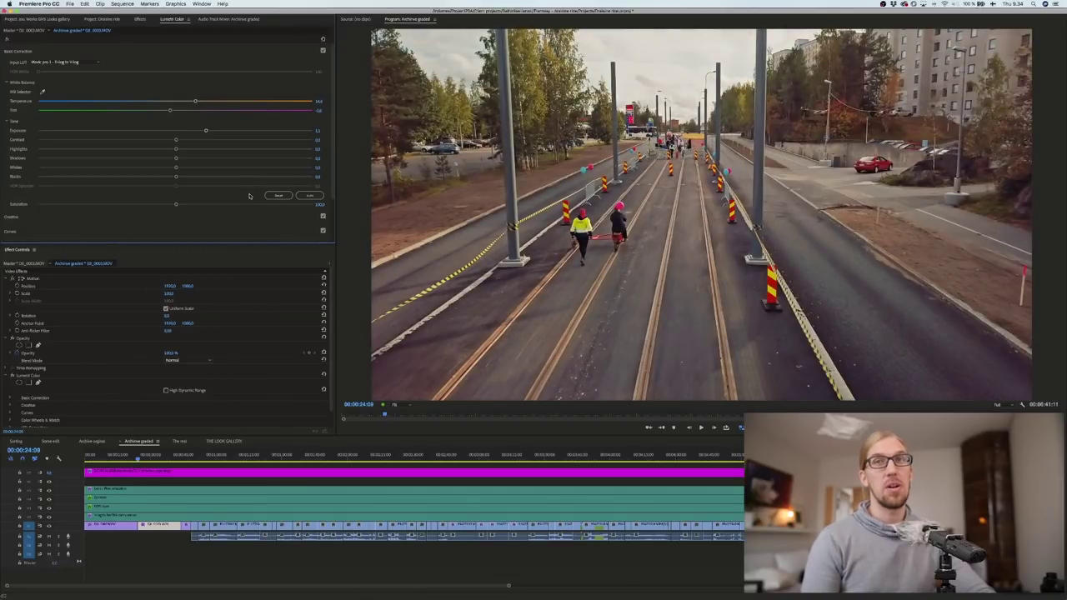
Step: Continue clip by clip to the turquoise rail bike shot, warming the temperature and raising the exposure slightly where needed
{"action": "key", "text": "Down"}
{"action": "key", "text": "Down"}
{"action": "key", "text": "Down"}
{"action": "key", "text": "Down"}
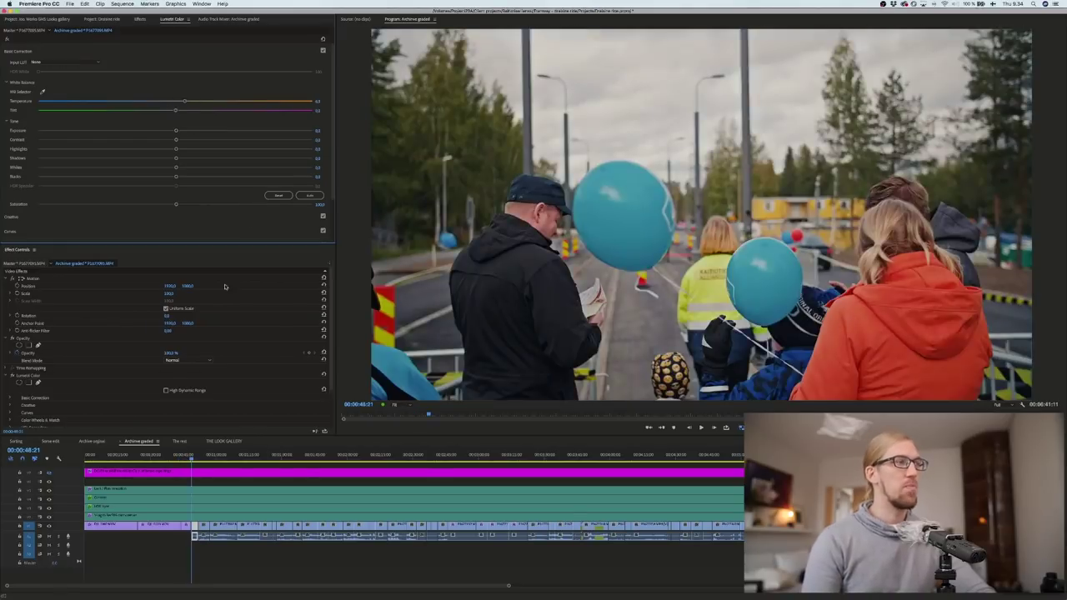
{"action": "key", "text": "Down"}
{"action": "key", "text": "Down"}
{"action": "key", "text": "Down"}
{"action": "key", "text": "Down"}
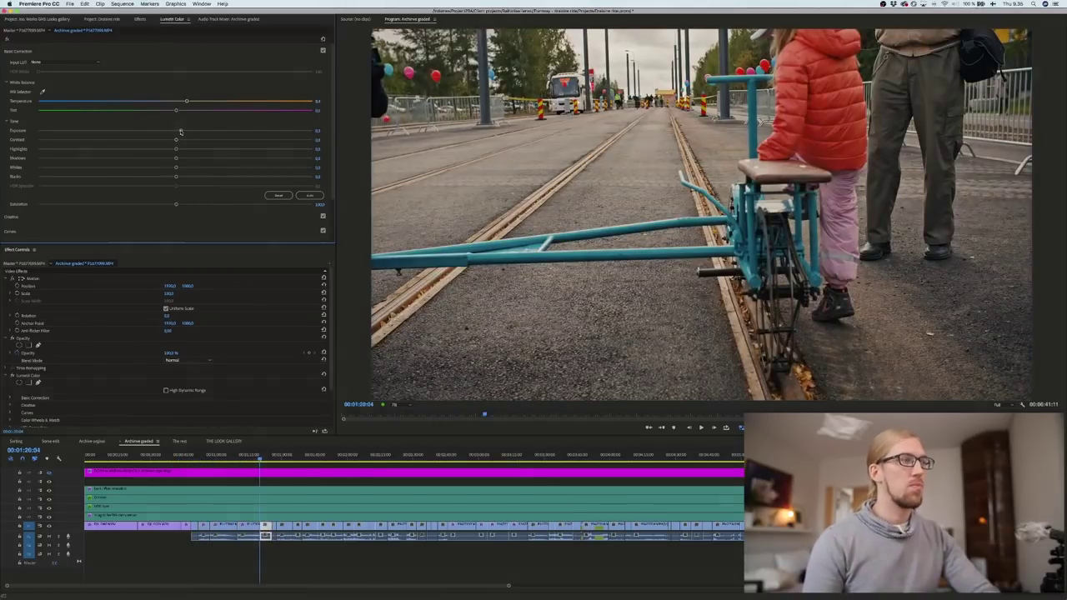
Step: Advance to the clip with the stacked red and yellow tyres and warm its temperature to about 7.4
{"action": "key", "text": "Down"}
{"action": "key", "text": "Down"}
{"action": "key", "text": "Down"}
{"action": "key", "text": "Down"}
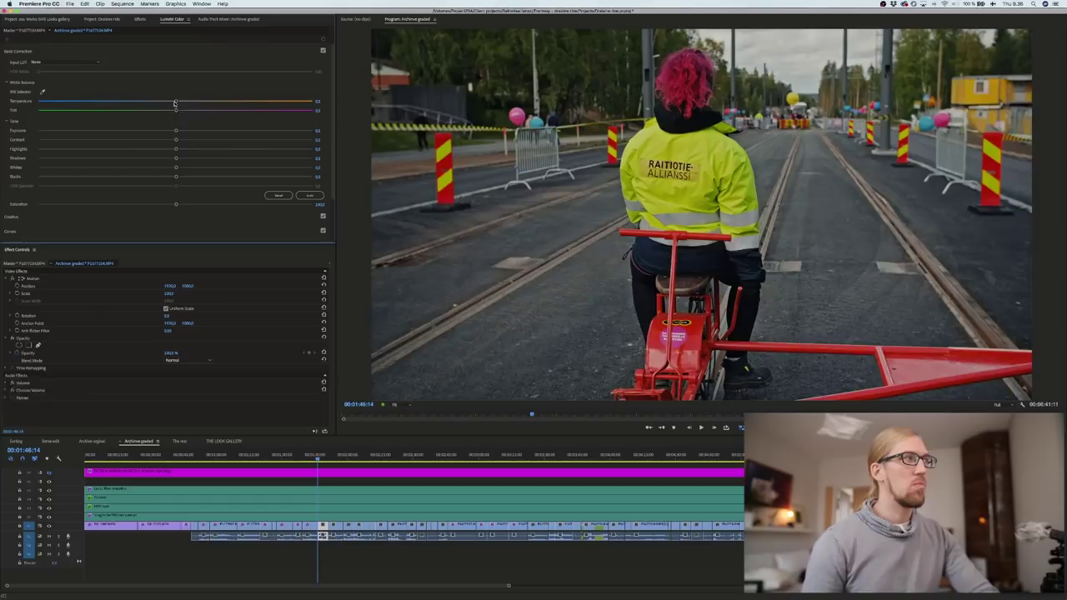
{"action": "key", "text": "Down"}
{"action": "key", "text": "Down"}
{"action": "key", "text": "Down"}
{"action": "key", "text": "Down"}
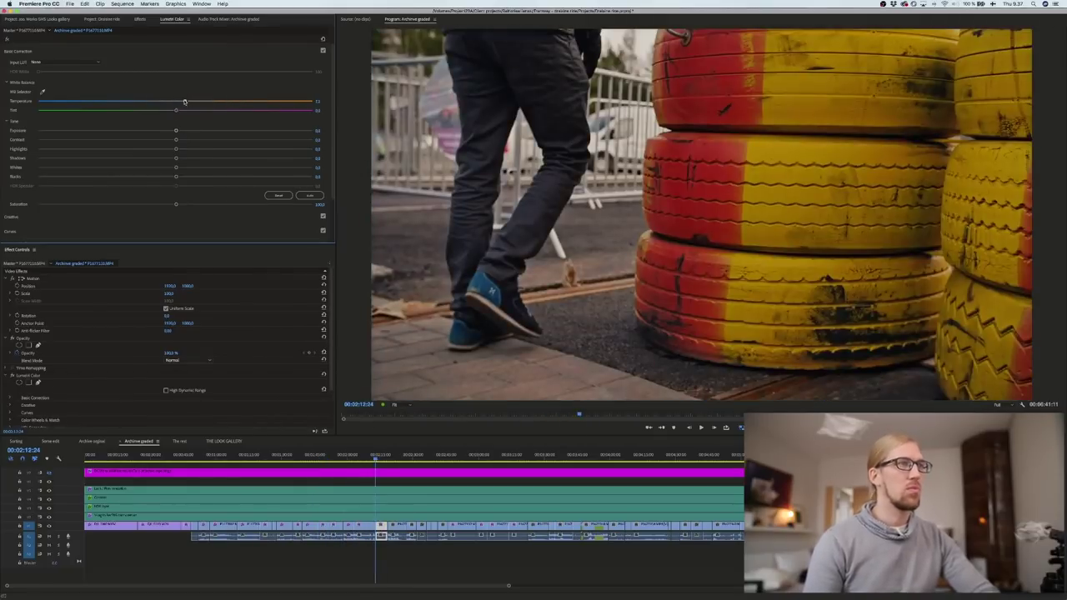
{"action": "left_click_drag", "start_coordinate": [185, 102], "coordinate": [186, 101]}
Step: Play briefly and jump between the clips before and after the tyre clip to compare their corrections
{"action": "key", "text": "space"}
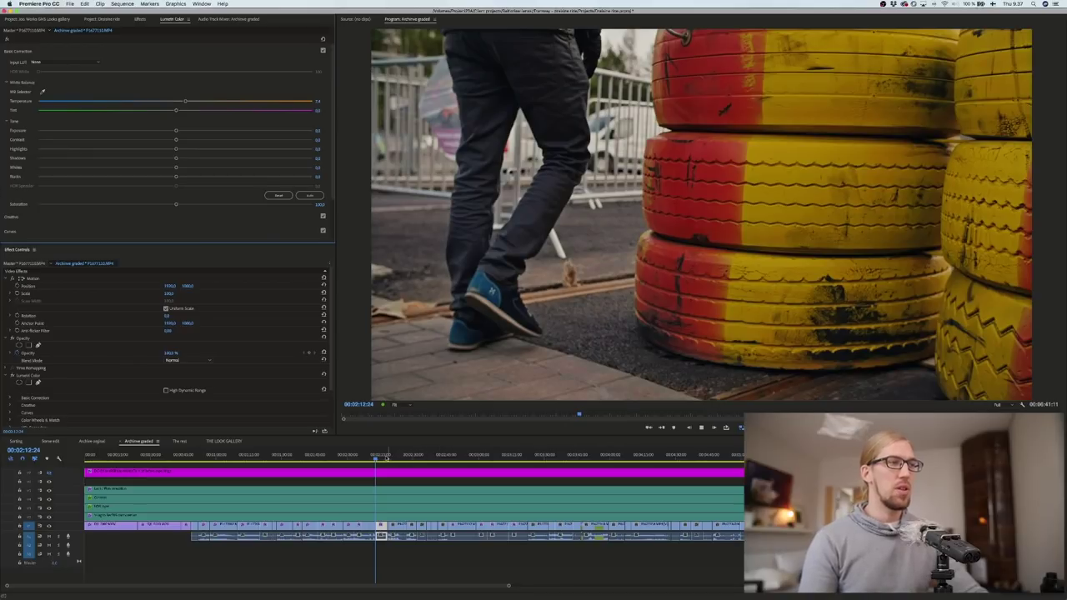
{"action": "left_click", "coordinate": [382, 456]}
{"action": "key", "text": "Down"}
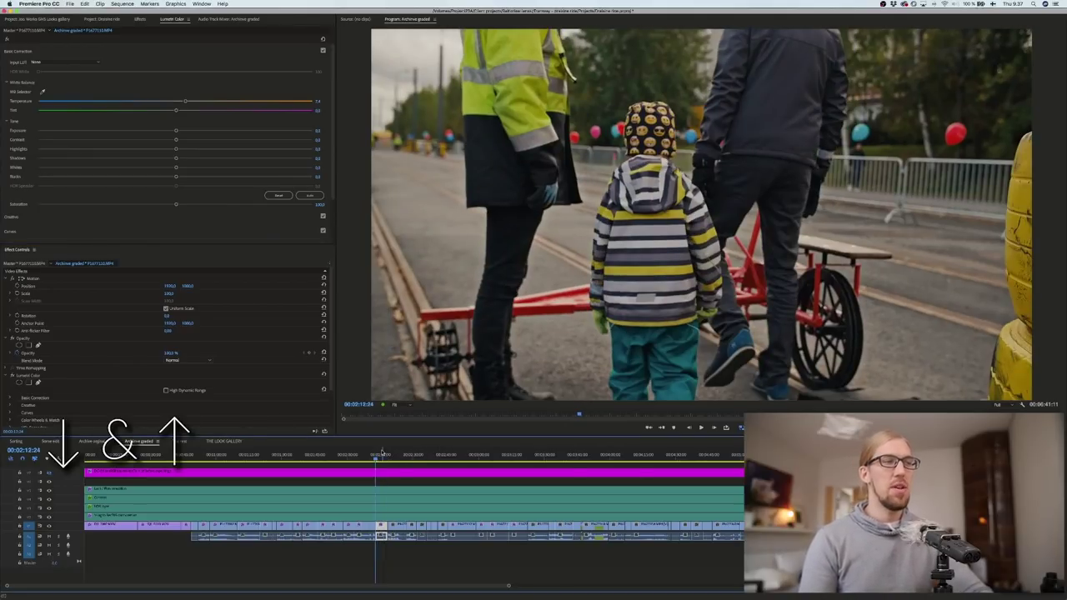
{"action": "key", "text": "Down"}
{"action": "key", "text": "Down"}
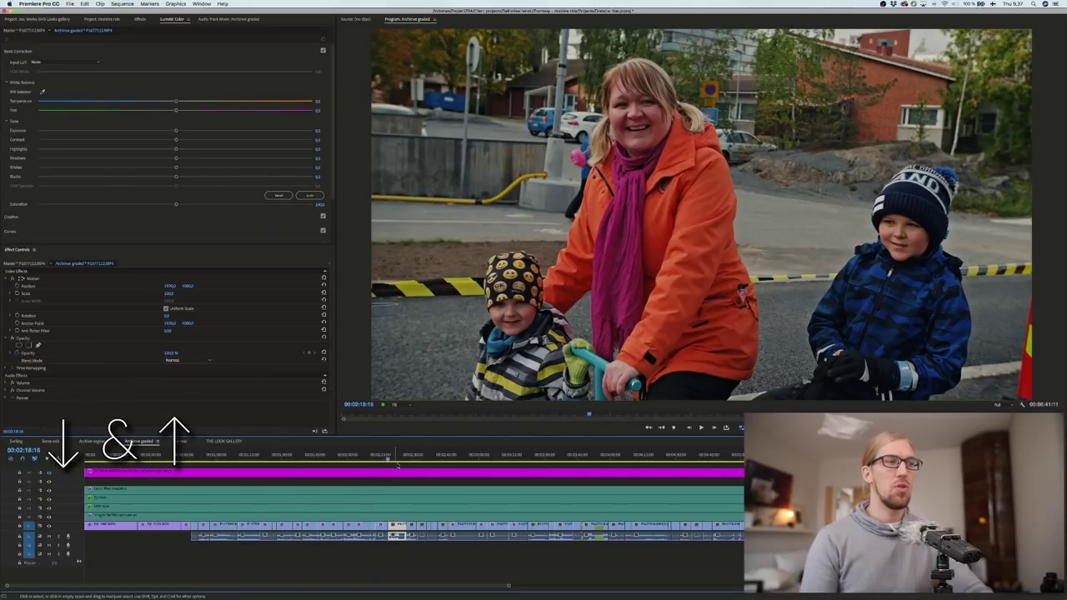
{"action": "key", "text": "Down"}
{"action": "key", "text": "Up"}
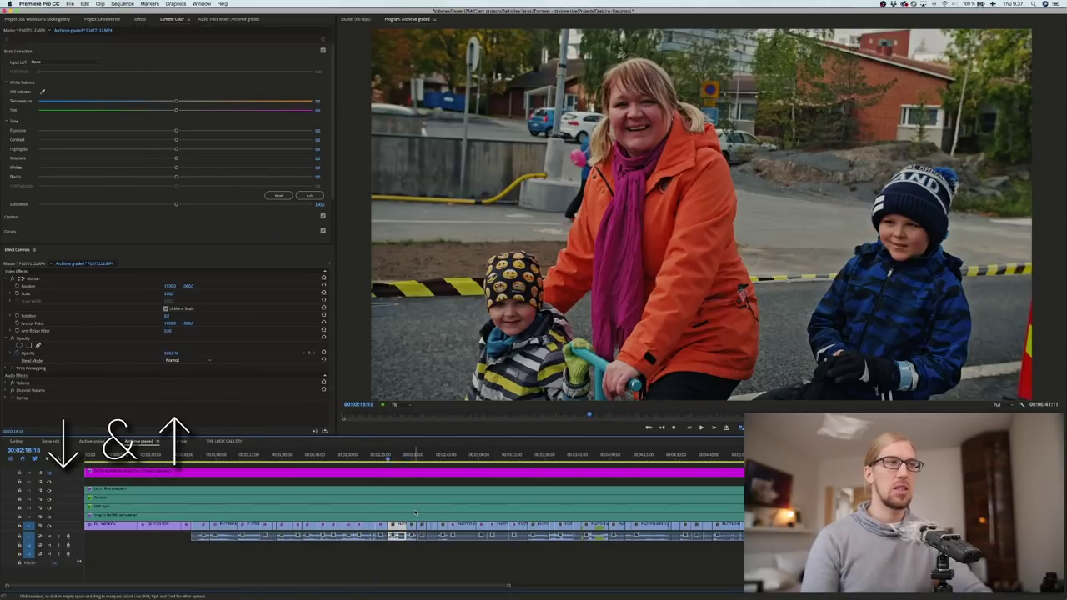
{"action": "key", "text": "Up"}
{"action": "key", "text": "Up"}
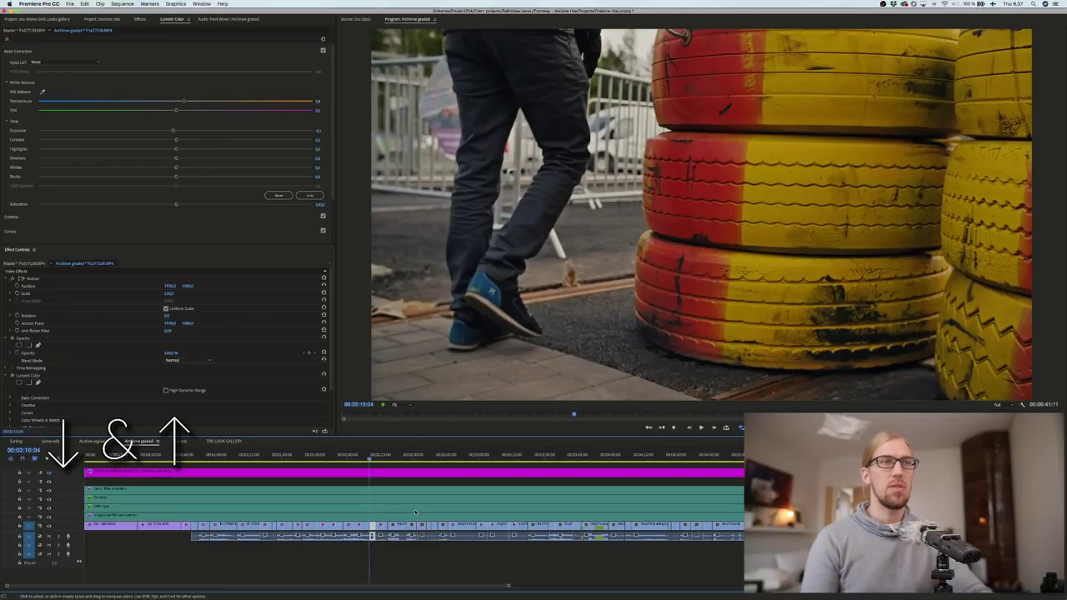
{"action": "key", "text": "Down"}
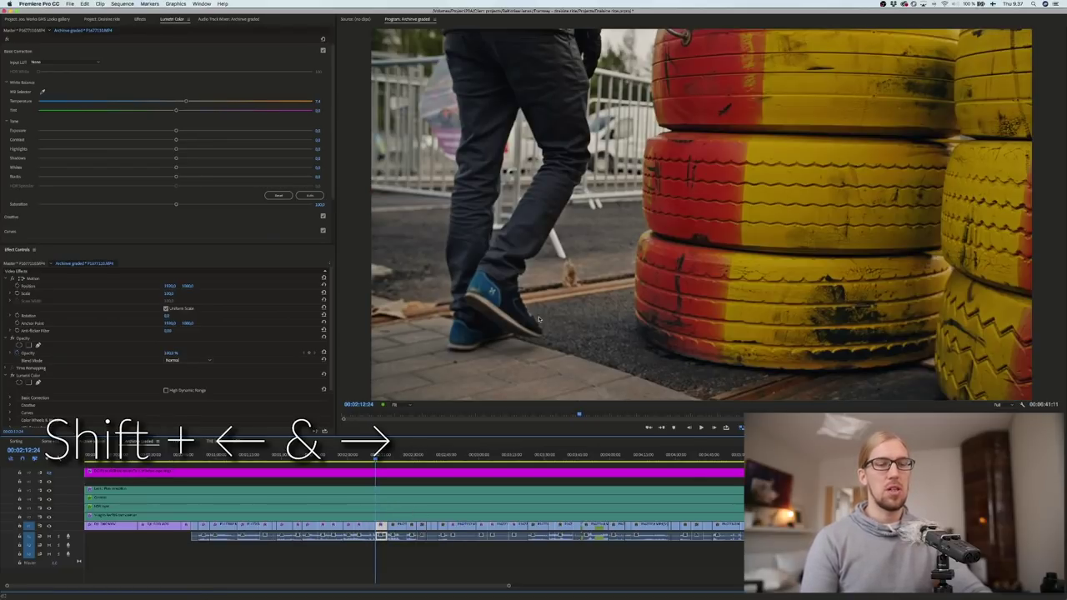
Step: Skim forward and backward through the tyre clip in multi-frame jumps to check its correction along the whole shot
{"action": "key", "text": "shift+Right"}
{"action": "key", "text": "shift+Right"}
{"action": "key", "text": "shift+Right"}
{"action": "key", "text": "shift+Right"}
{"action": "key", "text": "shift+Right"}
{"action": "key", "text": "shift+Right"}
{"action": "key", "text": "shift+Right"}
{"action": "key", "text": "shift+Right"}
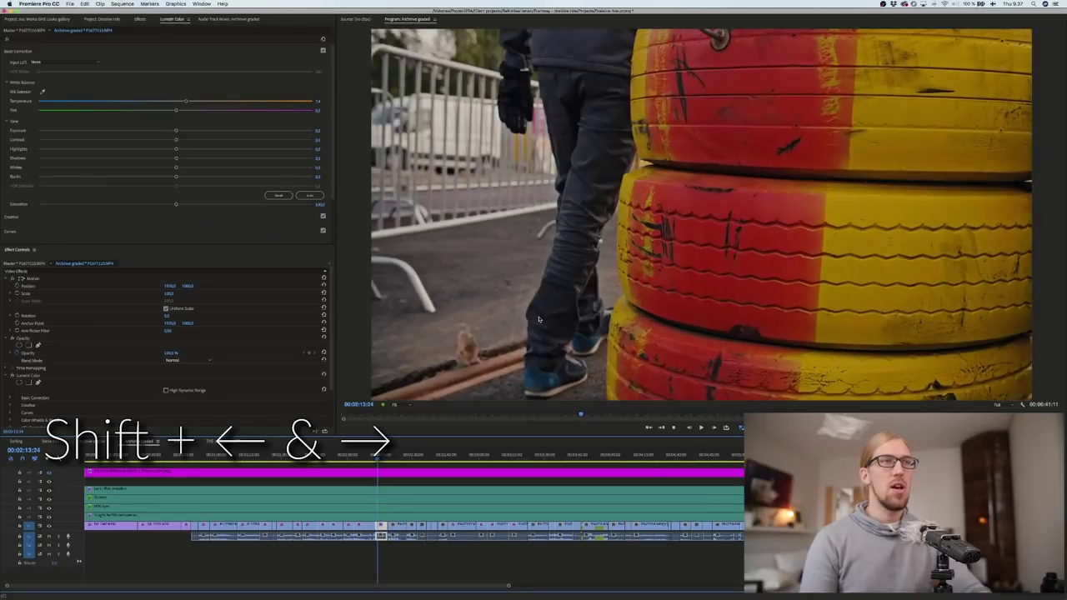
{"action": "key", "text": "shift+Right"}
{"action": "key", "text": "shift+Right"}
{"action": "key", "text": "shift+Right"}
{"action": "key", "text": "shift+Right"}
{"action": "key", "text": "shift+Right"}
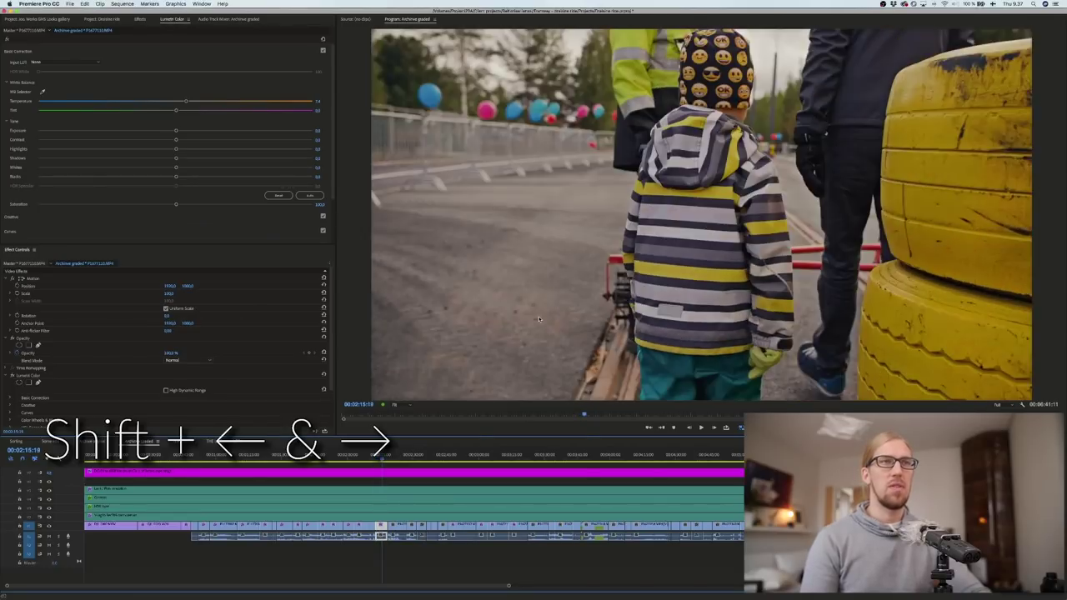
{"action": "key", "text": "shift+Right"}
{"action": "key", "text": "shift+Right"}
{"action": "key", "text": "shift+Right"}
{"action": "key", "text": "shift+Right"}
{"action": "key", "text": "shift+Right"}
{"action": "key", "text": "shift+Right"}
{"action": "key", "text": "shift+Right"}
{"action": "key", "text": "shift+Right"}
{"action": "key", "text": "shift+Right"}
{"action": "key", "text": "shift+Right"}
{"action": "key", "text": "shift+Right"}
{"action": "key", "text": "shift+Right"}
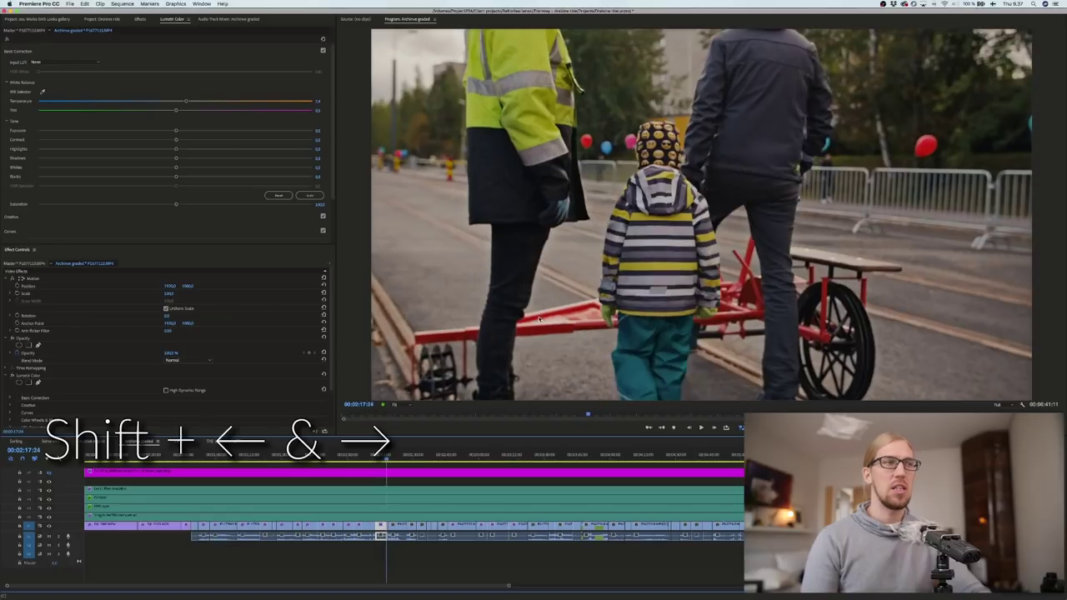
{"action": "key", "text": "shift+Left"}
{"action": "key", "text": "shift+Left"}
{"action": "key", "text": "shift+Left"}
{"action": "key", "text": "shift+Left"}
{"action": "key", "text": "shift+Left"}
{"action": "key", "text": "shift+Left"}
{"action": "key", "text": "shift+Left"}
{"action": "key", "text": "shift+Left"}
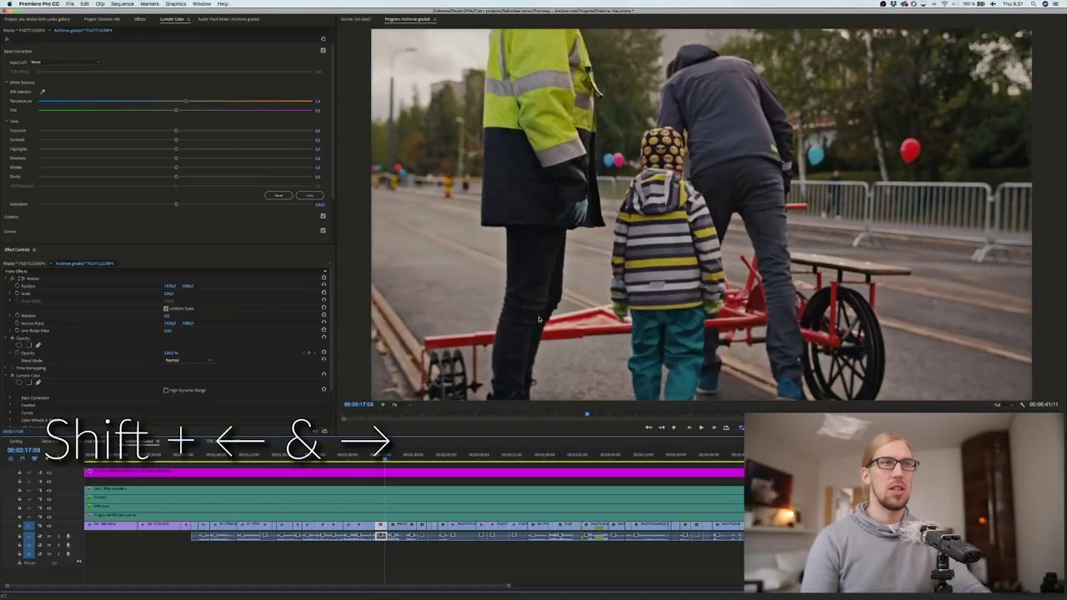
{"action": "key", "text": "shift+Left"}
{"action": "key", "text": "shift+Left"}
{"action": "key", "text": "shift+Left"}
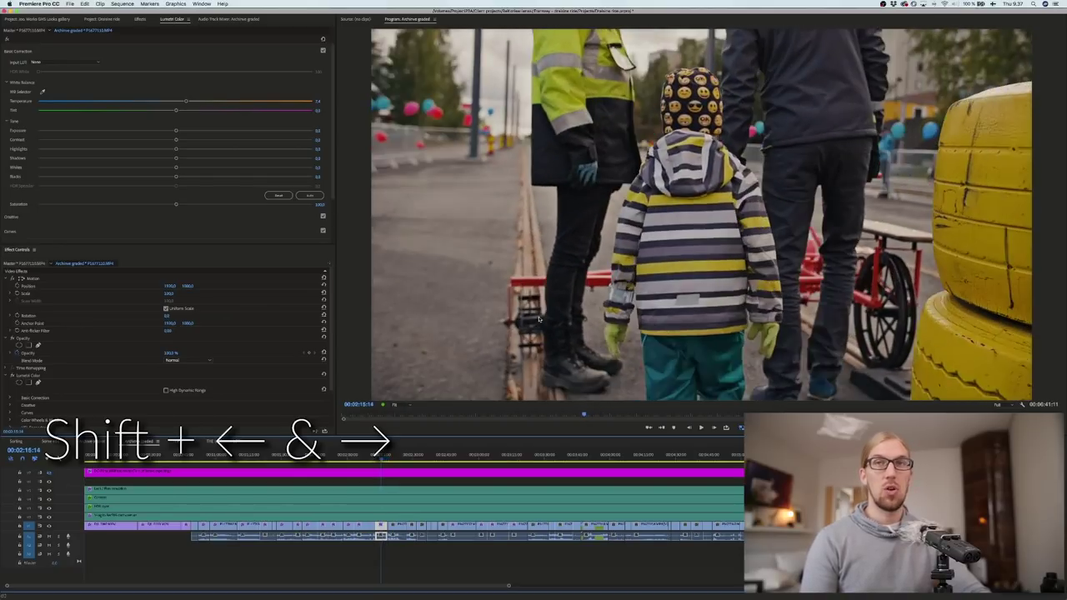
{"action": "key", "text": "shift+Left"}
{"action": "key", "text": "shift+Left"}
{"action": "key", "text": "shift+Left"}
{"action": "key", "text": "shift+Left"}
{"action": "key", "text": "shift+Left"}
{"action": "key", "text": "shift+Left"}
{"action": "key", "text": "shift+Left"}
{"action": "key", "text": "shift+Left"}
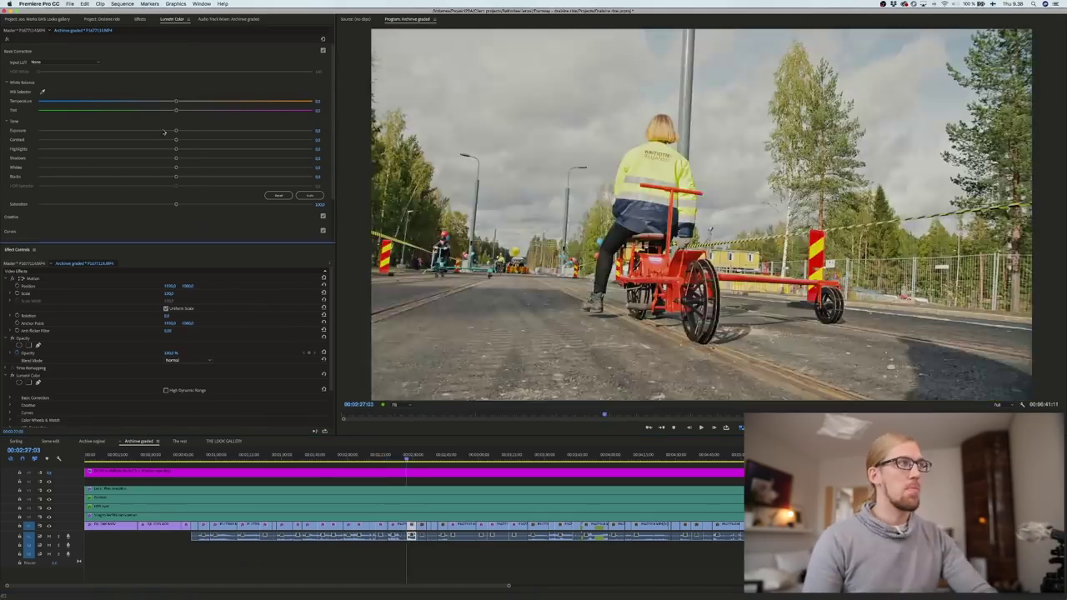
Step: Go to the low-angle rail bike shot and correct its exposure and temperature
{"action": "key", "text": "Down"}
{"action": "key", "text": "Down"}
{"action": "left_click_drag", "start_coordinate": [176, 131], "coordinate": [186, 103]}
Step: Work through the following clips up to the shot of the man holding a sausage, warming the temperature where needed
{"action": "key", "text": "Down"}
{"action": "key", "text": "Down"}
{"action": "key", "text": "Down"}
{"action": "key", "text": "Down"}
{"action": "key", "text": "Down"}
{"action": "key", "text": "Down"}
{"action": "key", "text": "Down"}
{"action": "key", "text": "Down"}
{"action": "key", "text": "Down"}
{"action": "key", "text": "Down"}
{"action": "key", "text": "Down"}
{"action": "key", "text": "Down"}
{"action": "key", "text": "Down"}
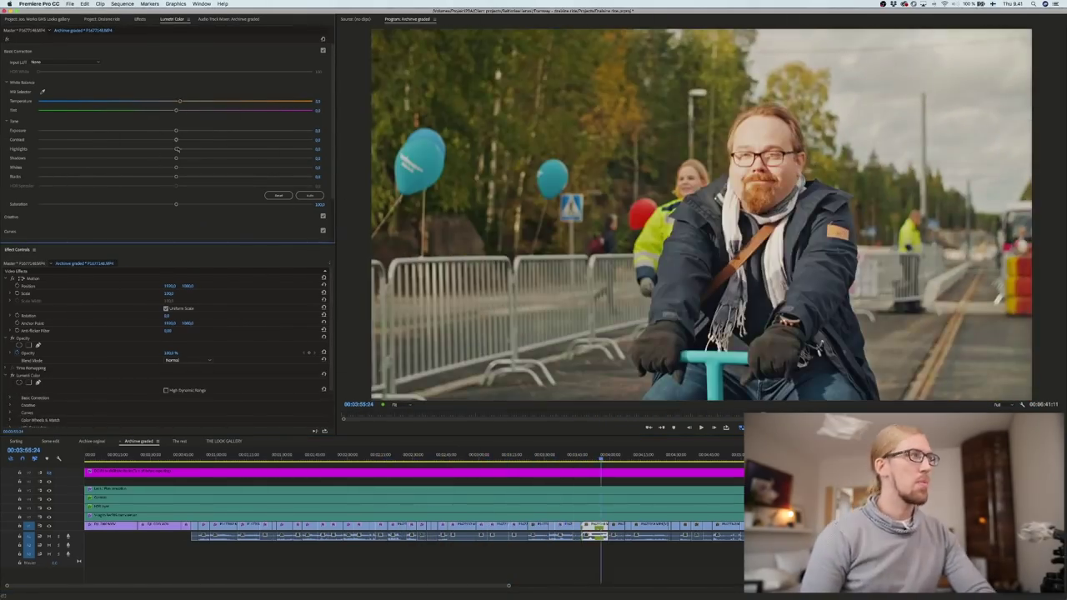
{"action": "key", "text": "Down"}
{"action": "key", "text": "Down"}
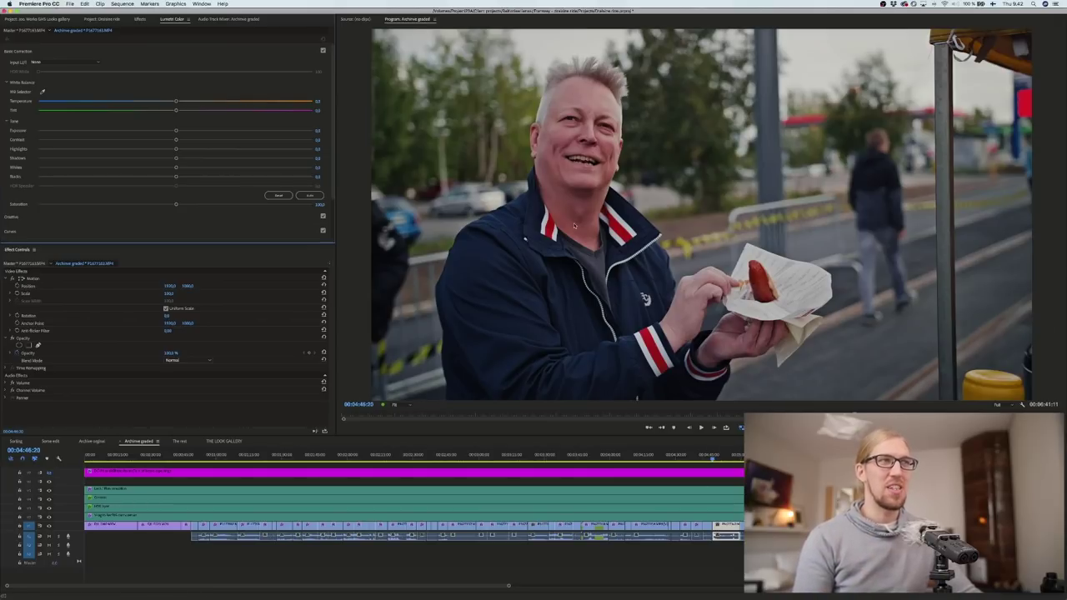
Step: Select the clip of the man holding a sausage and open its HSL Secondary settings in place of the basic correction
{"action": "left_click", "coordinate": [725, 488]}
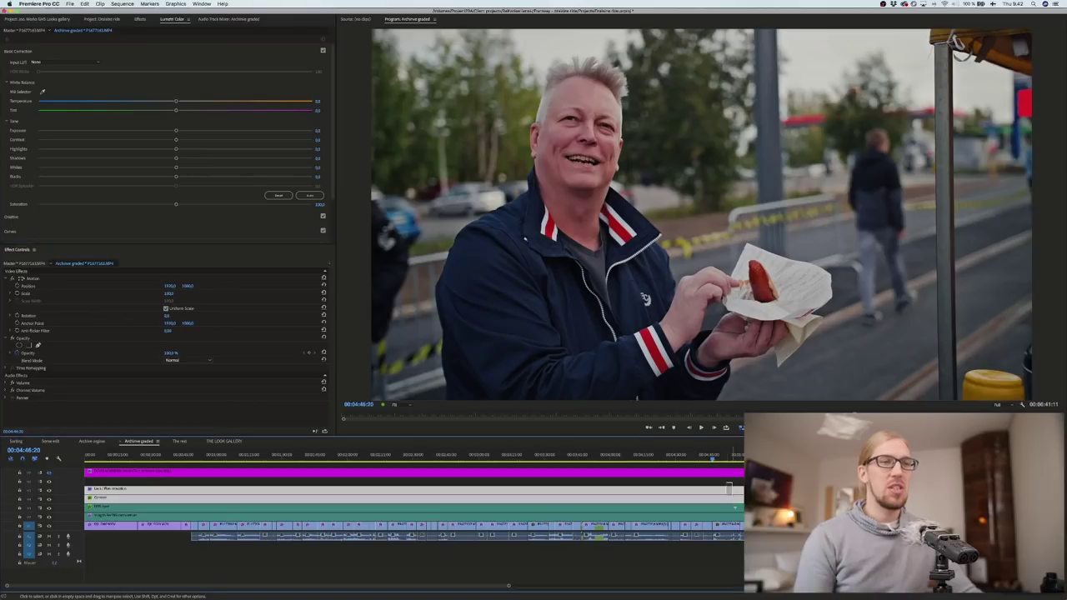
{"action": "left_click", "coordinate": [732, 525]}
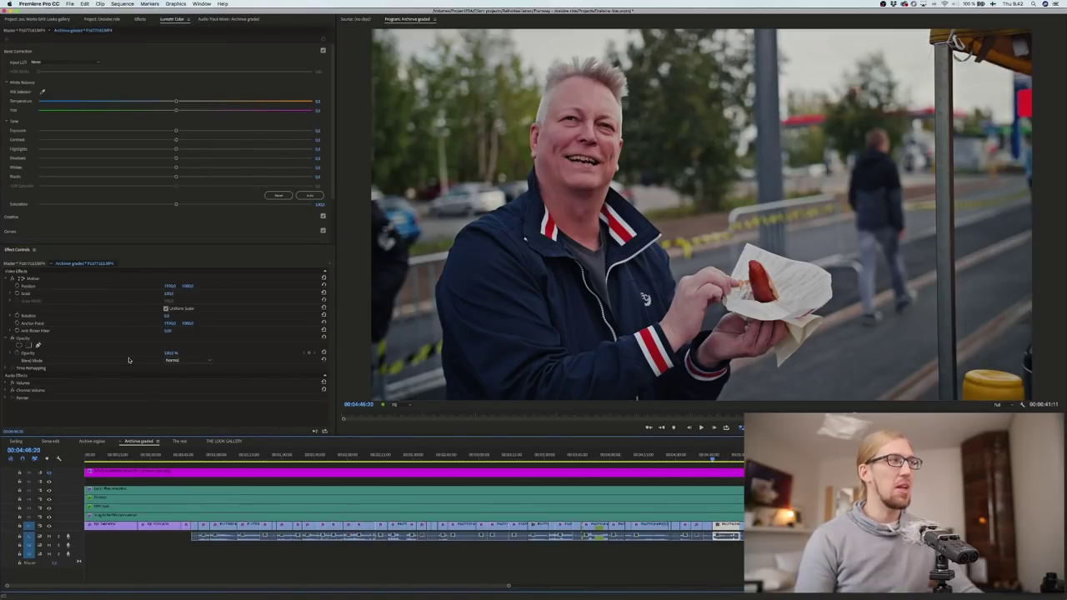
{"action": "left_click", "coordinate": [167, 52]}
{"action": "left_click", "coordinate": [89, 111]}
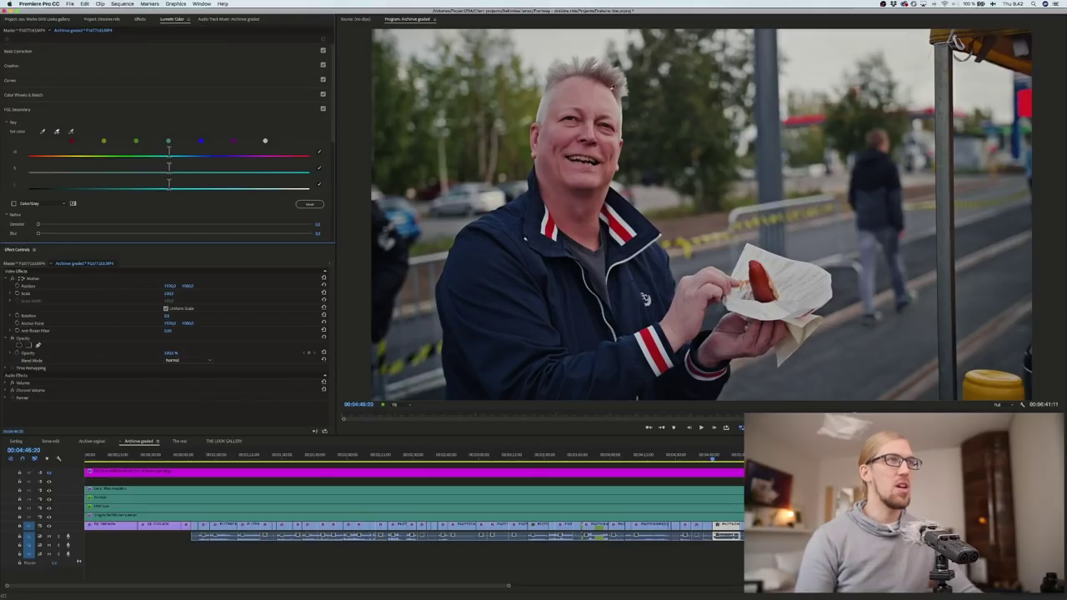
Step: Key the man's skin tones by sampling his face, preview the key with Color/Gray and raise its blur to about 10
{"action": "left_click", "coordinate": [606, 98]}
{"action": "left_click_drag", "start_coordinate": [571, 96], "coordinate": [555, 151]}
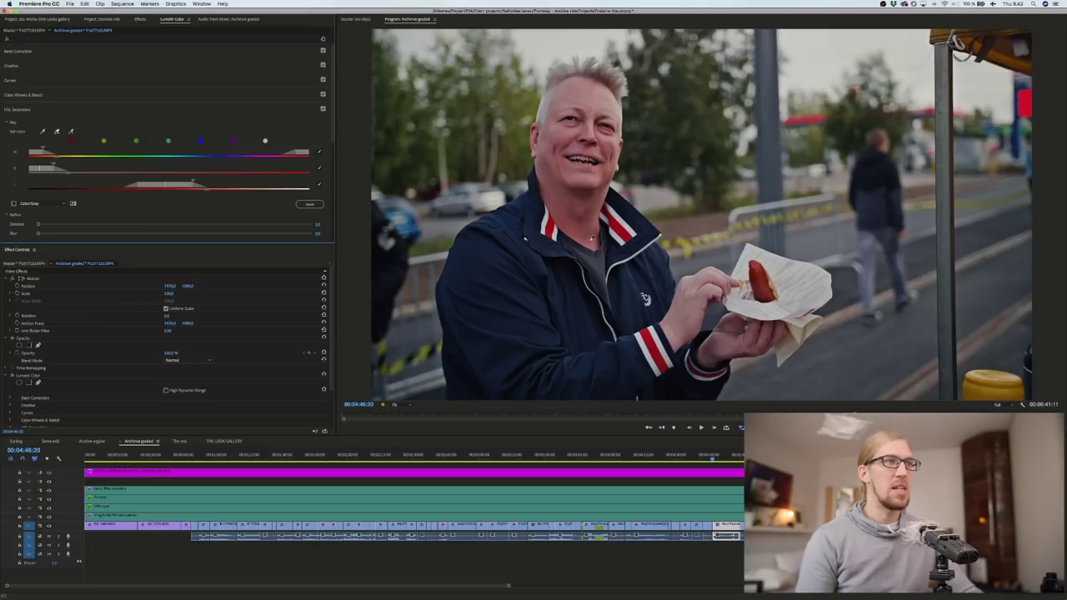
{"action": "left_click", "coordinate": [591, 197]}
{"action": "left_click", "coordinate": [593, 178]}
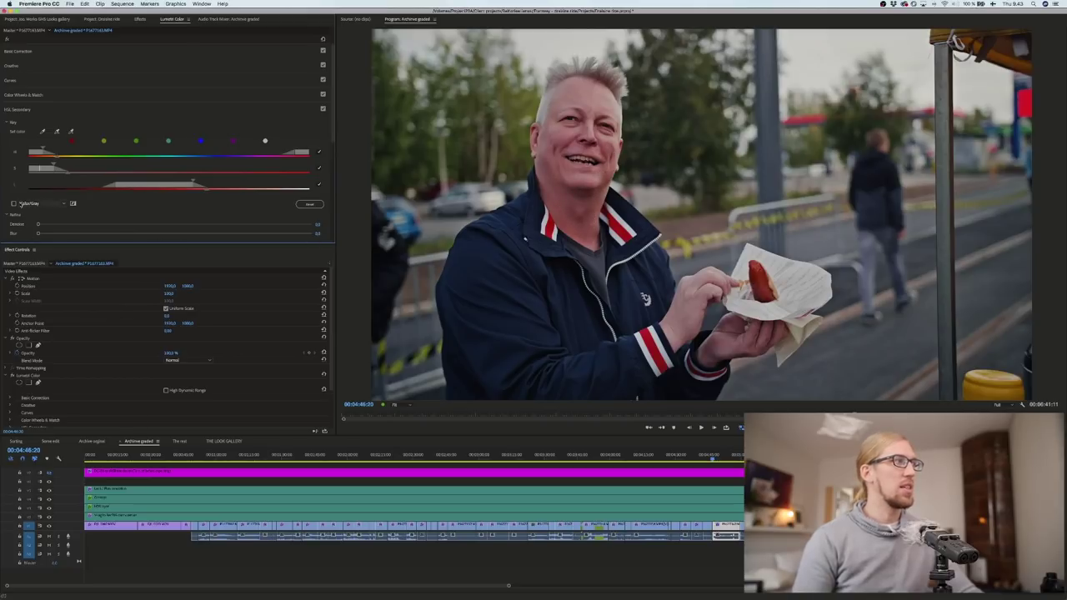
{"action": "left_click", "coordinate": [14, 205]}
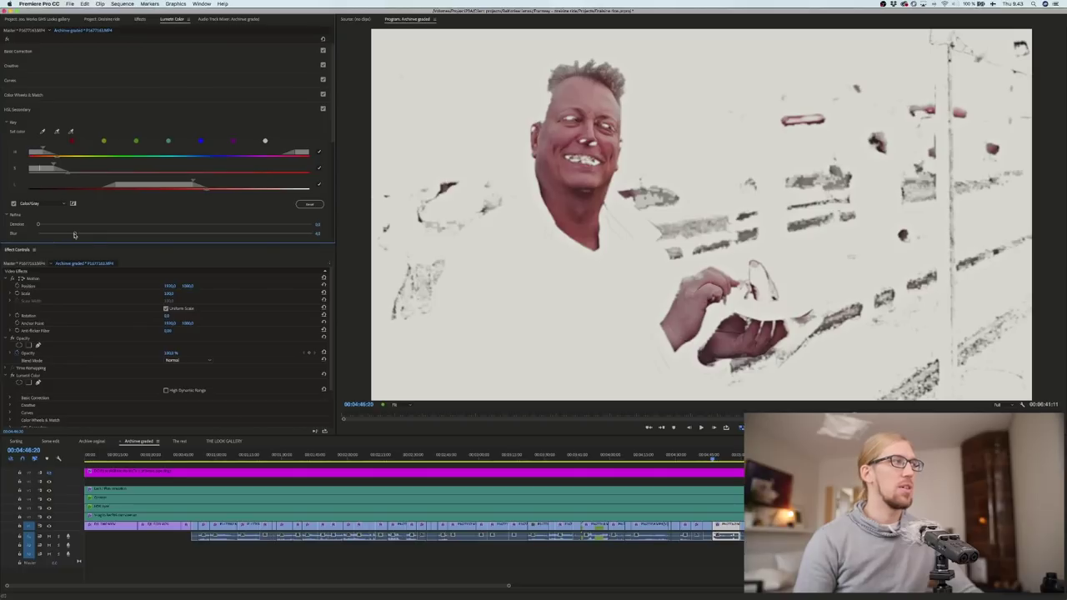
{"action": "left_click_drag", "start_coordinate": [98, 236], "coordinate": [130, 238]}
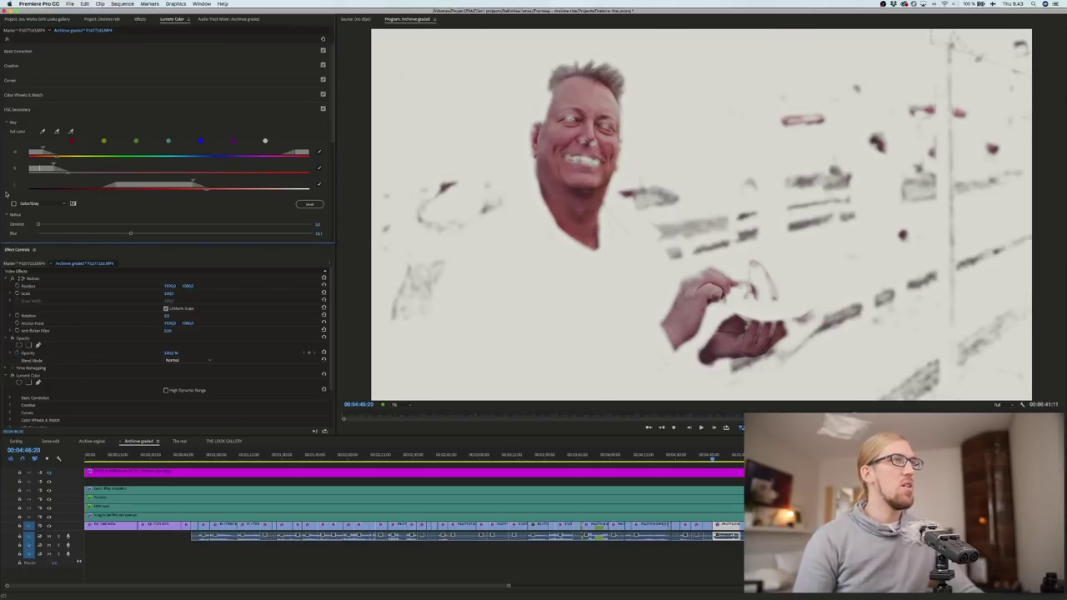
Step: Warm the keyed skin to about 5, shift its tint towards green, reduce saturation to about 84, and compare with HSL Secondary off and on
{"action": "scroll", "coordinate": [7, 194], "scroll_direction": "down", "scroll_amount": 5}
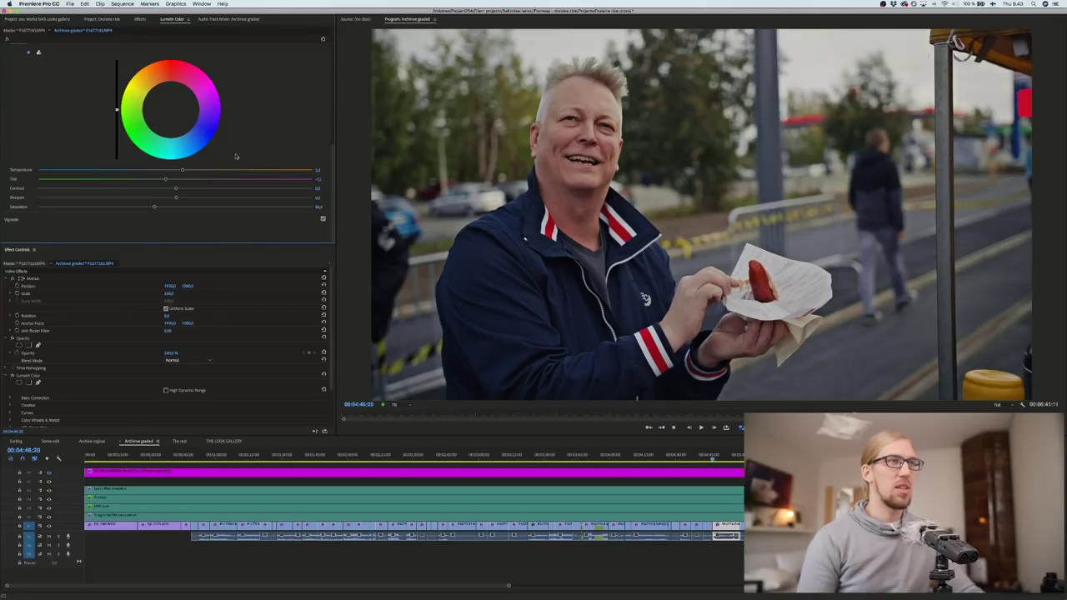
{"action": "scroll", "coordinate": [236, 156], "scroll_direction": "up", "scroll_amount": 5}
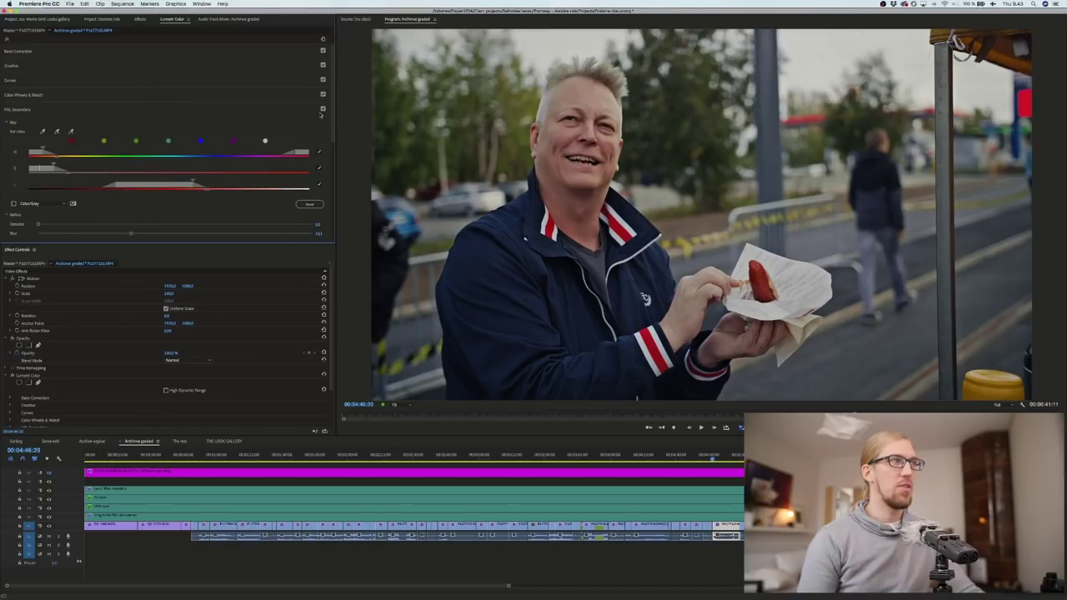
{"action": "left_click", "coordinate": [323, 109]}
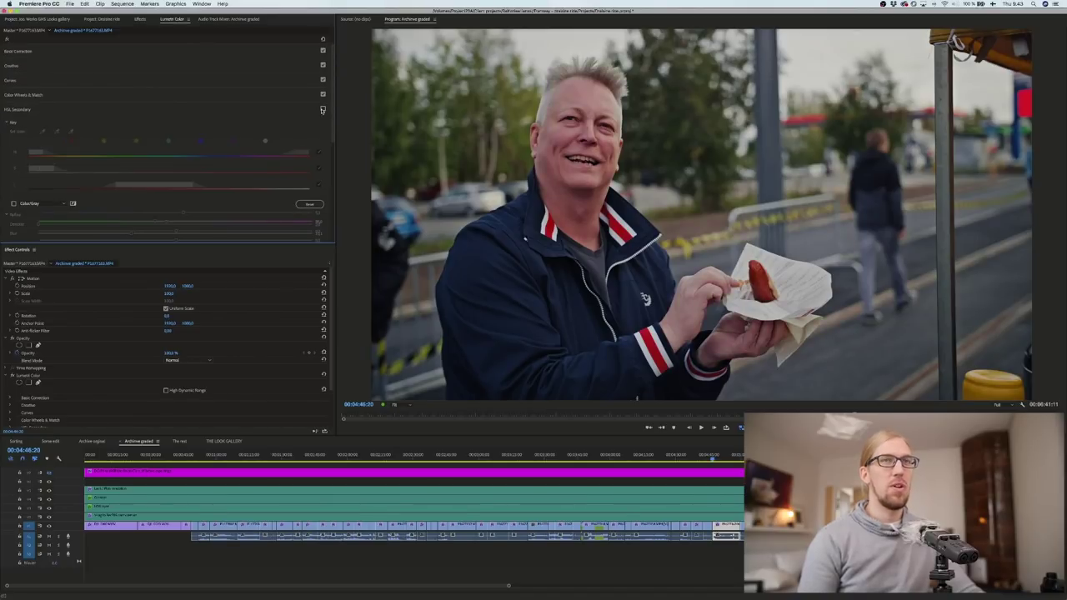
{"action": "left_click", "coordinate": [323, 109]}
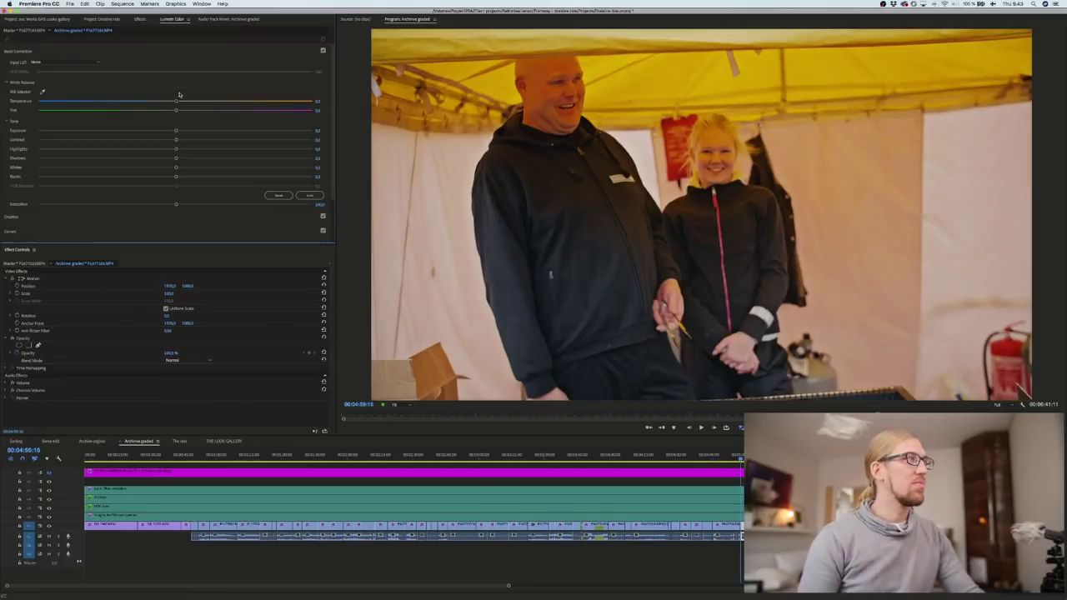
Step: Continue through the remaining clips past the grill shots, warming the puppy clip and slightly raising its exposure and contrast
{"action": "key", "text": "Down"}
{"action": "key", "text": "Down"}
{"action": "key", "text": "Down"}
{"action": "key", "text": "Down"}
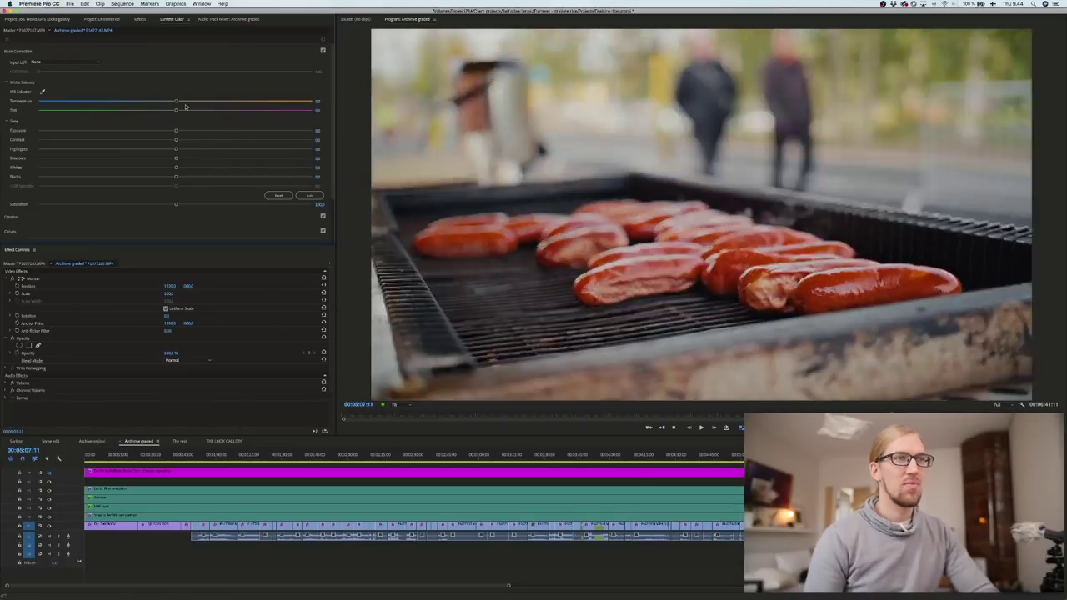
{"action": "key", "text": "Down"}
{"action": "key", "text": "Down"}
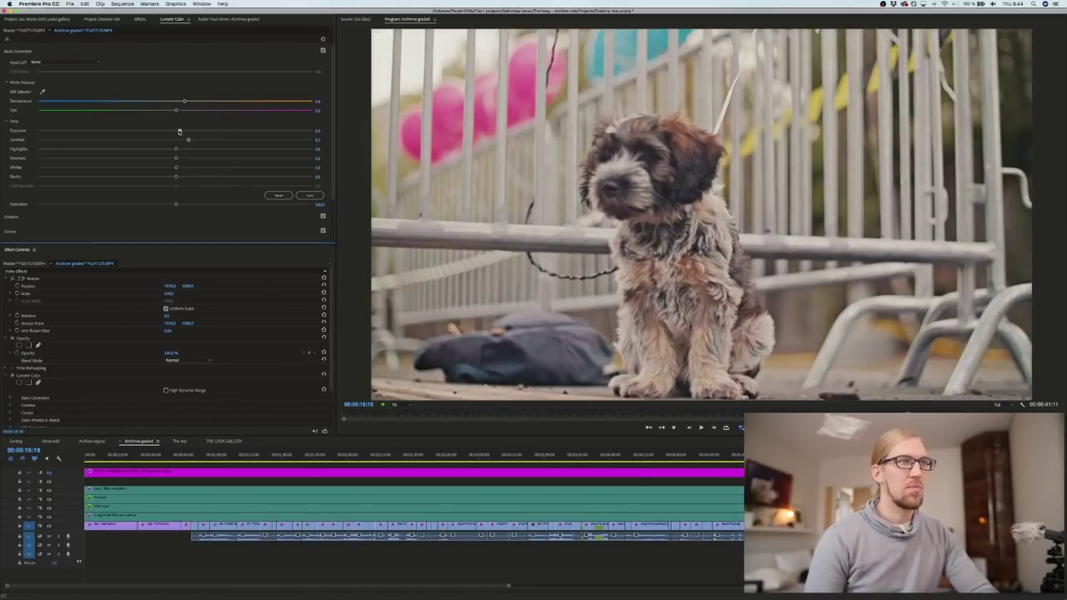
{"action": "key", "text": "Down"}
{"action": "key", "text": "Down"}
{"action": "key", "text": "Down"}
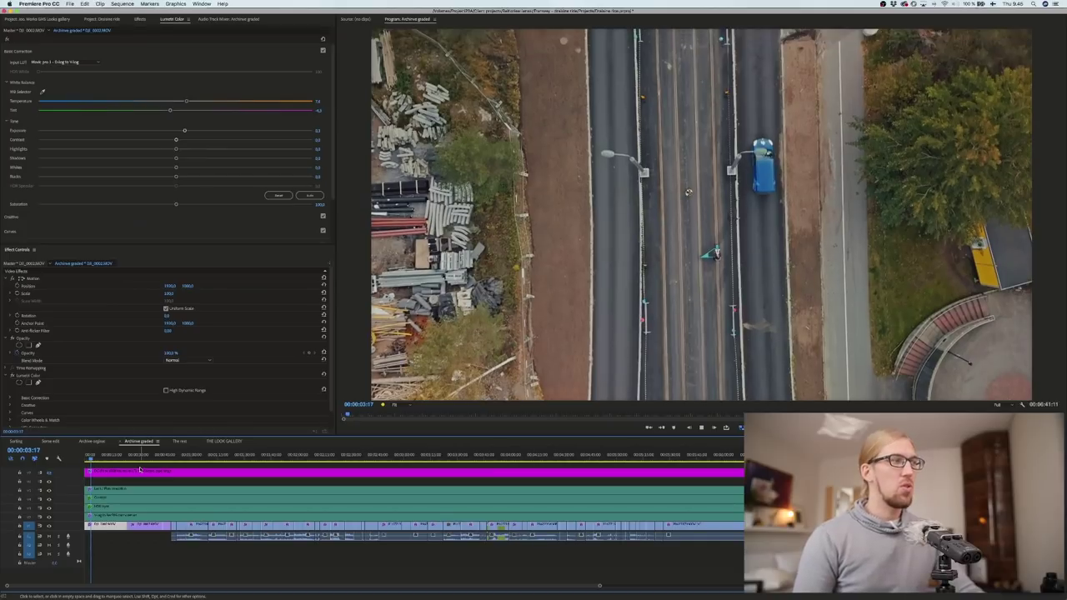
Step: Review the graded rail-bike and spectator shots one by one, from about one minute into the graded archive sequence
{"action": "left_click", "coordinate": [197, 457]}
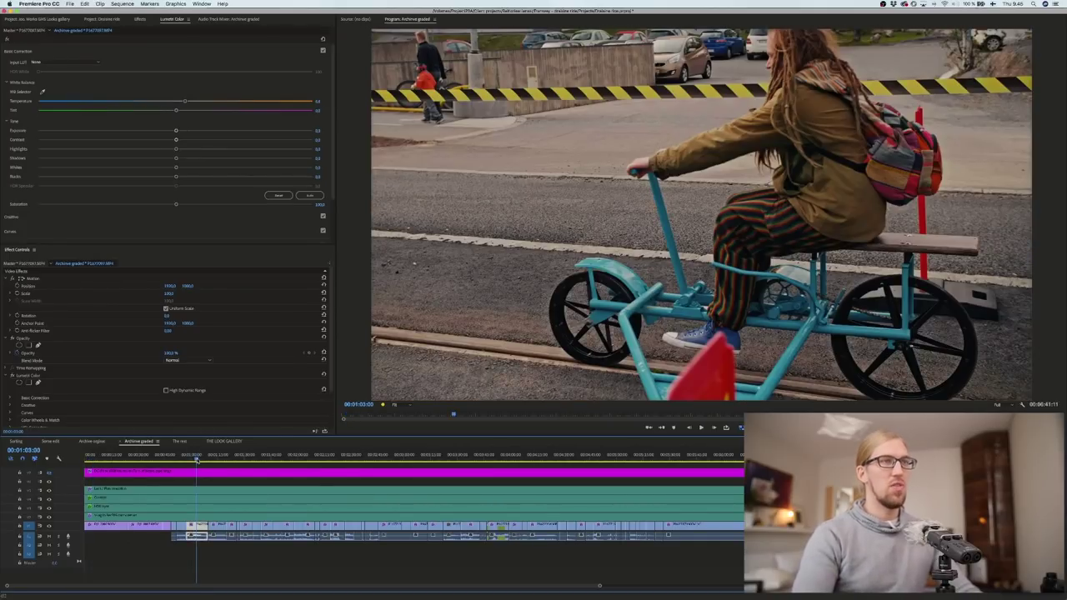
{"action": "key", "text": "Down"}
{"action": "key", "text": "Down"}
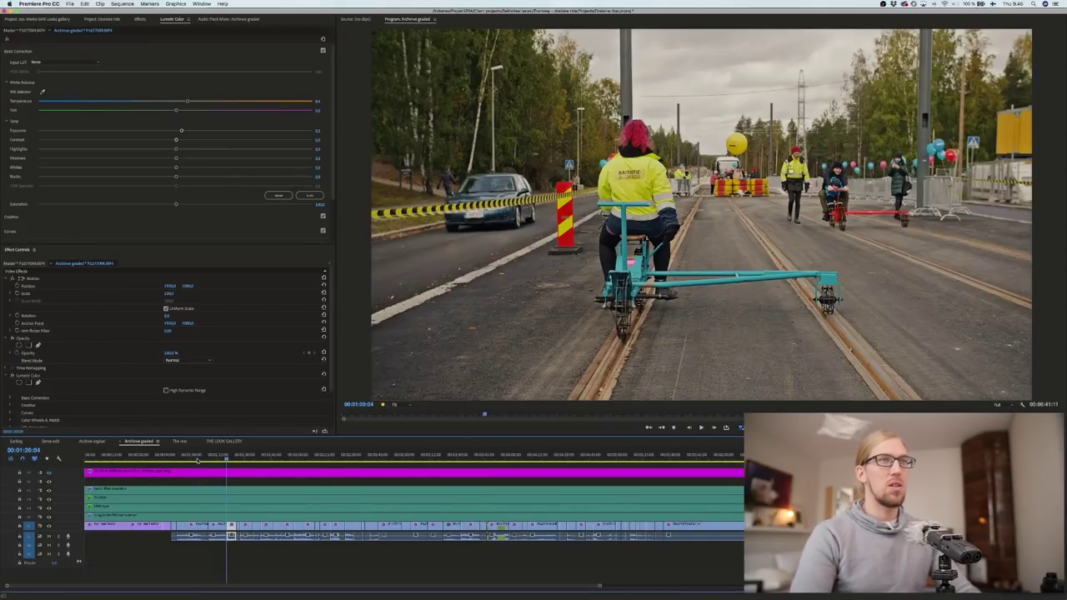
{"action": "key", "text": "Down"}
{"action": "key", "text": "Down"}
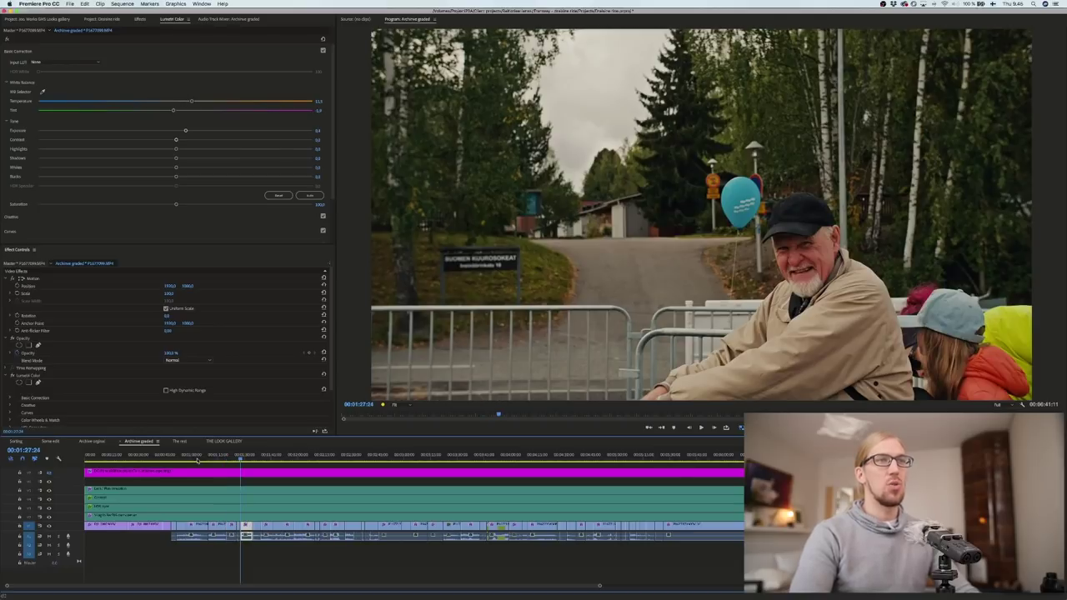
{"action": "key", "text": "Down"}
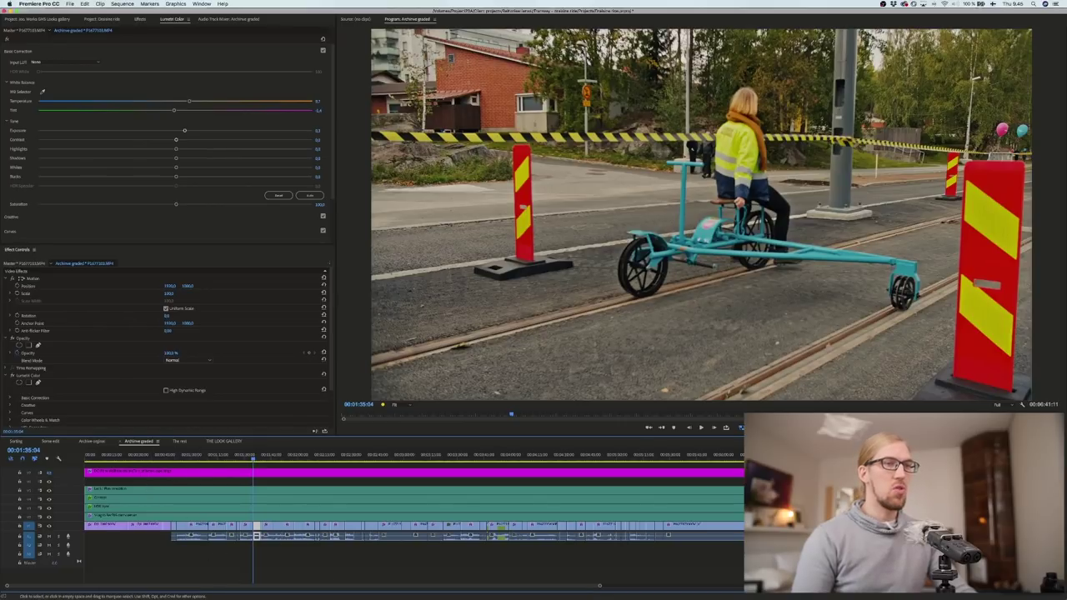
Step: Copy all the corrected footage clips from Archive graded, paste them into Some edit after the existing clips, and check one pasted clip's correction
{"action": "left_click_drag", "start_coordinate": [750, 520], "coordinate": [97, 552]}
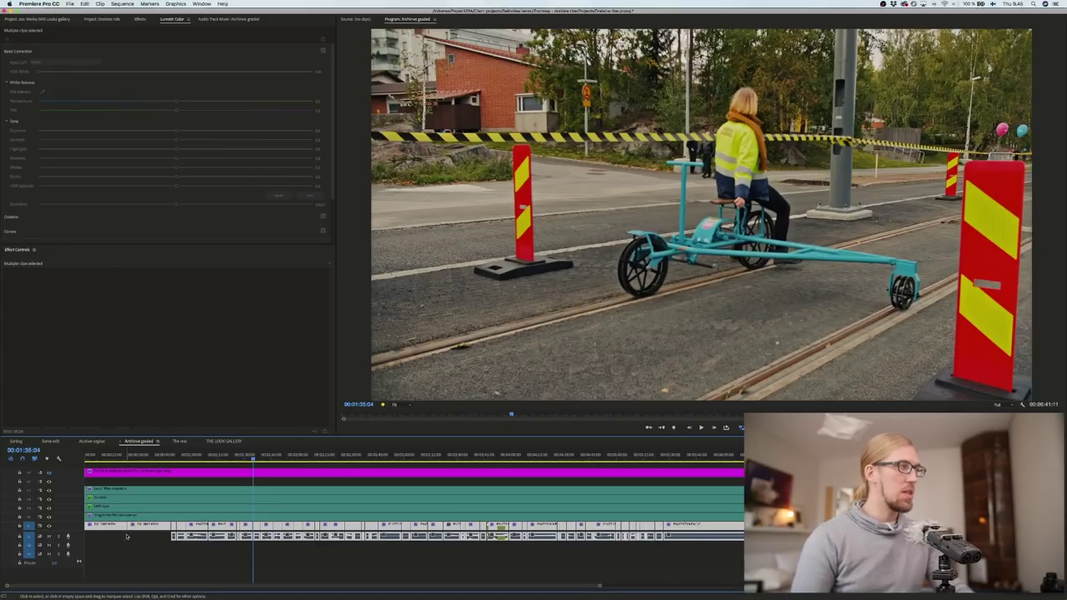
{"action": "left_click", "coordinate": [51, 442]}
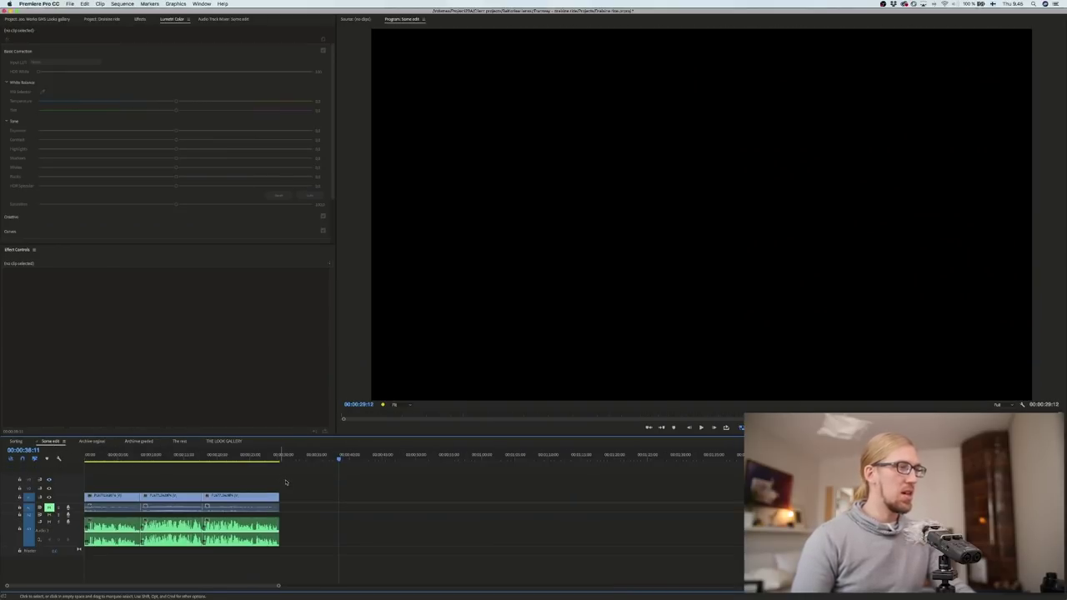
{"action": "key", "text": "super+v"}
{"action": "scroll", "coordinate": [320, 483], "scroll_direction": "down", "scroll_amount": 5}
{"action": "scroll", "coordinate": [320, 484], "scroll_direction": "left", "scroll_amount": 5}
{"action": "left_click", "coordinate": [249, 457]}
{"action": "scroll", "coordinate": [260, 476], "scroll_direction": "down", "scroll_amount": 2}
{"action": "scroll", "coordinate": [260, 476], "scroll_direction": "left", "scroll_amount": 5}
{"action": "key", "text": "minus"}
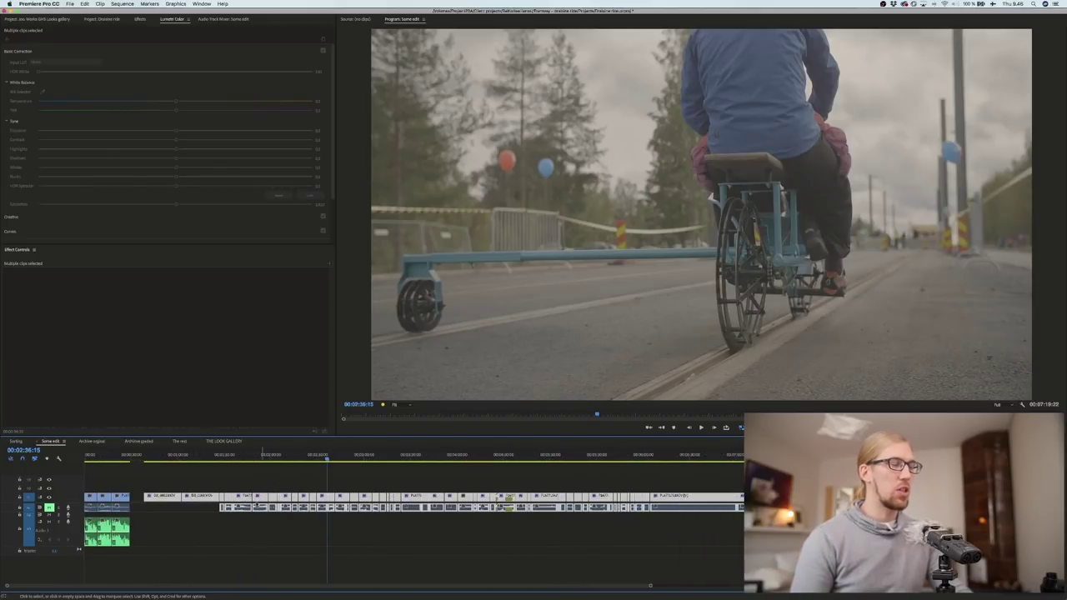
{"action": "key", "text": "super+shift+a"}
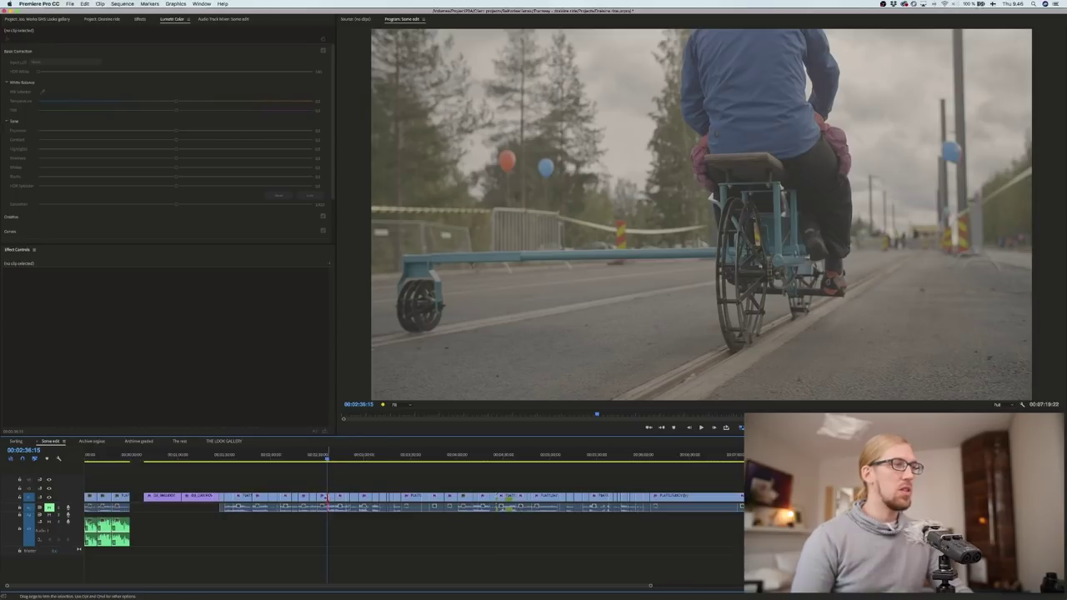
{"action": "key", "text": "equal"}
{"action": "left_click", "coordinate": [331, 505]}
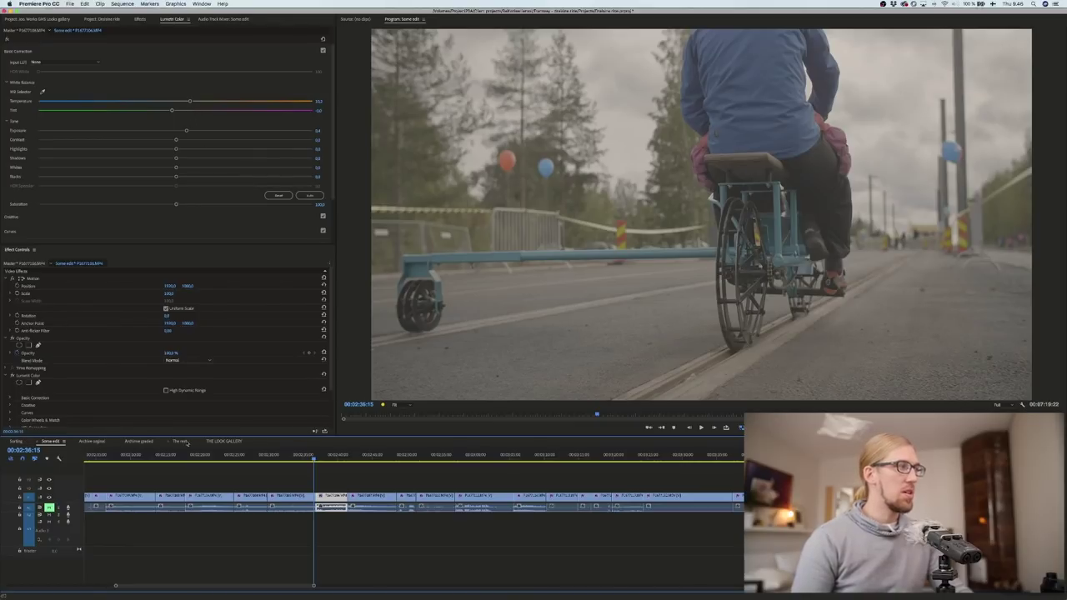
Step: Copy the look adjustment layers from Archive graded into Some edit and align them above the pasted footage clips
{"action": "left_click", "coordinate": [139, 441]}
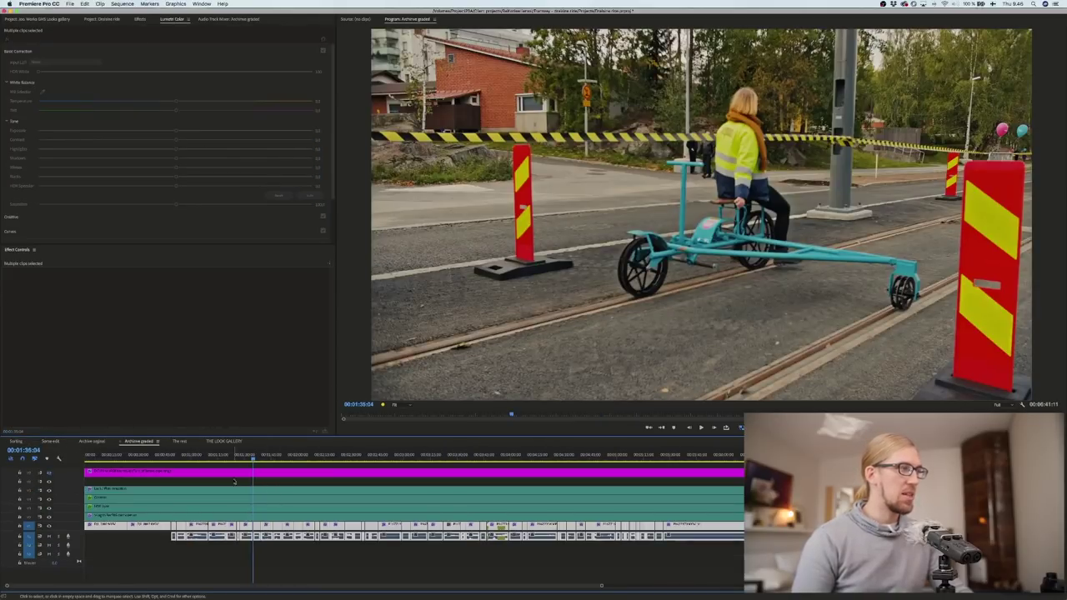
{"action": "key", "text": "super+a"}
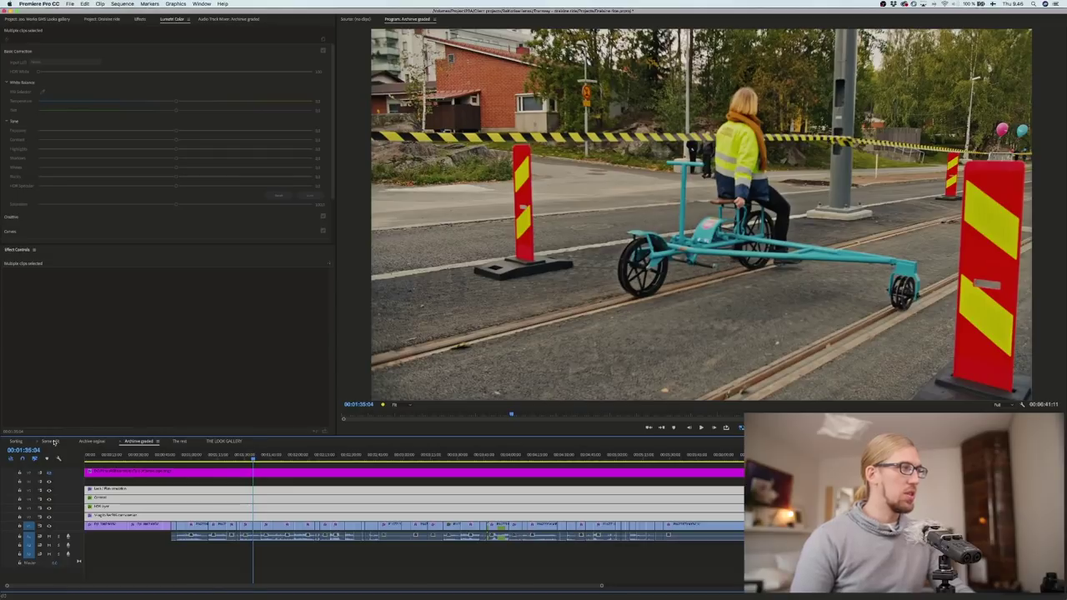
{"action": "left_click", "coordinate": [51, 440]}
{"action": "key", "text": "backslash"}
{"action": "left_click", "coordinate": [482, 461]}
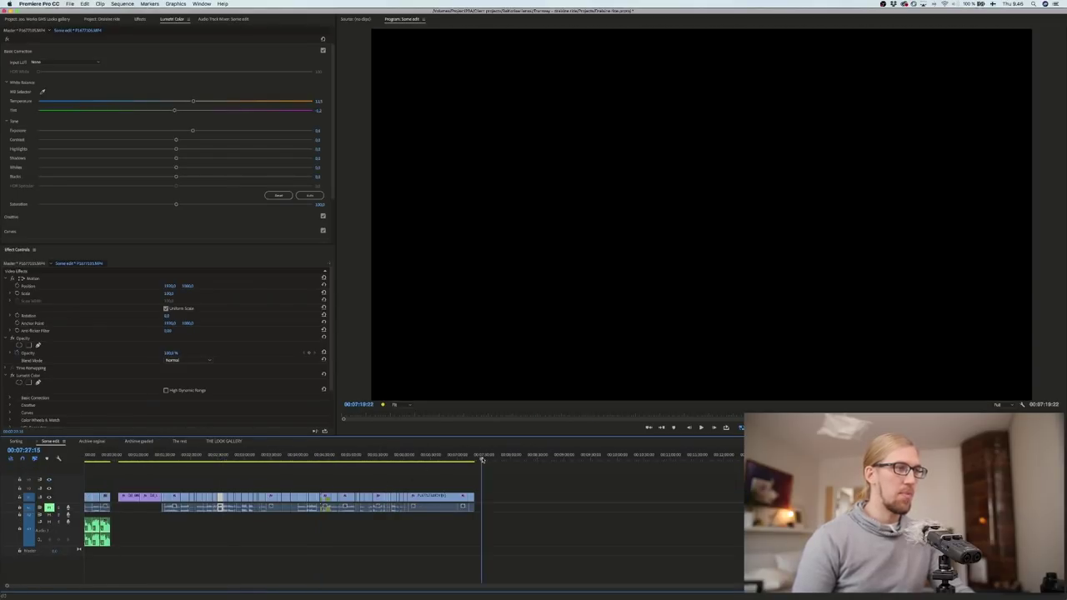
{"action": "key", "text": "super+v"}
{"action": "left_click_drag", "start_coordinate": [493, 502], "coordinate": [133, 495]}
{"action": "left_click", "coordinate": [339, 453]}
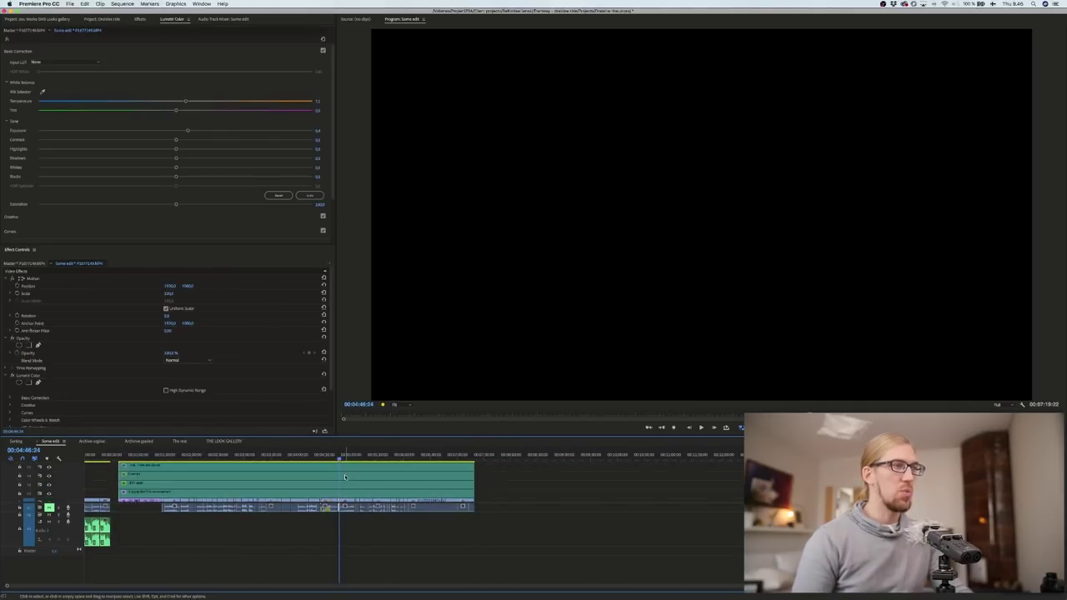
{"action": "scroll", "coordinate": [345, 477], "scroll_direction": "up", "scroll_amount": 3}
{"action": "scroll", "coordinate": [345, 477], "scroll_direction": "left", "scroll_amount": 4}
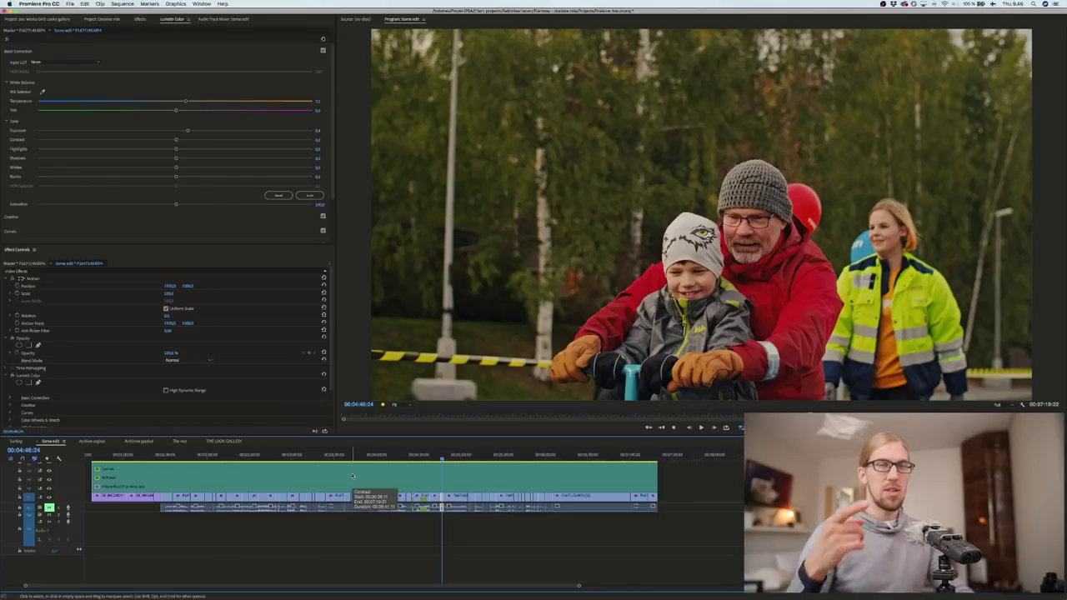
{"action": "scroll", "coordinate": [352, 476], "scroll_direction": "down", "scroll_amount": 3}
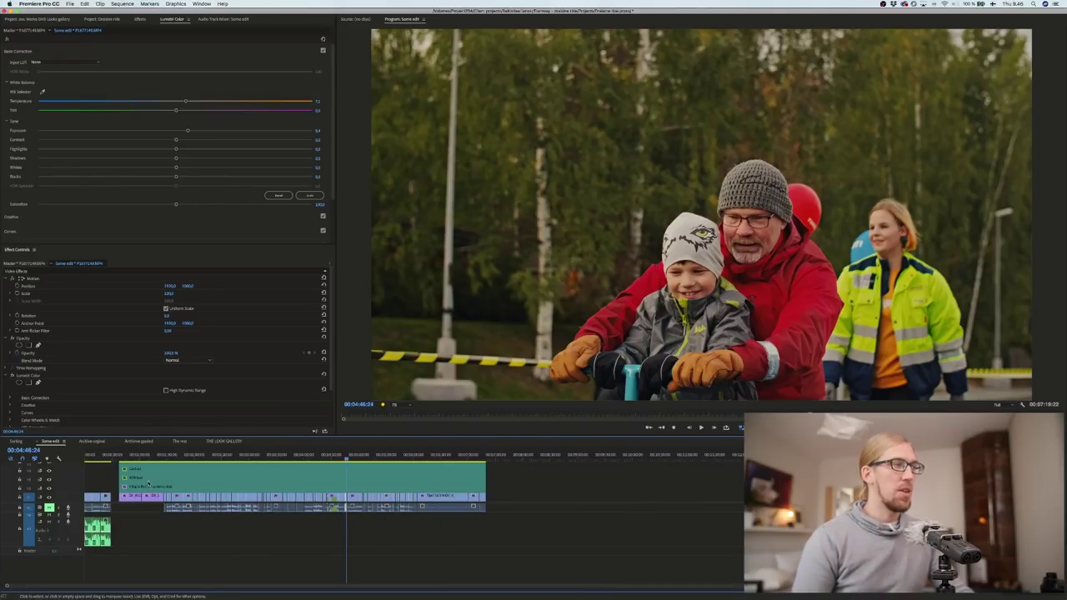
Step: Move all the adjustment layers along the timeline past the end of the pasted footage clips
{"action": "scroll", "coordinate": [178, 483], "scroll_direction": "up", "scroll_amount": 1}
{"action": "left_click_drag", "start_coordinate": [101, 474], "coordinate": [570, 499]}
{"action": "scroll", "coordinate": [393, 495], "scroll_direction": "down", "scroll_amount": 1}
{"action": "left_click_drag", "start_coordinate": [305, 456], "coordinate": [333, 465]}
{"action": "scroll", "coordinate": [332, 466], "scroll_direction": "up", "scroll_amount": 1}
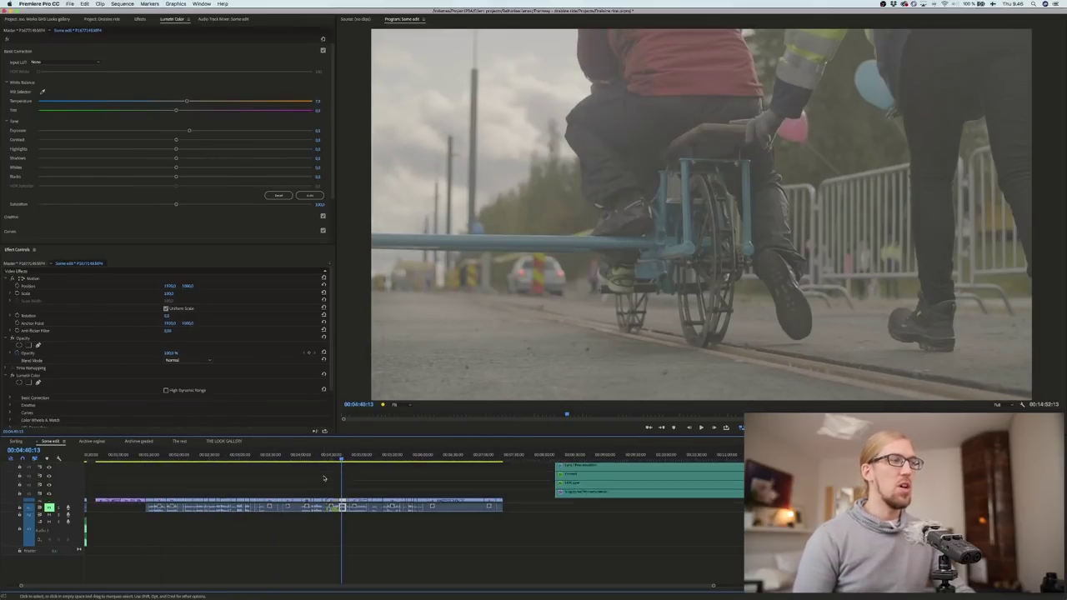
{"action": "scroll", "coordinate": [324, 476], "scroll_direction": "left", "scroll_amount": 2}
{"action": "scroll", "coordinate": [324, 476], "scroll_direction": "down", "scroll_amount": 1}
{"action": "scroll", "coordinate": [324, 477], "scroll_direction": "up", "scroll_amount": 3}
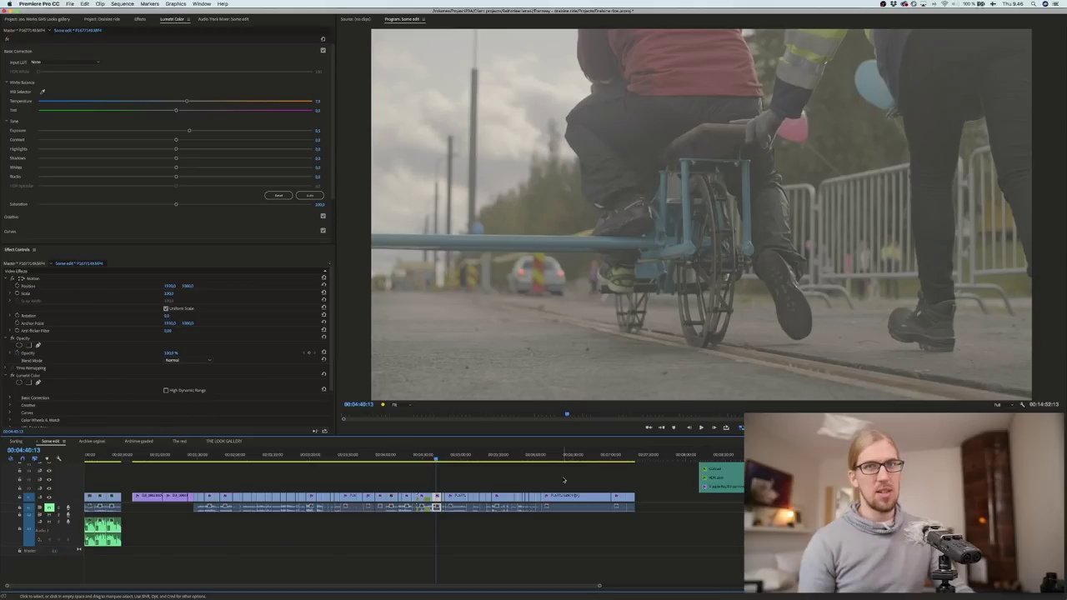
Step: Insert the balloon crowd shot at the start and the child-on-rail-bike shot between the opening clips, on the track above, pushing the rest along
{"action": "key", "text": "space"}
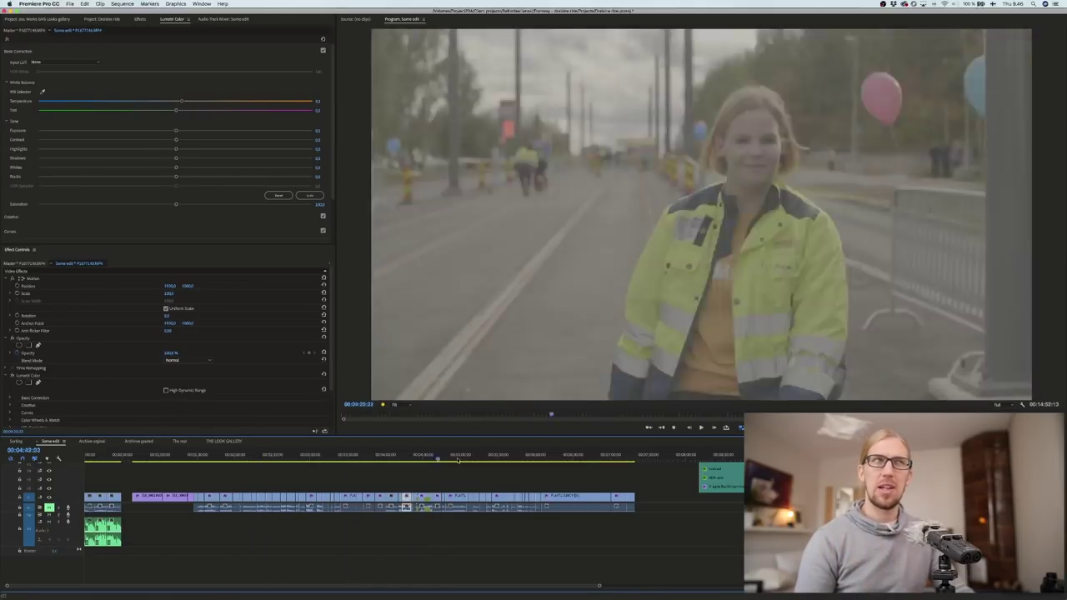
{"action": "left_click_drag", "start_coordinate": [457, 460], "coordinate": [525, 461]}
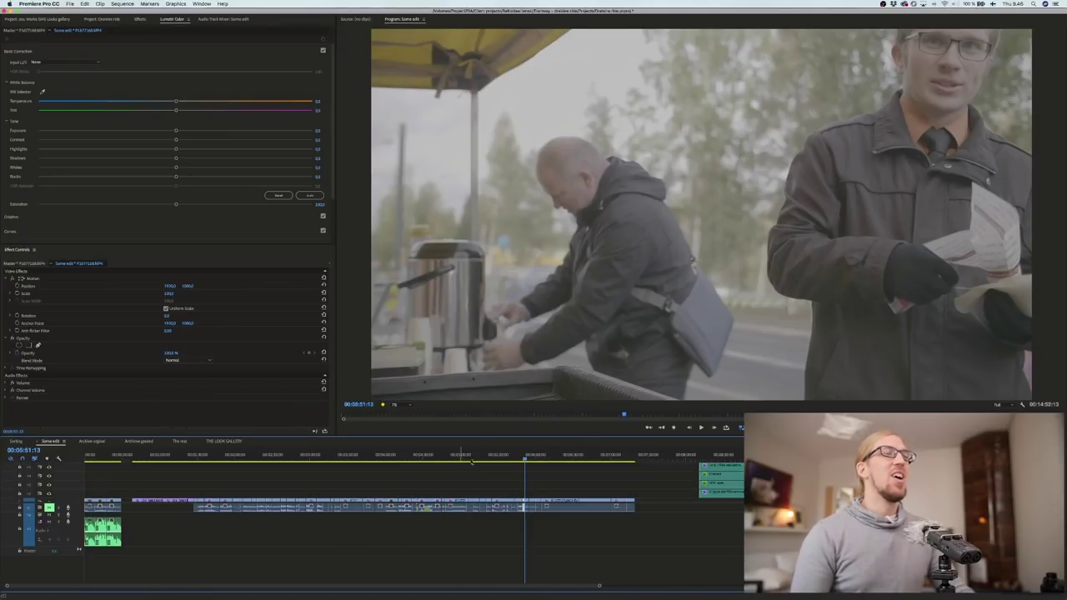
{"action": "scroll", "coordinate": [478, 465], "scroll_direction": "up", "scroll_amount": 1}
{"action": "scroll", "coordinate": [478, 466], "scroll_direction": "left", "scroll_amount": 2}
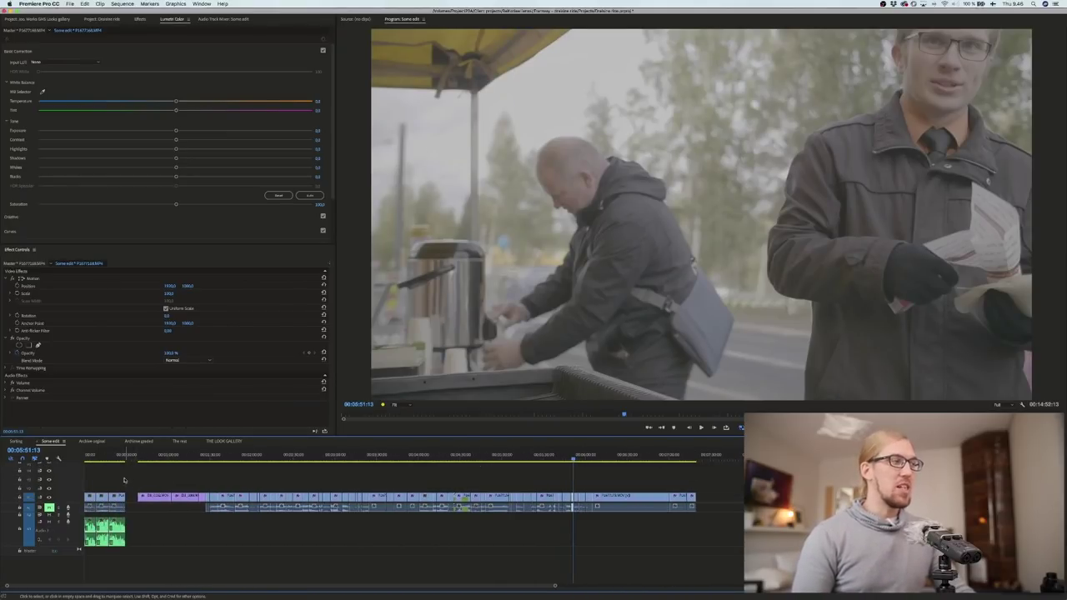
{"action": "key", "text": "Home"}
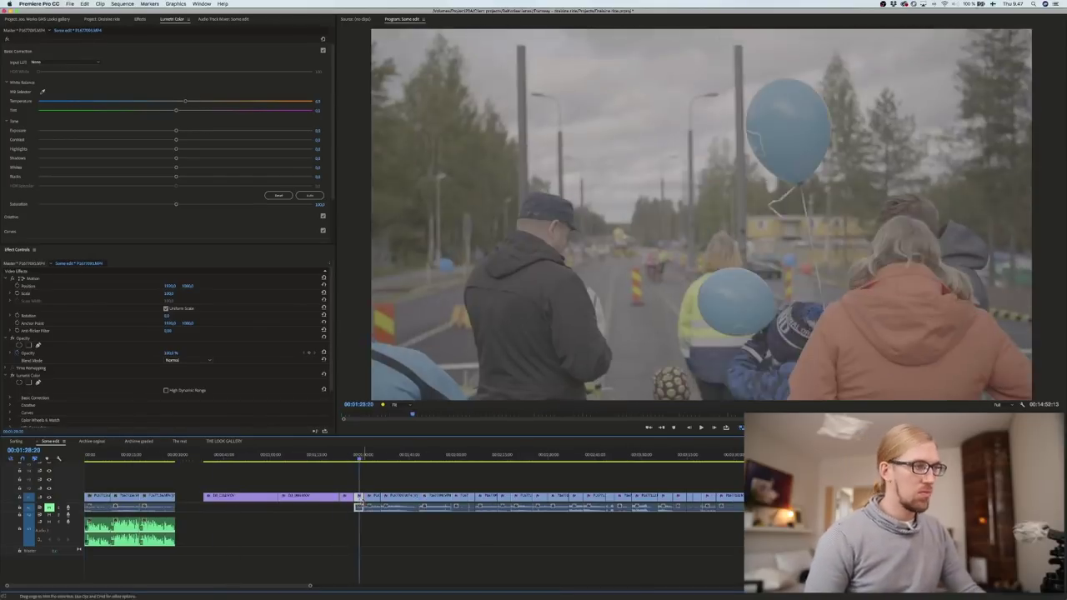
{"action": "left_click", "coordinate": [384, 458]}
{"action": "left_click_drag", "start_coordinate": [436, 458], "coordinate": [466, 459]}
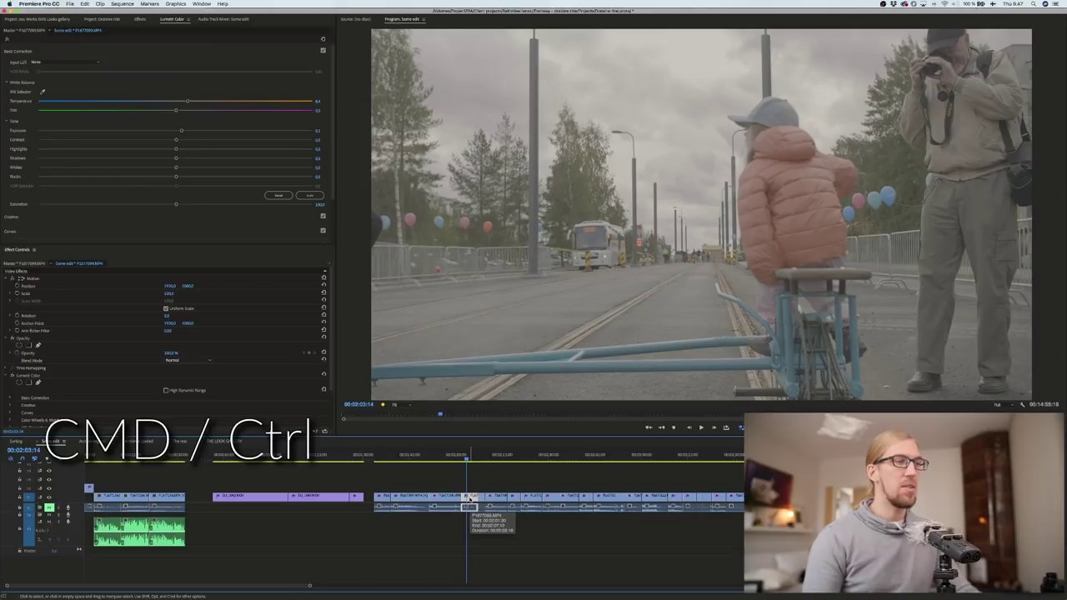
{"action": "left_click_drag", "start_coordinate": [470, 498], "coordinate": [129, 492]}
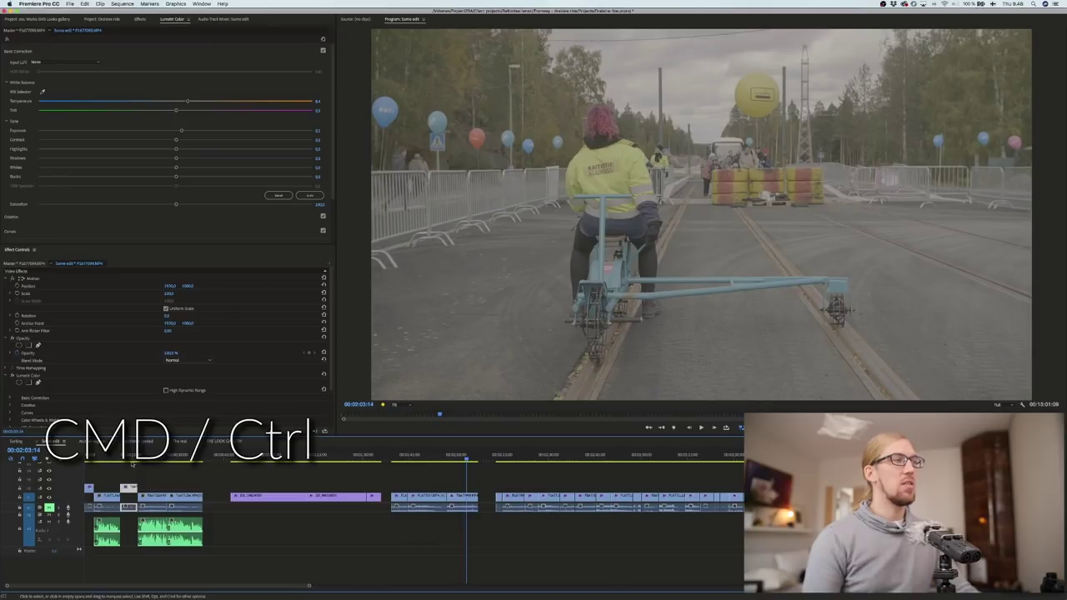
{"action": "left_click", "coordinate": [131, 457]}
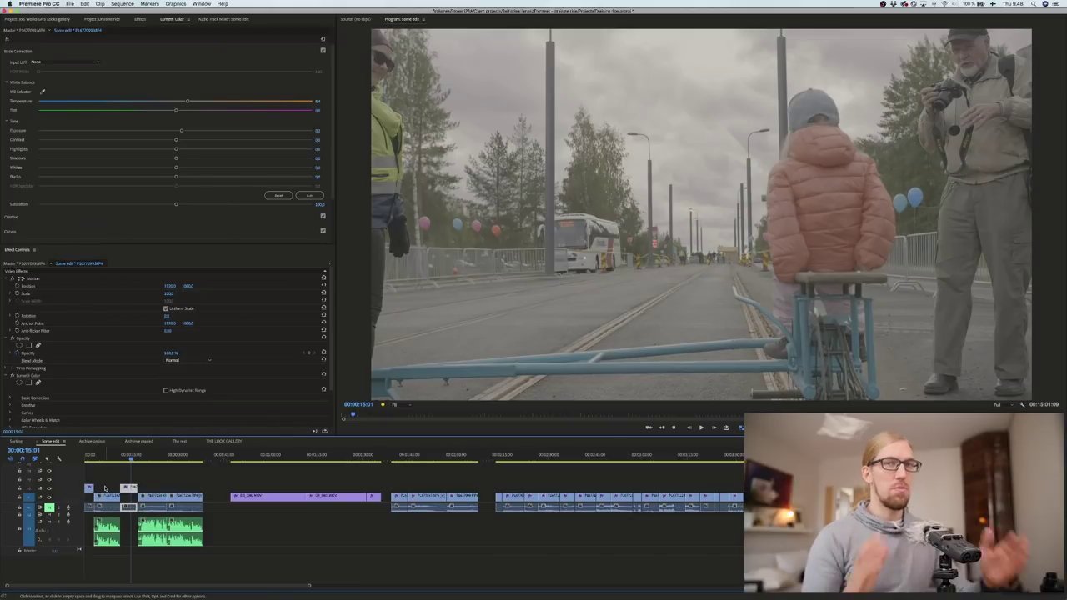
{"action": "key", "text": "minus"}
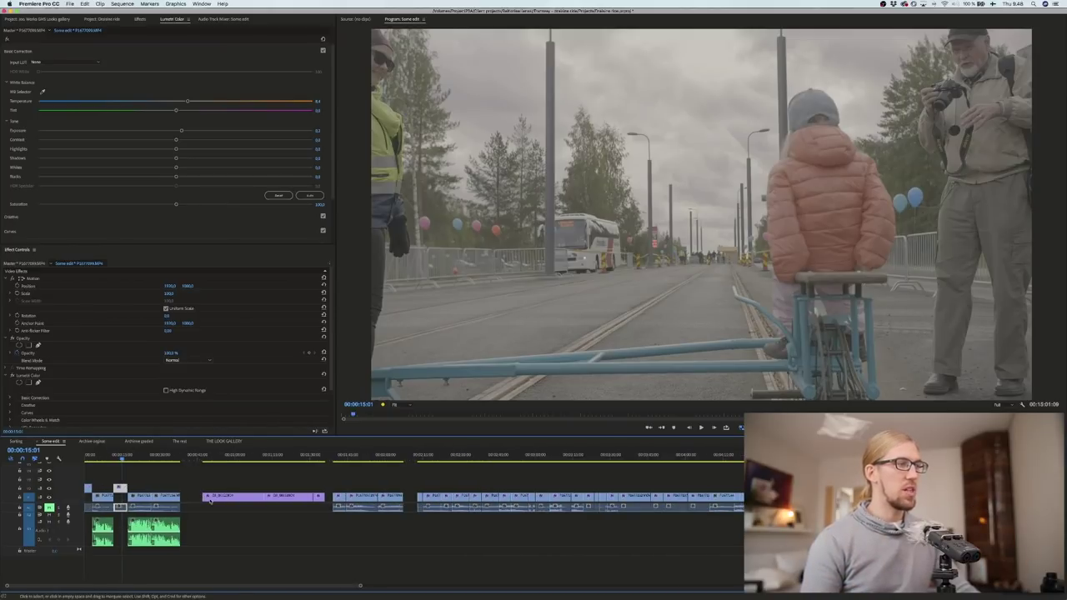
{"action": "left_click", "coordinate": [233, 497]}
{"action": "left_click_drag", "start_coordinate": [235, 498], "coordinate": [278, 491]}
{"action": "key", "text": "super+z"}
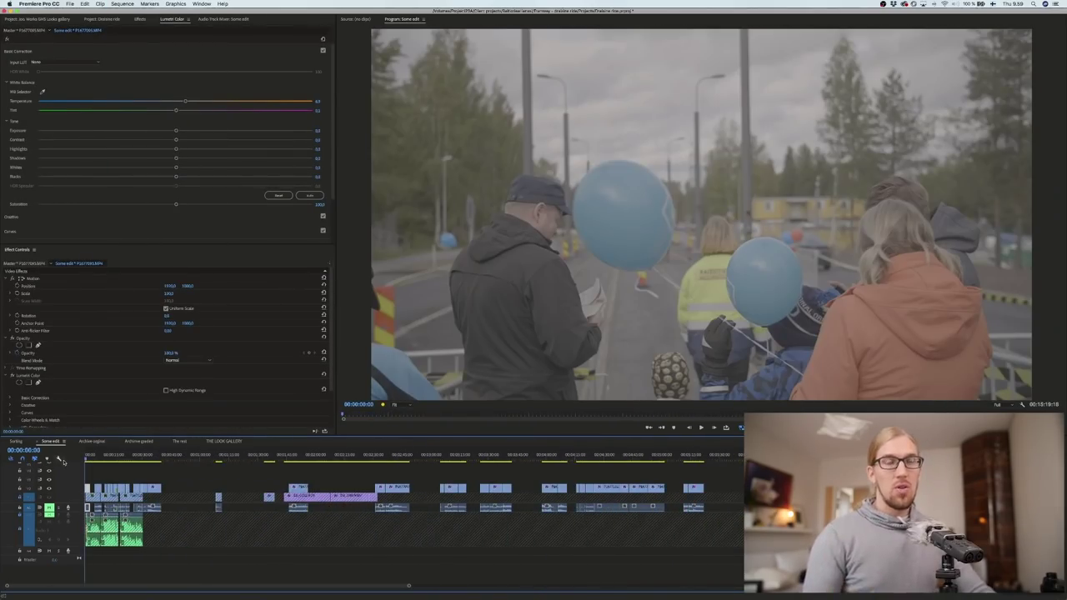
Step: Look over the whole assembled edit on the timeline, from the opening cut to the leftover footage and the adjustment layers
{"action": "key", "text": "minus"}
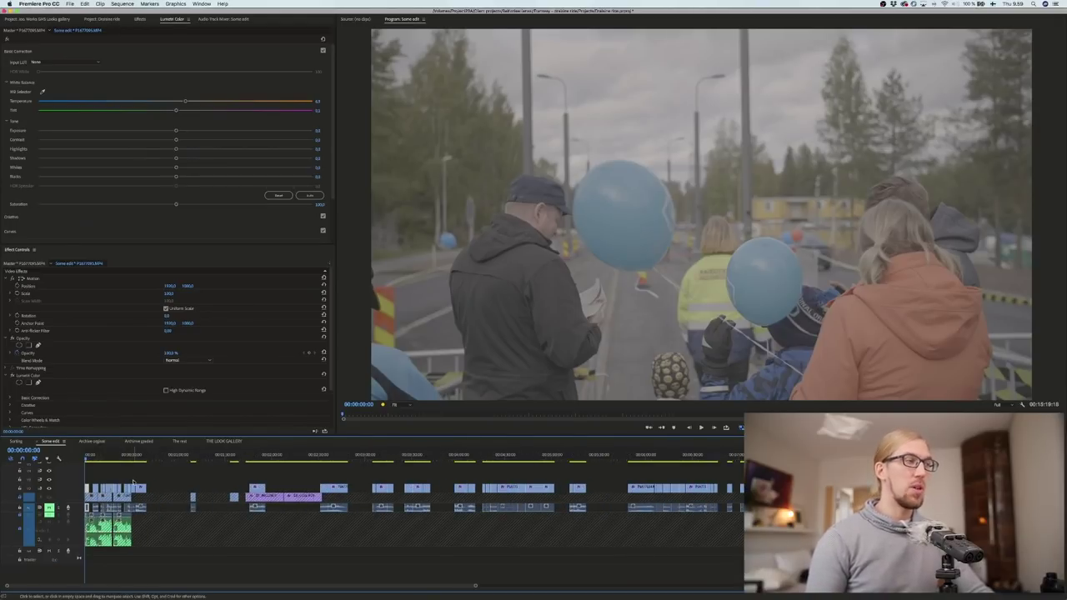
{"action": "key", "text": "equal"}
{"action": "key", "text": "equal"}
{"action": "key", "text": "equal"}
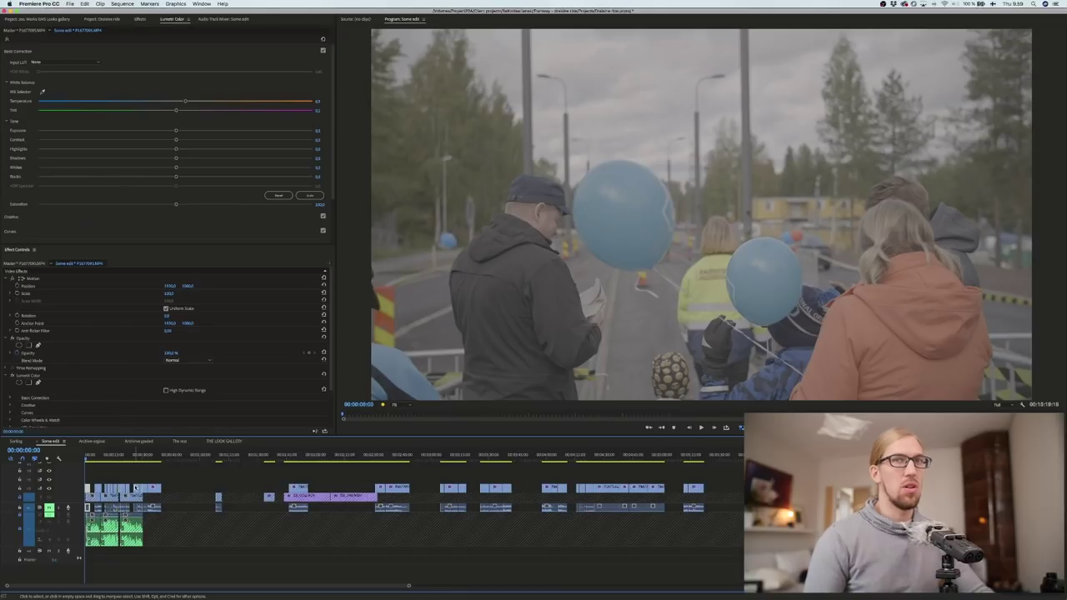
{"action": "key", "text": "equal"}
{"action": "key", "text": "equal"}
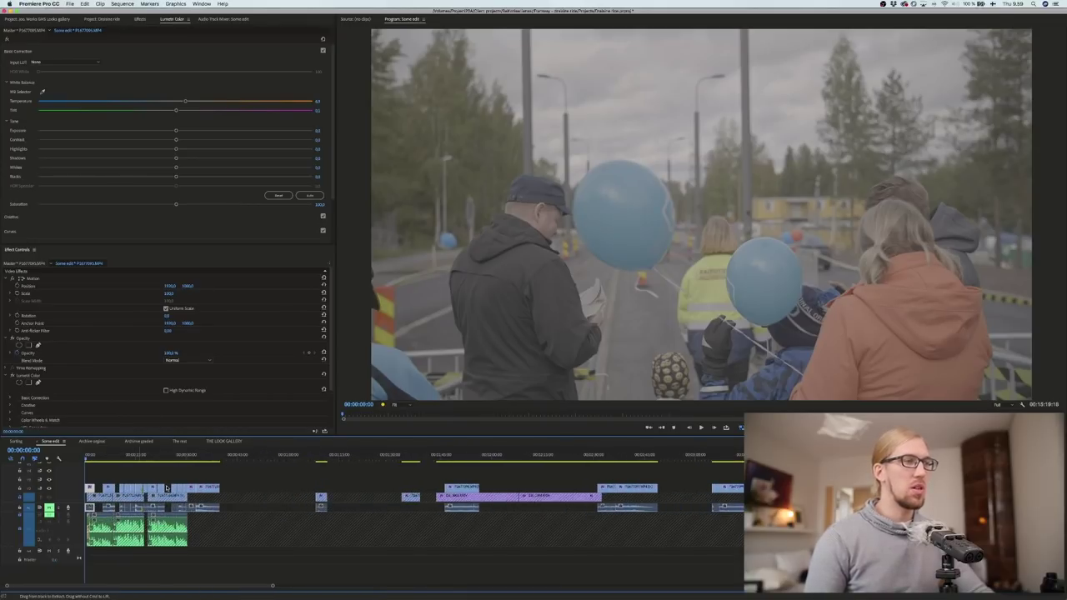
{"action": "key", "text": "minus"}
{"action": "key", "text": "minus"}
{"action": "key", "text": "minus"}
{"action": "key", "text": "minus"}
{"action": "key", "text": "minus"}
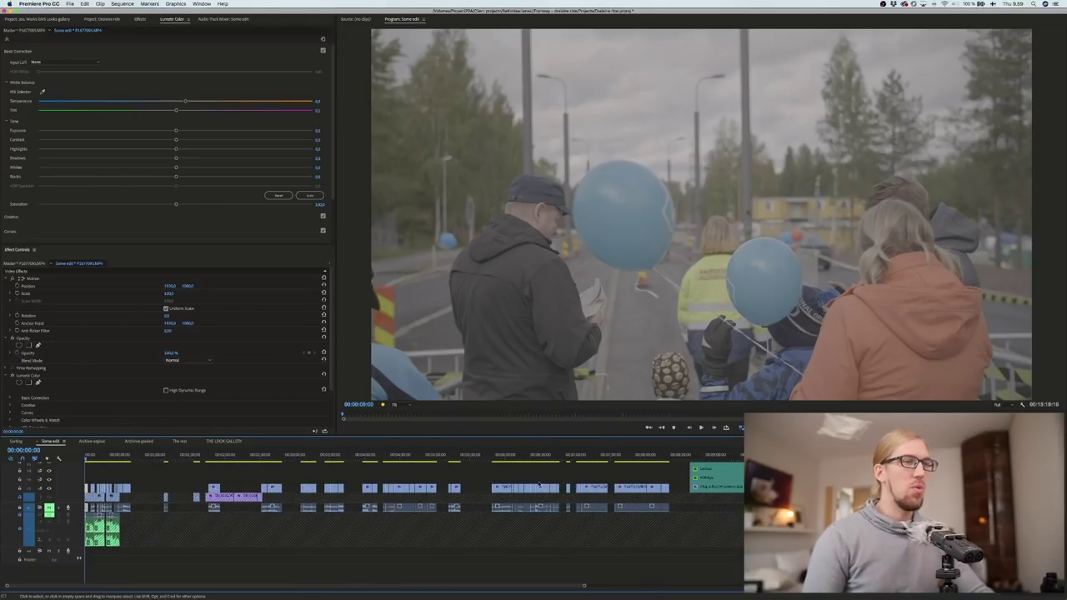
{"action": "scroll", "coordinate": [689, 492], "scroll_direction": "up", "scroll_amount": 3}
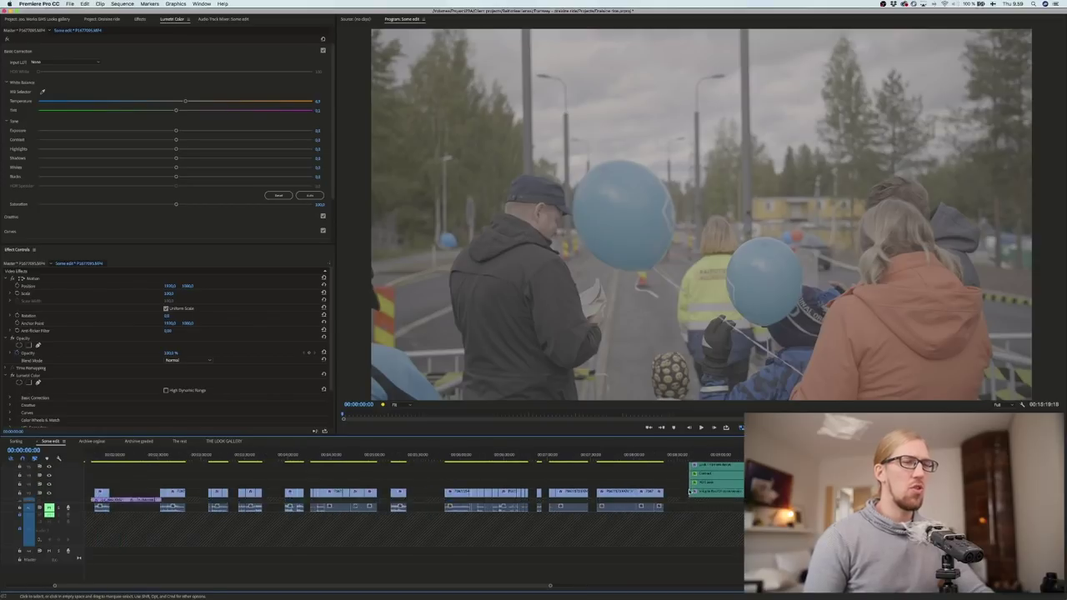
{"action": "key", "text": "minus"}
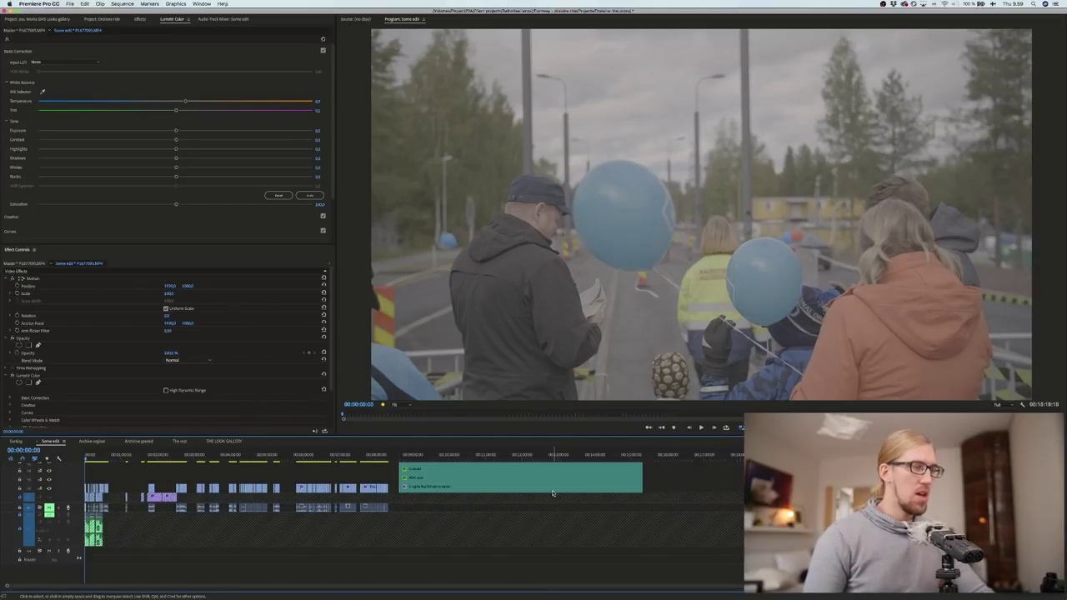
Step: Cut the whole stack of adjustment layers about one minute after its start and delete the remaining part
{"action": "left_click", "coordinate": [440, 471], "text": "shift"}
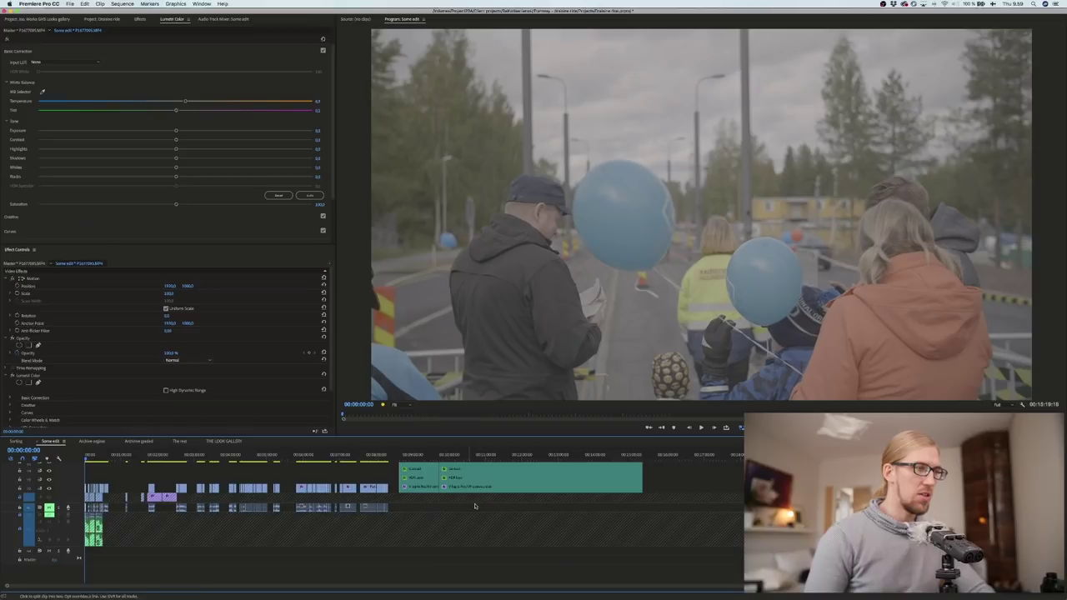
{"action": "key", "text": "v"}
{"action": "left_click_drag", "start_coordinate": [476, 506], "coordinate": [516, 469]}
{"action": "key", "text": "Delete"}
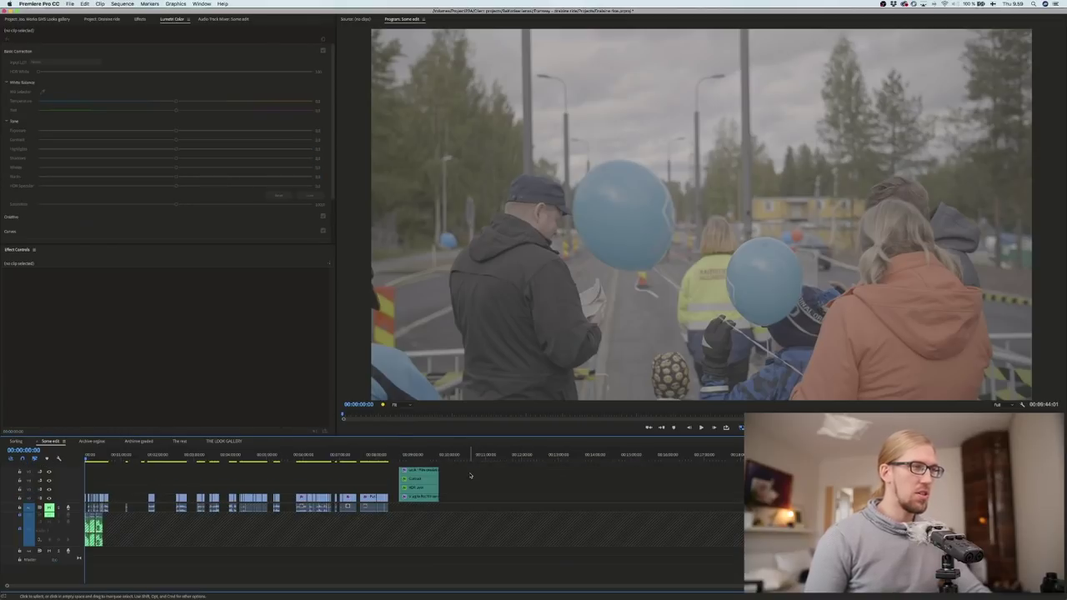
{"action": "scroll", "coordinate": [470, 476], "scroll_direction": "down", "scroll_amount": 1}
{"action": "scroll", "coordinate": [470, 476], "scroll_direction": "up", "scroll_amount": 3}
{"action": "scroll", "coordinate": [470, 476], "scroll_direction": "left", "scroll_amount": 3}
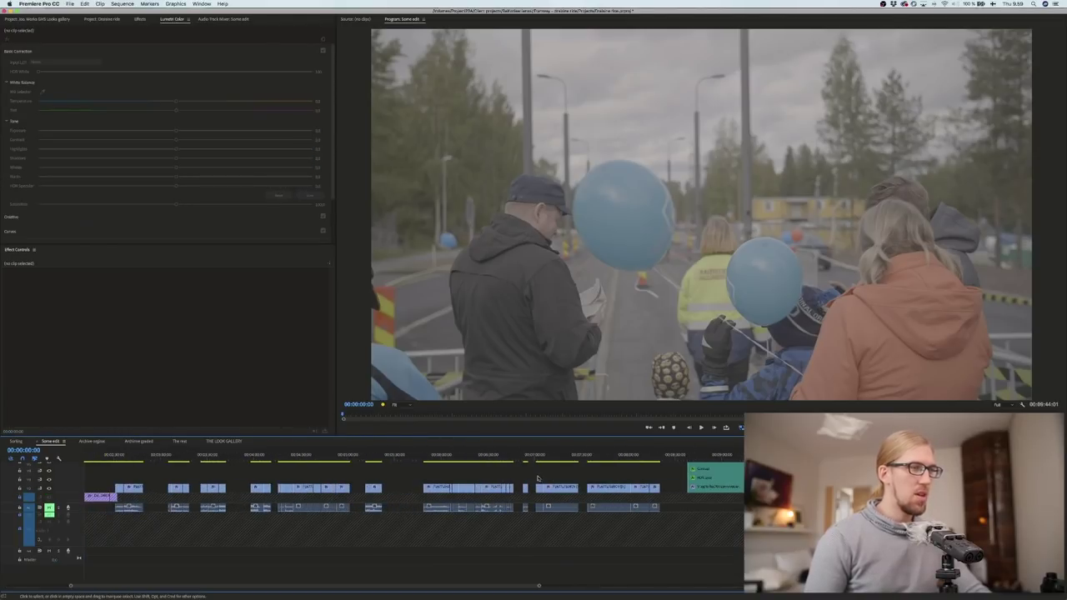
{"action": "scroll", "coordinate": [570, 481], "scroll_direction": "down", "scroll_amount": 3}
Step: Move the shortened stack of adjustment layers to the very start of the sequence, above the assembled edit
{"action": "left_click_drag", "start_coordinate": [539, 513], "coordinate": [485, 460]}
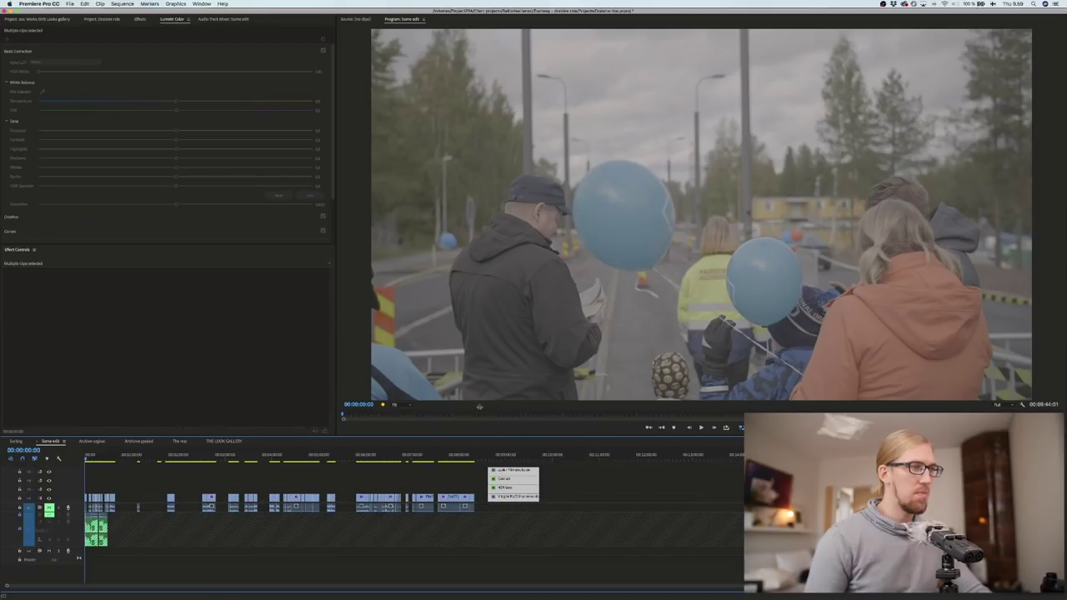
{"action": "left_click_drag", "start_coordinate": [479, 407], "coordinate": [479, 405]}
{"action": "left_click_drag", "start_coordinate": [511, 467], "coordinate": [93, 455]}
{"action": "scroll", "coordinate": [93, 454], "scroll_direction": "up", "scroll_amount": 4}
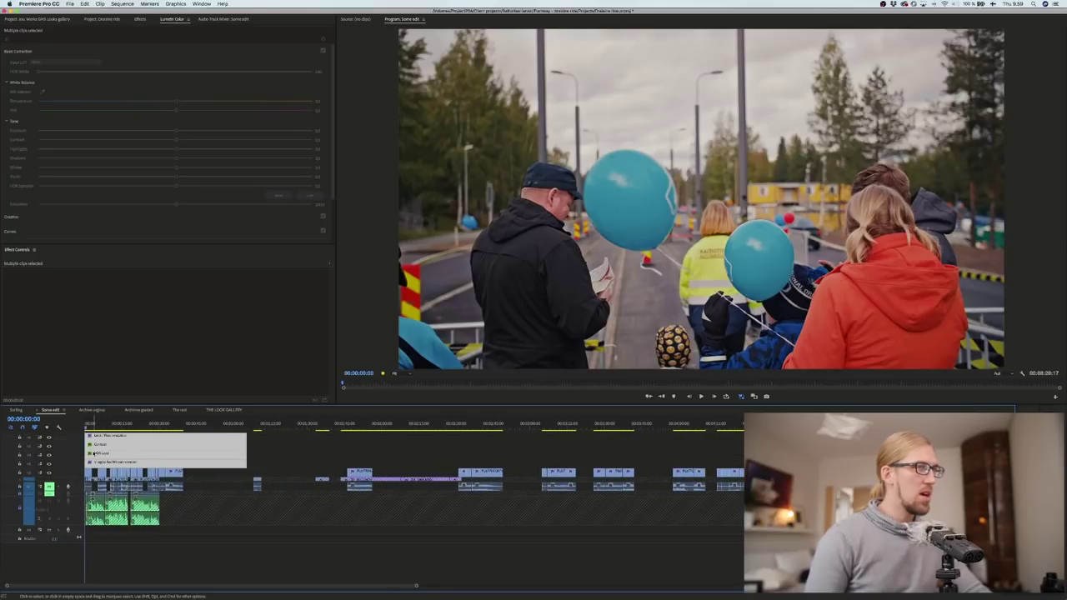
{"action": "key", "text": "="}
{"action": "key", "text": "="}
{"action": "key", "text": "="}
{"action": "key", "text": "="}
{"action": "scroll", "coordinate": [122, 453], "scroll_direction": "up", "scroll_amount": 1}
{"action": "scroll", "coordinate": [122, 452], "scroll_direction": "down", "scroll_amount": 2}
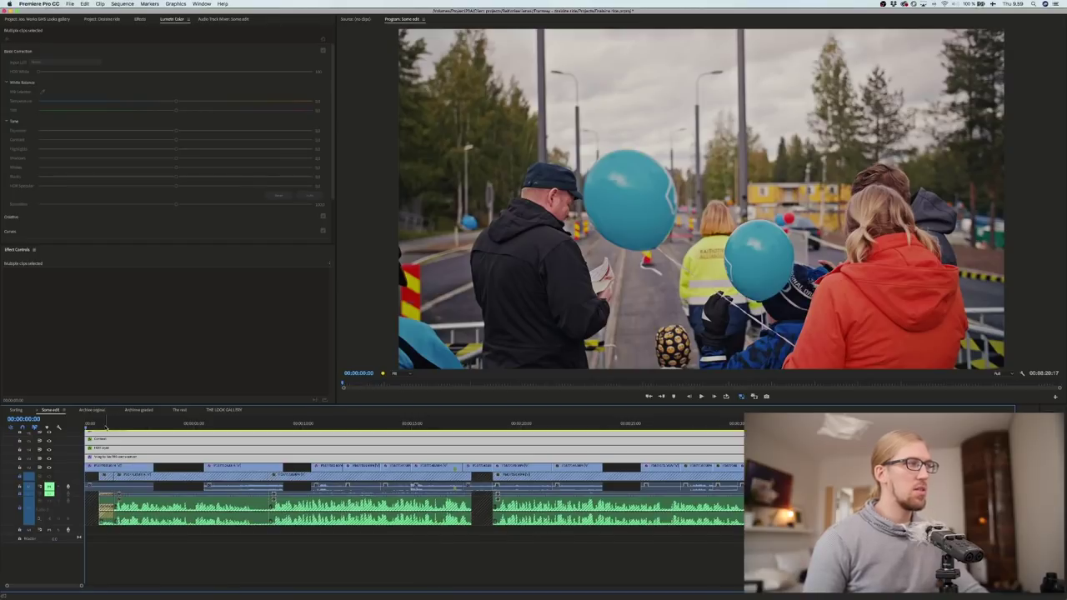
Step: Raise the exposure slightly on the source clip of the first interview shot, and check the following shots in the sequence
{"action": "key", "text": "space"}
{"action": "left_click", "coordinate": [178, 427]}
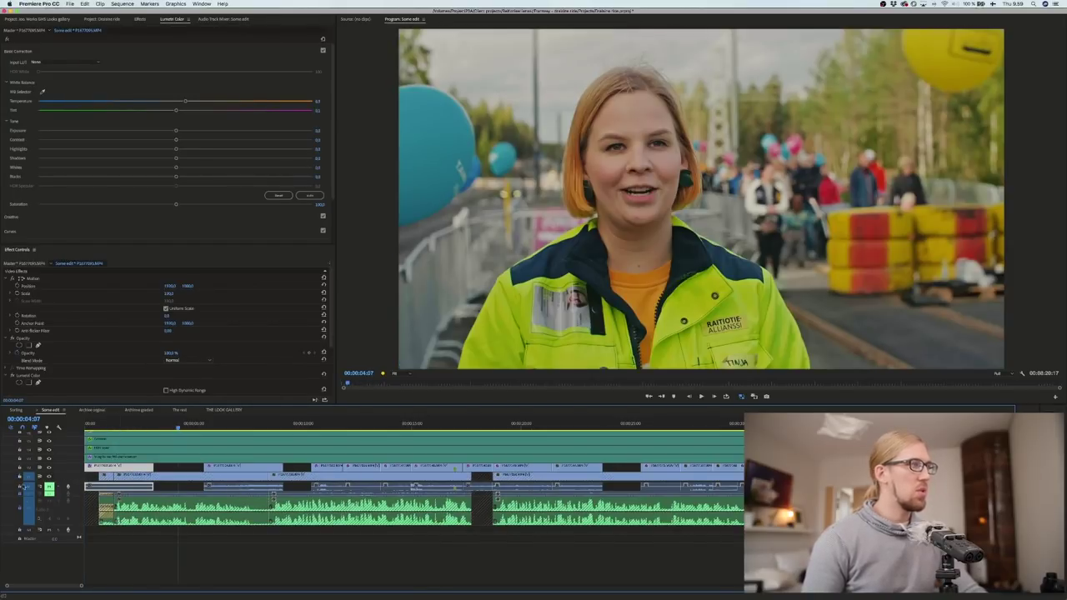
{"action": "left_click", "coordinate": [20, 508]}
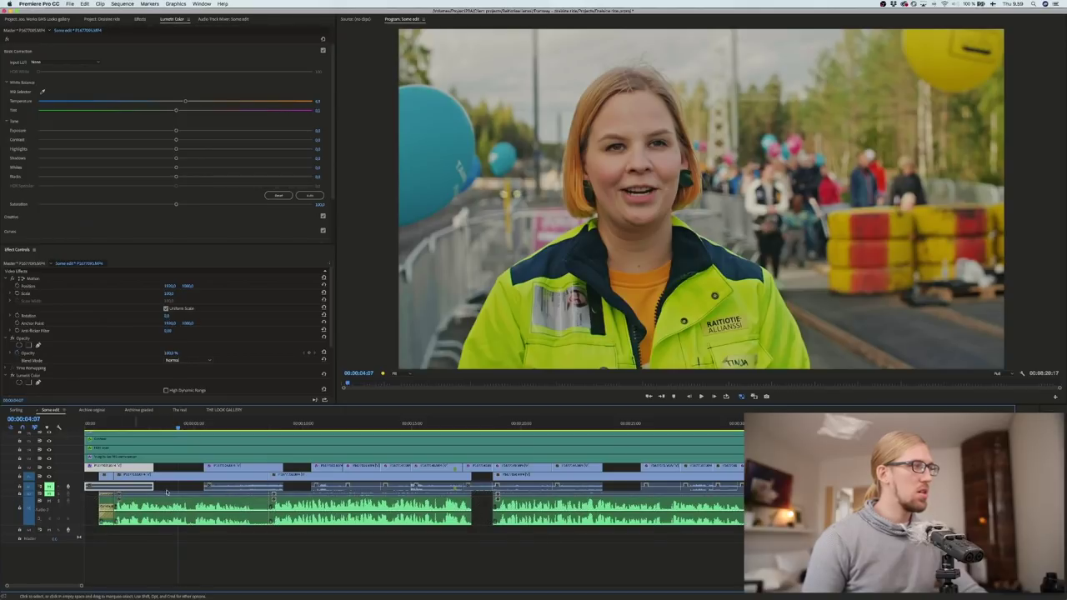
{"action": "left_click", "coordinate": [178, 480]}
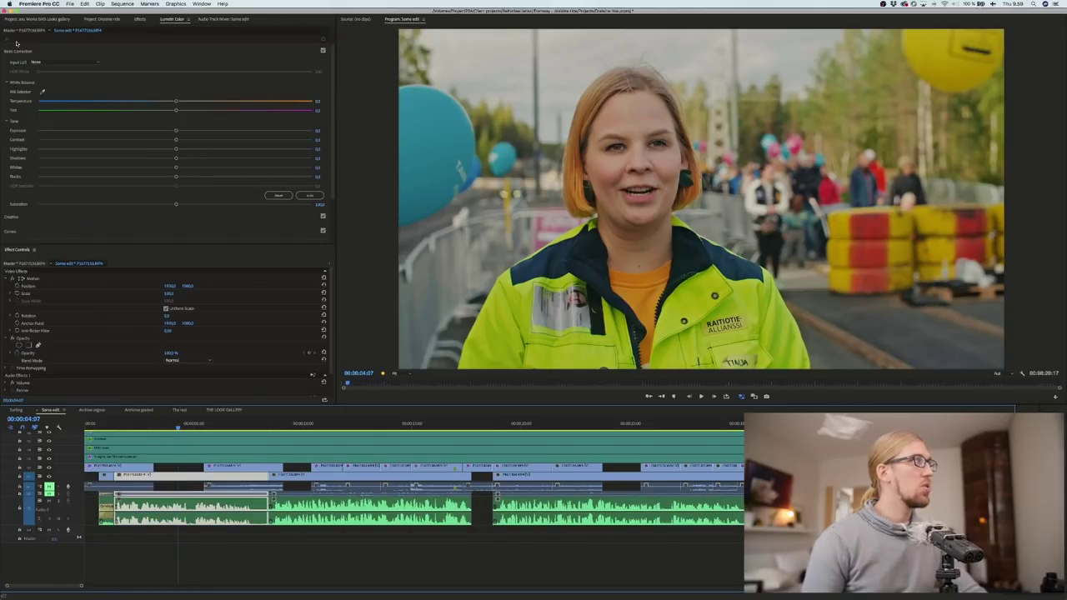
{"action": "double_click", "coordinate": [174, 480]}
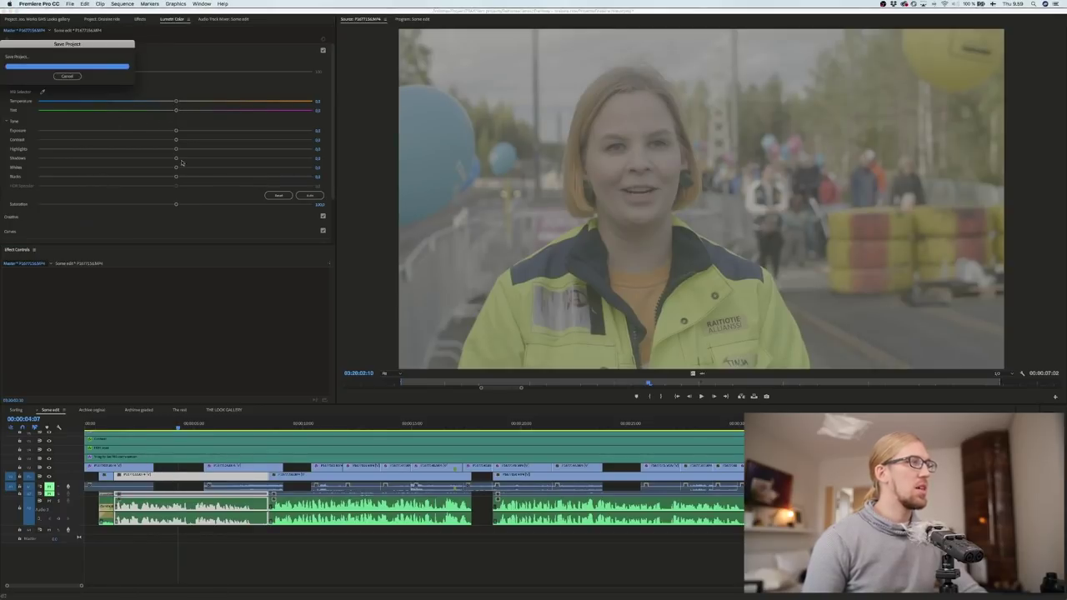
{"action": "left_click", "coordinate": [190, 424]}
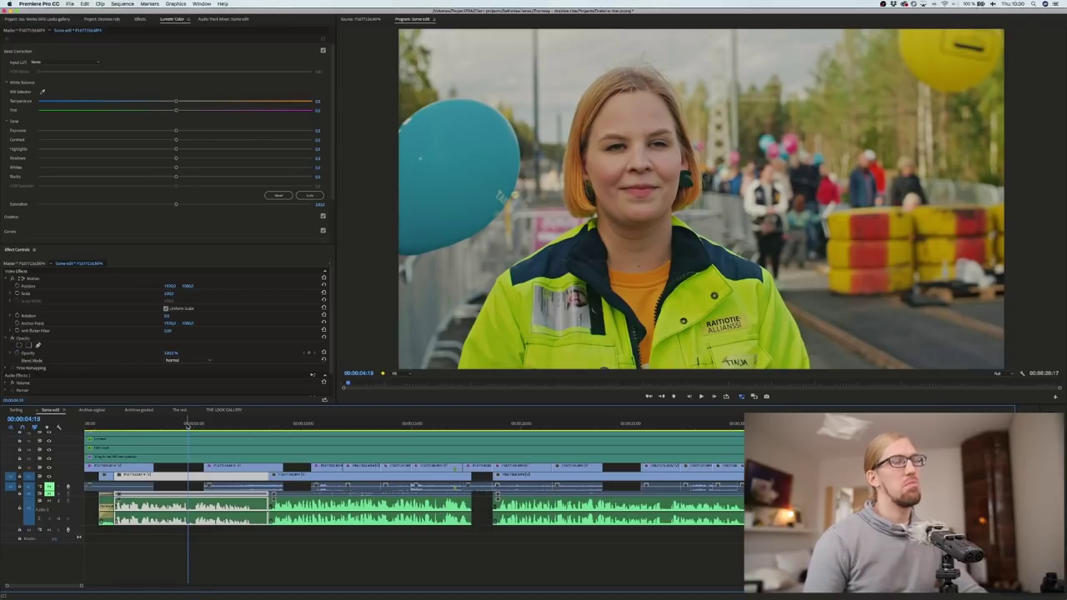
{"action": "key", "text": "f"}
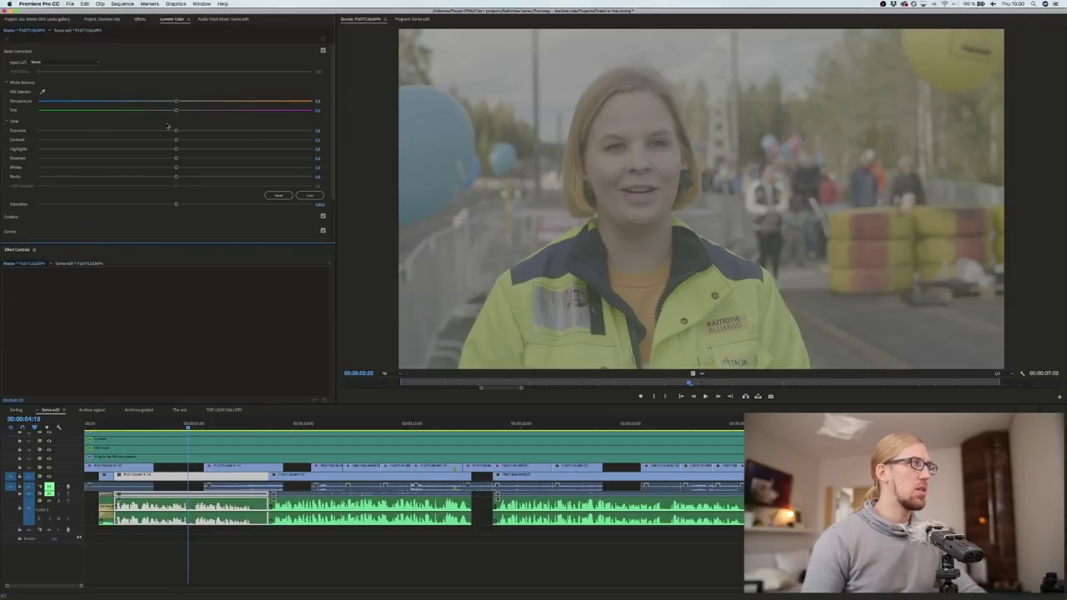
{"action": "left_click", "coordinate": [176, 131]}
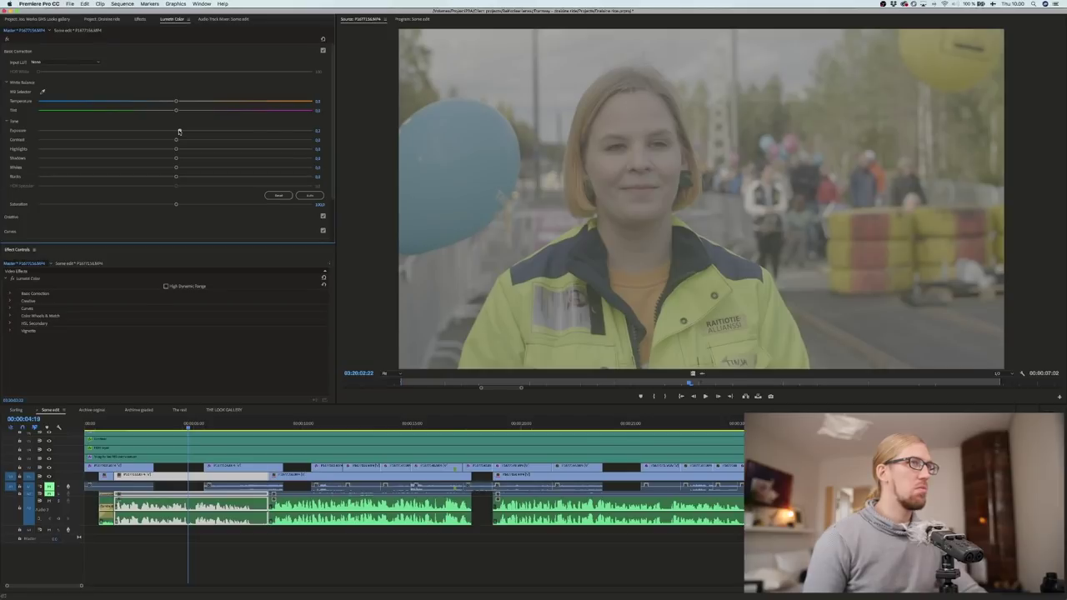
{"action": "left_click_drag", "start_coordinate": [182, 427], "coordinate": [352, 429]}
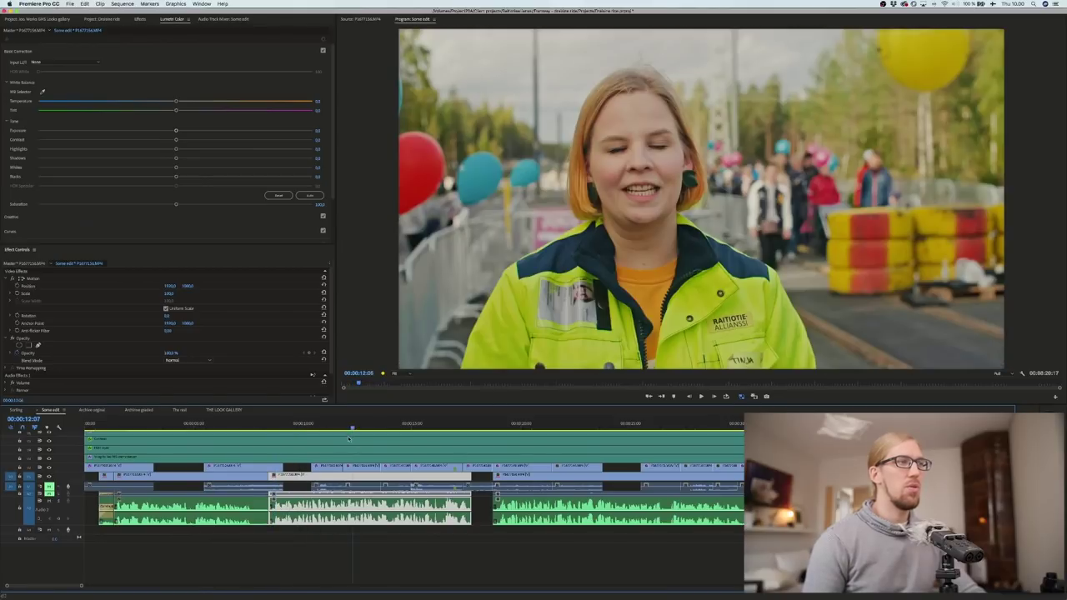
Step: Cut all the adjustment layers at the end of the last edited clip and delete the part beyond it
{"action": "key", "text": "minus"}
{"action": "left_click_drag", "start_coordinate": [250, 425], "coordinate": [331, 426]}
{"action": "scroll", "coordinate": [723, 479], "scroll_direction": "up", "scroll_amount": 1}
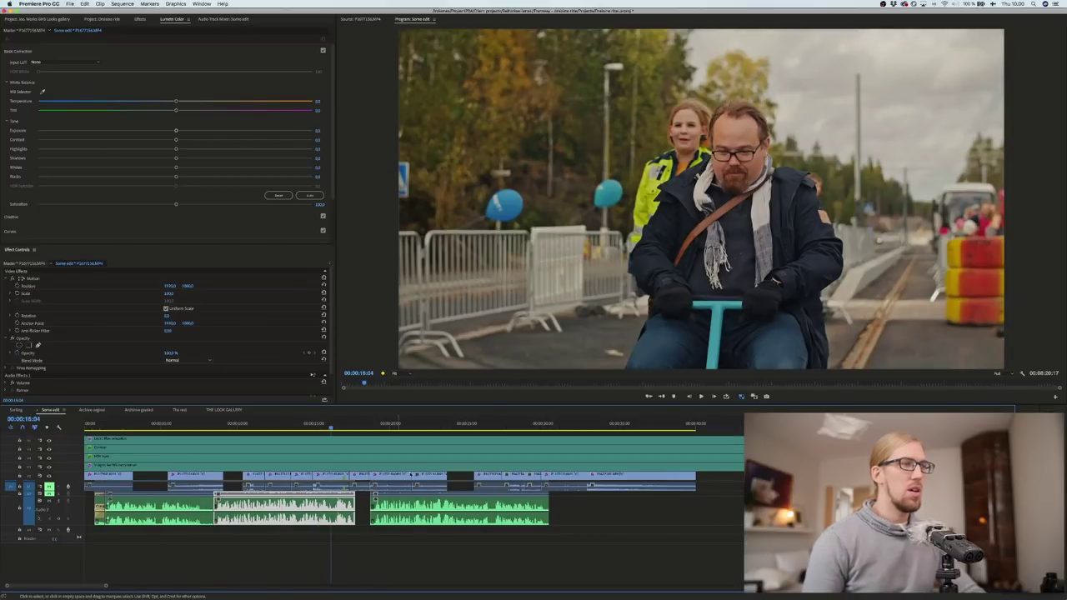
{"action": "key", "text": "c"}
{"action": "left_click", "coordinate": [696, 464], "text": "shift"}
{"action": "key", "text": "v"}
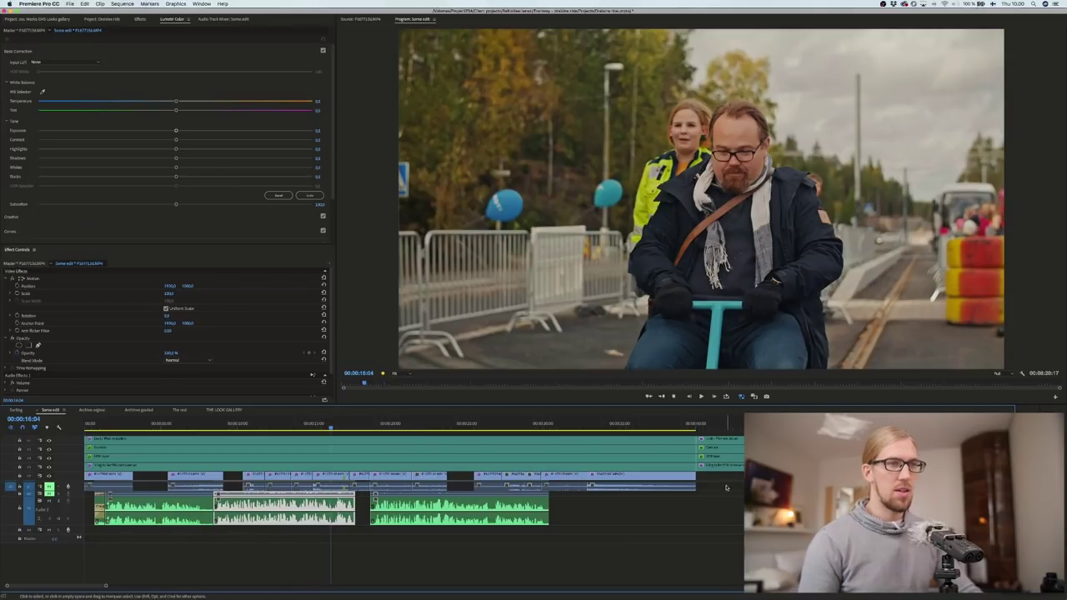
{"action": "left_click_drag", "start_coordinate": [726, 486], "coordinate": [751, 442]}
{"action": "key", "text": "Delete"}
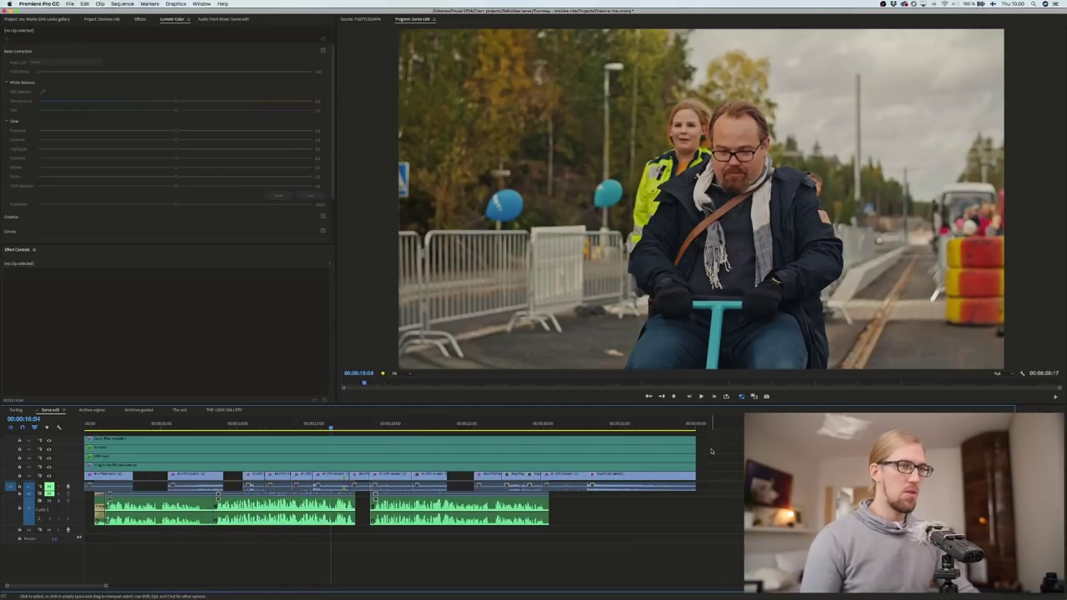
Step: Select the leftover footage clips after the edit and look over them along the timeline
{"action": "key", "text": "minus"}
{"action": "key", "text": "minus"}
{"action": "scroll", "coordinate": [557, 457], "scroll_direction": "down", "scroll_amount": 1}
{"action": "key", "text": "minus"}
{"action": "key", "text": "minus"}
{"action": "key", "text": "minus"}
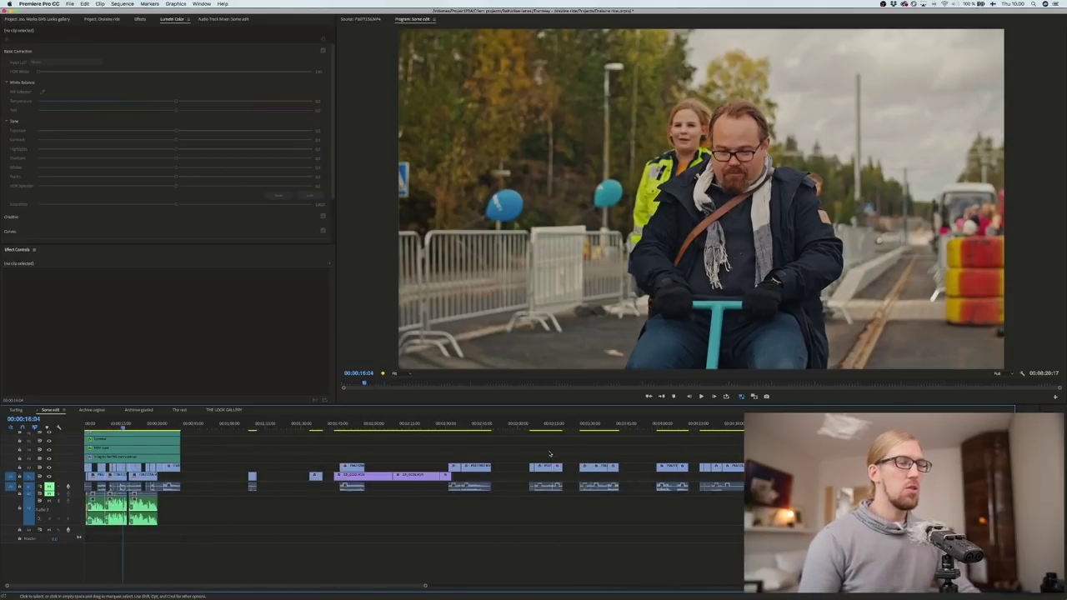
{"action": "left_click_drag", "start_coordinate": [181, 455], "coordinate": [725, 522]}
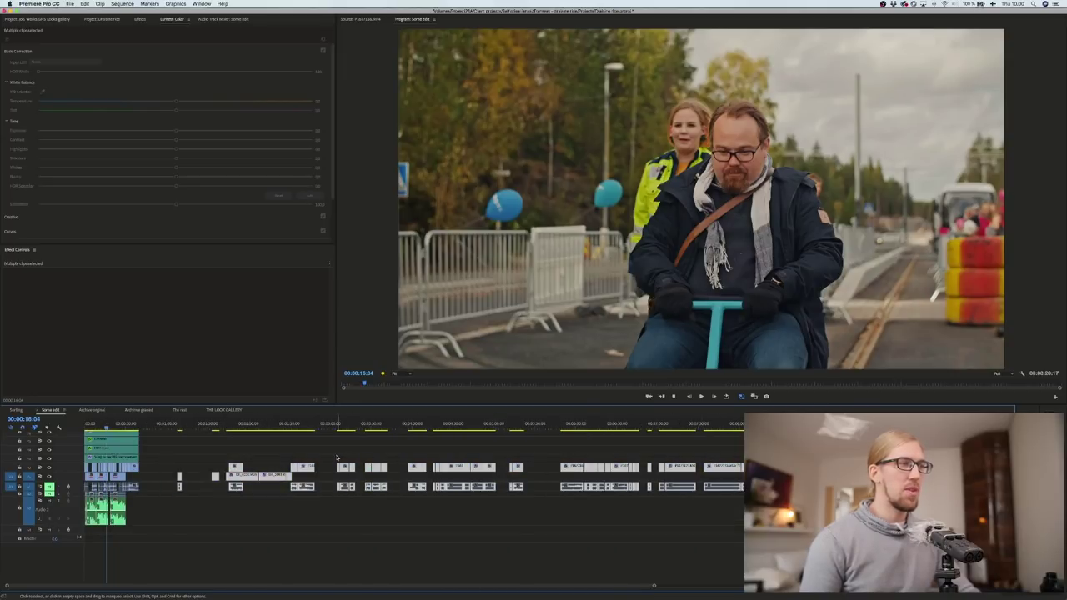
{"action": "scroll", "coordinate": [337, 458], "scroll_direction": "up", "scroll_amount": 1}
{"action": "key", "text": "equal"}
{"action": "key", "text": "equal"}
{"action": "key", "text": "equal"}
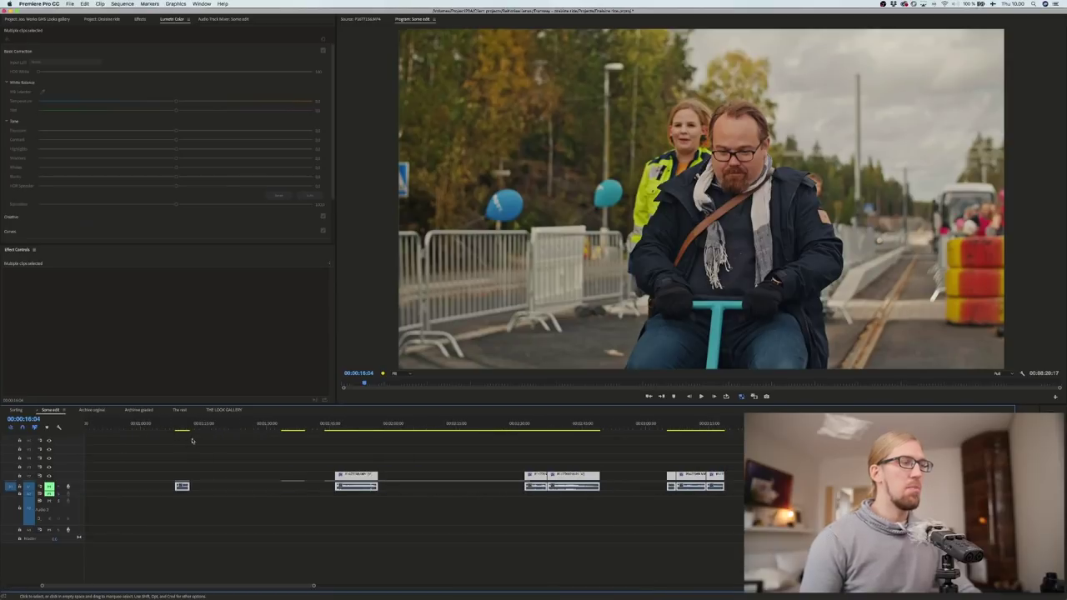
{"action": "scroll", "coordinate": [230, 440], "scroll_direction": "left", "scroll_amount": 2}
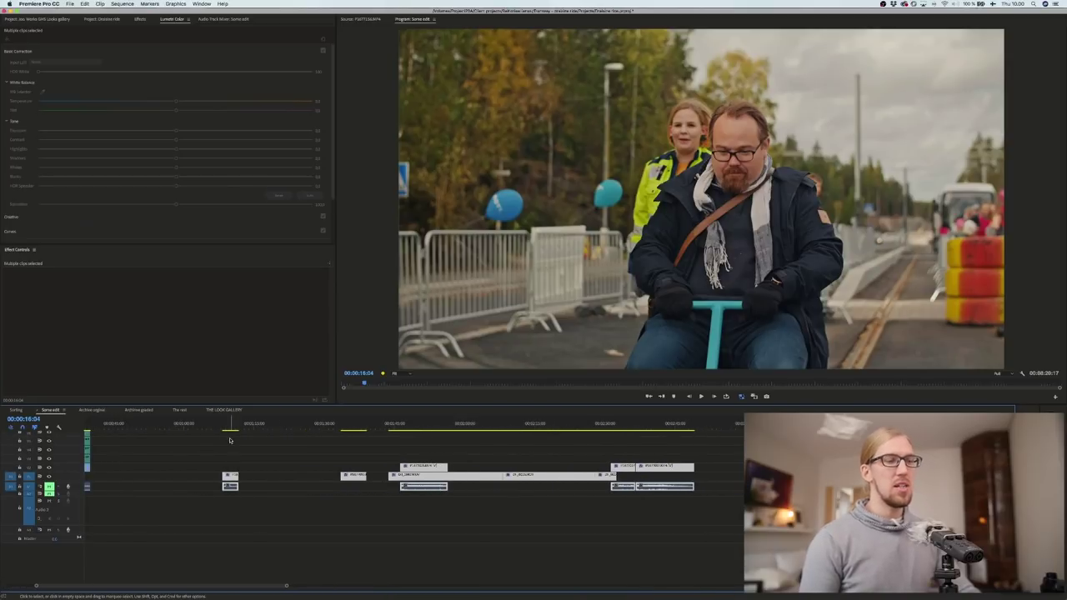
{"action": "key", "text": "minus"}
{"action": "key", "text": "minus"}
{"action": "key", "text": "minus"}
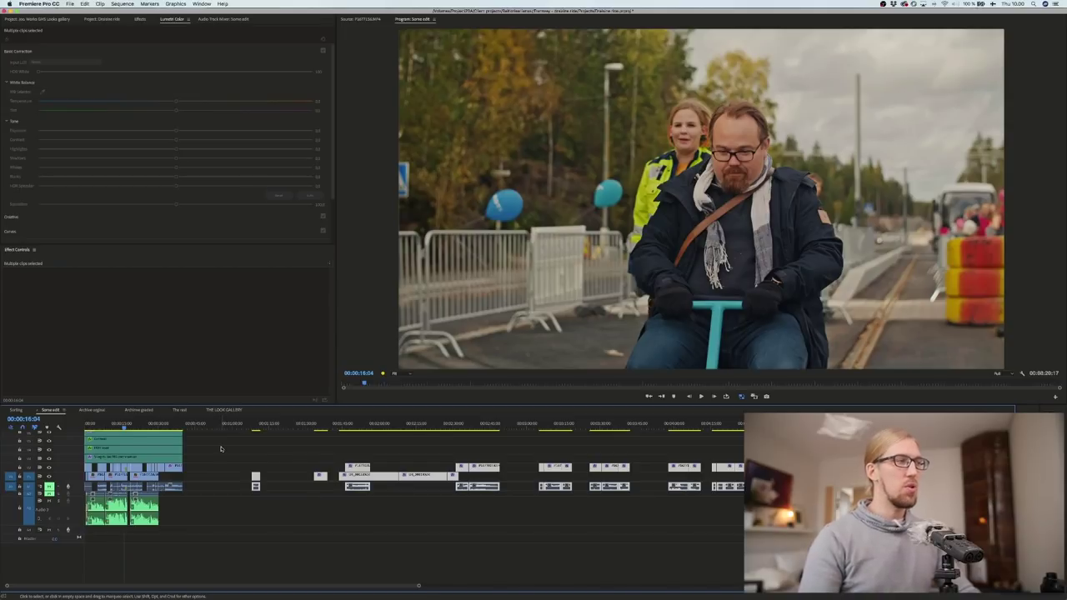
Step: Go to the end of the edit at 00:00:40:00 and mark the sequence's out point there
{"action": "key", "text": "Down"}
{"action": "key", "text": "Down"}
{"action": "key", "text": "Down"}
{"action": "key", "text": "Down"}
{"action": "key", "text": "Down"}
{"action": "key", "text": "Left"}
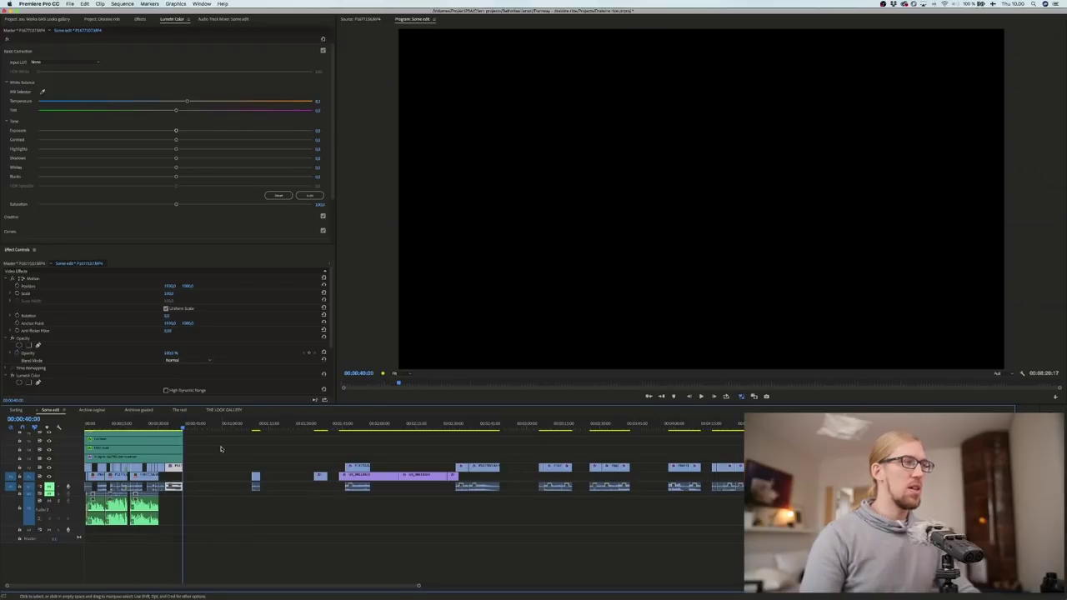
{"action": "left_click", "coordinate": [64, 436]}
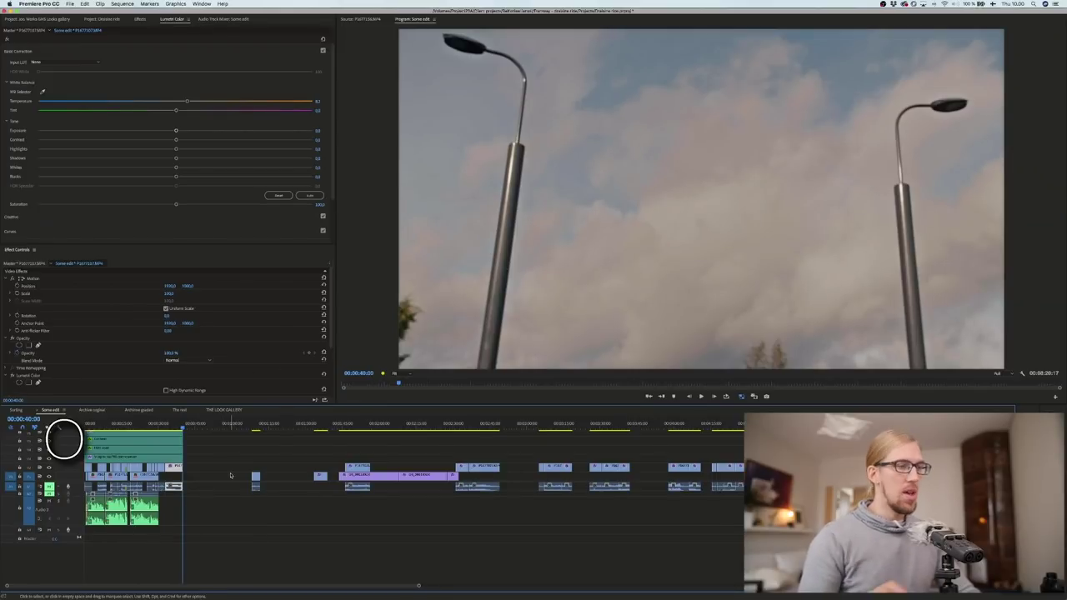
{"action": "key", "text": "o"}
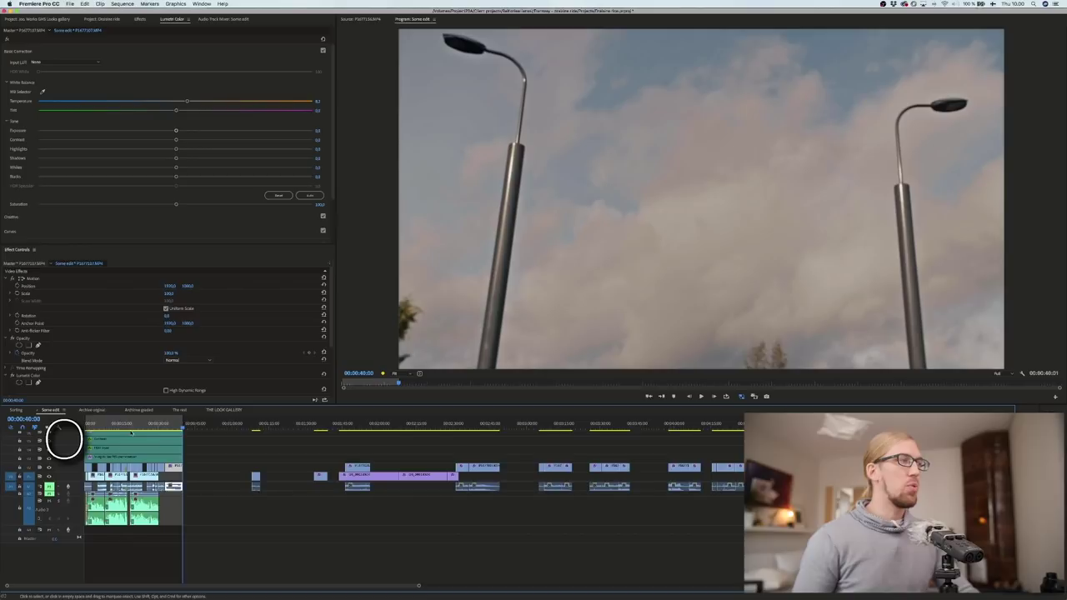
Step: Change the preview file format and codec in the sequence settings, and render the video previews for the marked range
{"action": "scroll", "coordinate": [133, 448], "scroll_direction": "up", "scroll_amount": 3}
{"action": "key", "text": "="}
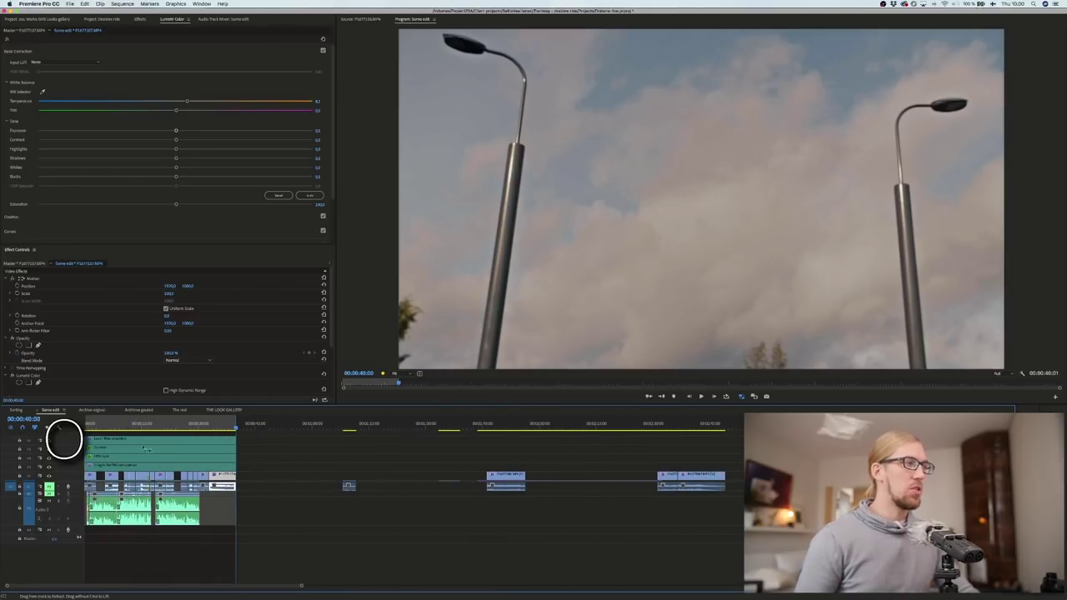
{"action": "key", "text": "="}
{"action": "key", "text": "="}
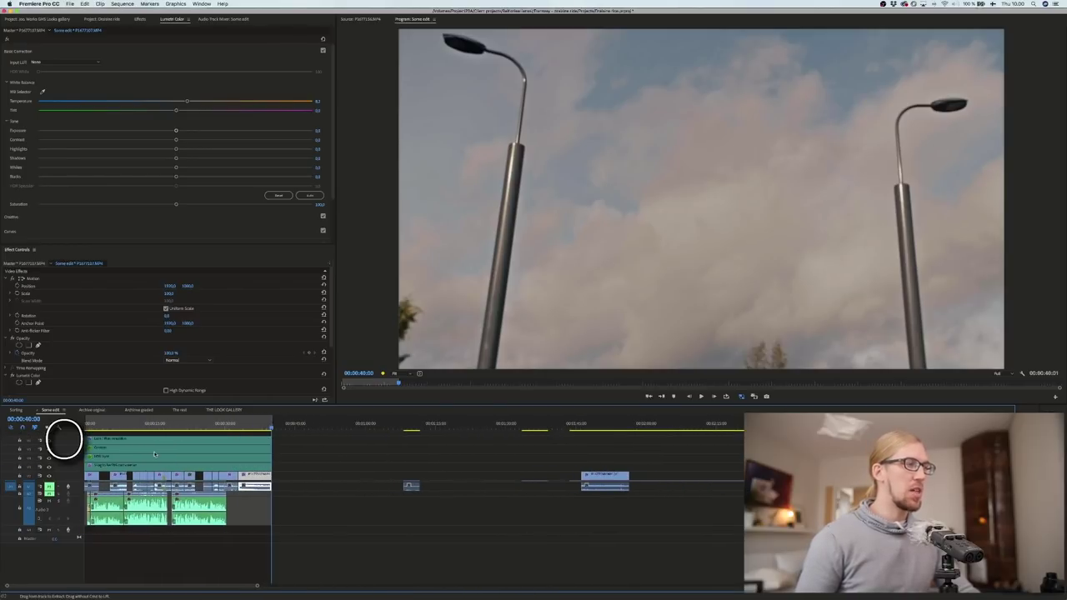
{"action": "scroll", "coordinate": [162, 452], "scroll_direction": "down", "scroll_amount": 1}
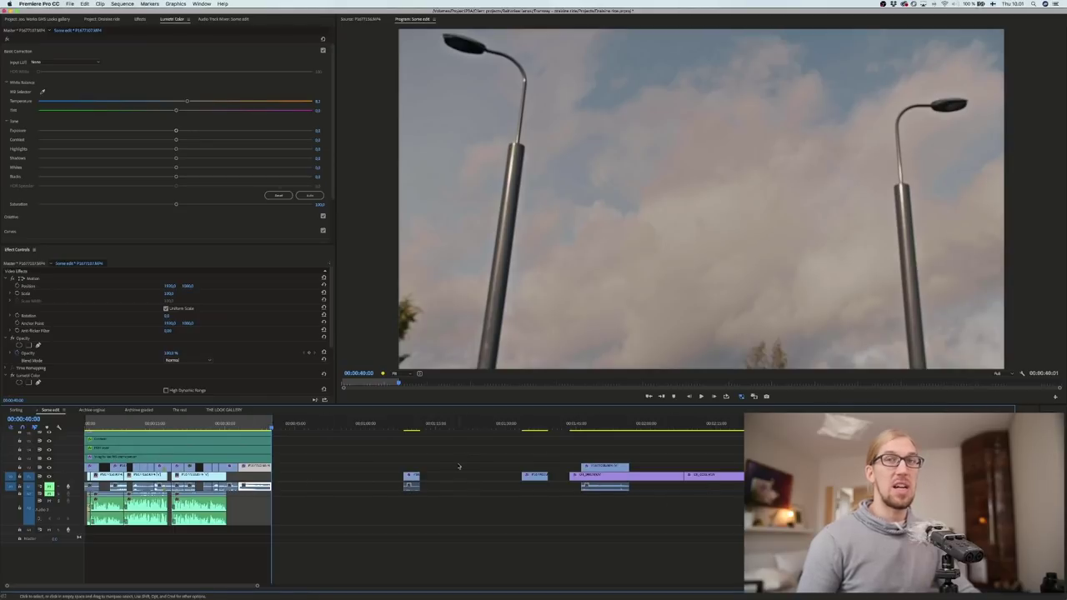
{"action": "scroll", "coordinate": [223, 464], "scroll_direction": "up", "scroll_amount": 1}
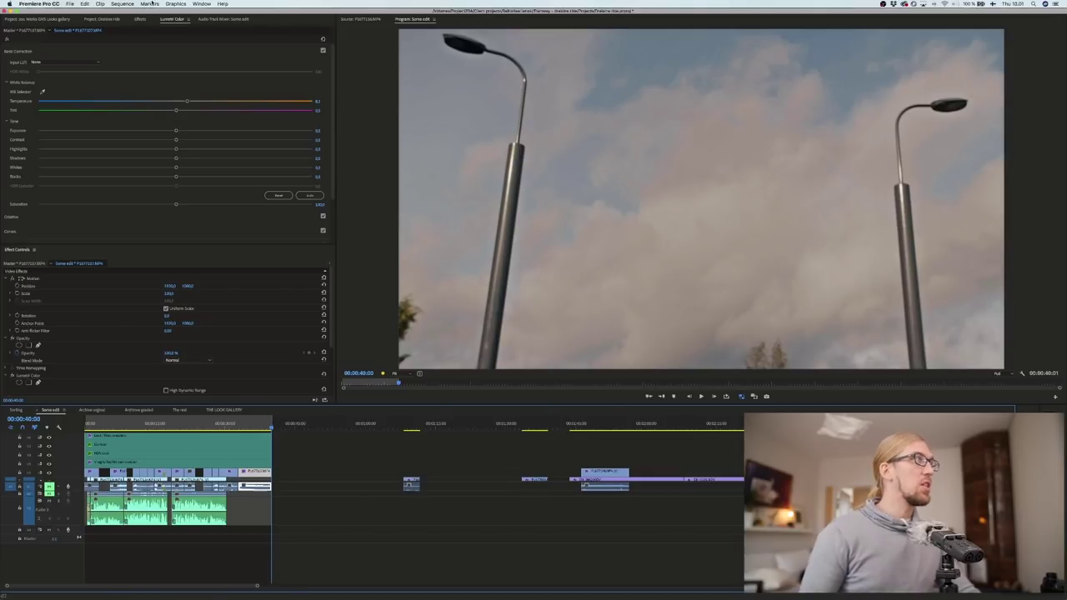
{"action": "left_click", "coordinate": [122, 3]}
{"action": "left_click", "coordinate": [137, 14]}
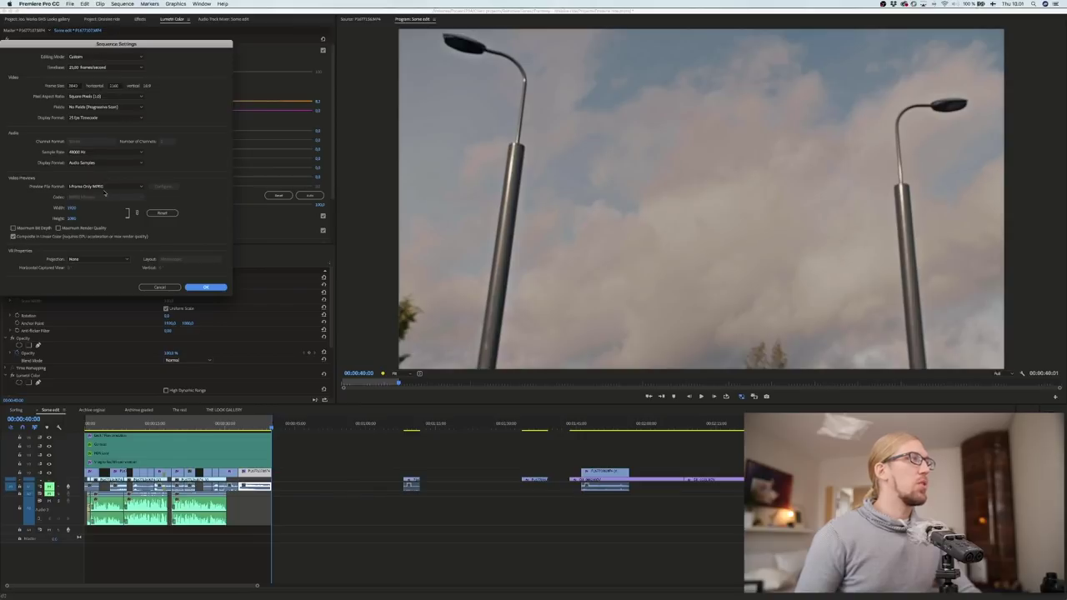
{"action": "left_click", "coordinate": [104, 187]}
{"action": "left_click", "coordinate": [102, 264]}
{"action": "left_click", "coordinate": [95, 197]}
{"action": "left_click", "coordinate": [102, 214]}
{"action": "left_click", "coordinate": [206, 287]}
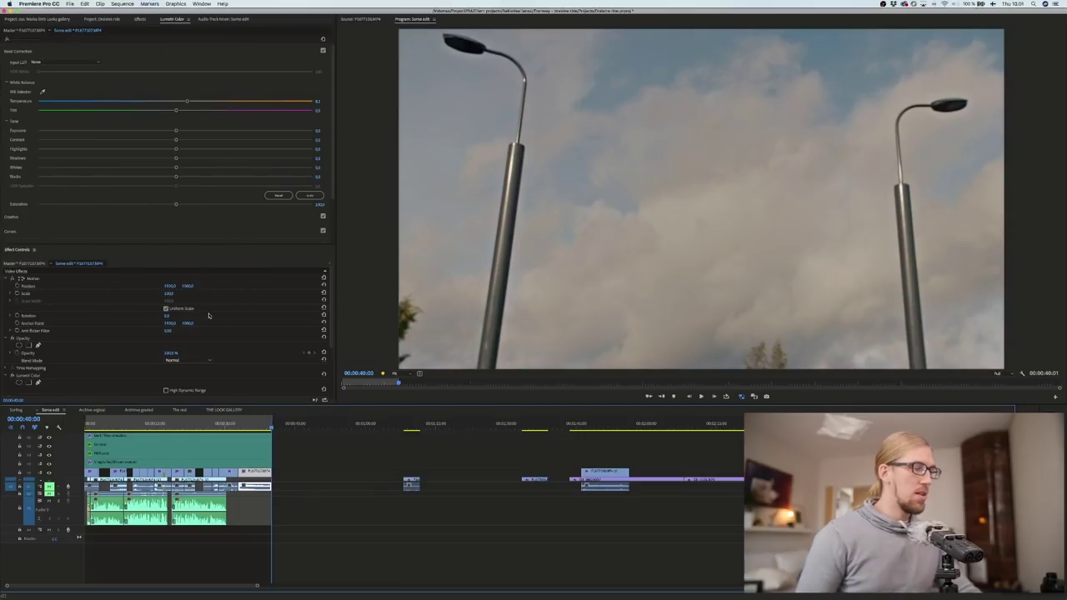
{"action": "key", "text": "Return"}
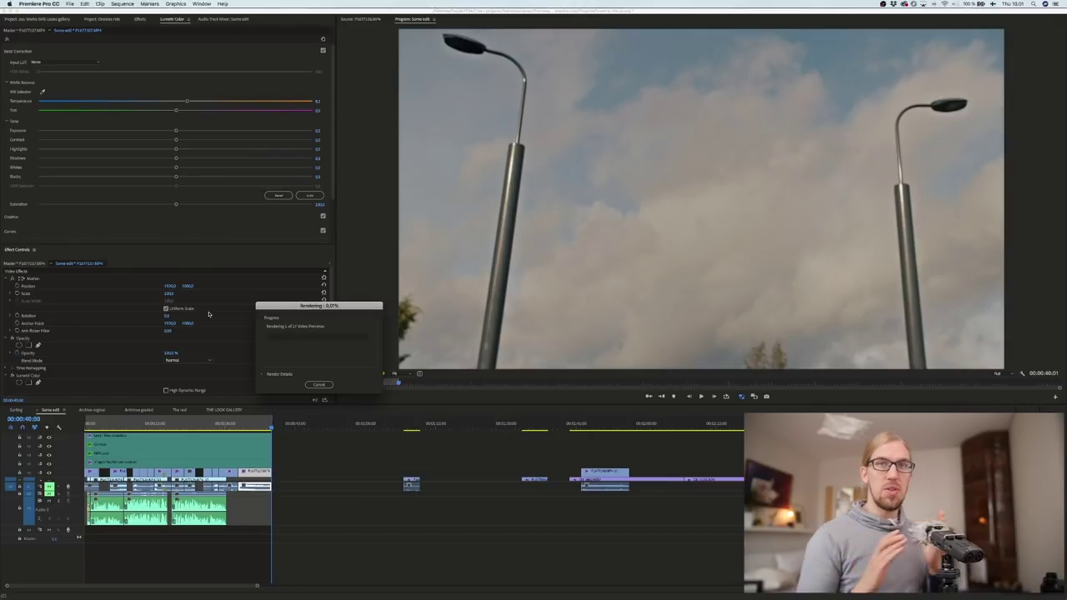
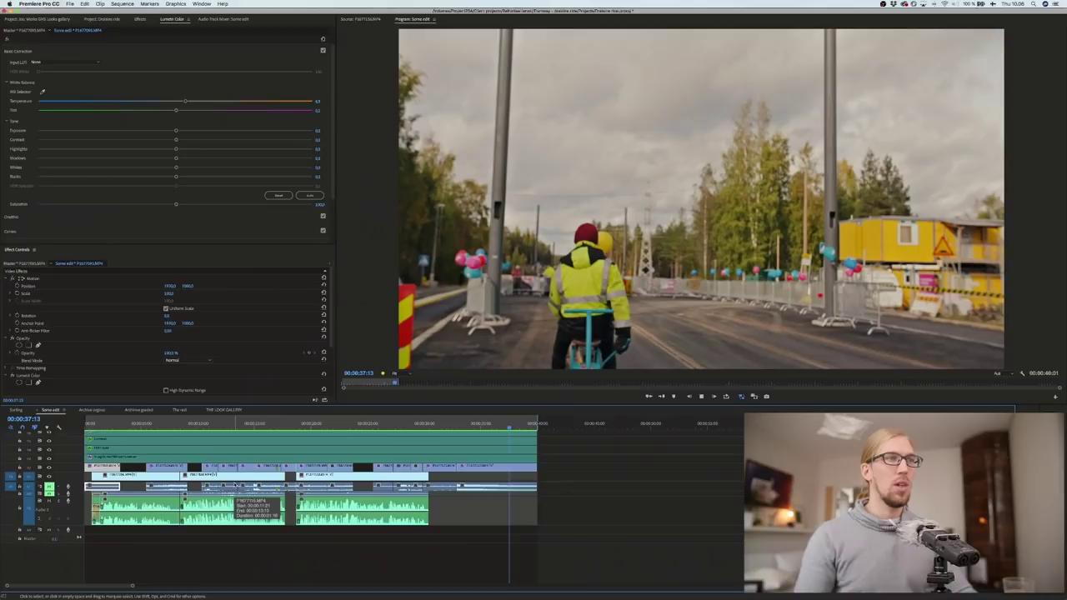
Step: Apply the JW Warp Stabilizer preset to the bicycle-cart clip around 00:00:07:11
{"action": "left_click", "coordinate": [137, 423]}
{"action": "left_click_drag", "start_coordinate": [150, 423], "coordinate": [168, 424]}
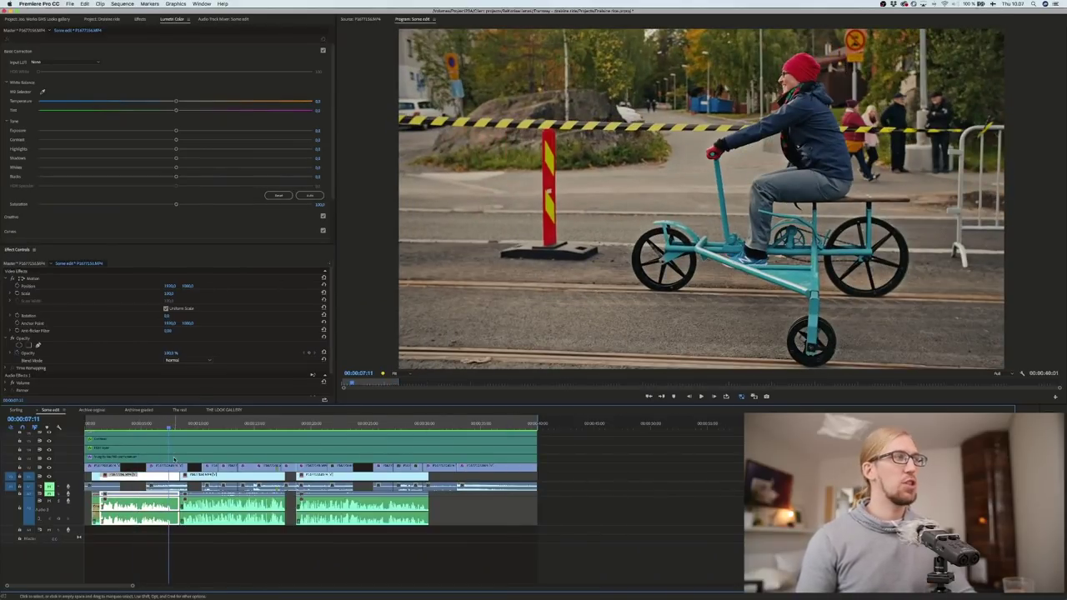
{"action": "left_click", "coordinate": [139, 20]}
{"action": "left_click", "coordinate": [42, 28]}
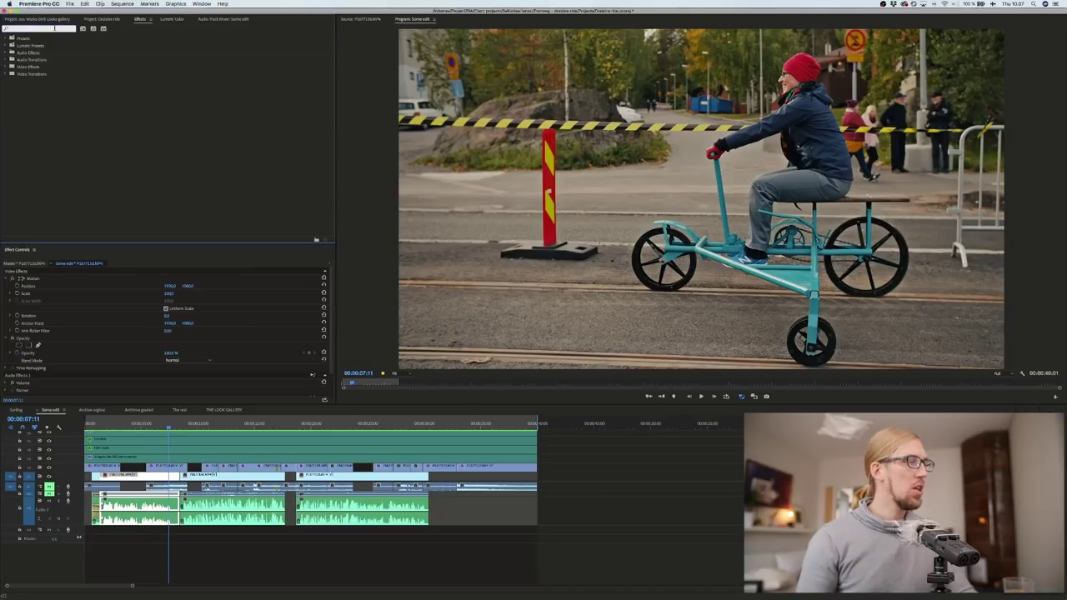
{"action": "type", "text": "jw"}
{"action": "left_click", "coordinate": [46, 88]}
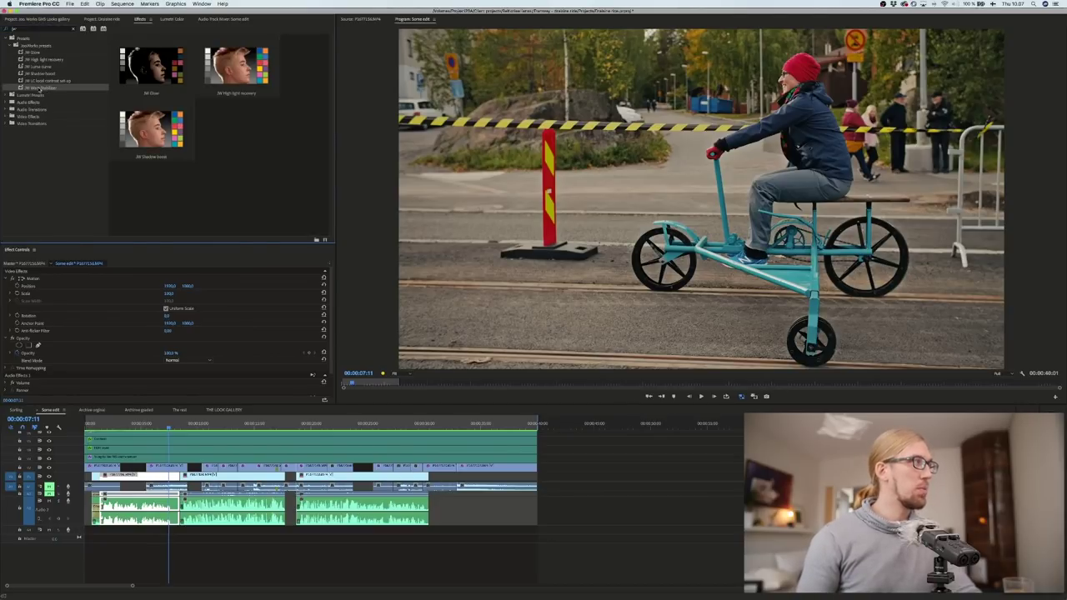
{"action": "left_click_drag", "start_coordinate": [45, 373], "coordinate": [47, 374]}
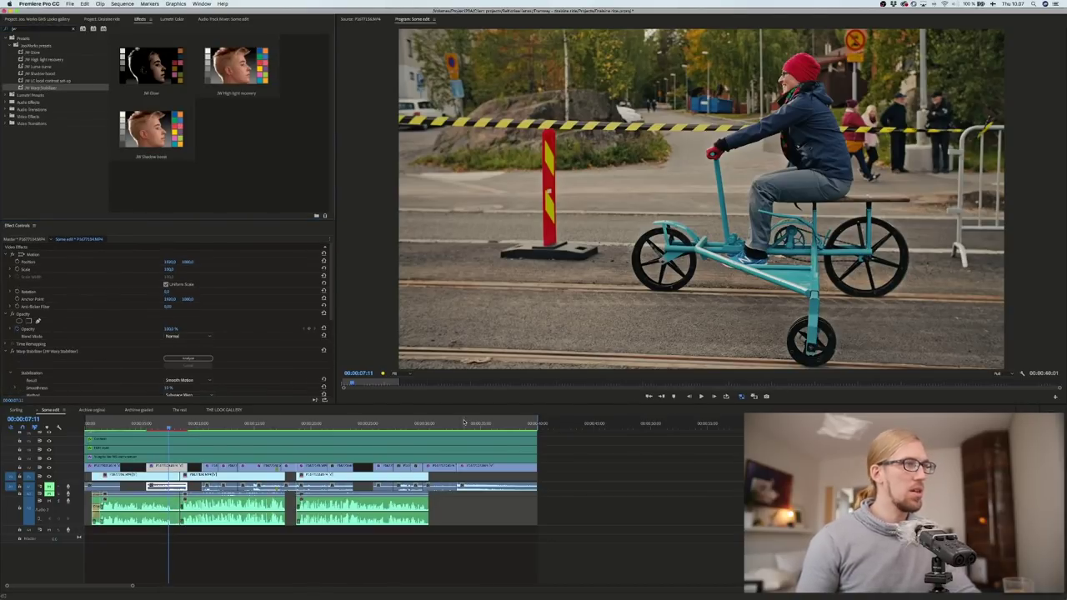
Step: Go to the last clip at about 00:00:34:08 and show its Lumetri Color settings
{"action": "left_click", "coordinate": [473, 424]}
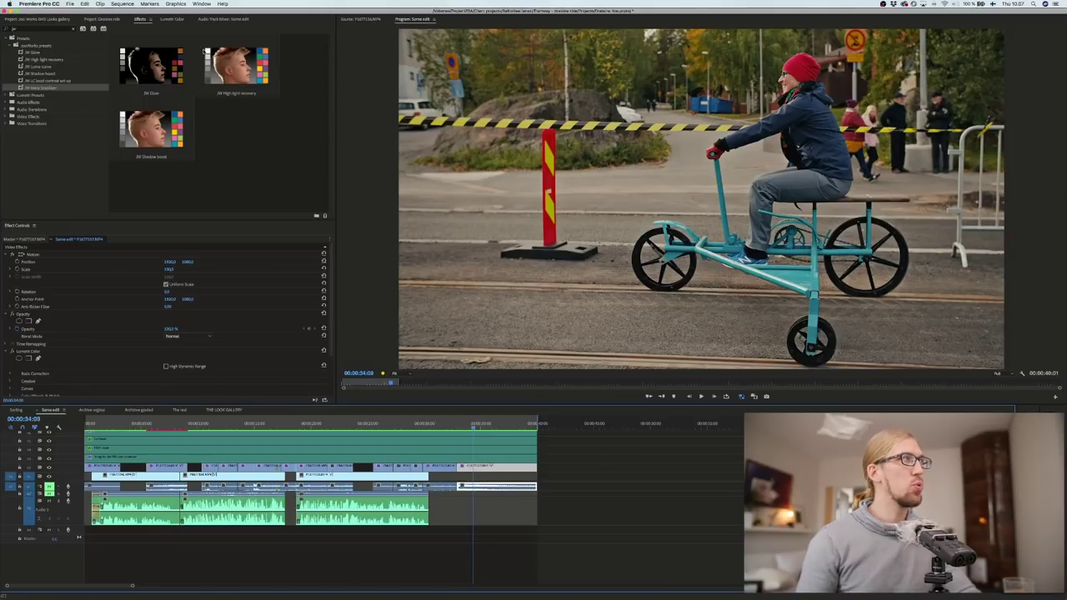
{"action": "left_click", "coordinate": [172, 18]}
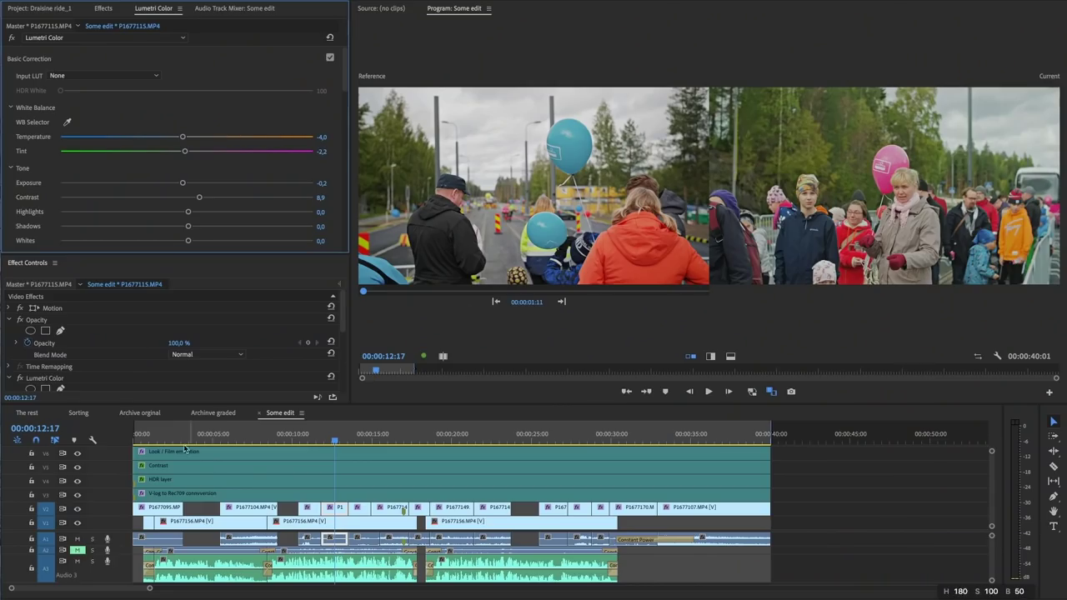
Step: Go to 00:00:01:17 and look through the Program monitor's button editor, leaving the layout as it is
{"action": "left_click", "coordinate": [161, 435]}
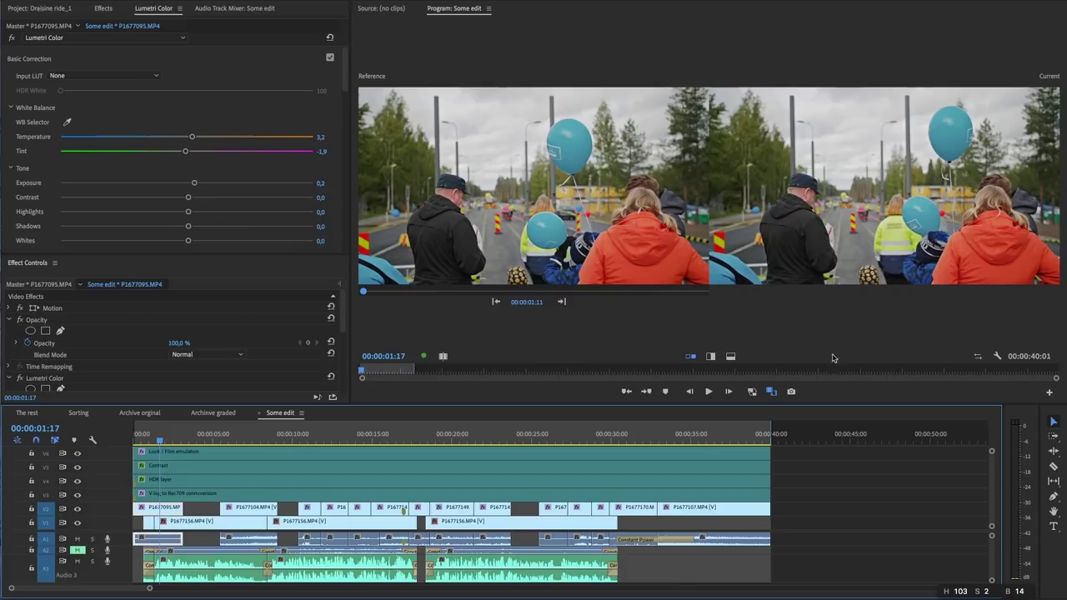
{"action": "left_click", "coordinate": [1049, 392]}
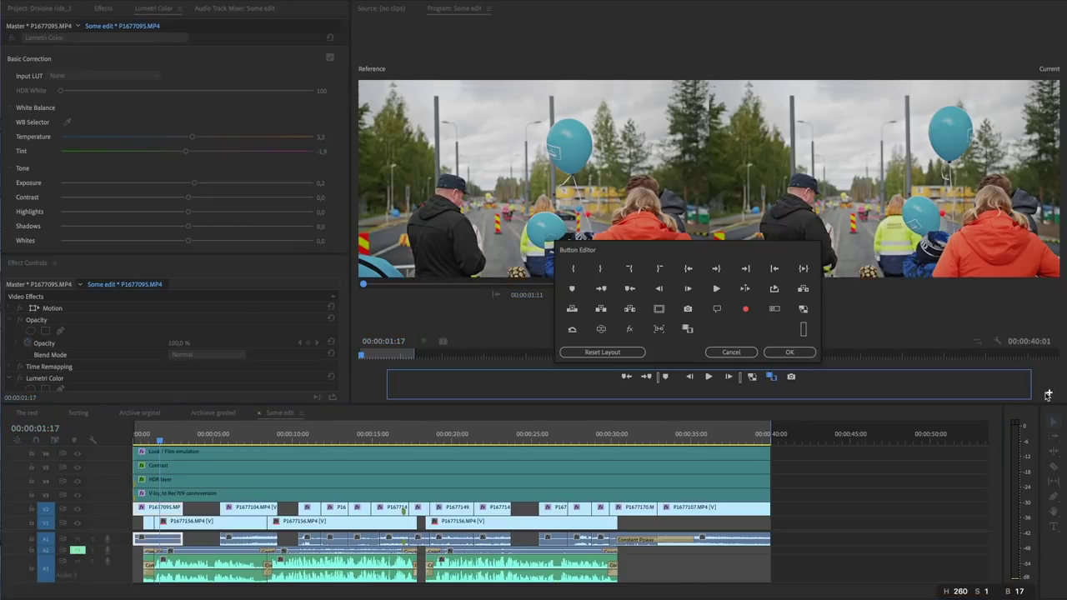
{"action": "left_click", "coordinate": [730, 351]}
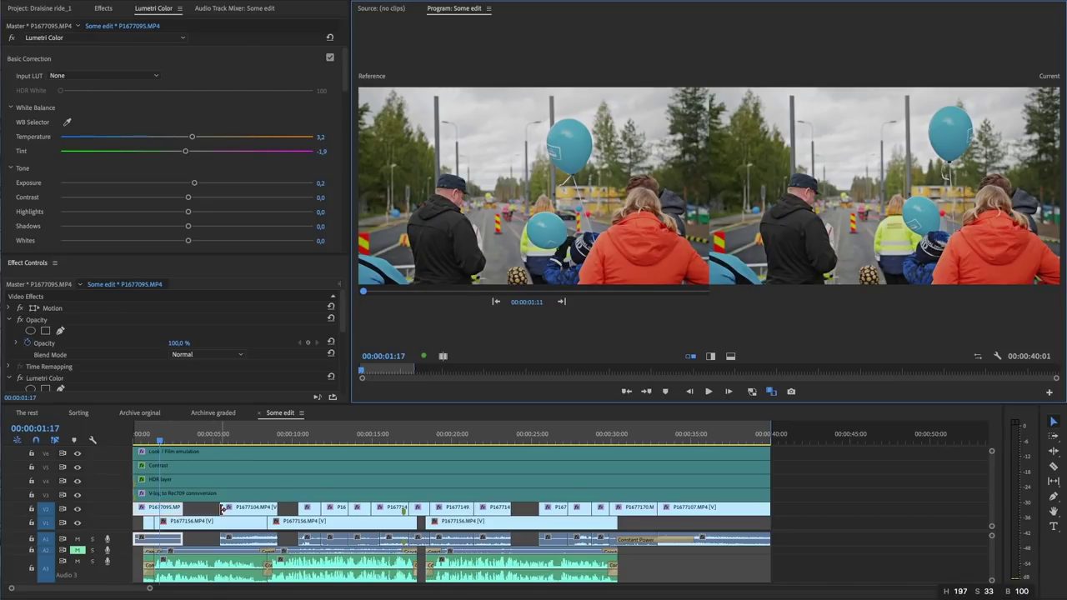
Step: Set the comparison view's reference frame to the timecode 00:00:02:02
{"action": "left_click", "coordinate": [165, 439]}
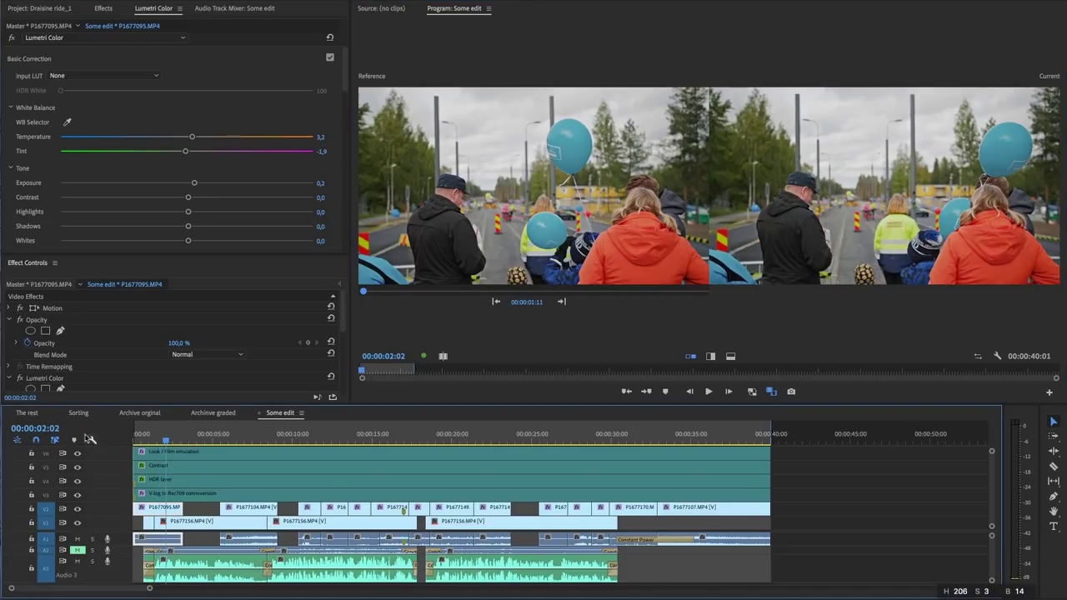
{"action": "left_click", "coordinate": [36, 427]}
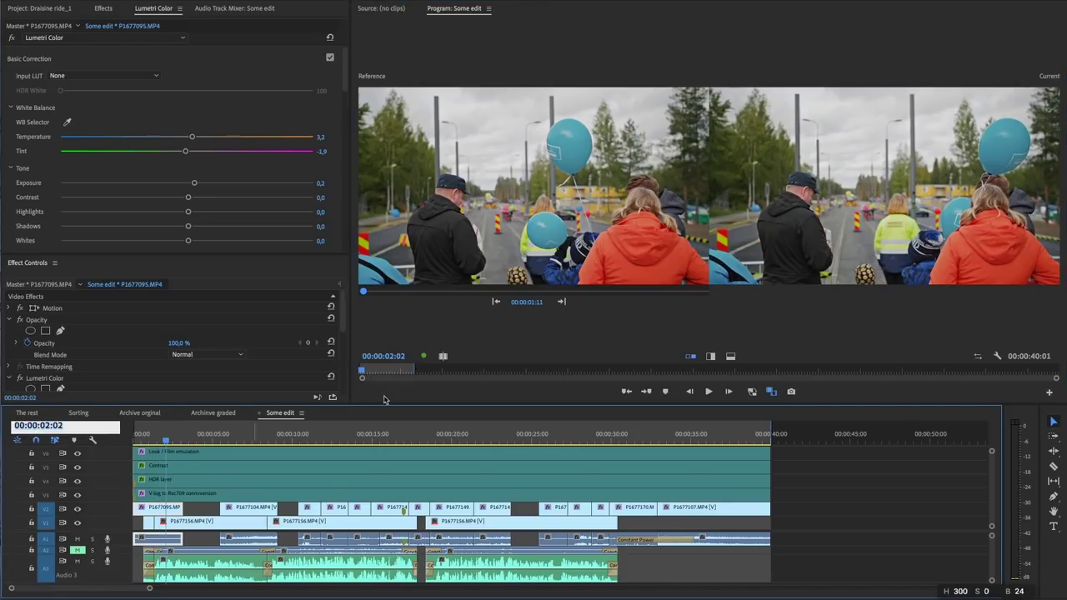
{"action": "left_click", "coordinate": [523, 299]}
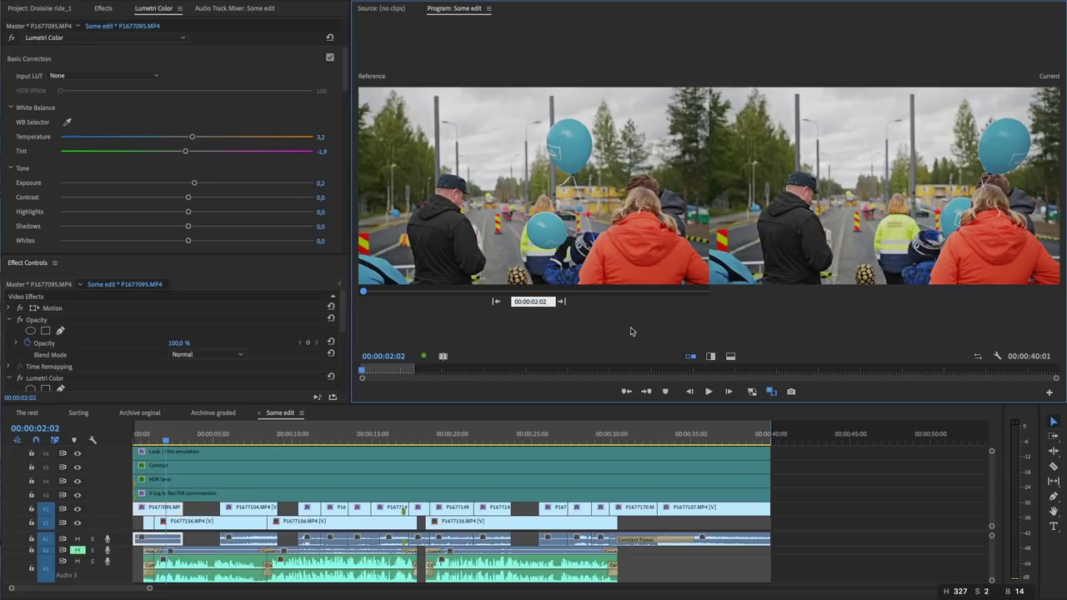
{"action": "key", "text": "Return"}
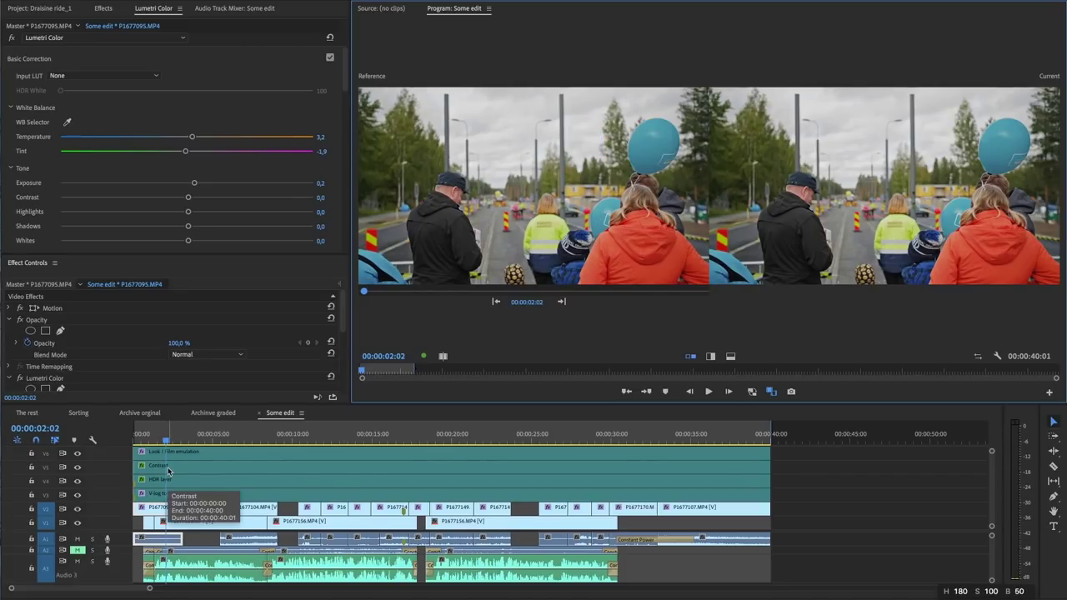
Step: Compare the reference frame with the interview shot at 00:00:03:23, the cart shot at 00:00:06:16 and a shot further along the edit
{"action": "left_click", "coordinate": [196, 436]}
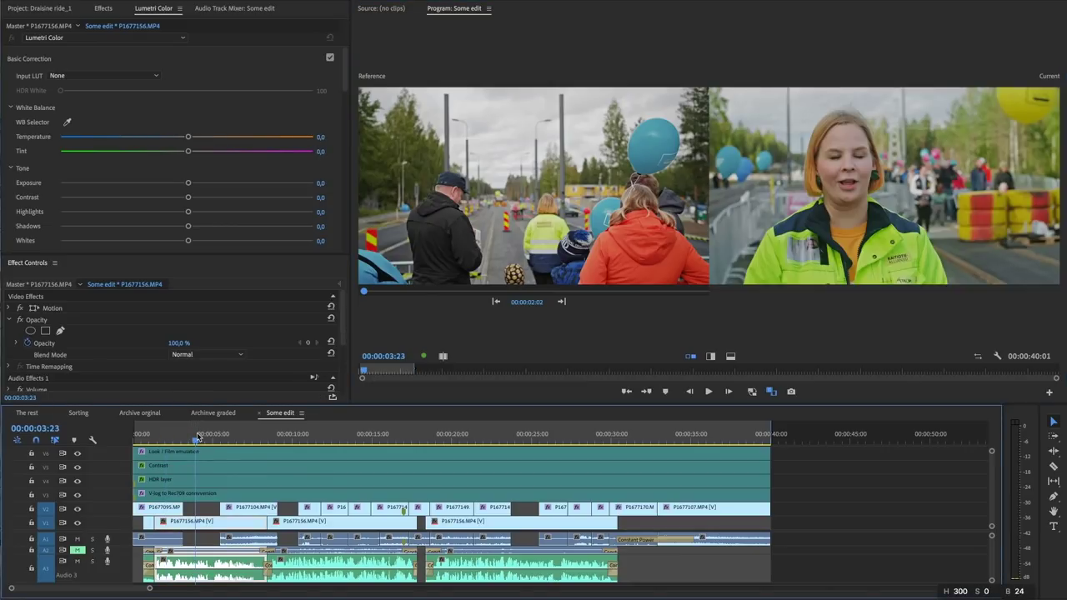
{"action": "left_click", "coordinate": [240, 437]}
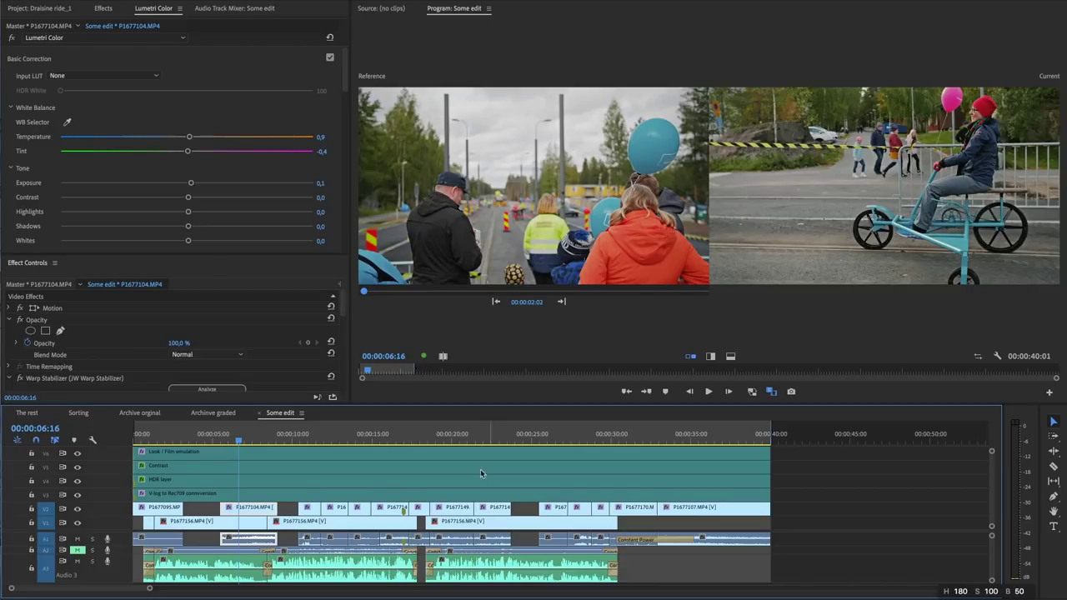
{"action": "left_click", "coordinate": [455, 440]}
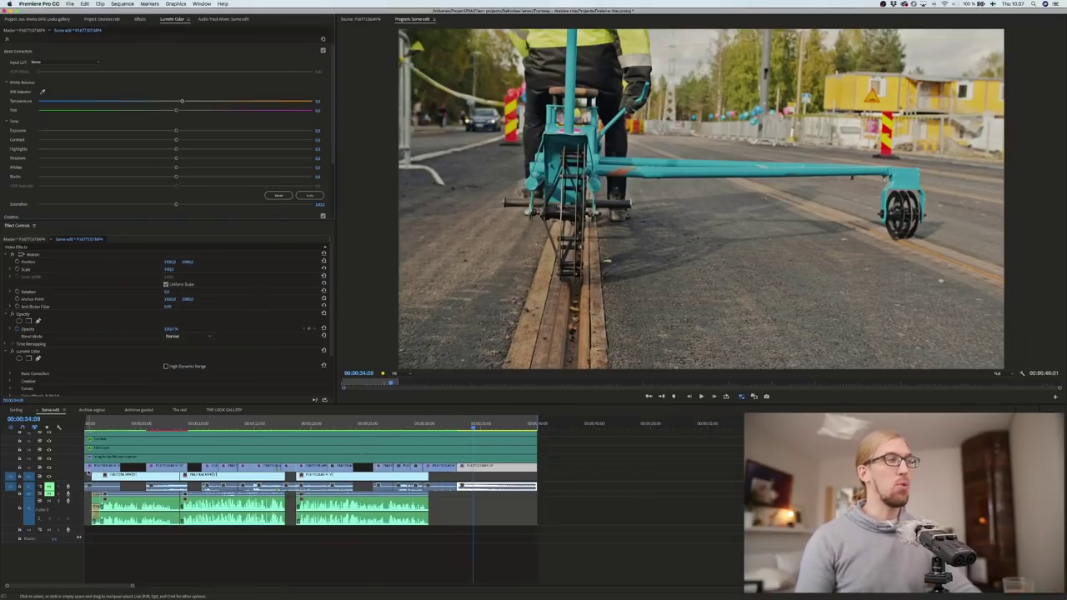
Step: Extend the second interview clip's end and the third interview clip's start slightly into the gap between them
{"action": "mouse_move", "coordinate": [453, 505]}
{"action": "left_mouse_down"}
{"action": "mouse_move", "coordinate": [81, 517]}
{"action": "mouse_move", "coordinate": [439, 513]}
{"action": "left_mouse_up"}
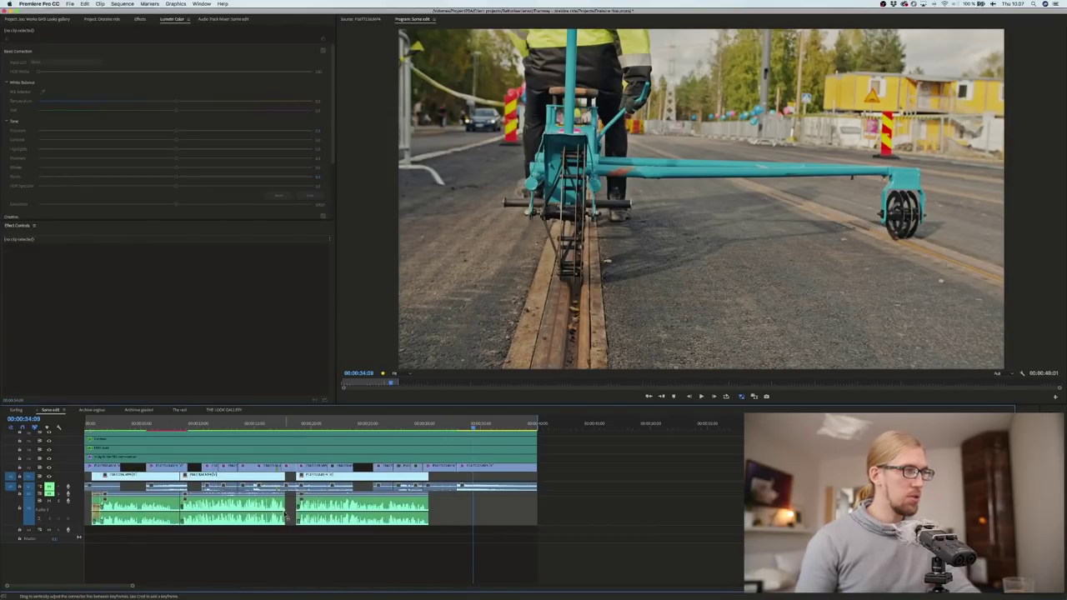
{"action": "left_click", "coordinate": [282, 503]}
{"action": "left_click_drag", "start_coordinate": [296, 507], "coordinate": [291, 506]}
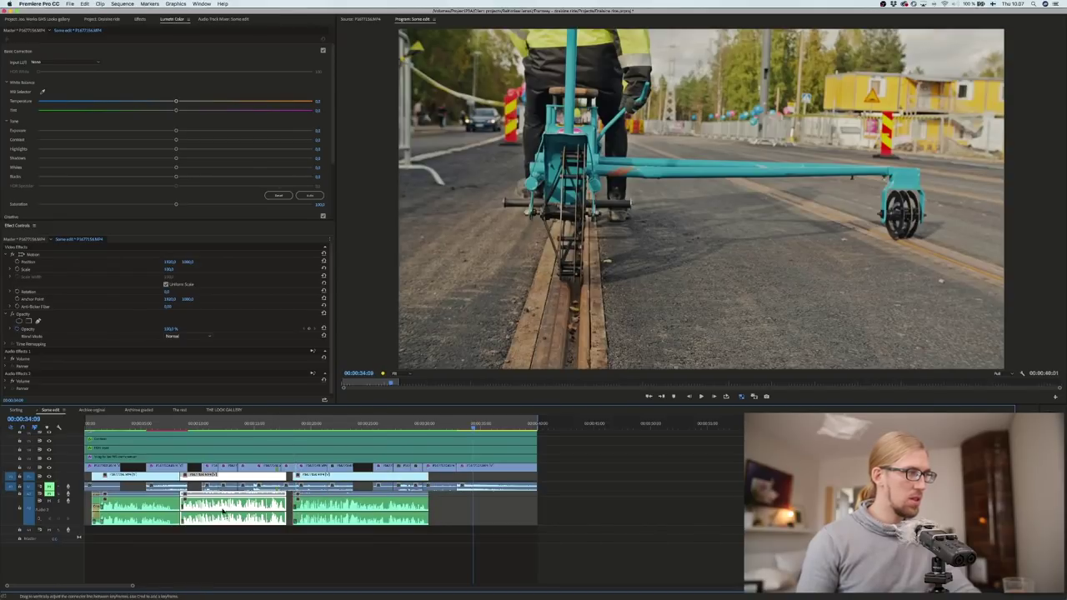
Step: Add default Constant Power audio transitions to all interview clips, and shorten the fades at the cut and clip ends
{"action": "left_click_drag", "start_coordinate": [456, 506], "coordinate": [96, 516]}
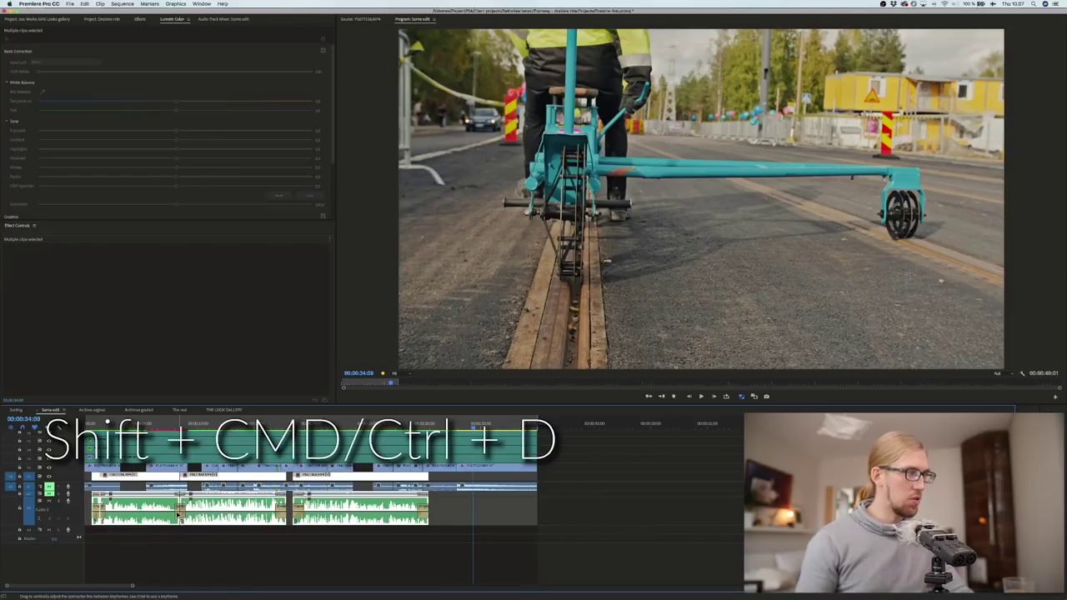
{"action": "scroll", "coordinate": [178, 514], "scroll_direction": "up", "scroll_amount": 3}
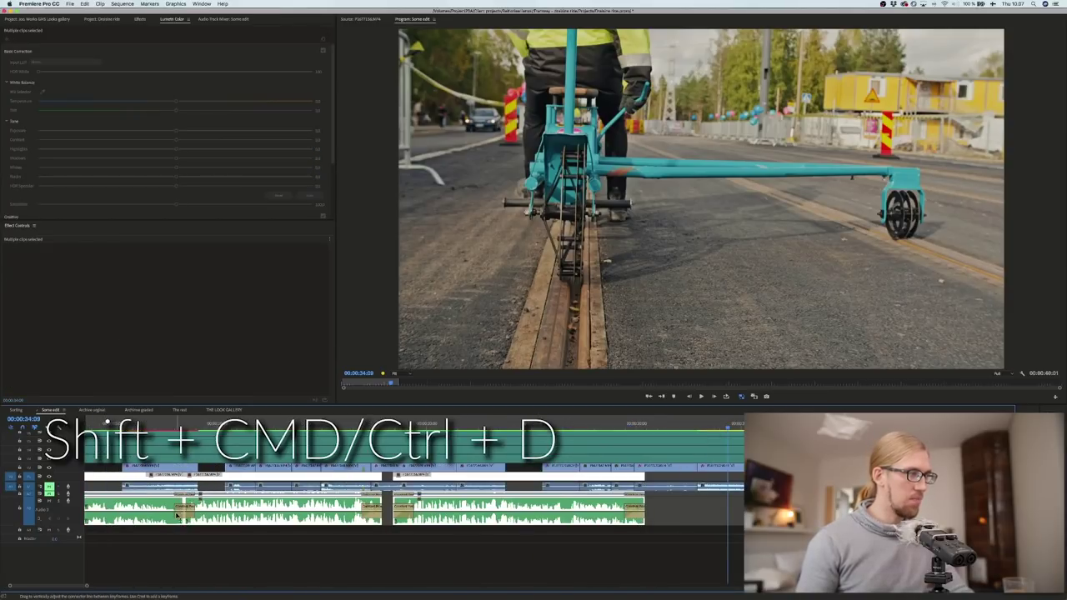
{"action": "left_click", "coordinate": [177, 506]}
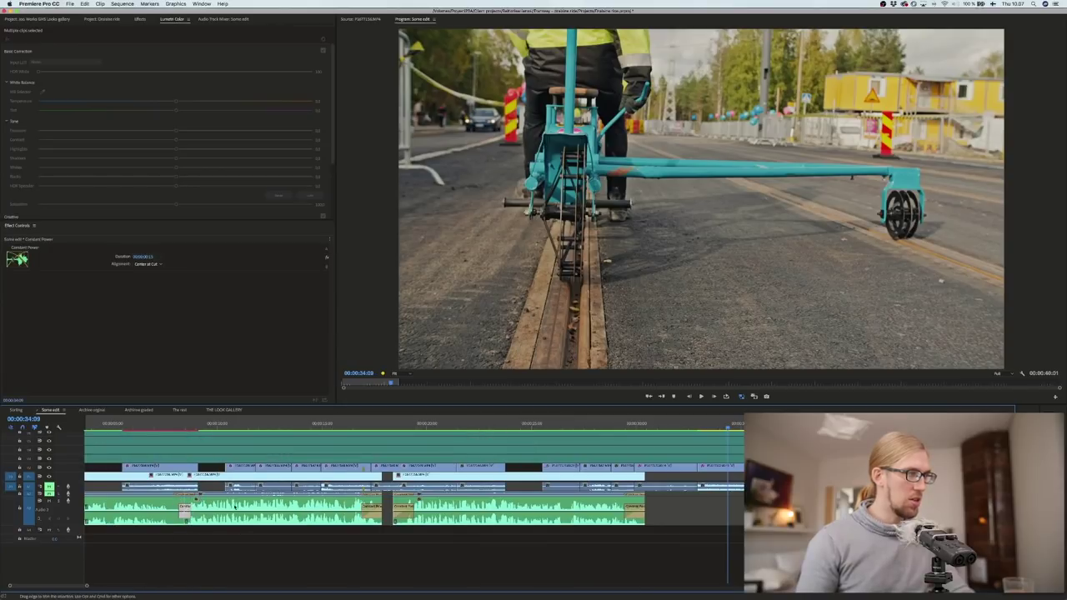
{"action": "left_click_drag", "start_coordinate": [362, 509], "coordinate": [400, 514]}
{"action": "left_click_drag", "start_coordinate": [624, 514], "coordinate": [635, 513]}
{"action": "scroll", "coordinate": [635, 513], "scroll_direction": "left", "scroll_amount": 2}
{"action": "scroll", "coordinate": [635, 514], "scroll_direction": "down", "scroll_amount": 2}
Step: Unmute the first audio track holding the b-roll clips' sound and open the Audio Track Mixer for the sequence
{"action": "left_click", "coordinate": [121, 485]}
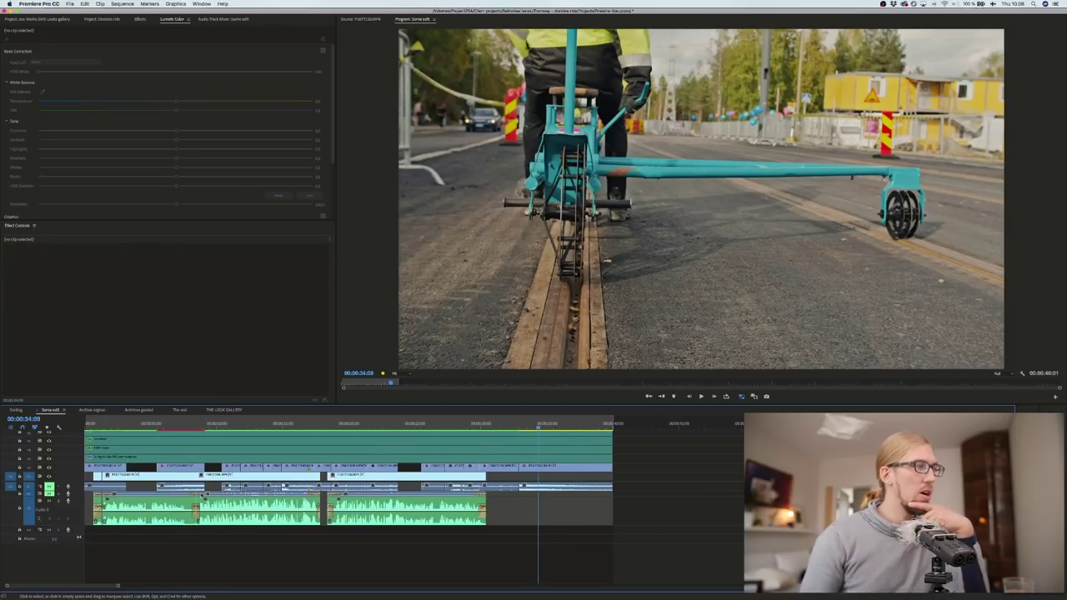
{"action": "left_click", "coordinate": [190, 486]}
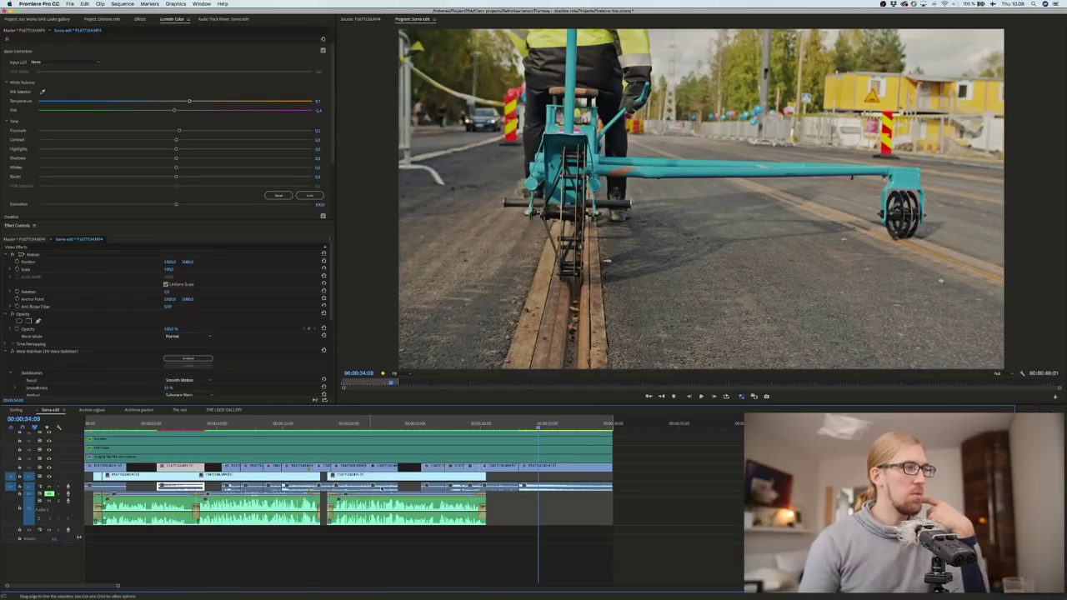
{"action": "left_click", "coordinate": [534, 486]}
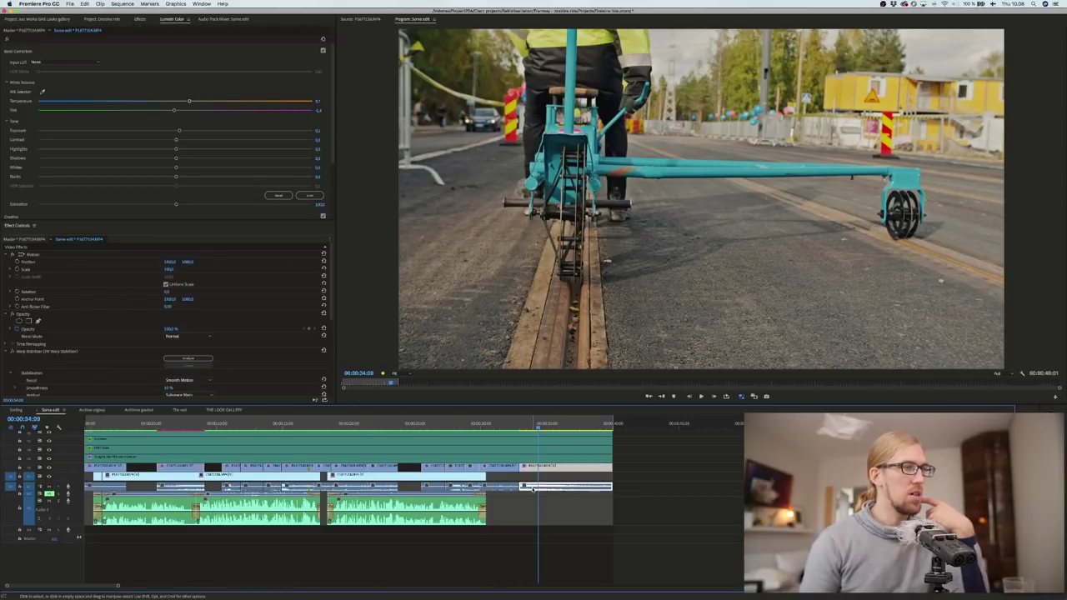
{"action": "left_click", "coordinate": [221, 20]}
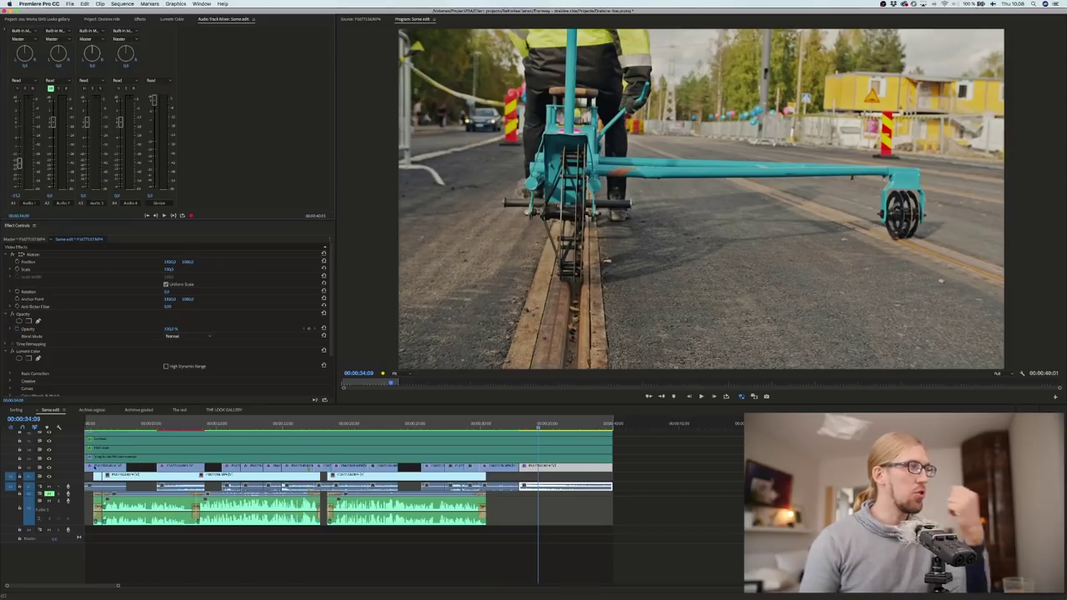
Step: Play the edit from 00:00:00:11 to check the interview and background sound together
{"action": "left_click", "coordinate": [90, 423]}
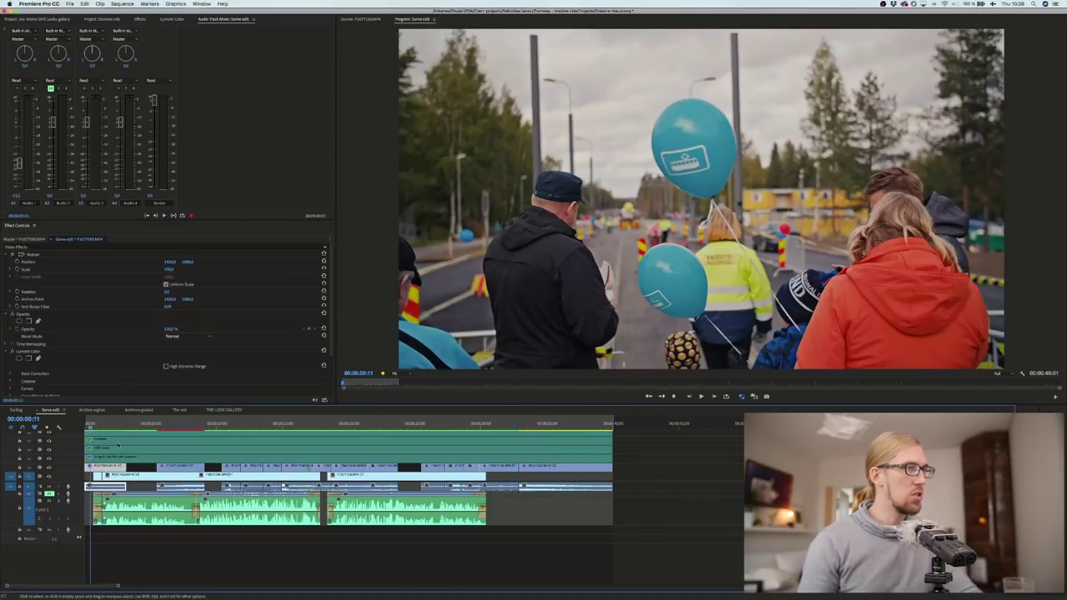
{"action": "key", "text": "space"}
{"action": "scroll", "coordinate": [120, 453], "scroll_direction": "up", "scroll_amount": 2}
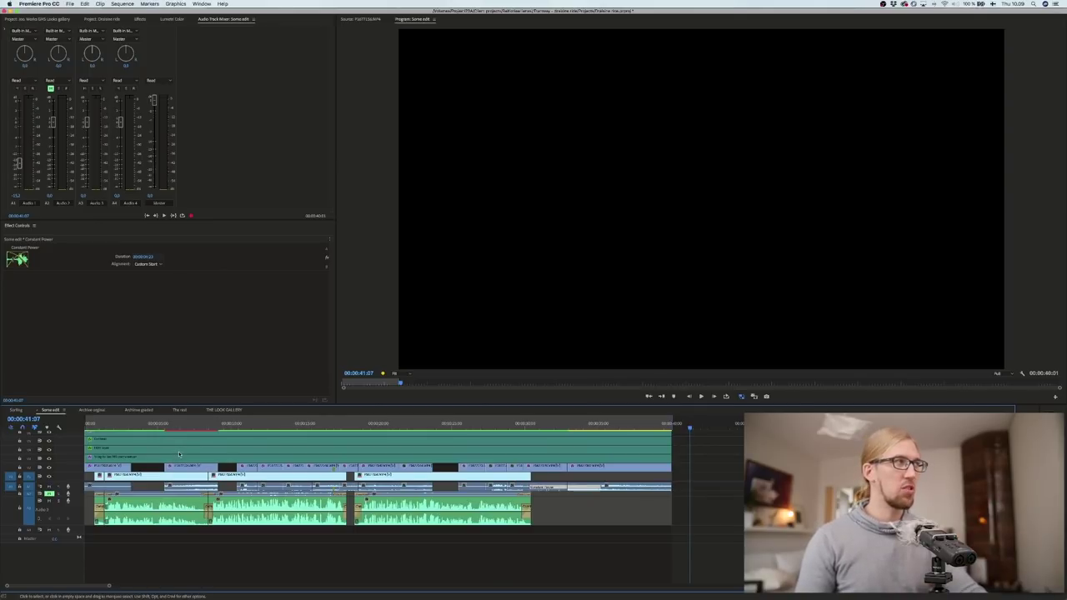
Step: Review the Auto Save interval and project version limit in the preferences and accept the settings
{"action": "left_click", "coordinate": [31, 4]}
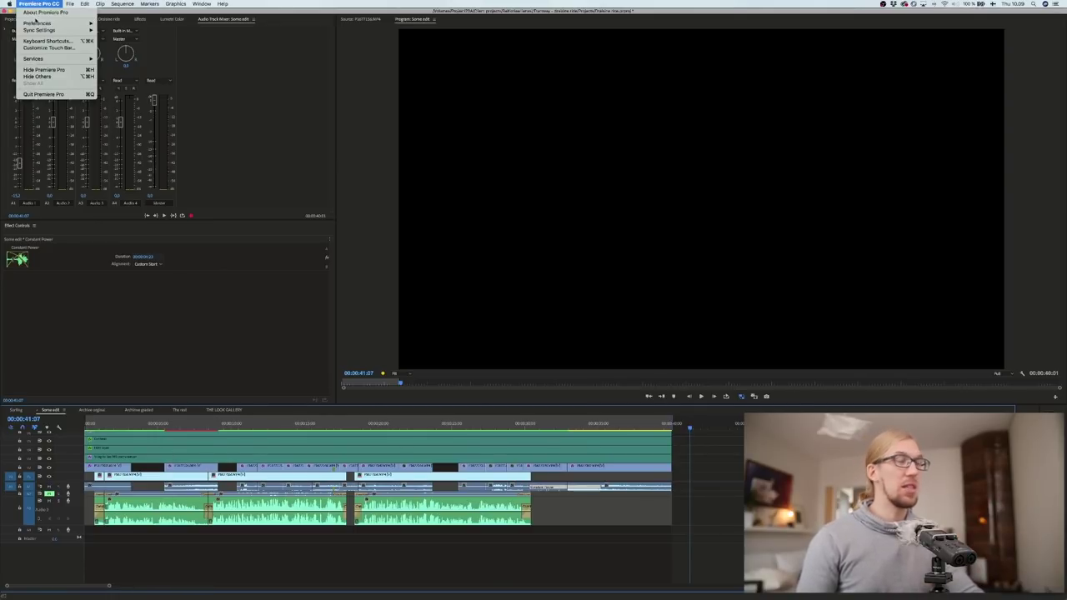
{"action": "mouse_move", "coordinate": [39, 23]}
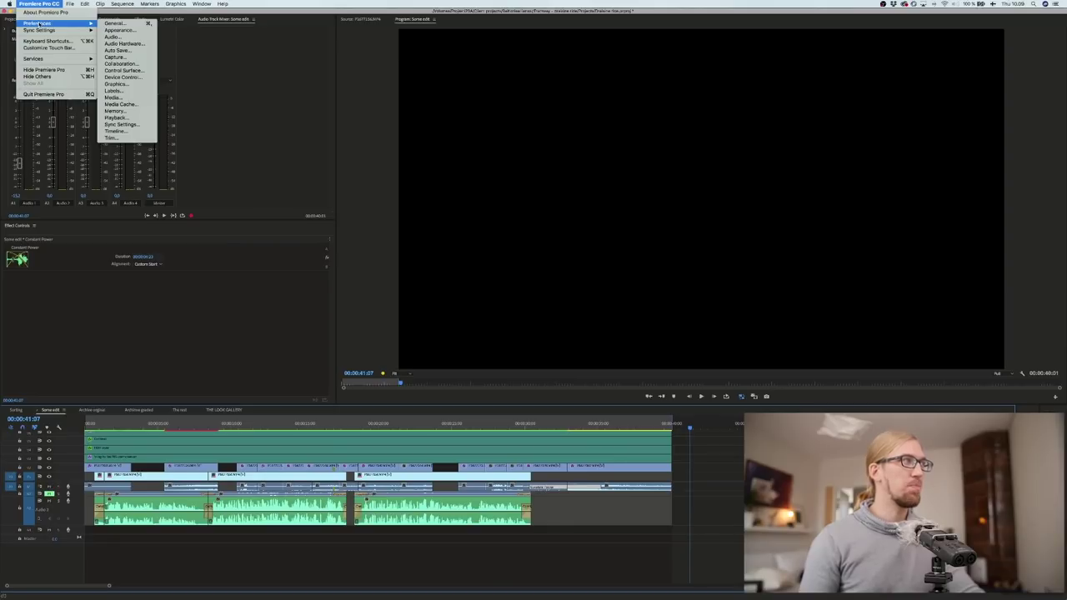
{"action": "left_click", "coordinate": [133, 51]}
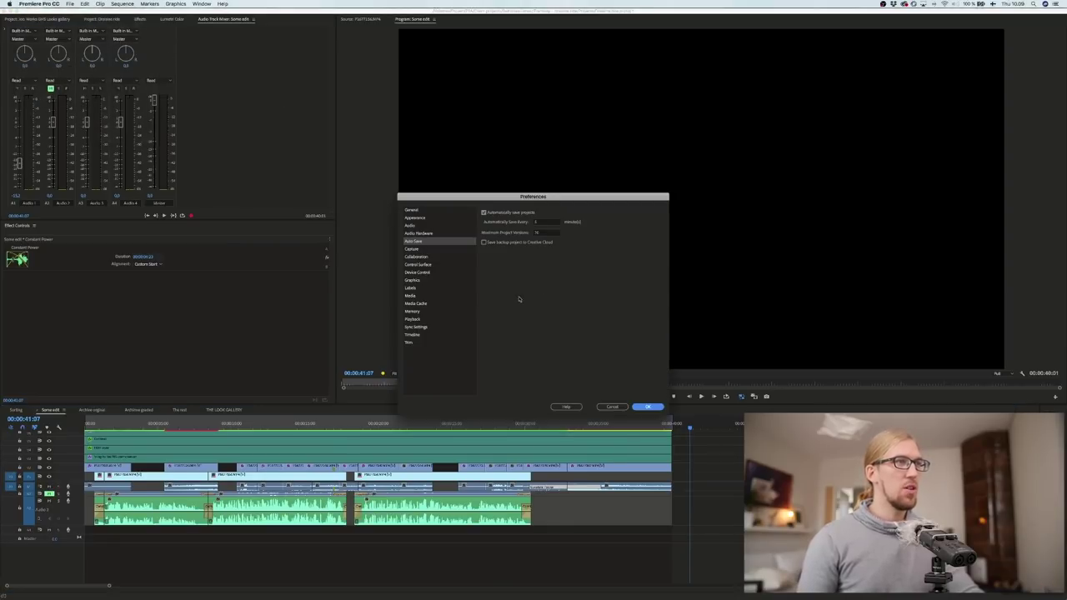
{"action": "left_click", "coordinate": [543, 224]}
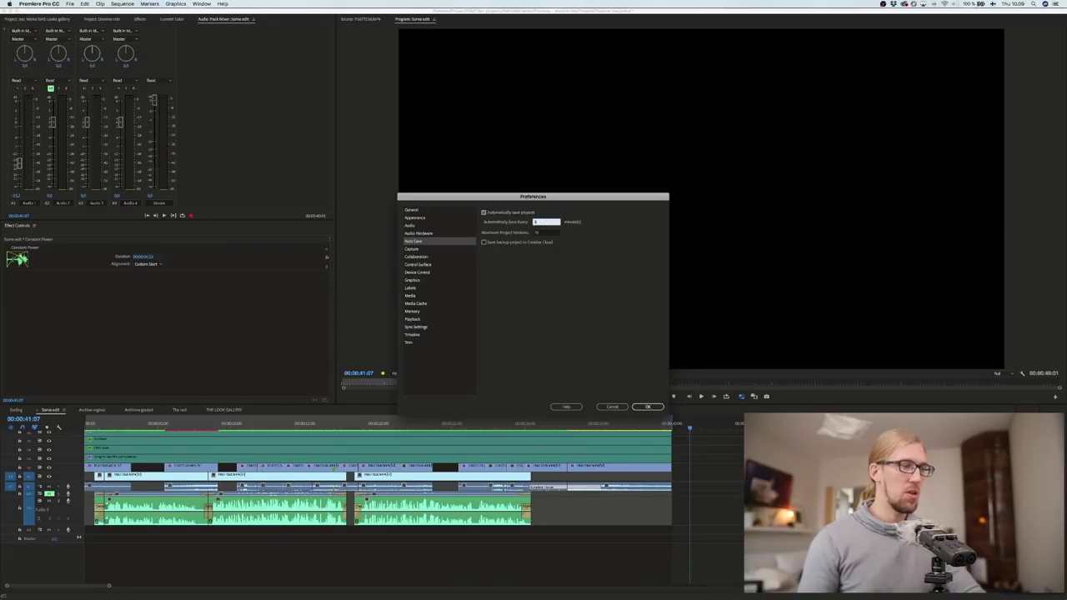
{"action": "left_click", "coordinate": [626, 271]}
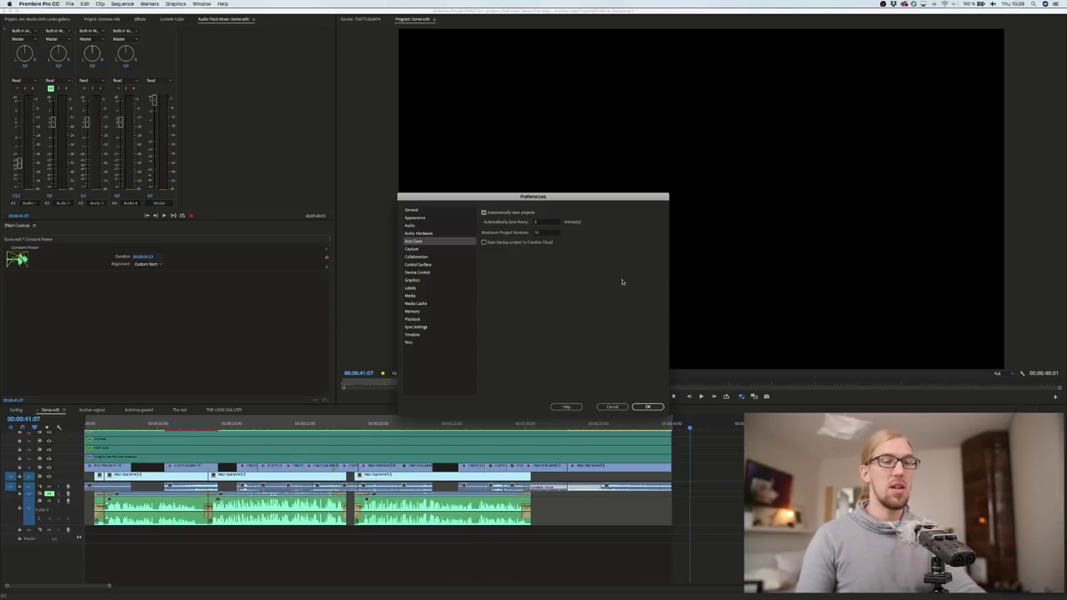
{"action": "left_click", "coordinate": [647, 406]}
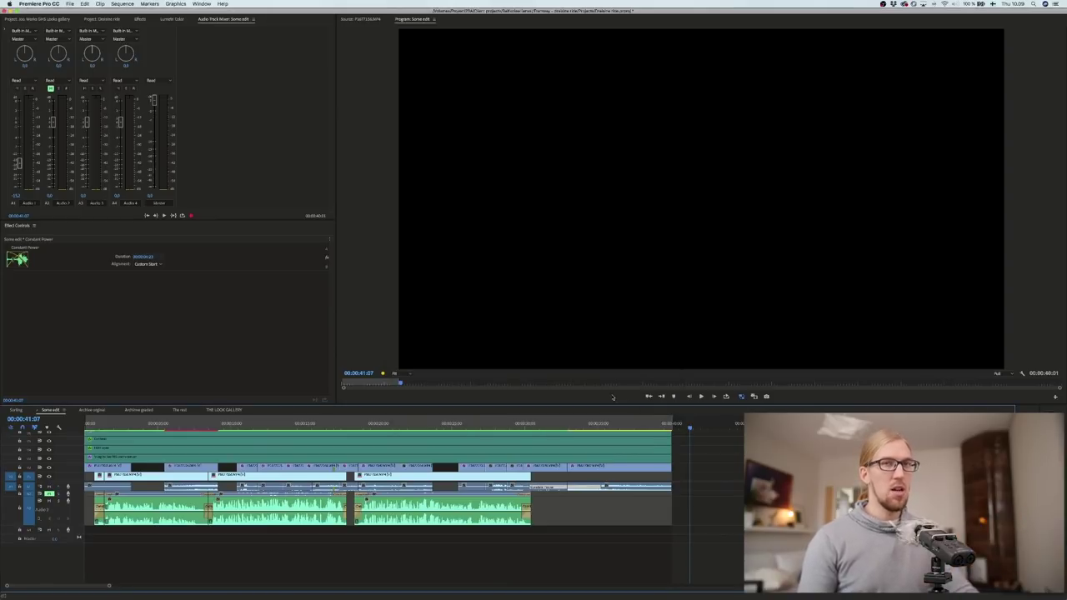
Step: Render the video previews of the edit sequence again
{"action": "scroll", "coordinate": [508, 439], "scroll_direction": "up", "scroll_amount": 2}
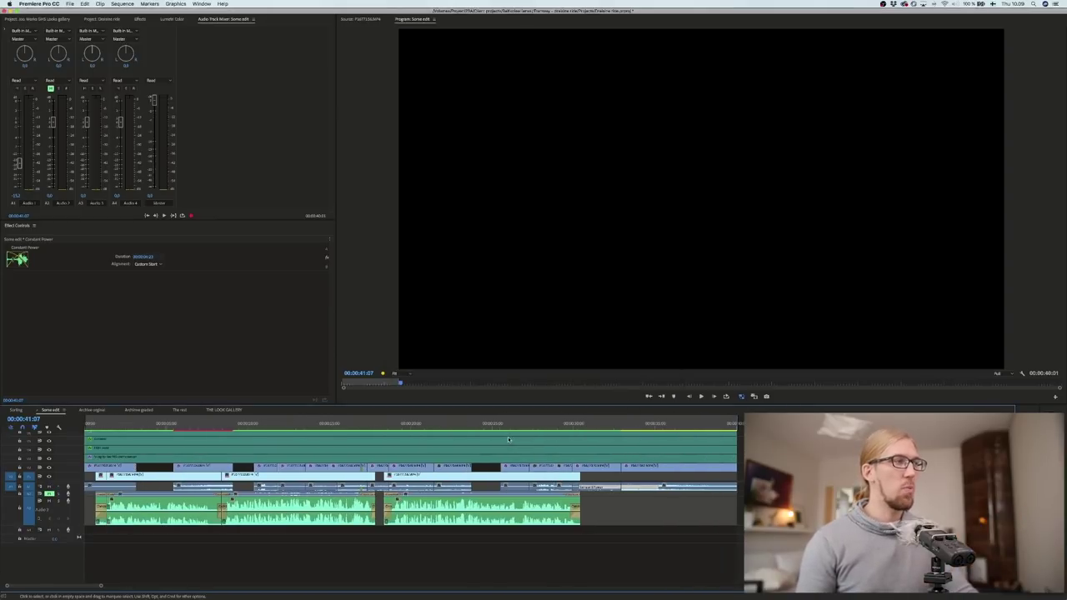
{"action": "key", "text": "Return"}
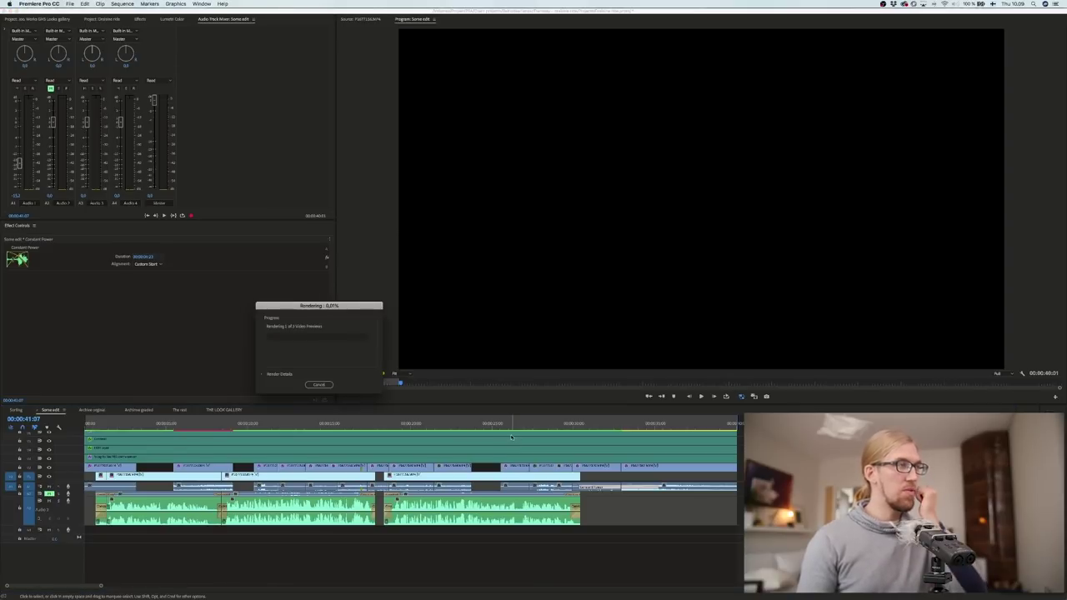